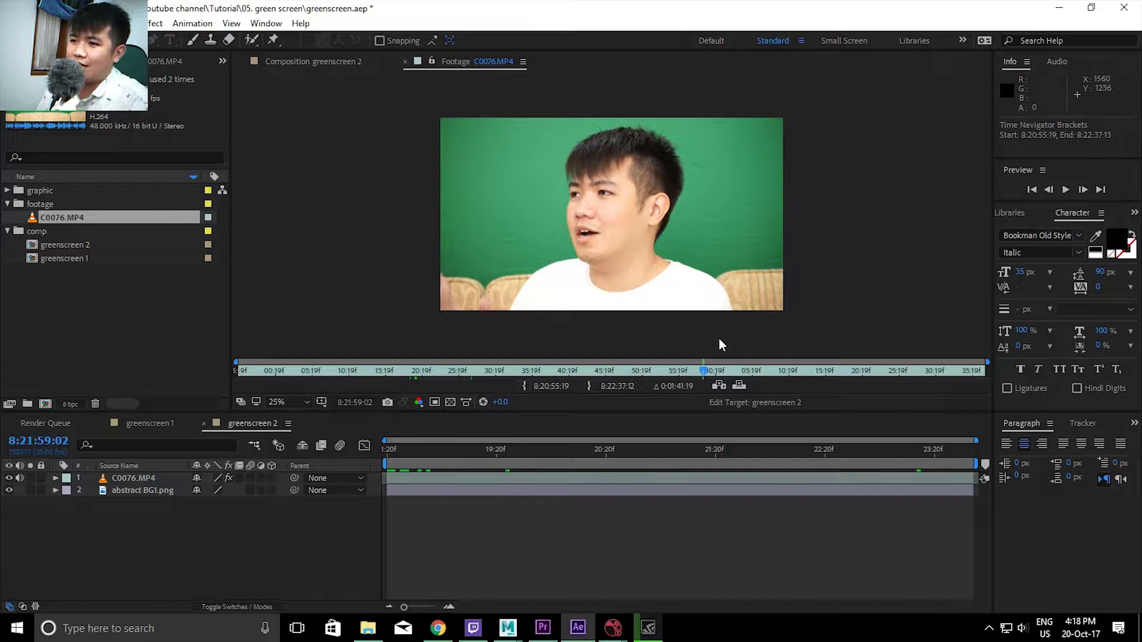
Scrub back and forth through the C0076.MP4 green-screen footage to review the shot
drag(696, 371, 681, 375)
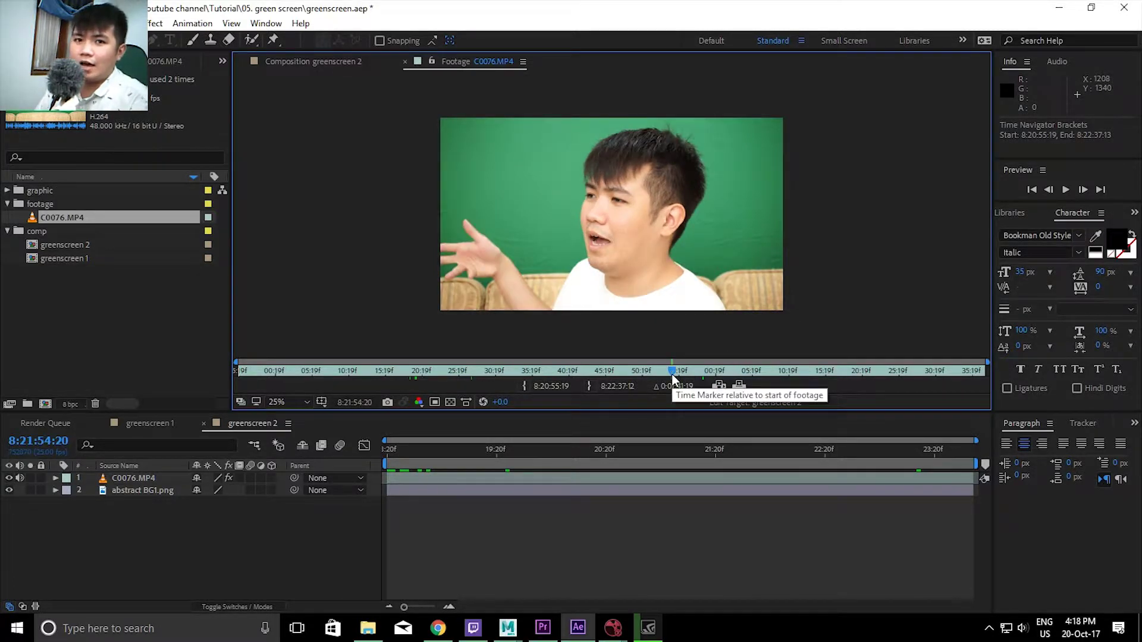
drag(672, 375, 705, 377)
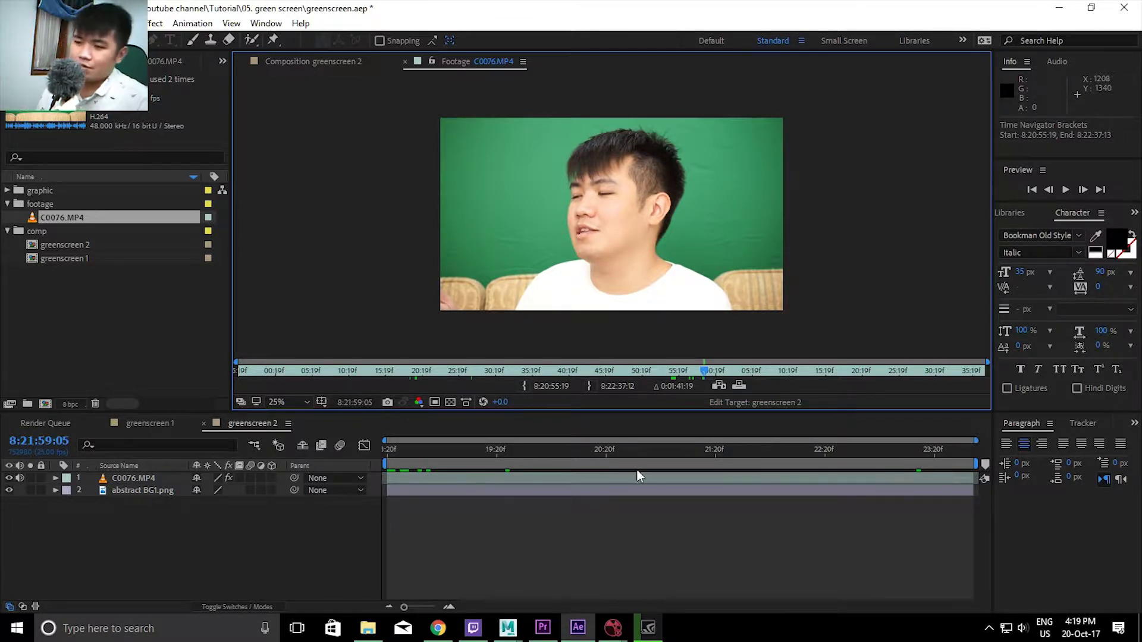
click(688, 369)
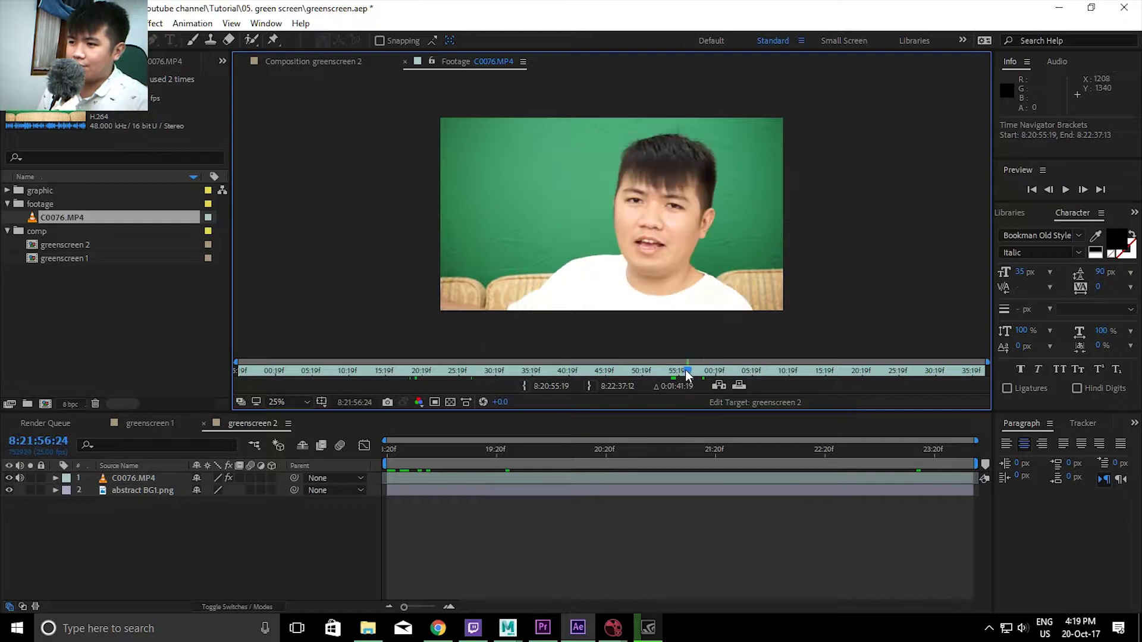
drag(687, 369, 715, 374)
drag(385, 370, 586, 402)
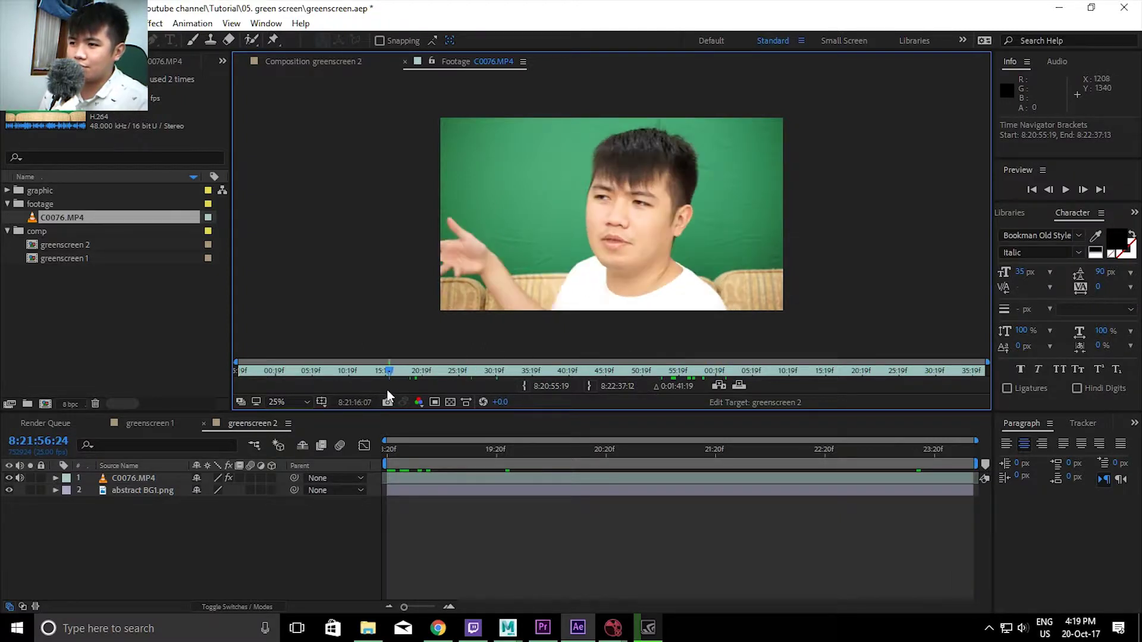
Open greenscreen 1 to preview its composite, then build a new C0076 composition from C0076.MP4
double_click(28, 259)
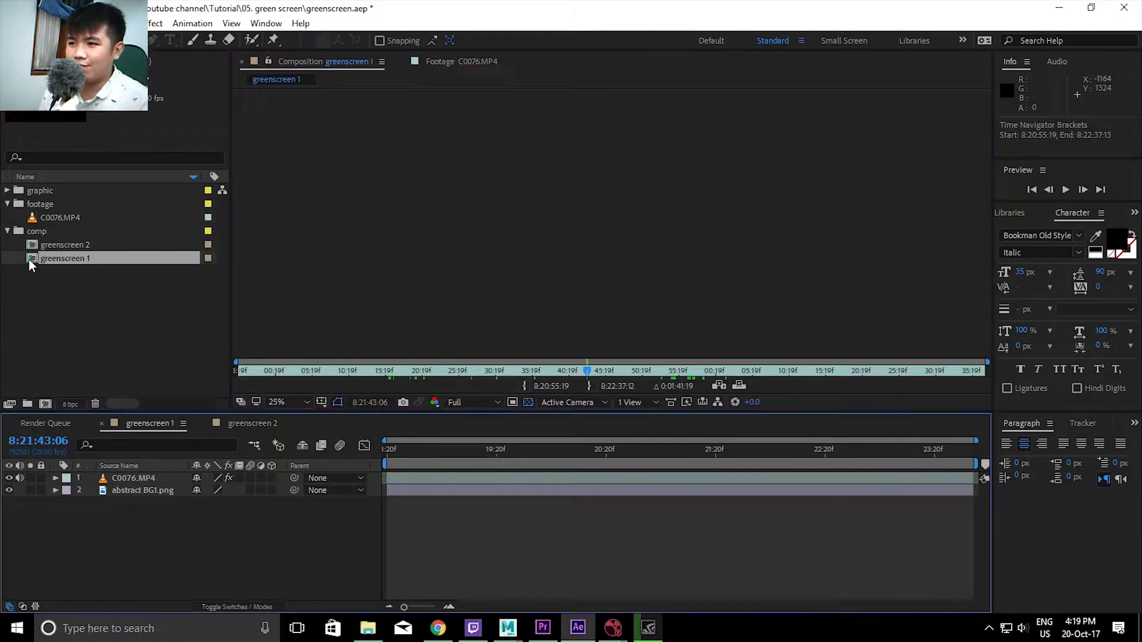
drag(398, 455, 413, 456)
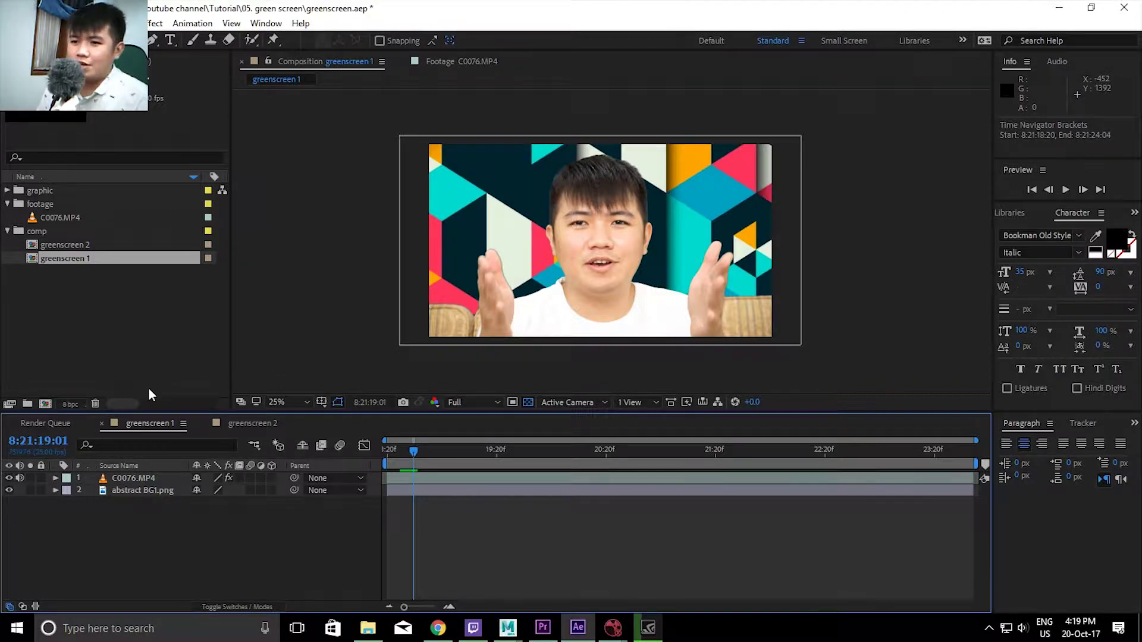
click(107, 357)
click(46, 219)
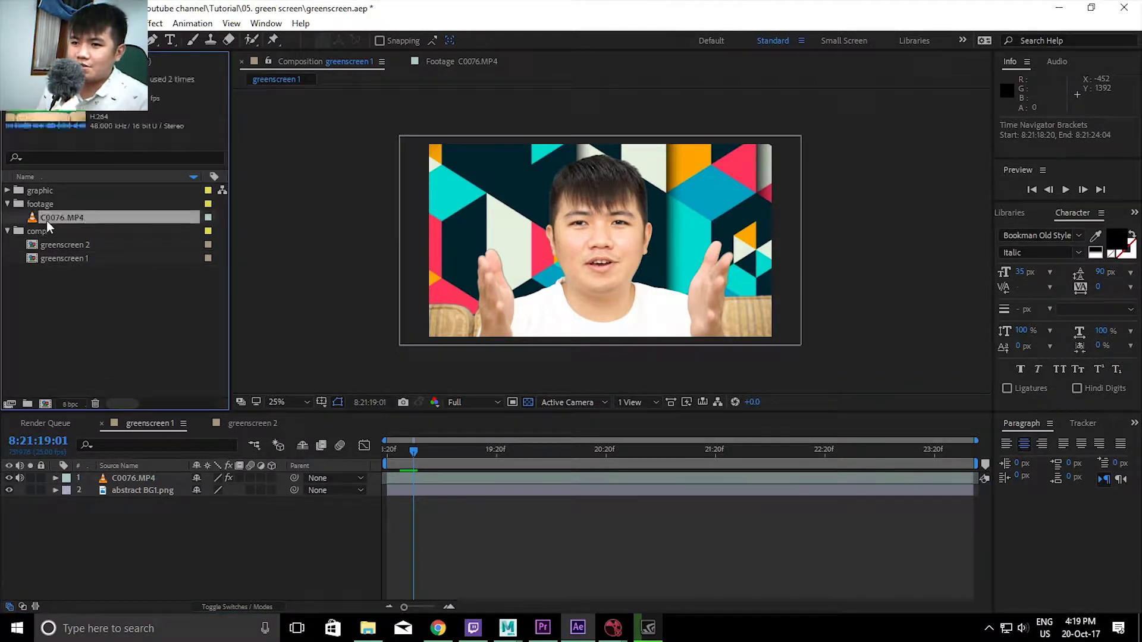
drag(52, 217, 45, 405)
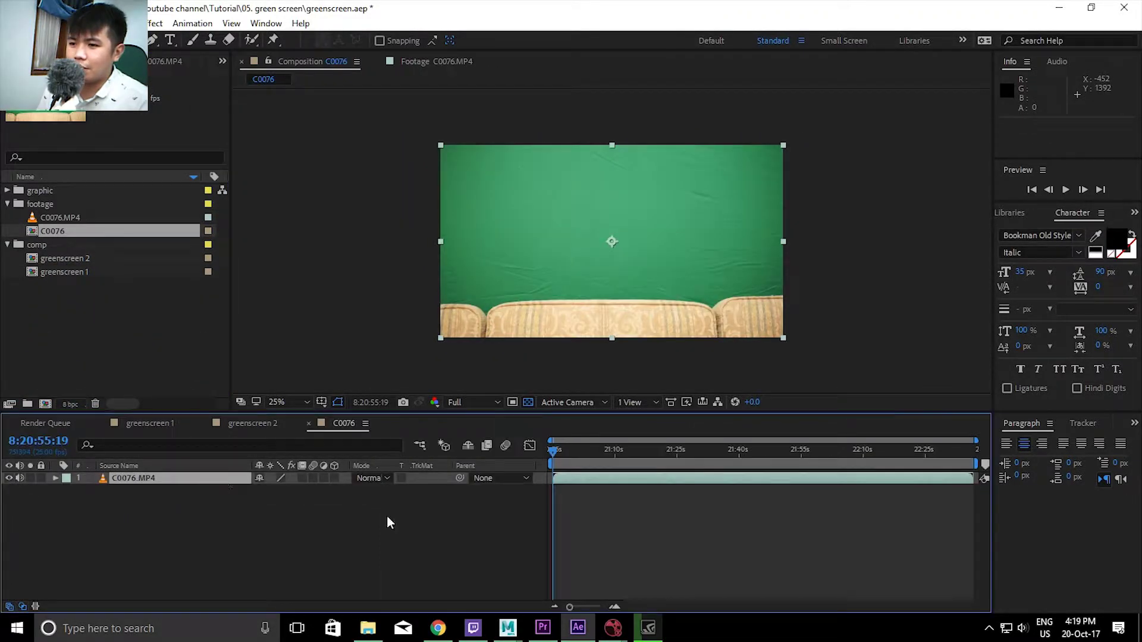
Scrub the C0076 timeline to a frame showing the speaker and switch to the Small Screen workspace
click(486, 527)
drag(592, 466, 676, 466)
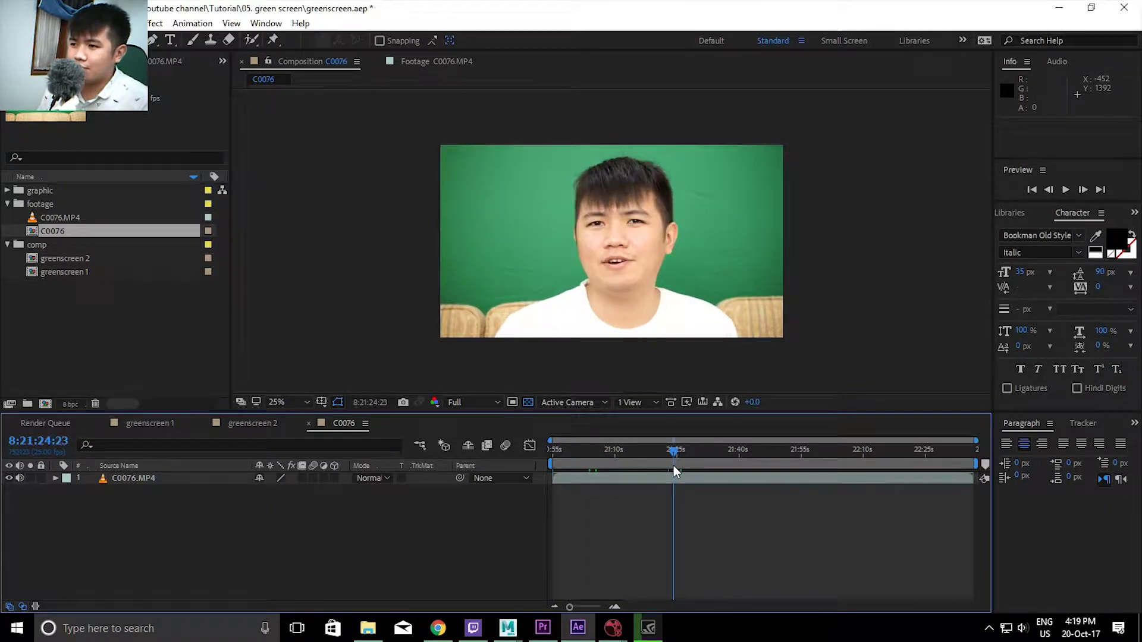
drag(676, 465, 662, 469)
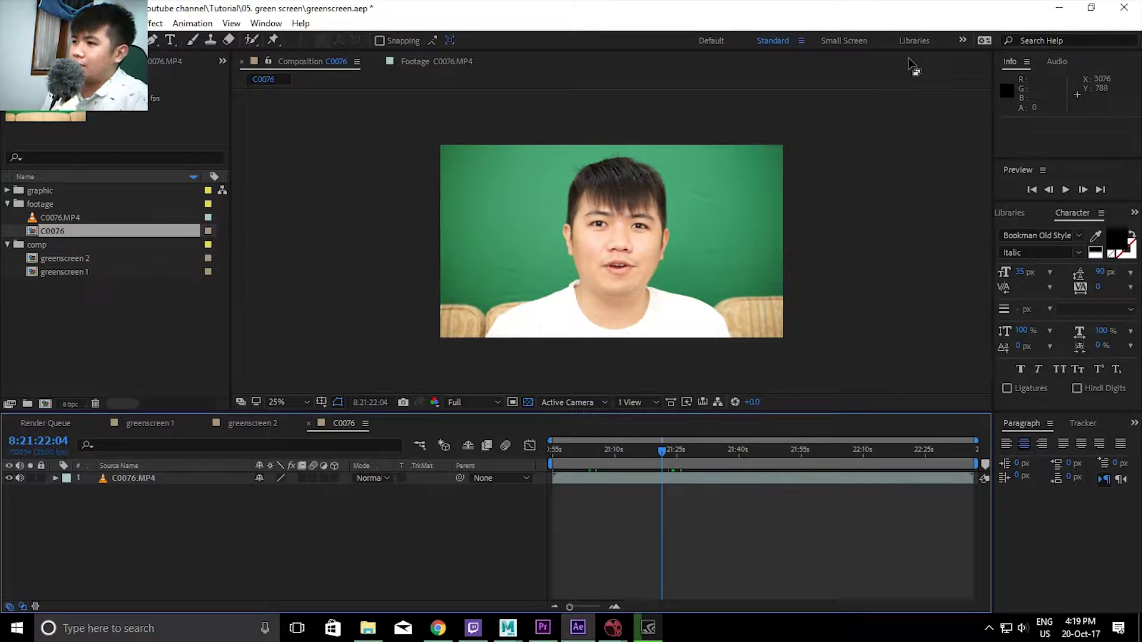
click(819, 43)
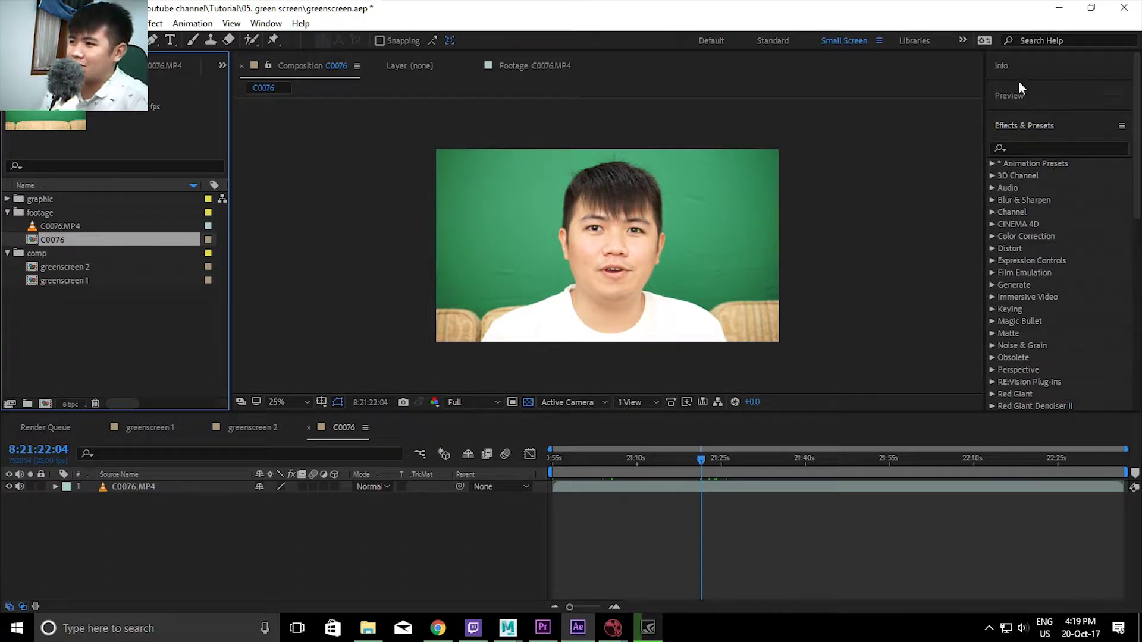
Search the effects for 'keylight' and apply Keylight (1.2) to the C0076.MP4 footage
click(1051, 147)
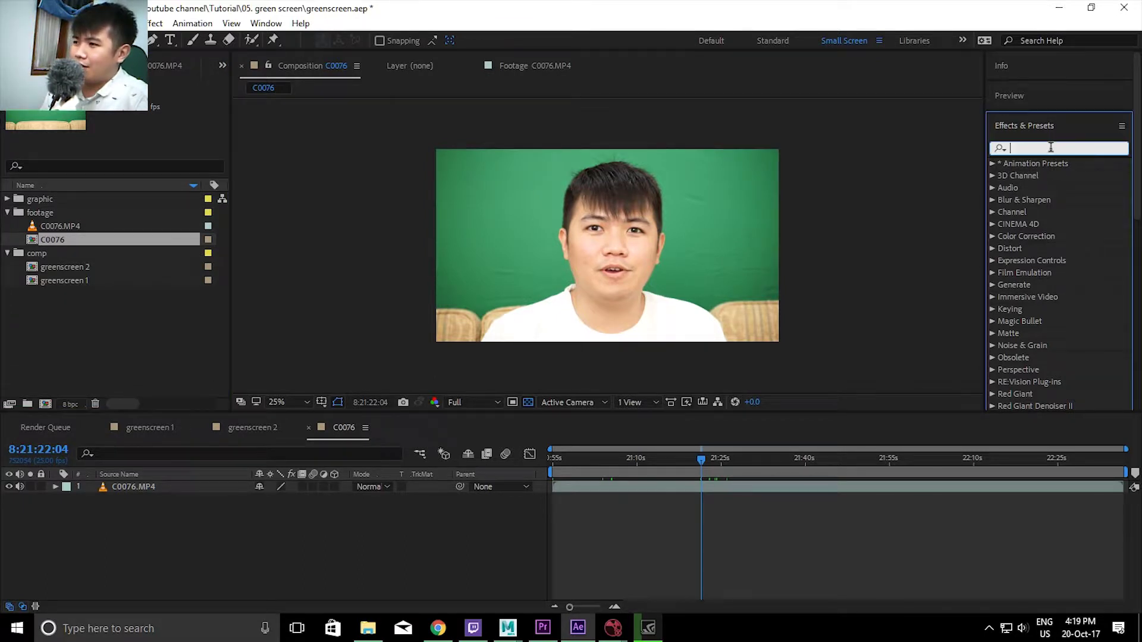
text(keuyl)
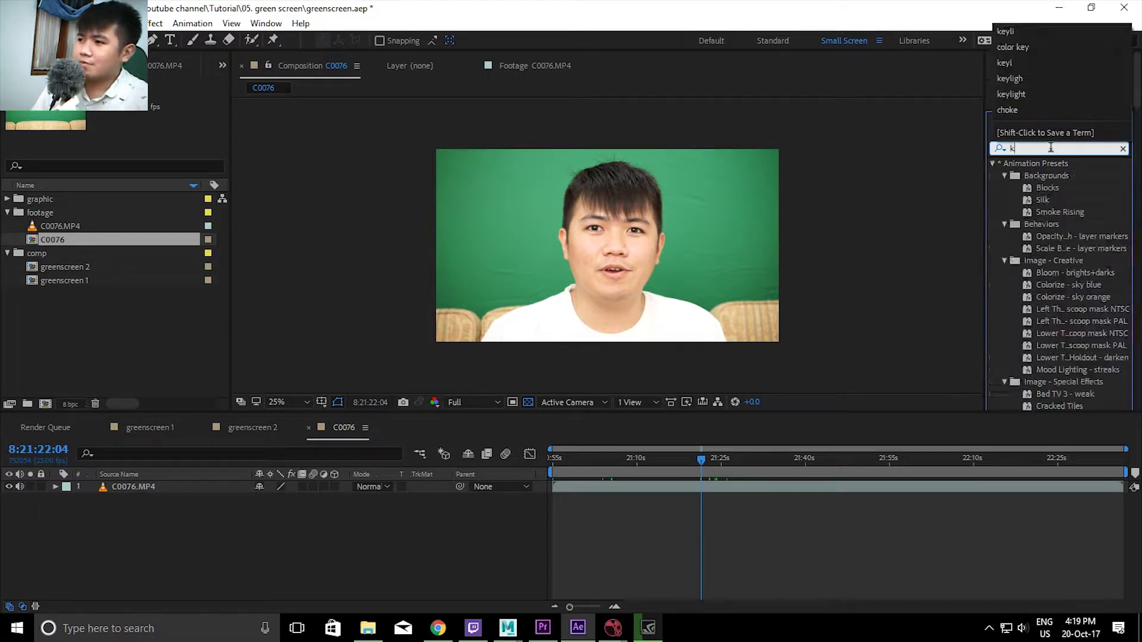
key(BackSpace)
key(BackSpace)
key(BackSpace)
text(ylight)
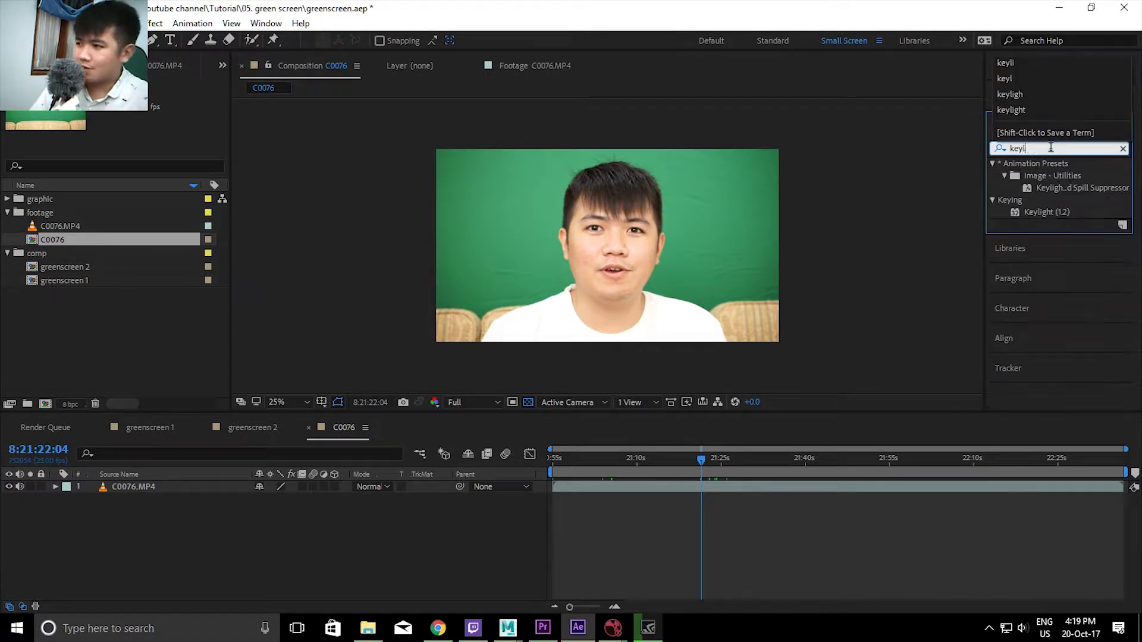
drag(1053, 213, 663, 212)
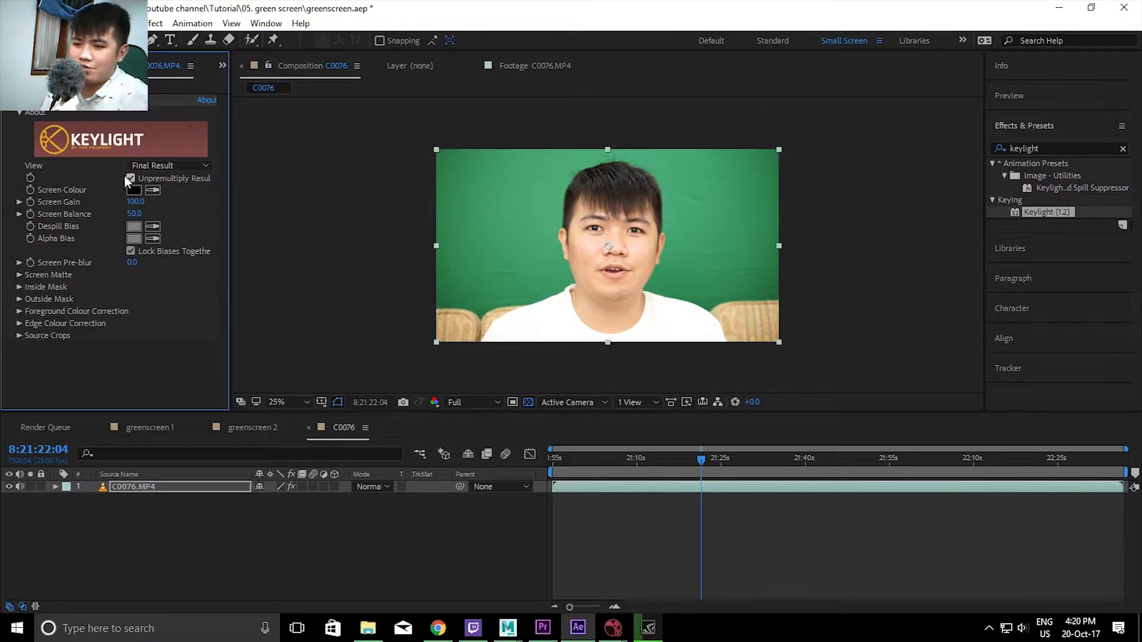
Sample the green backdrop as Keylight's Screen Colour to key it out
key(grave)
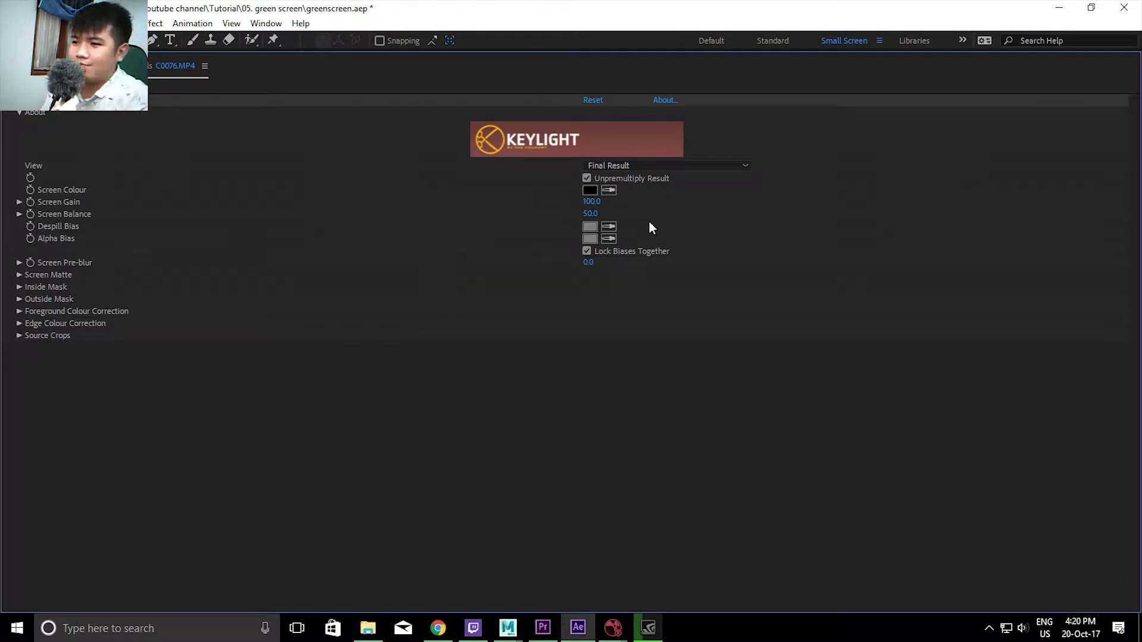
key(grave)
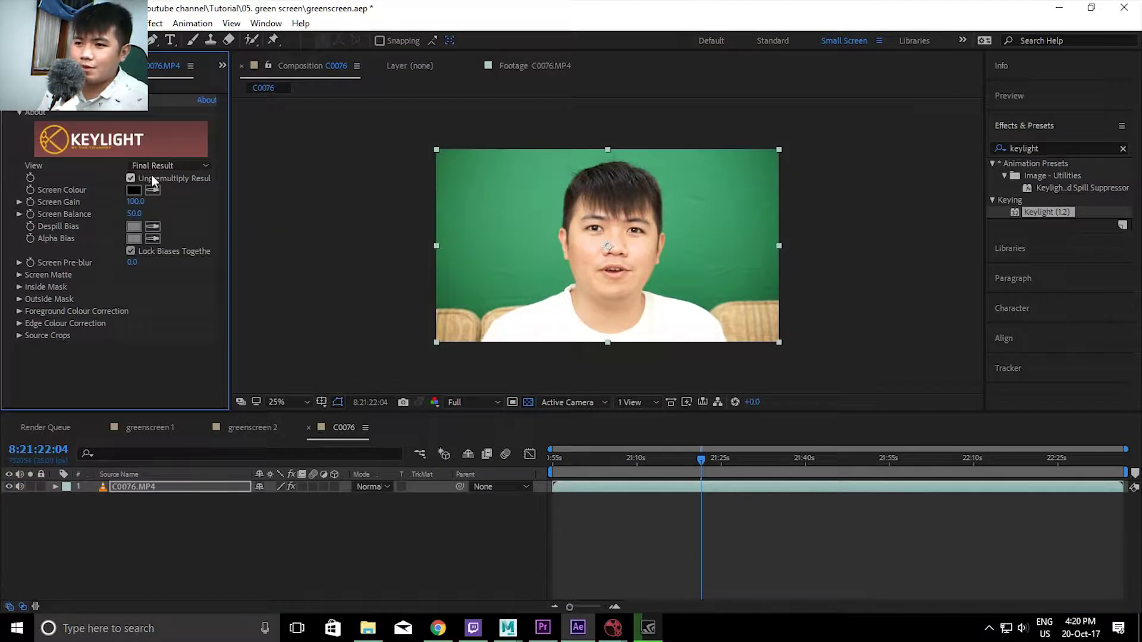
click(148, 193)
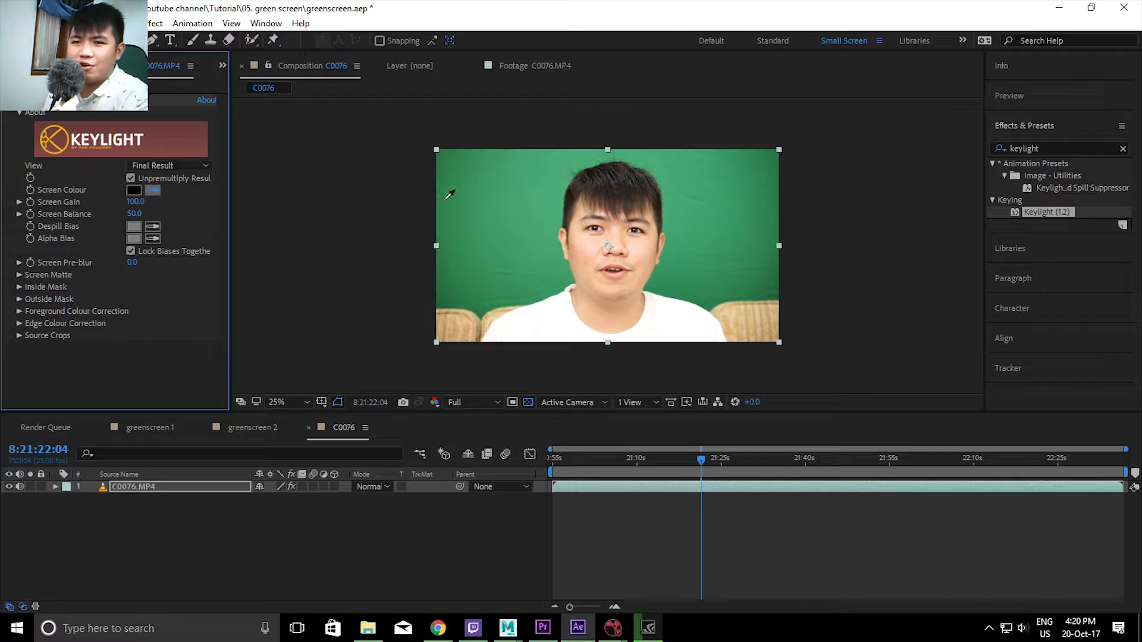
click(529, 208)
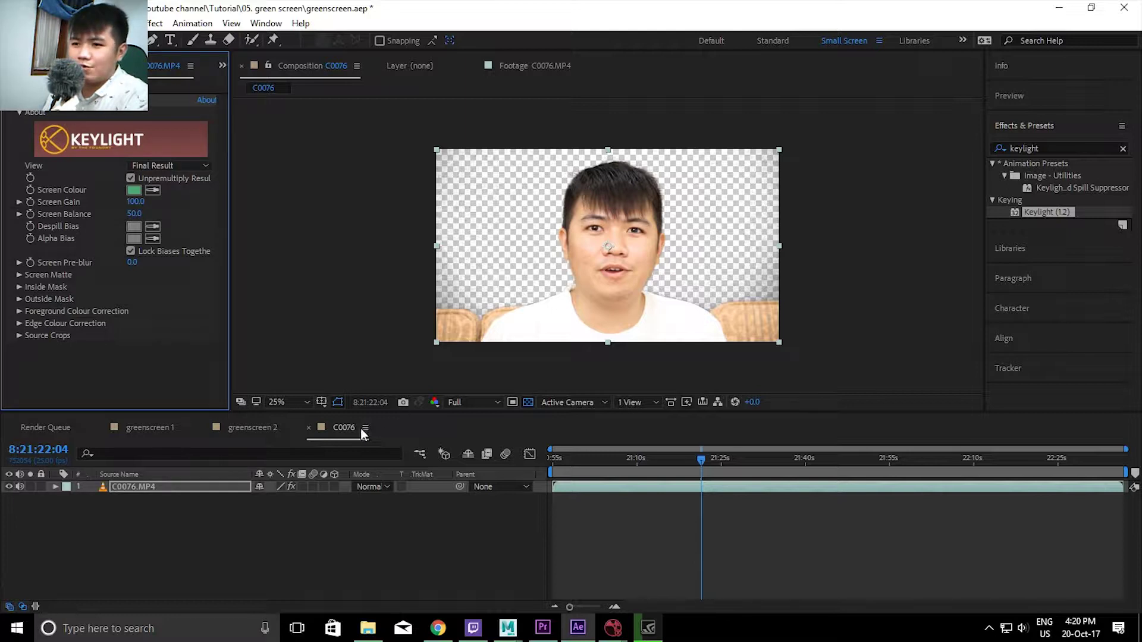
Add abstract BG1.png from the graphic folder to the timeline beneath the presenter footage
click(54, 66)
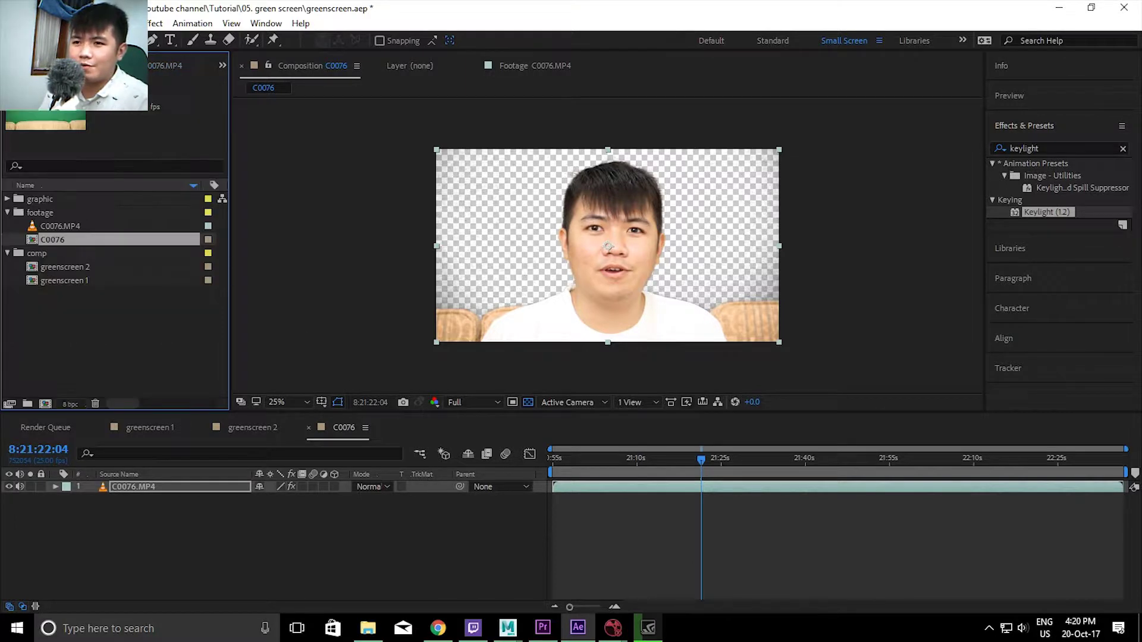
click(7, 200)
click(51, 214)
drag(53, 215, 169, 518)
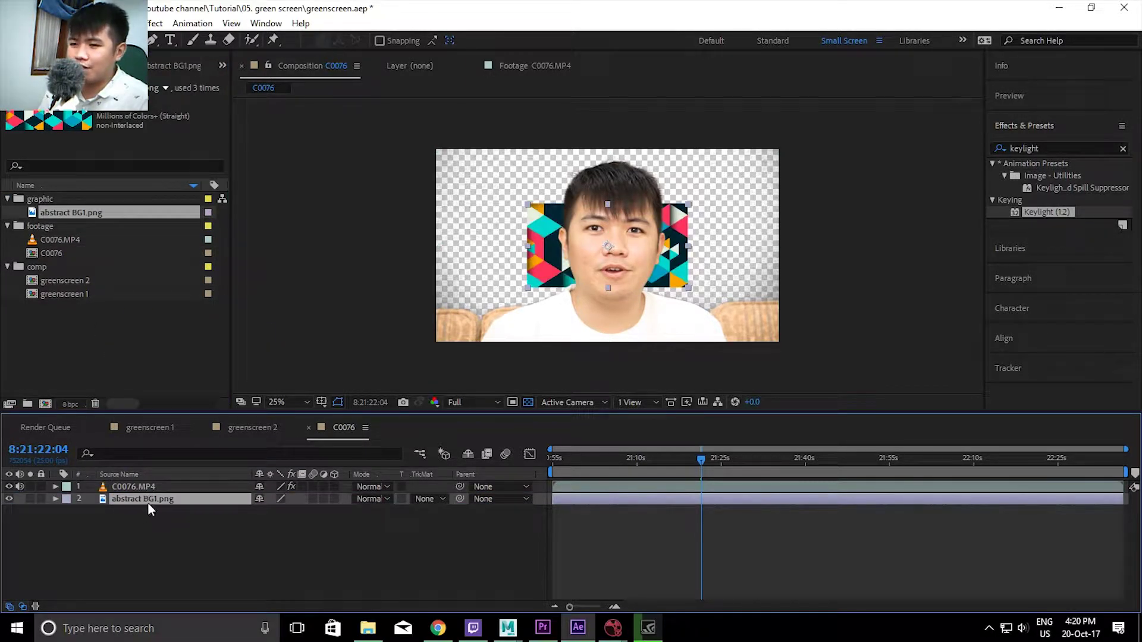
Scale the abstract BG1.png background to 260% and preview later frames of the composite
key(s)
click(277, 511)
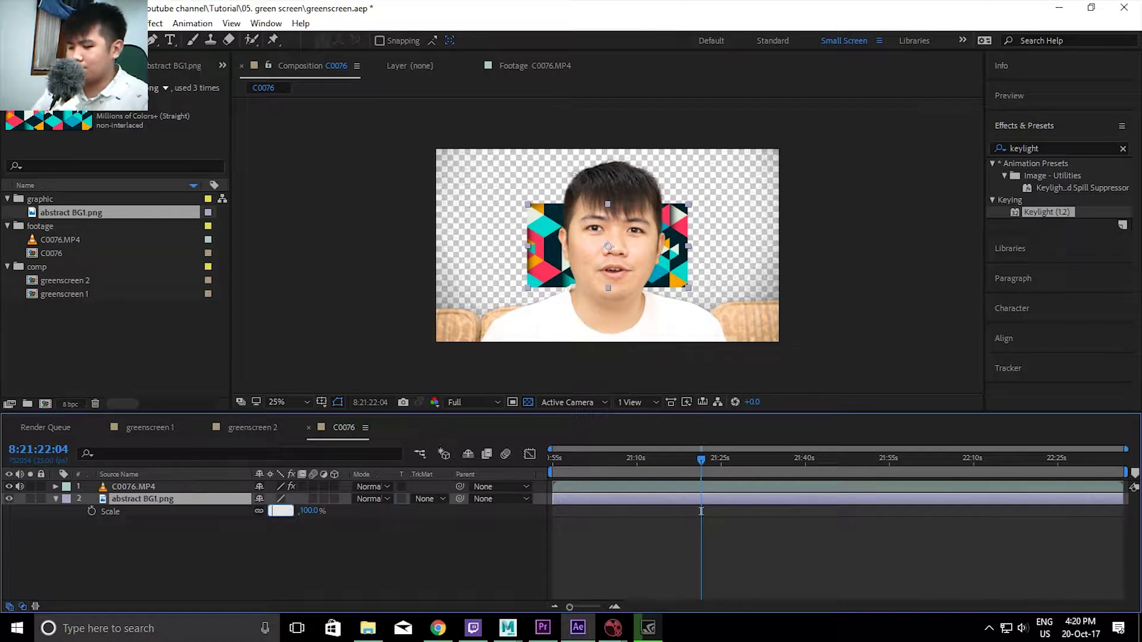
text(0)
key(Return)
click(278, 511)
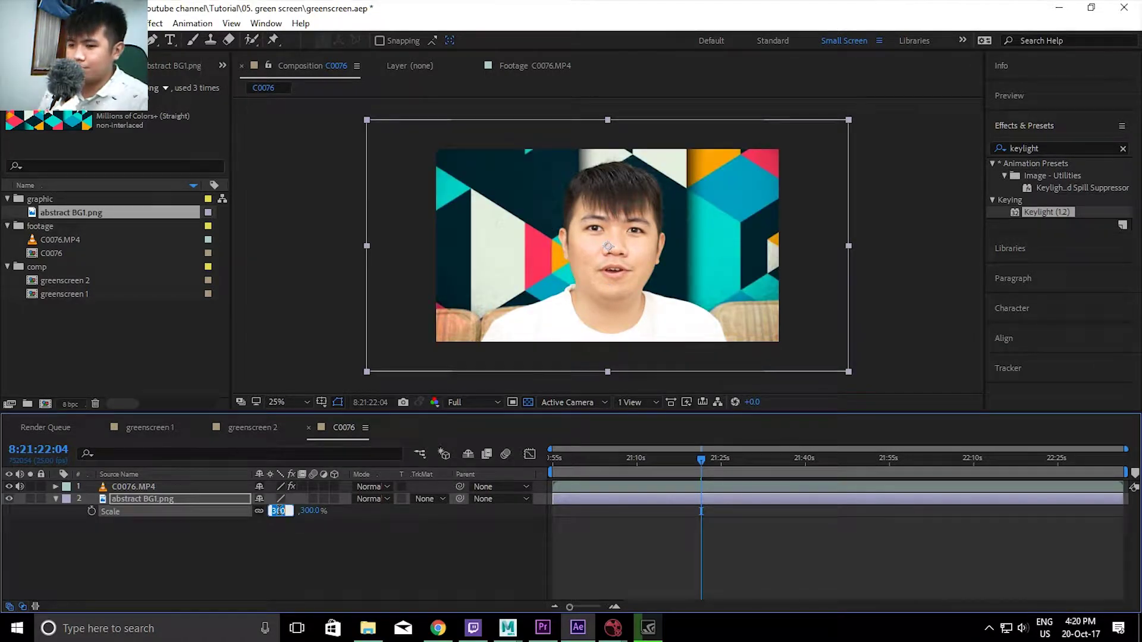
text(5)
key(Return)
click(277, 511)
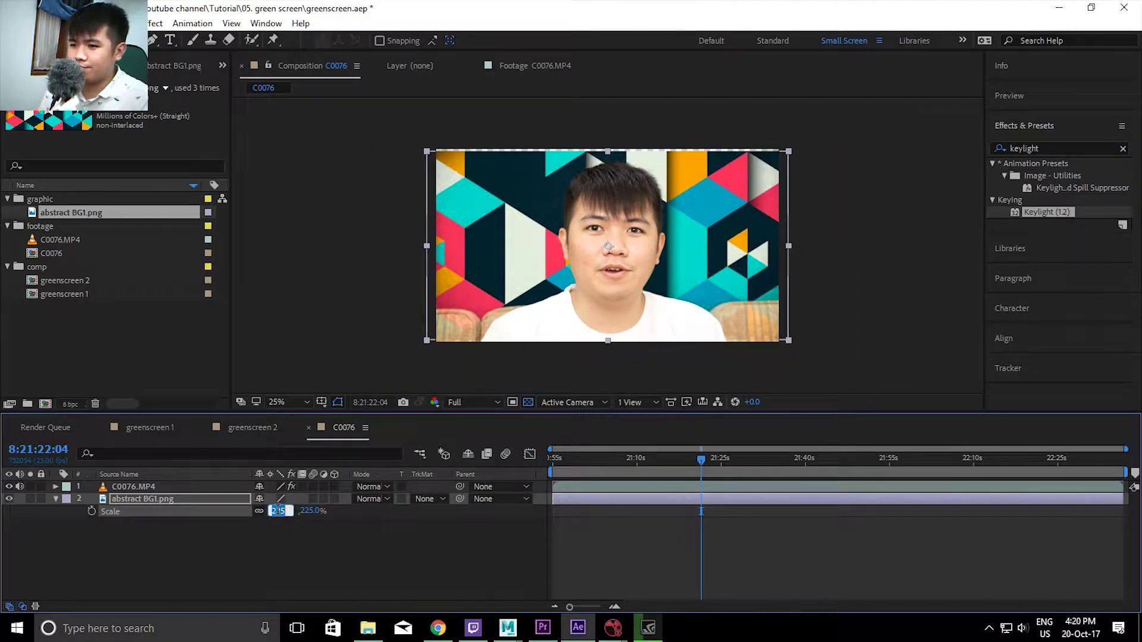
text(260)
key(Return)
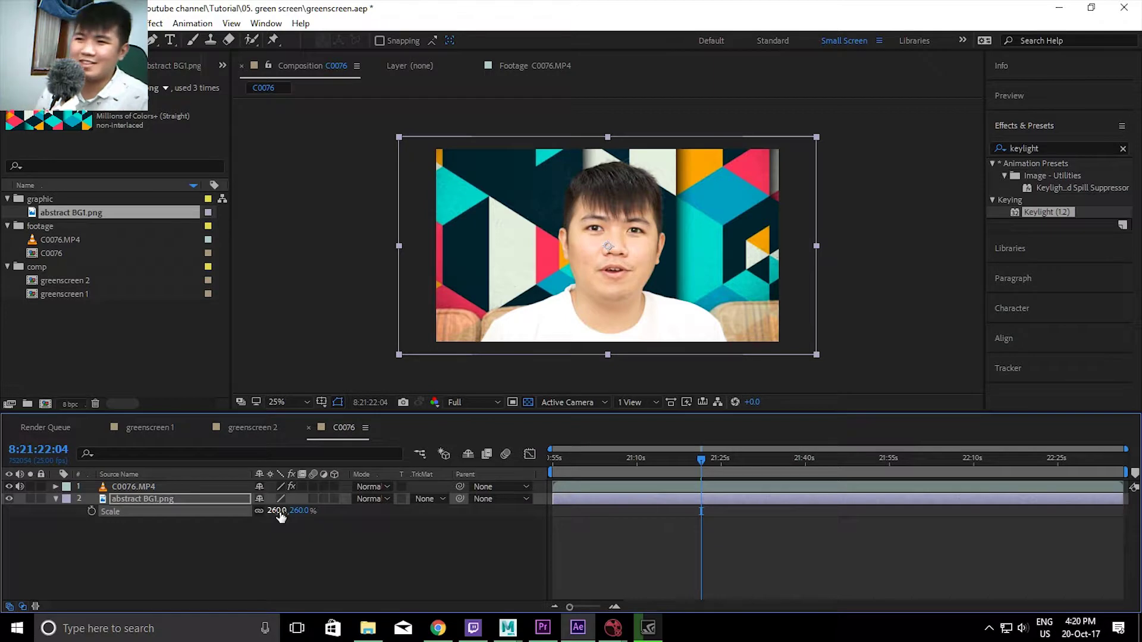
mouse_move(631, 456)
mouse_down()
mouse_move(758, 493)
mouse_move(708, 494)
mouse_move(768, 494)
mouse_up()
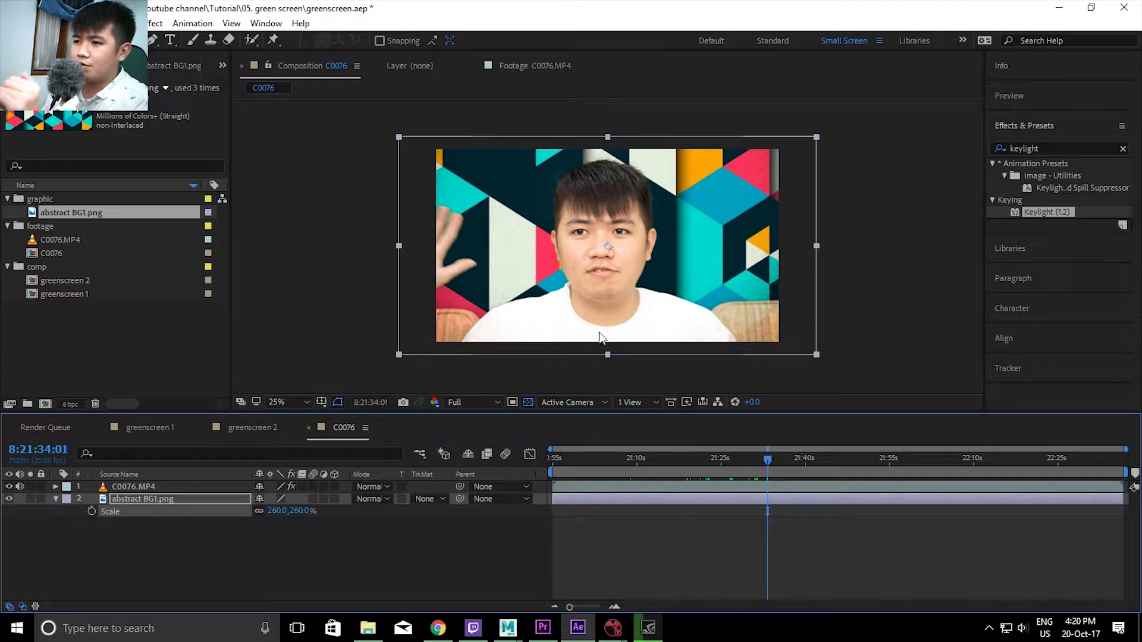
Step to an earlier frame and zoom out, then back in on the presenter's hair edge
scroll(551, 199, up, 4)
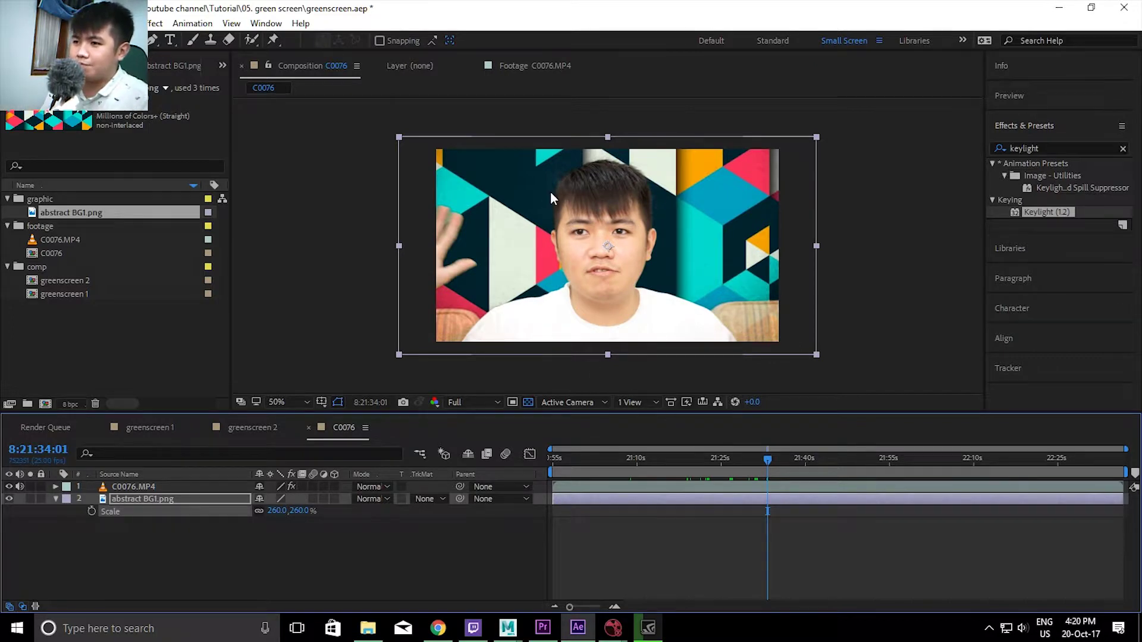
click(753, 451)
drag(735, 463, 741, 467)
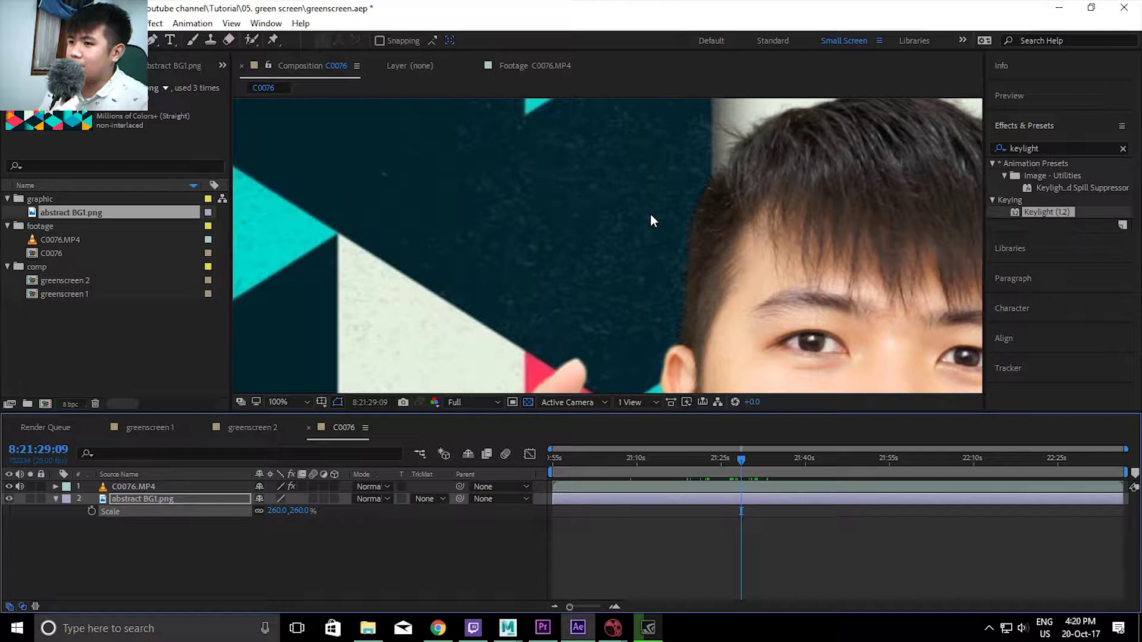
key(comma)
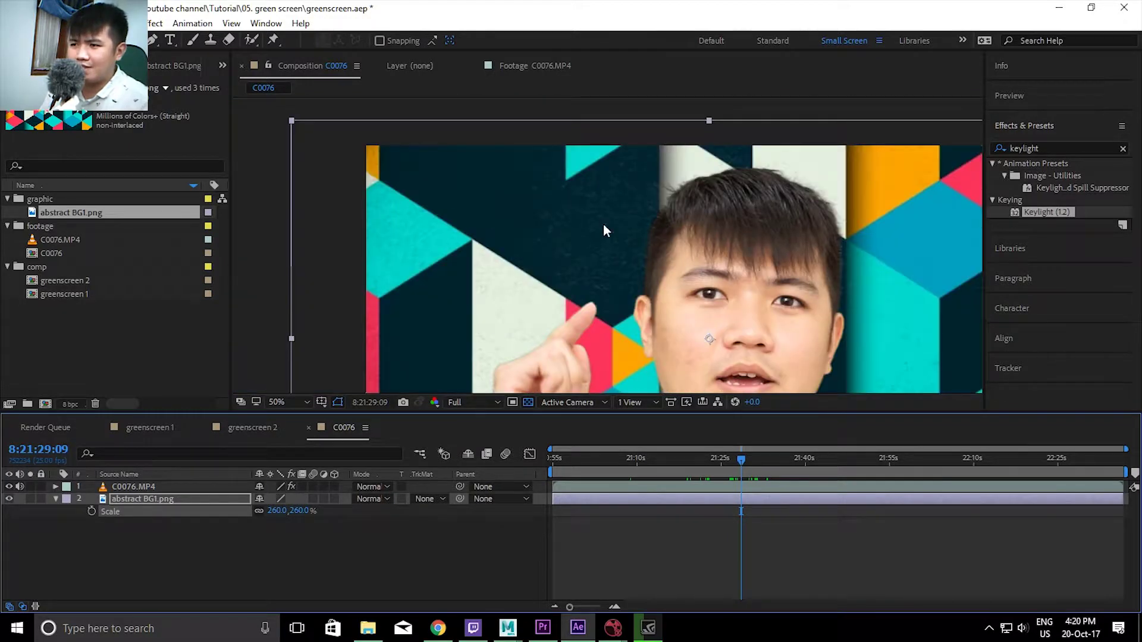
key(period)
Show C0076.MP4's Keylight settings and hide the abstract BG1.png layer
click(649, 477)
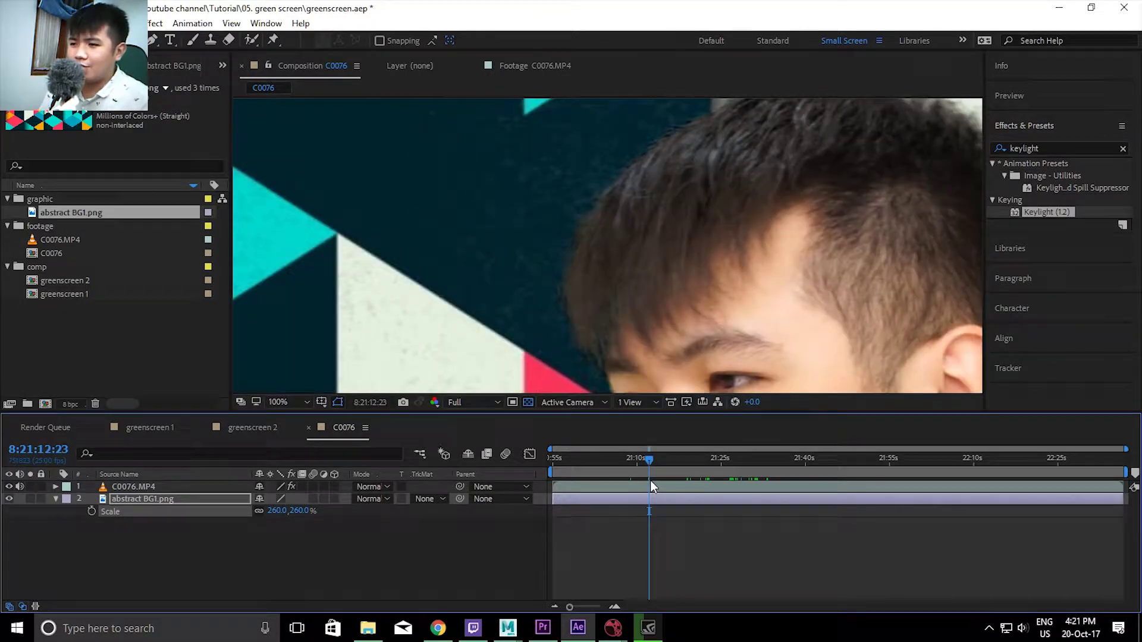
click(153, 487)
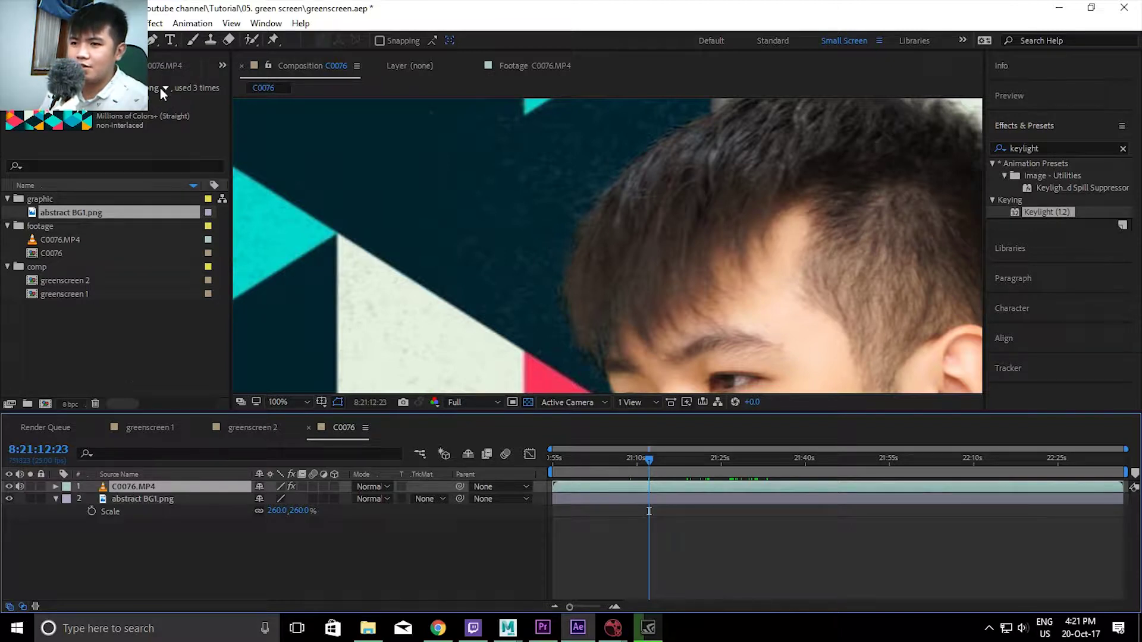
click(167, 64)
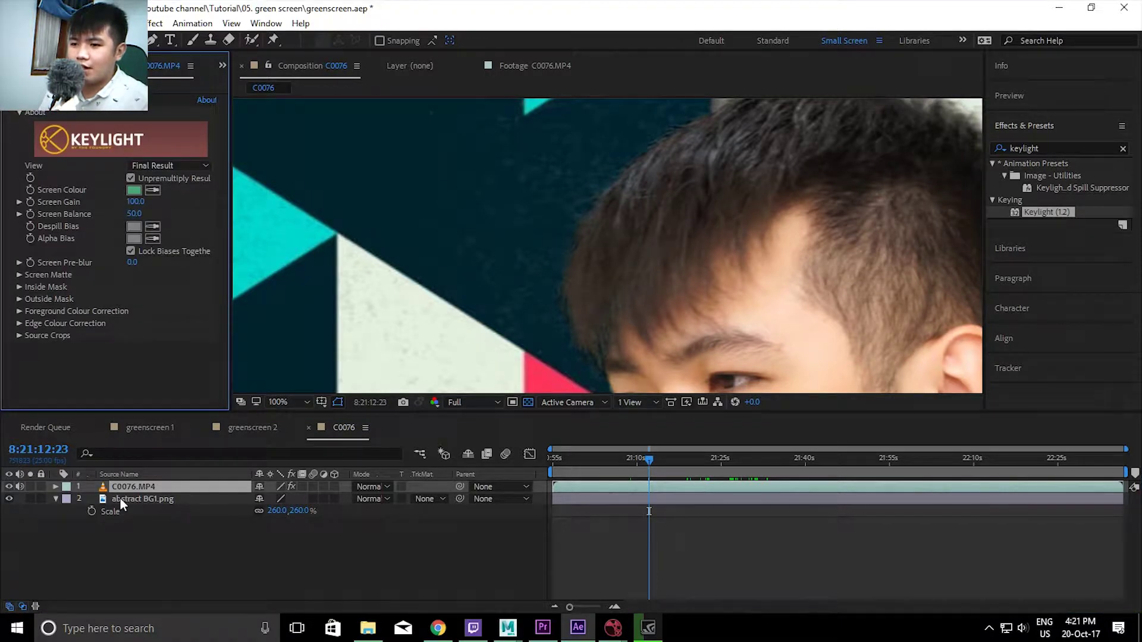
click(8, 499)
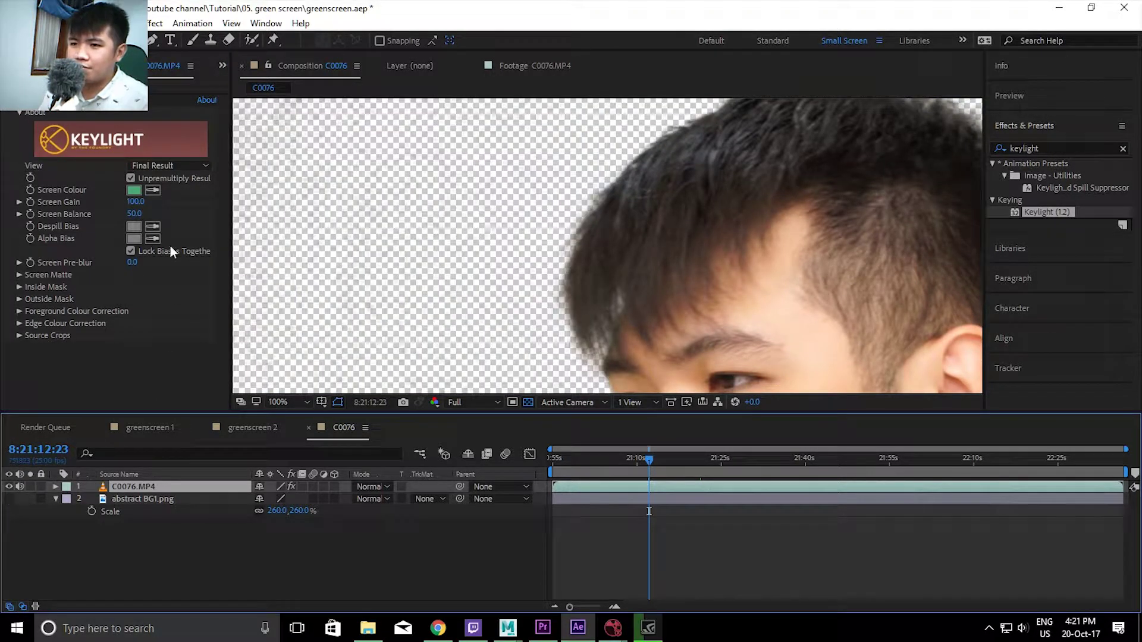
Switch Keylight's View to Screen Matte and pan around the black-and-white matte
click(160, 167)
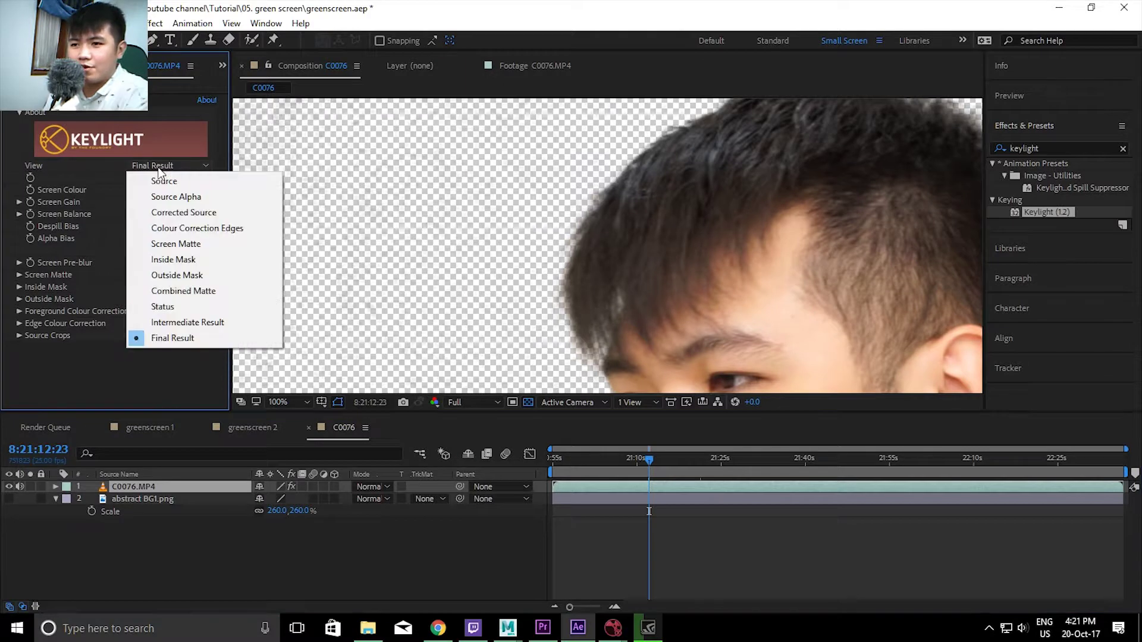
click(199, 245)
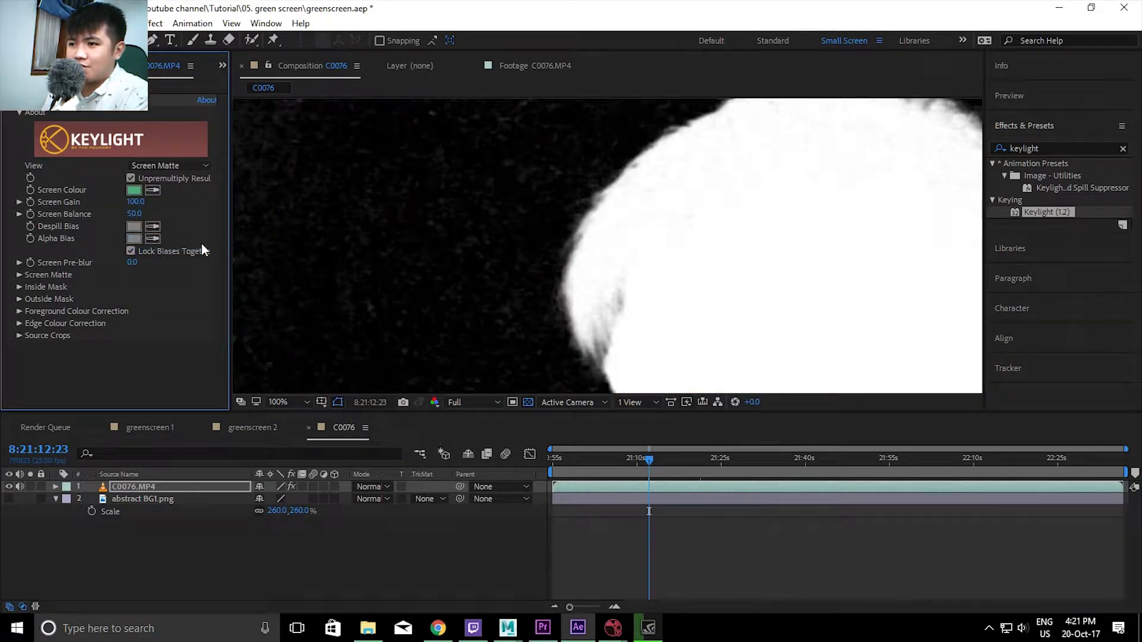
drag(372, 240, 680, 176)
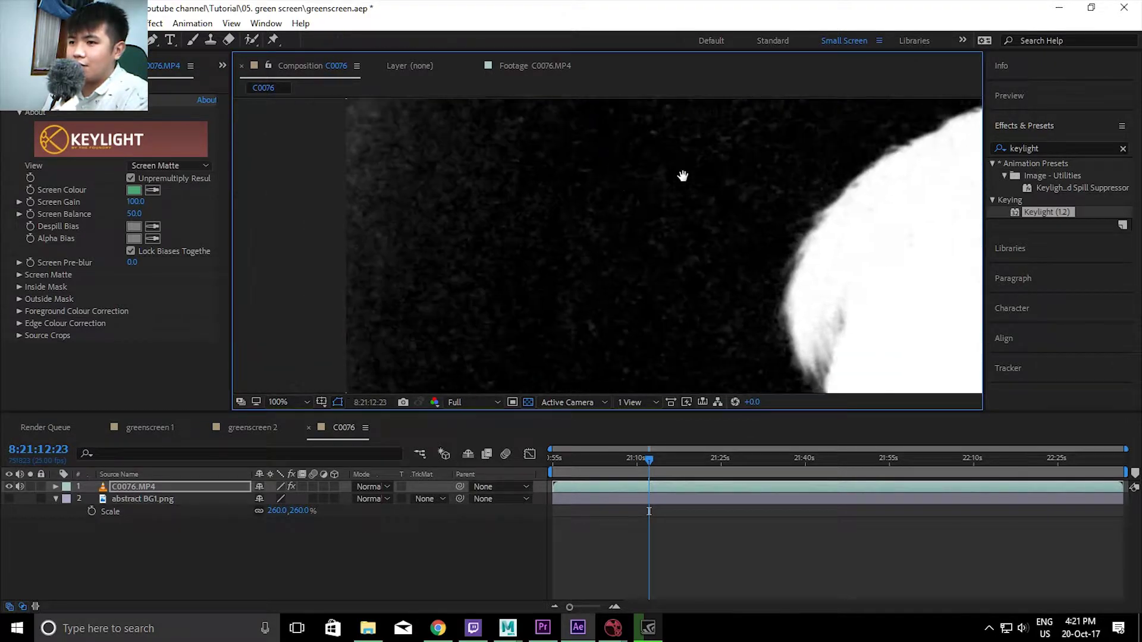
drag(448, 155, 455, 197)
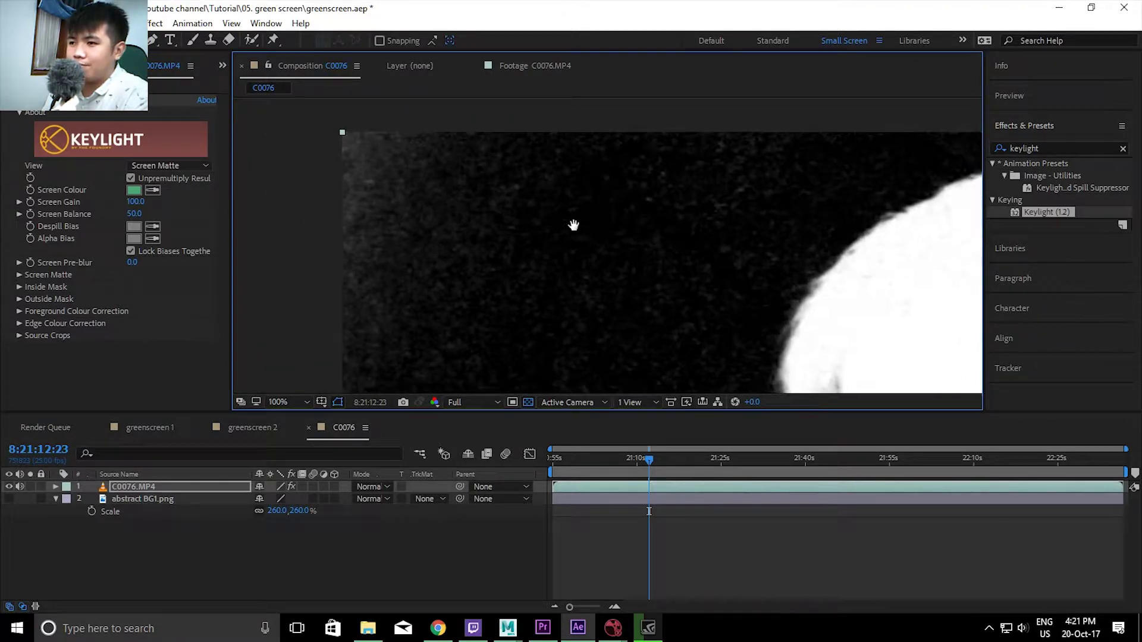
scroll(564, 234, right, 5)
scroll(564, 188, down, 2)
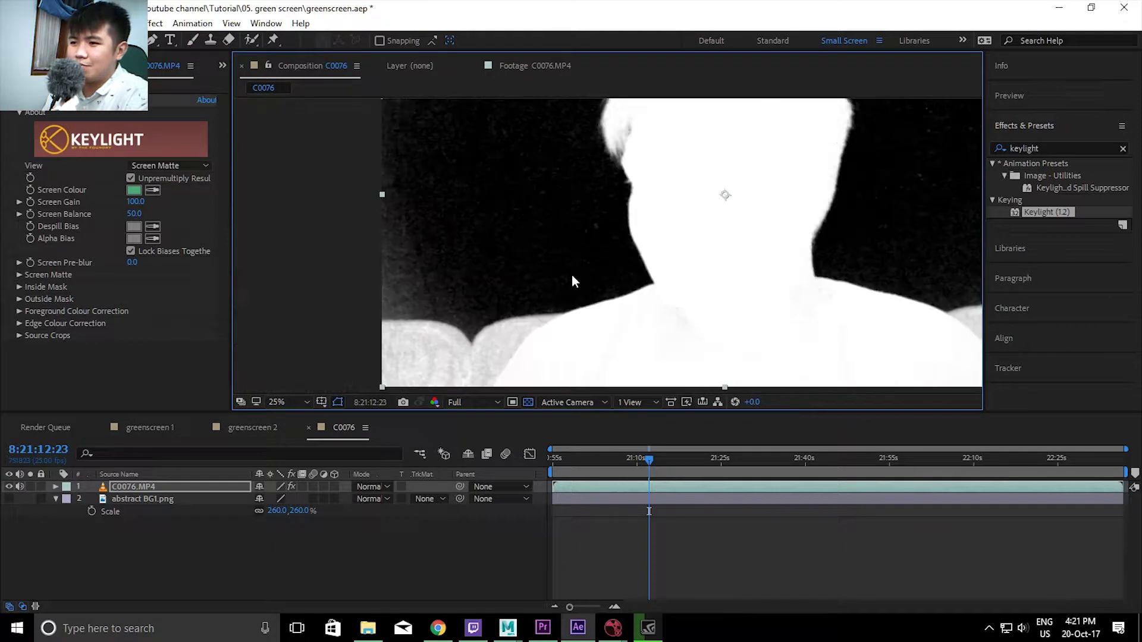
scroll(572, 275, down, 2)
mouse_move(369, 319)
mouse_down()
mouse_move(664, 244)
mouse_move(643, 267)
mouse_up()
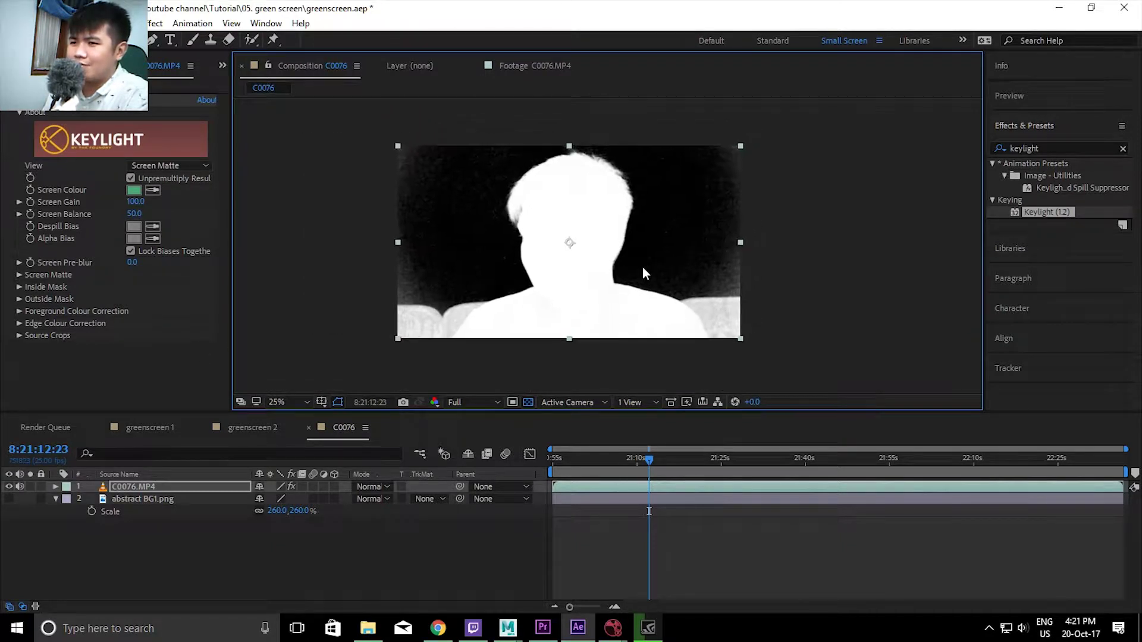
scroll(643, 267, up, 2)
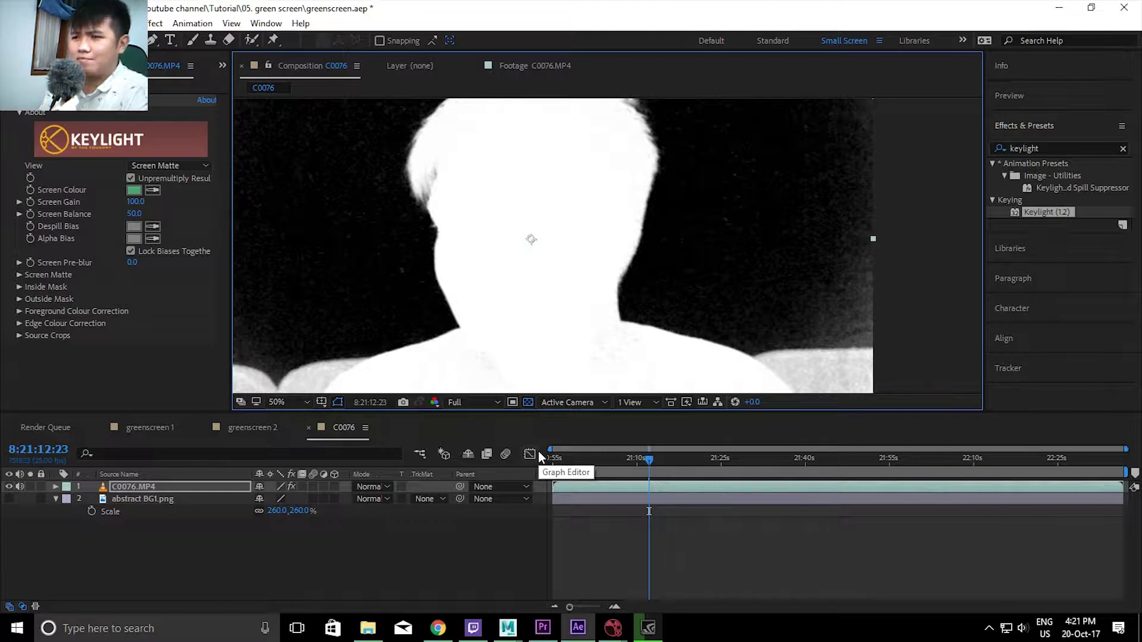
drag(456, 242, 453, 274)
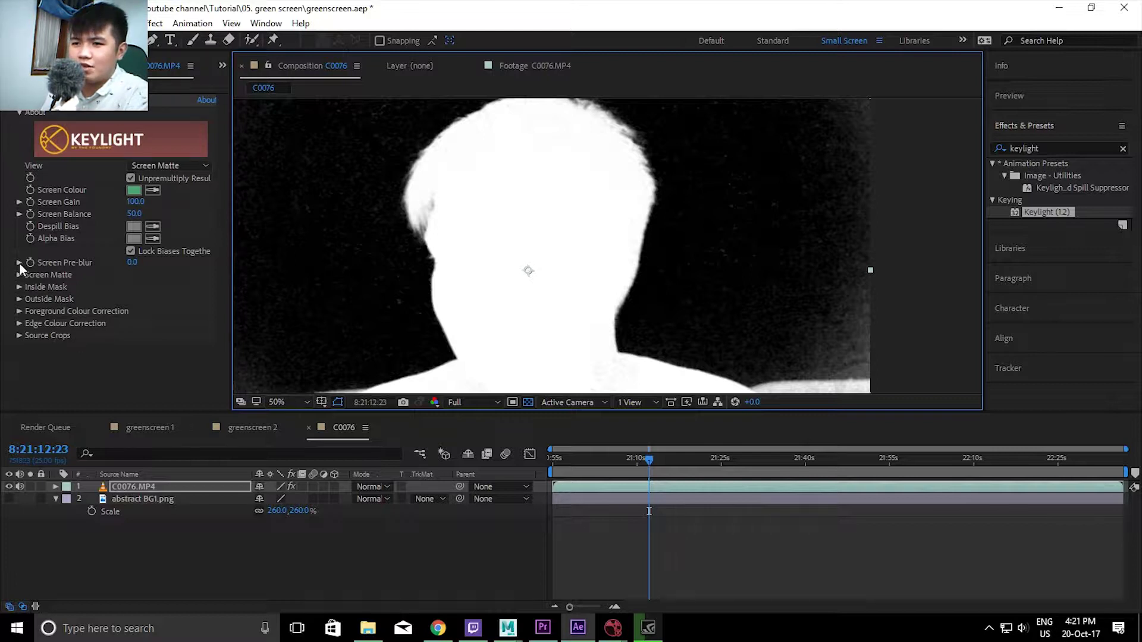
Set Keylight's Screen Pre-blur to 0.1 while checking the hair edge
click(132, 263)
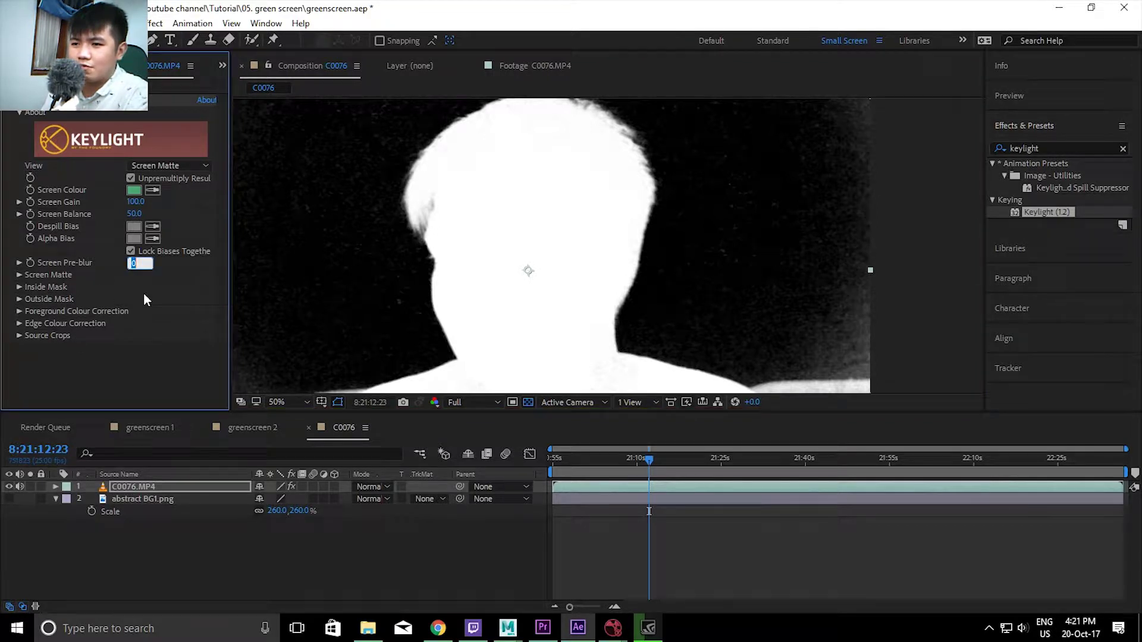
key(Return)
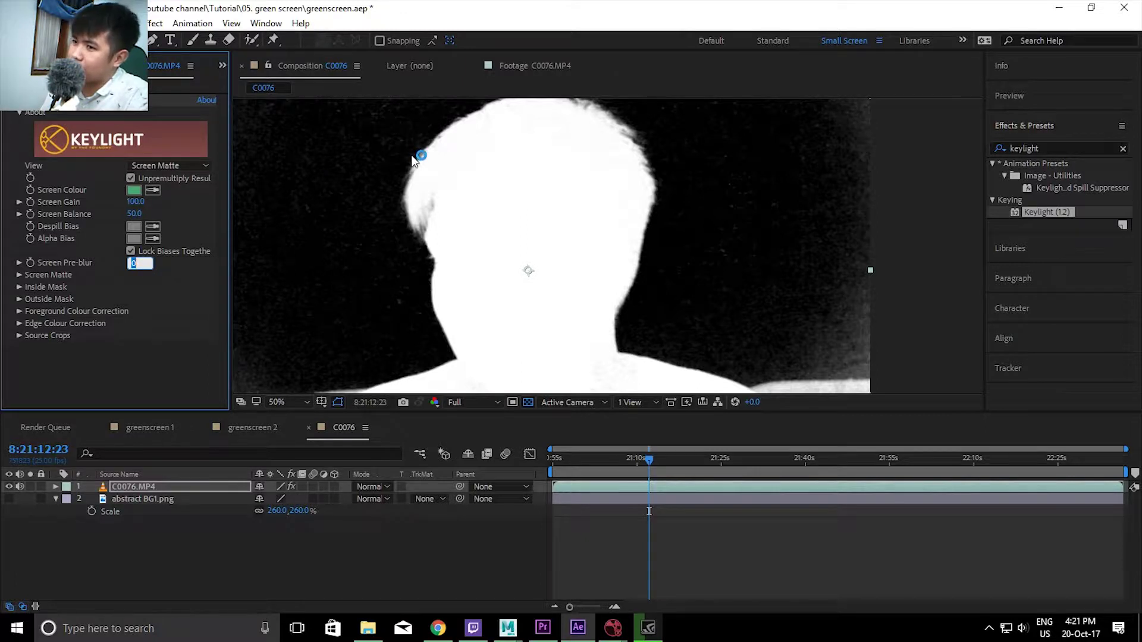
scroll(503, 218, up, 1)
drag(503, 217, 632, 301)
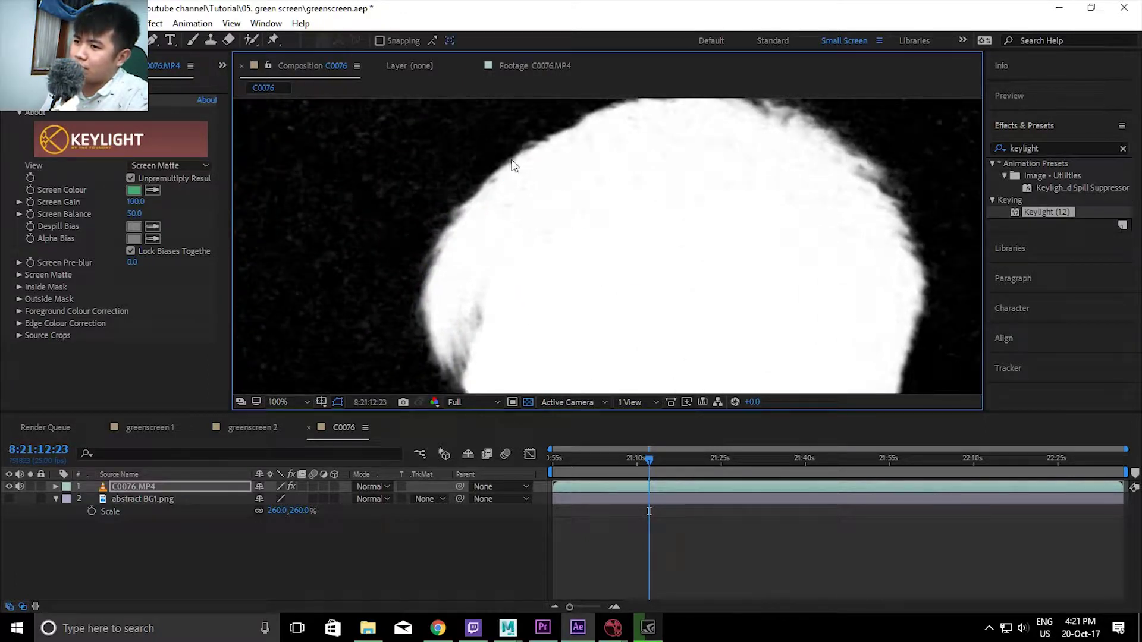
click(132, 262)
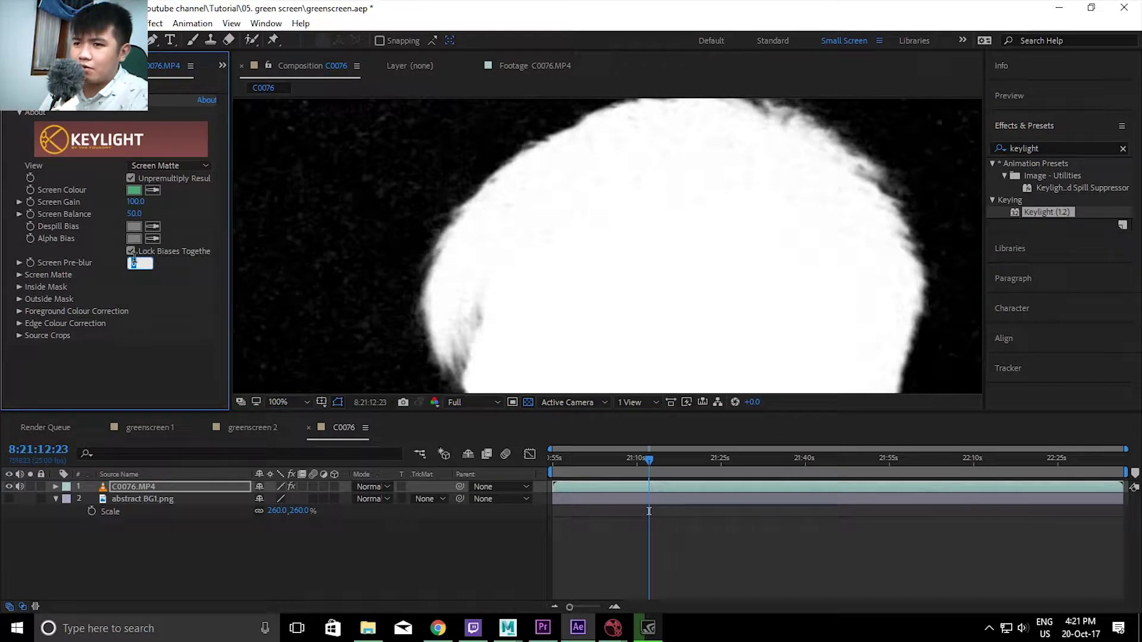
text(1)
key(Return)
Expand Keylight's Screen Matte group and raise Screen Gain to 115
click(18, 275)
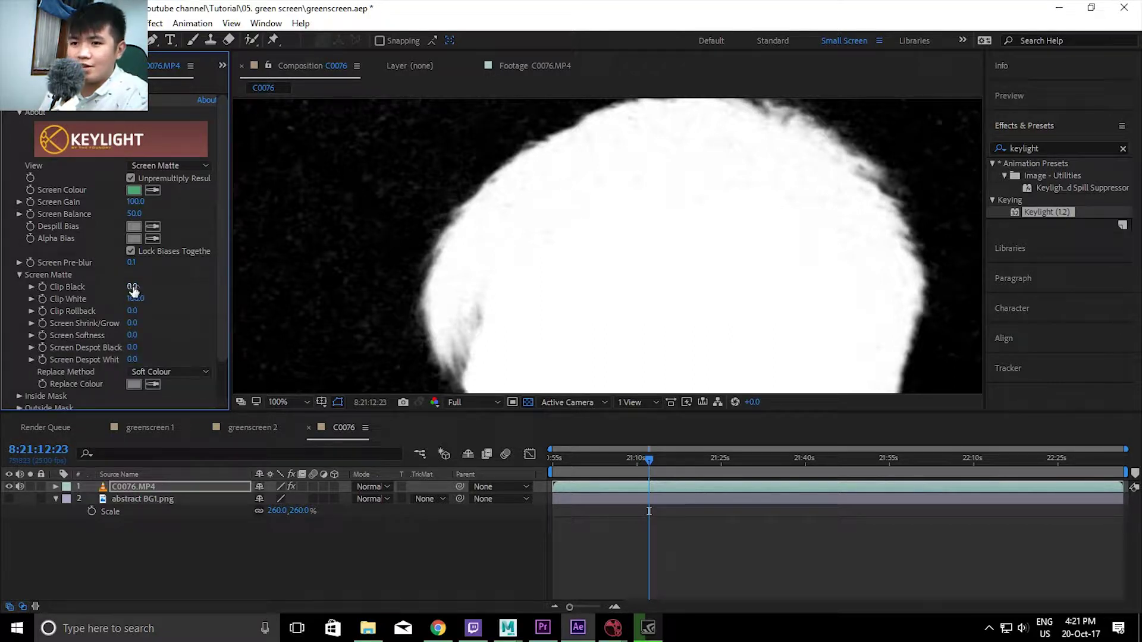
drag(137, 205, 152, 205)
scroll(486, 251, down, 2)
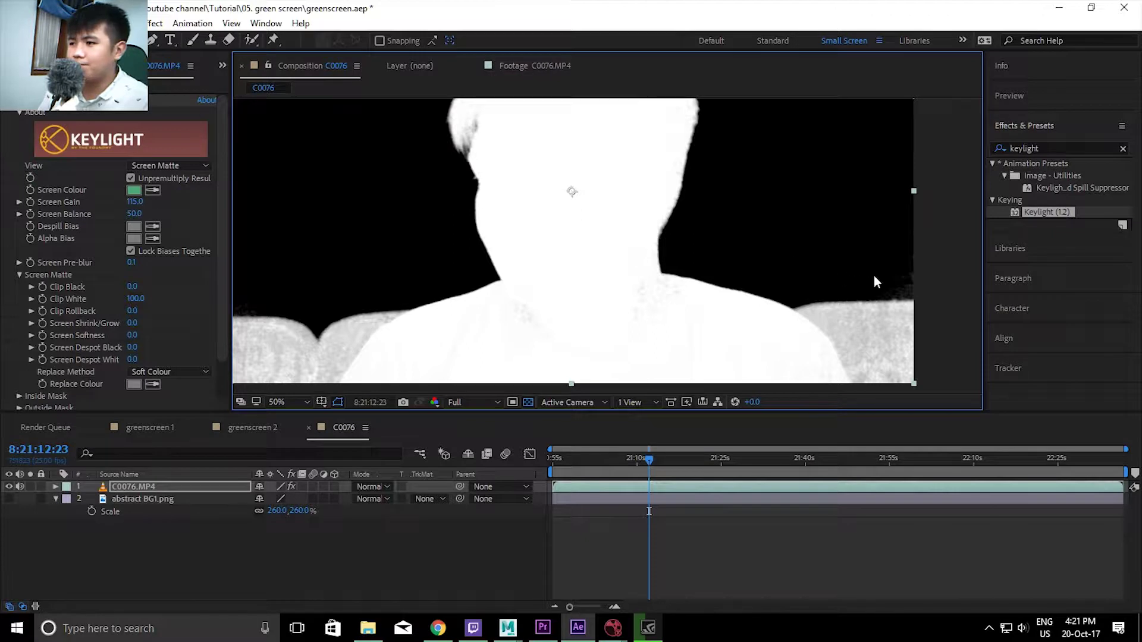
click(133, 201)
drag(748, 248, 698, 304)
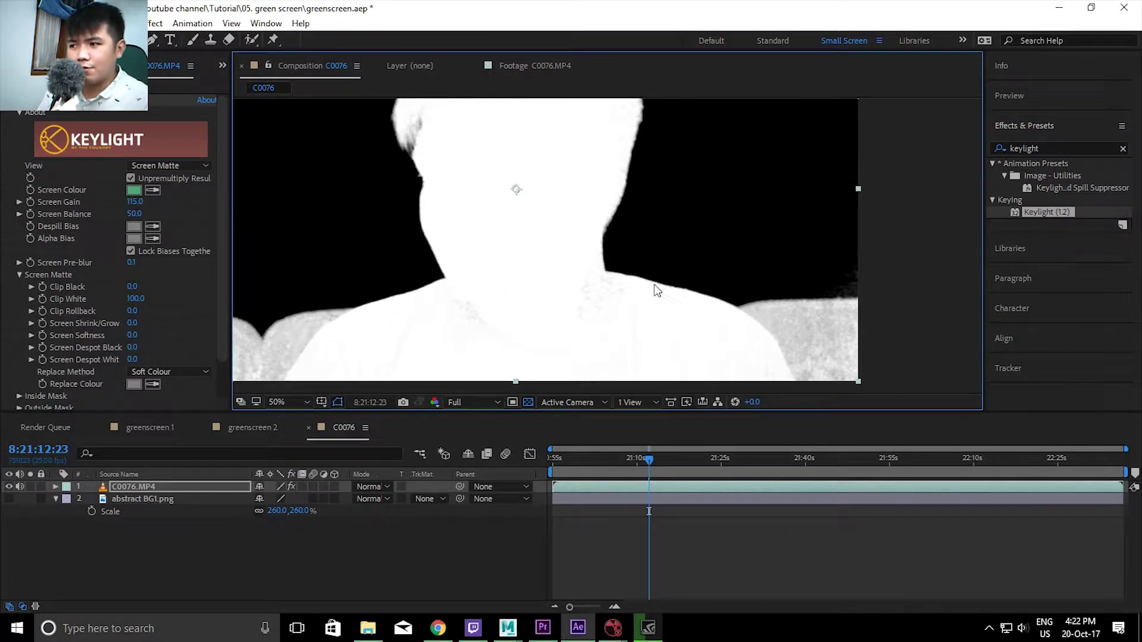
scroll(699, 303, up, 3)
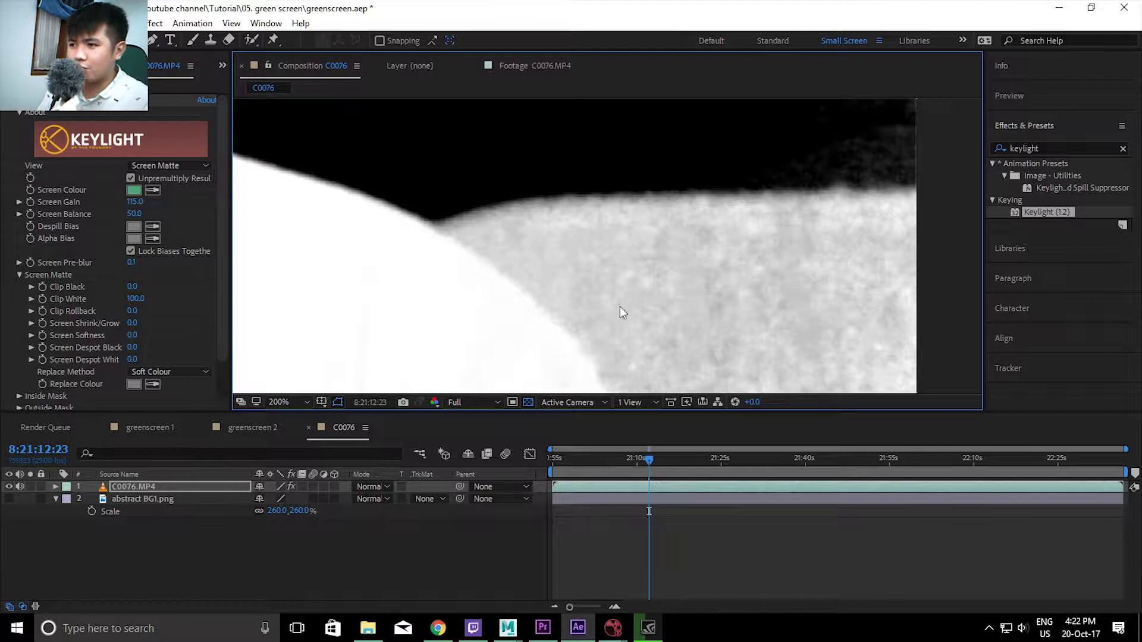
Lower Screen Balance to 31.0 and raise Screen Gain further to 126.0
drag(130, 214, 126, 226)
scroll(521, 235, down, 5)
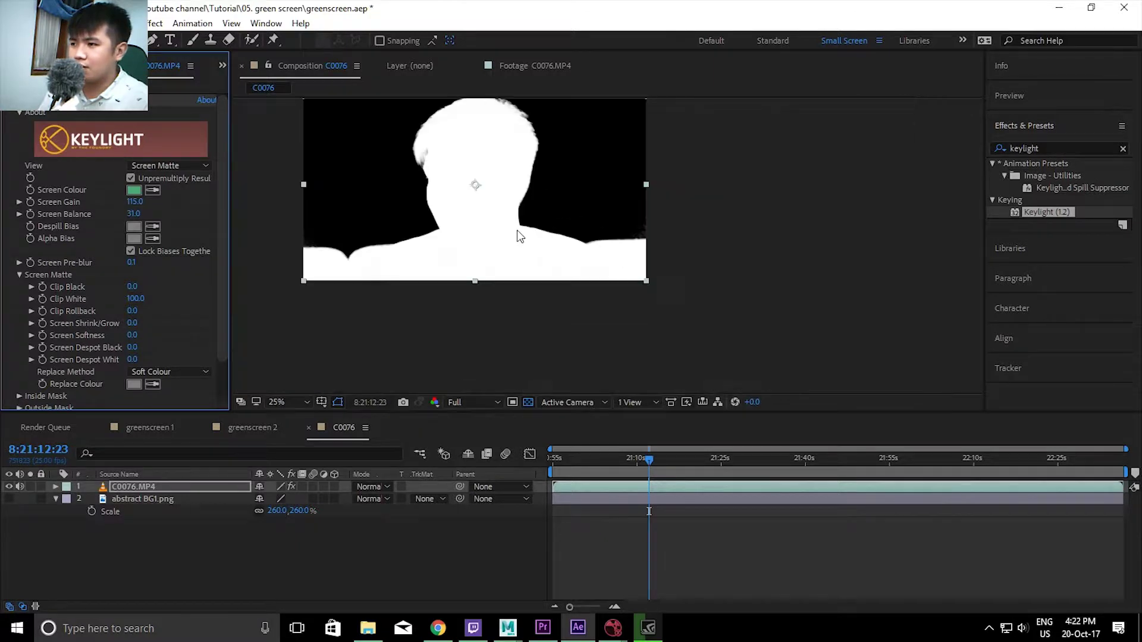
scroll(598, 250, up, 1)
scroll(573, 241, up, 1)
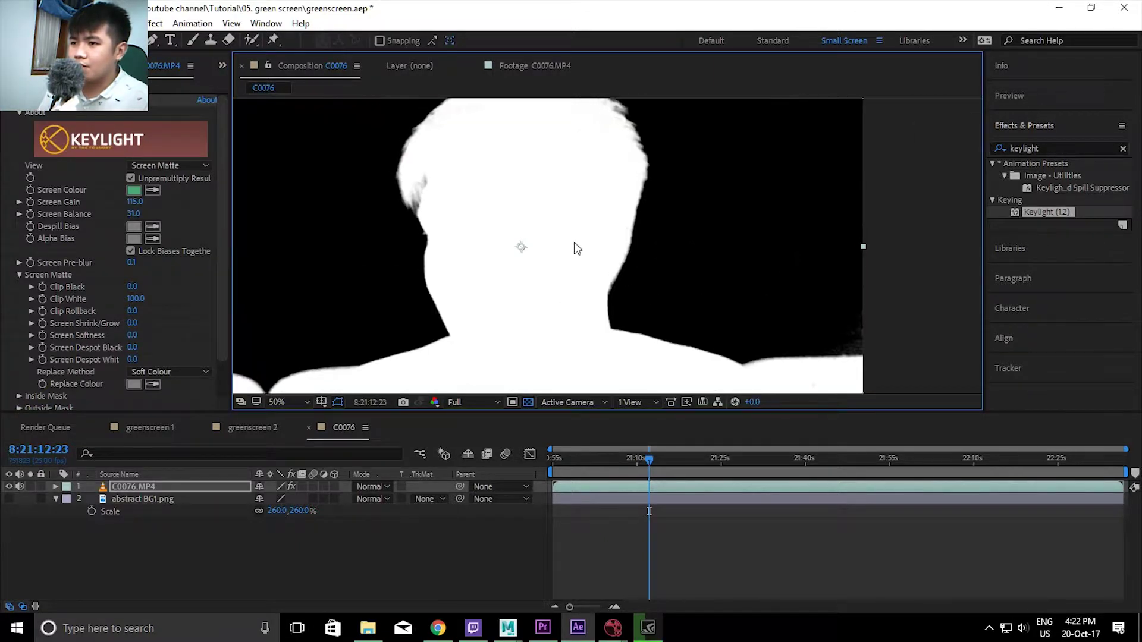
scroll(435, 237, up, 2)
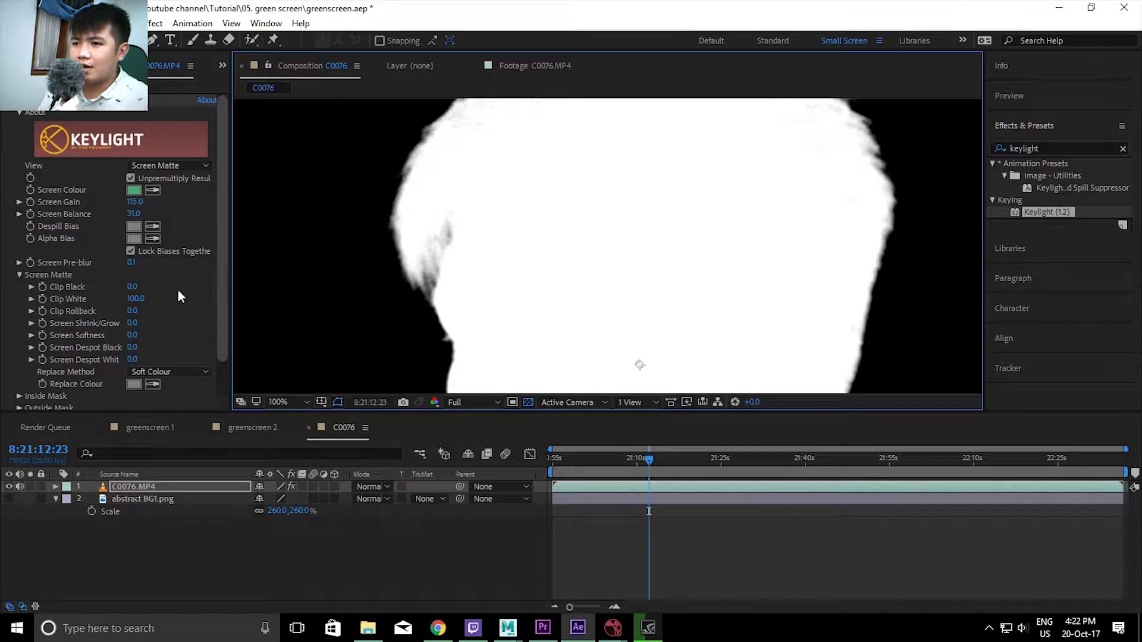
drag(128, 201, 143, 206)
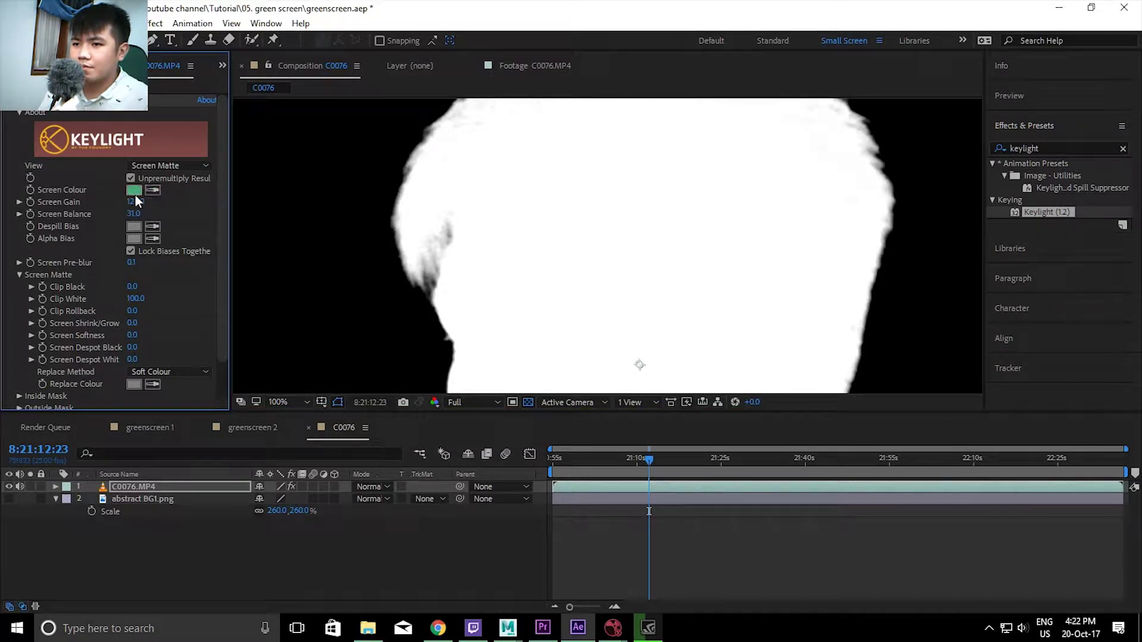
click(169, 163)
Switch Keylight's View to Source, then to Final Result
click(172, 180)
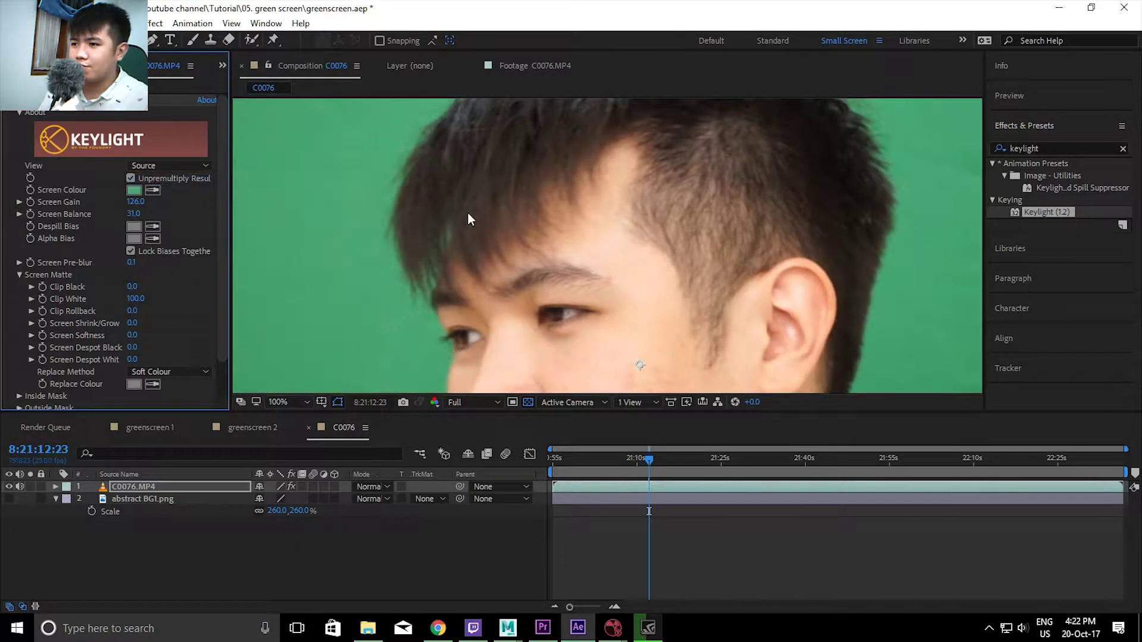
click(178, 165)
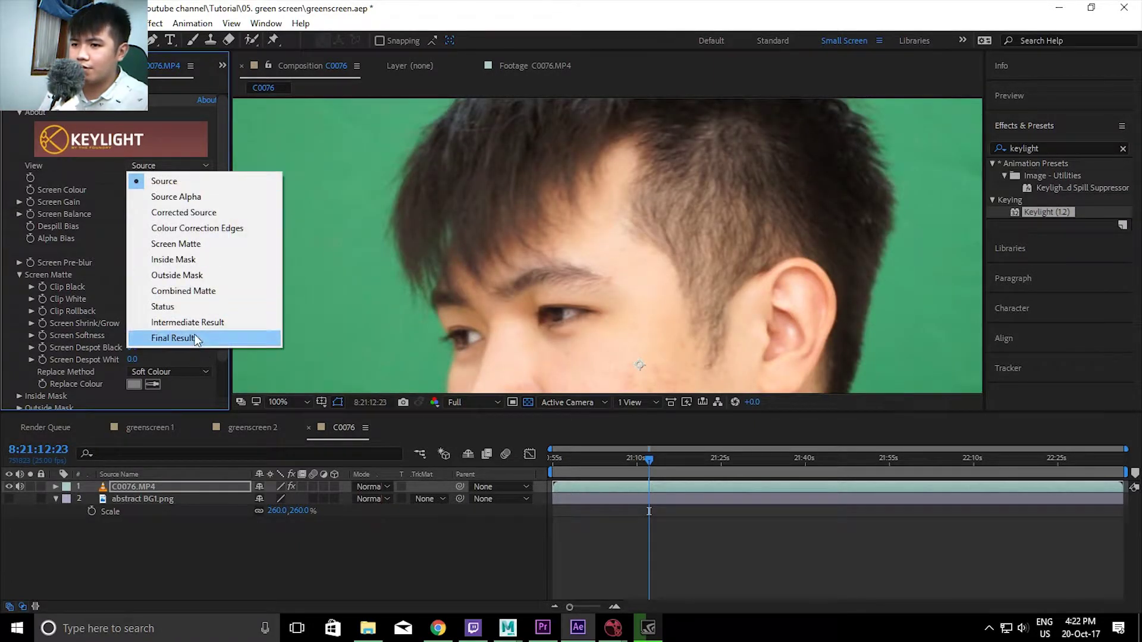
click(179, 334)
scroll(563, 252, down, 2)
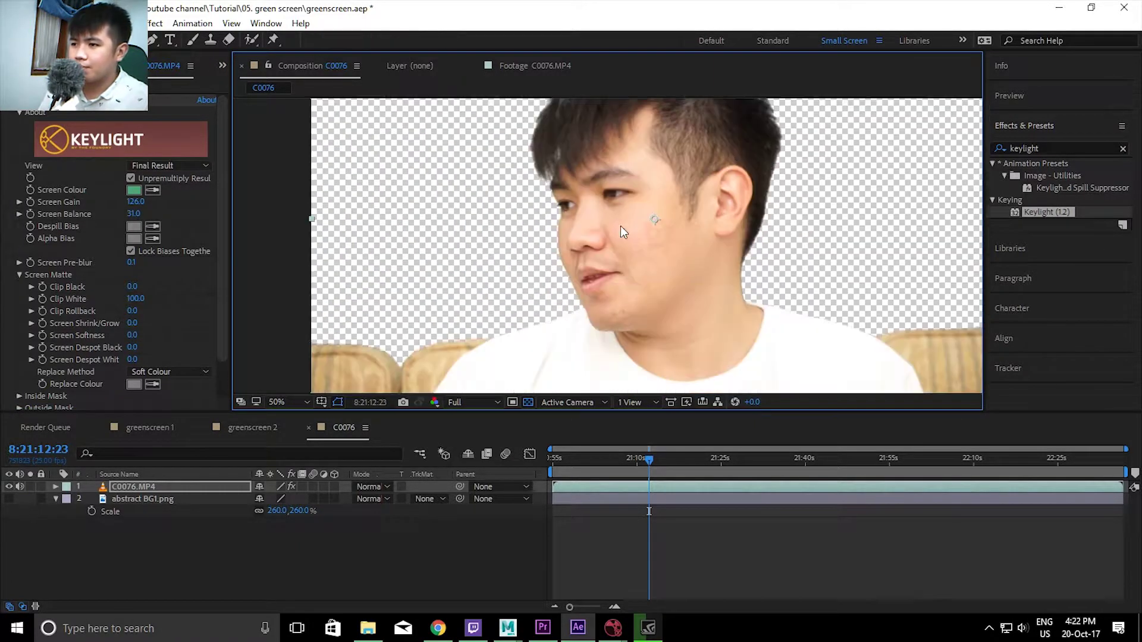
Check the shoulder edge across frames and turn the abstract BG1.png layer back on
click(660, 458)
mouse_move(658, 316)
mouse_down()
mouse_move(704, 290)
mouse_move(820, 282)
mouse_up()
click(616, 459)
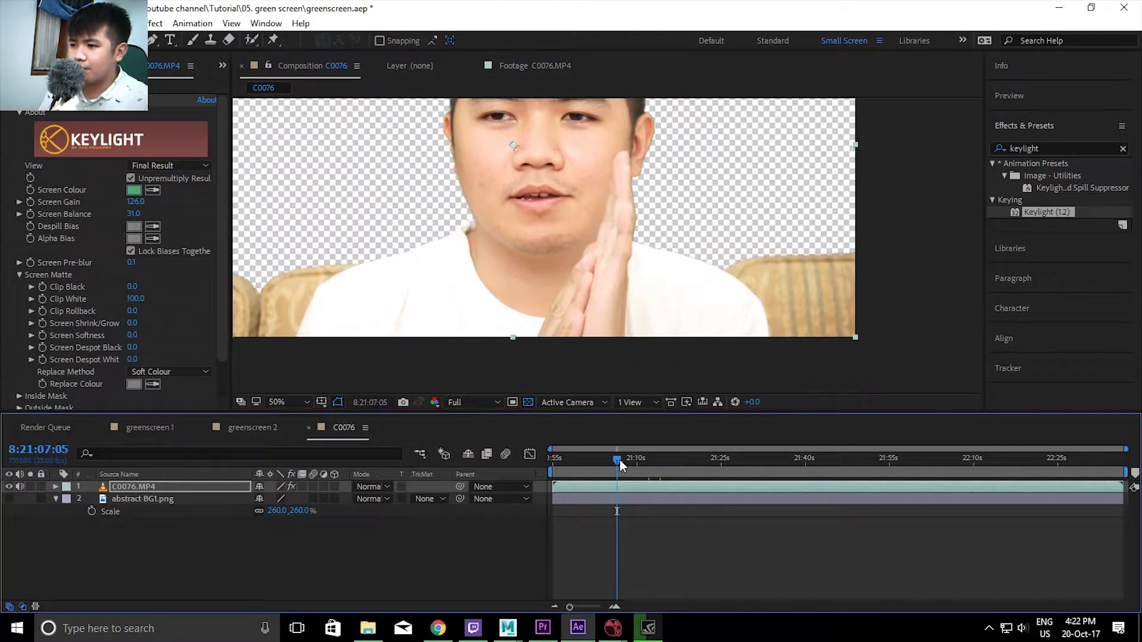
scroll(489, 348, up, 1)
scroll(489, 347, up, 1)
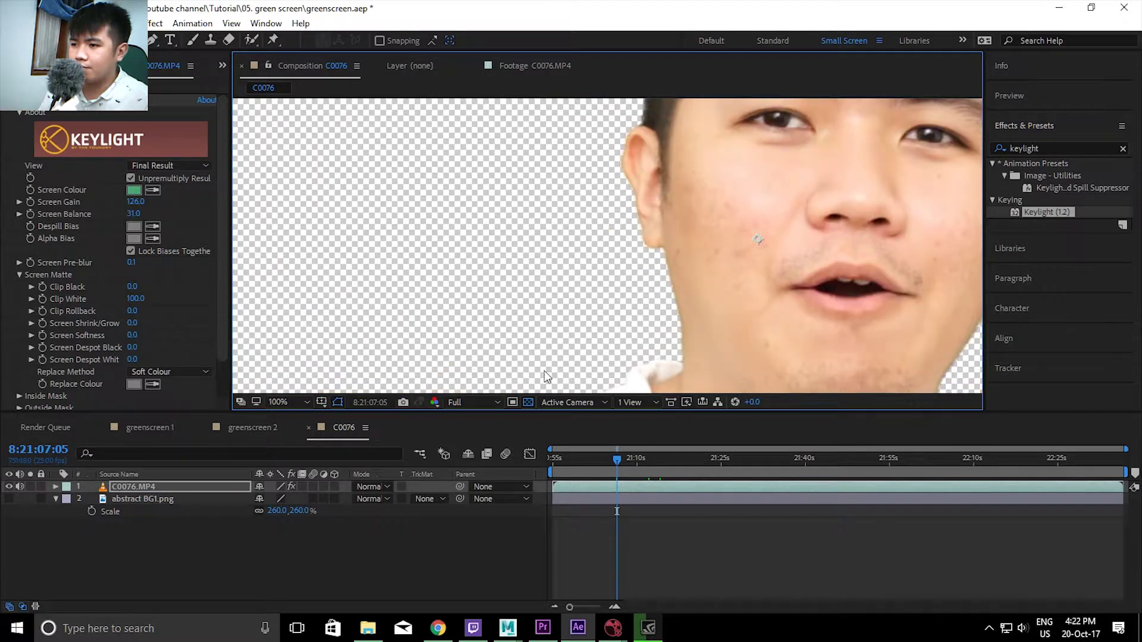
drag(546, 376, 727, 233)
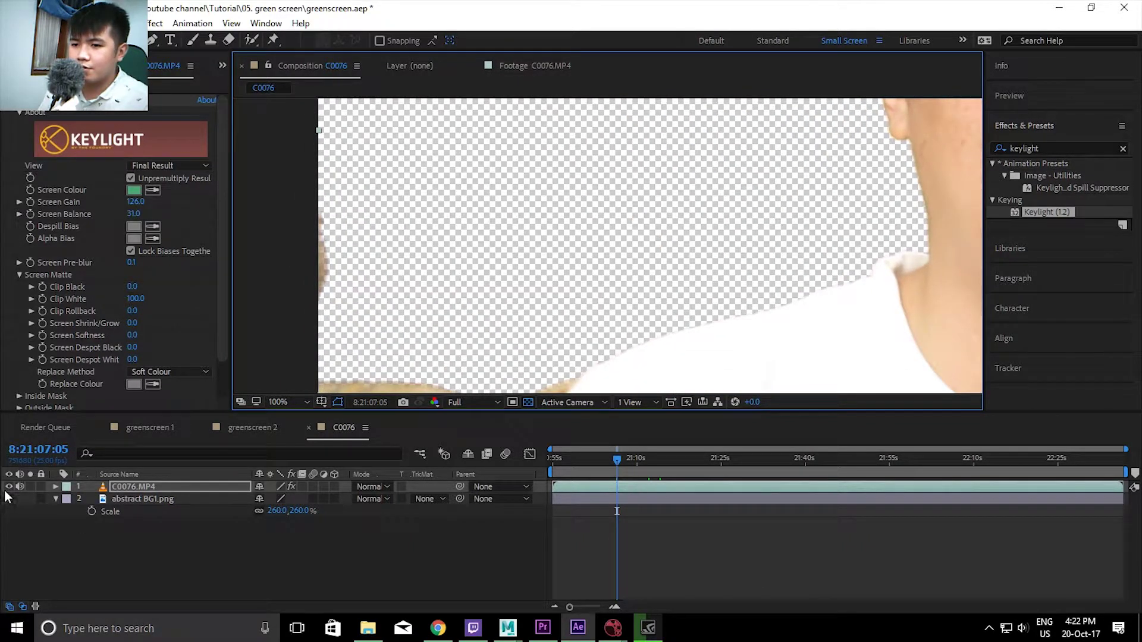
click(9, 499)
Zoom in on the blurred fingertips at the raised-hand frame, then clear the effects search
scroll(516, 324, down, 2)
mouse_move(590, 352)
mouse_down()
mouse_move(548, 352)
mouse_move(514, 372)
mouse_up()
click(632, 459)
drag(747, 460, 803, 465)
drag(570, 323, 663, 310)
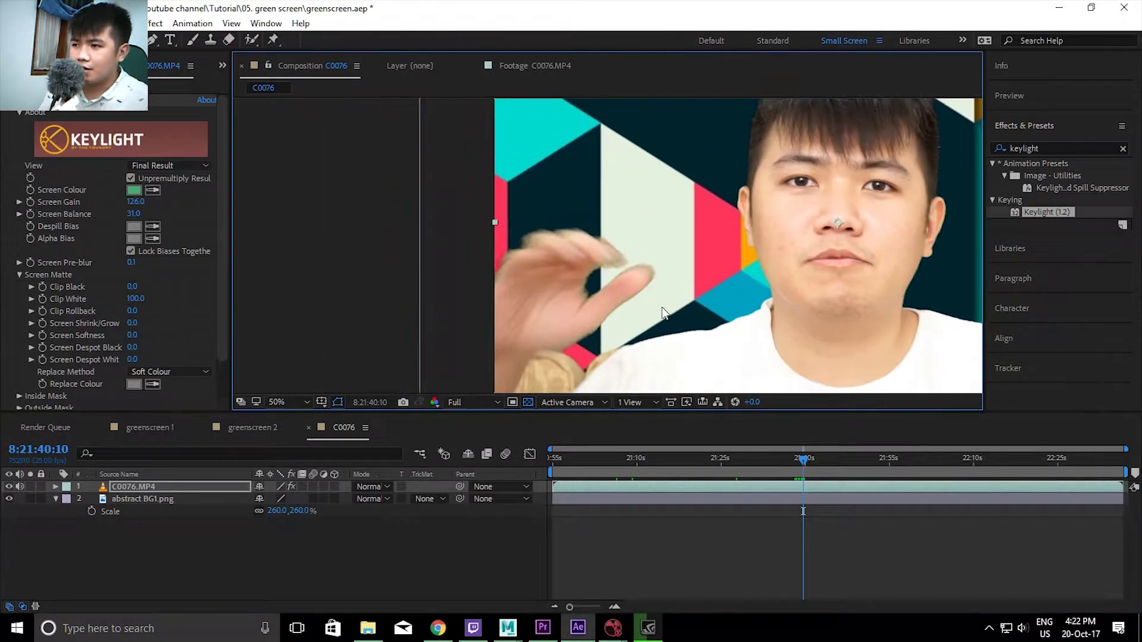
scroll(663, 310, up, 1)
scroll(644, 289, up, 1)
scroll(640, 285, up, 1)
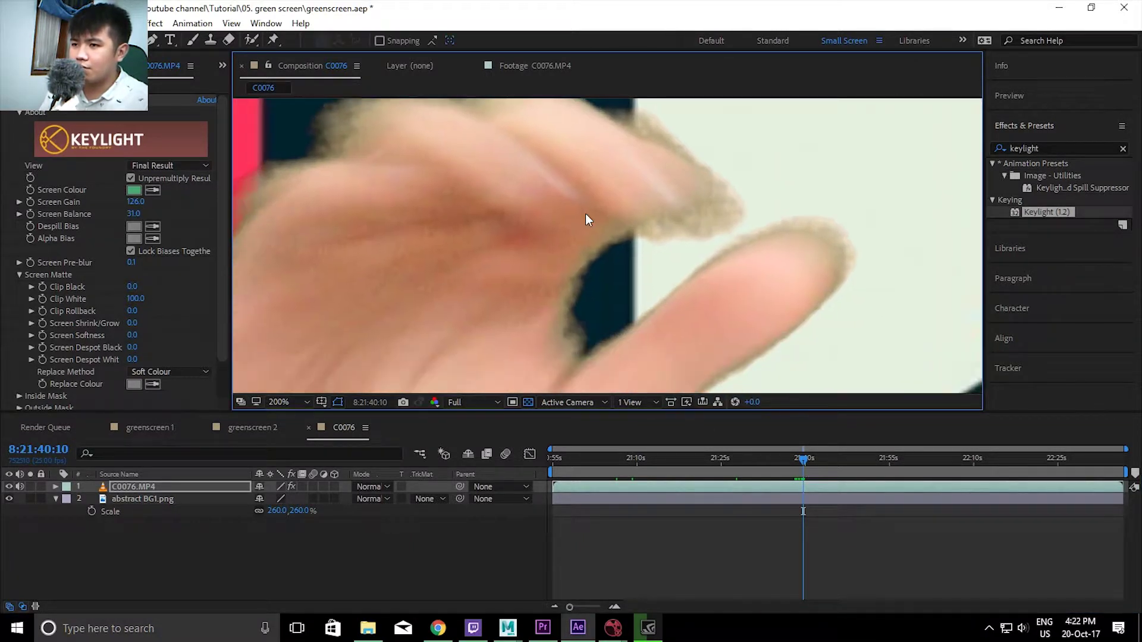
drag(585, 214, 607, 226)
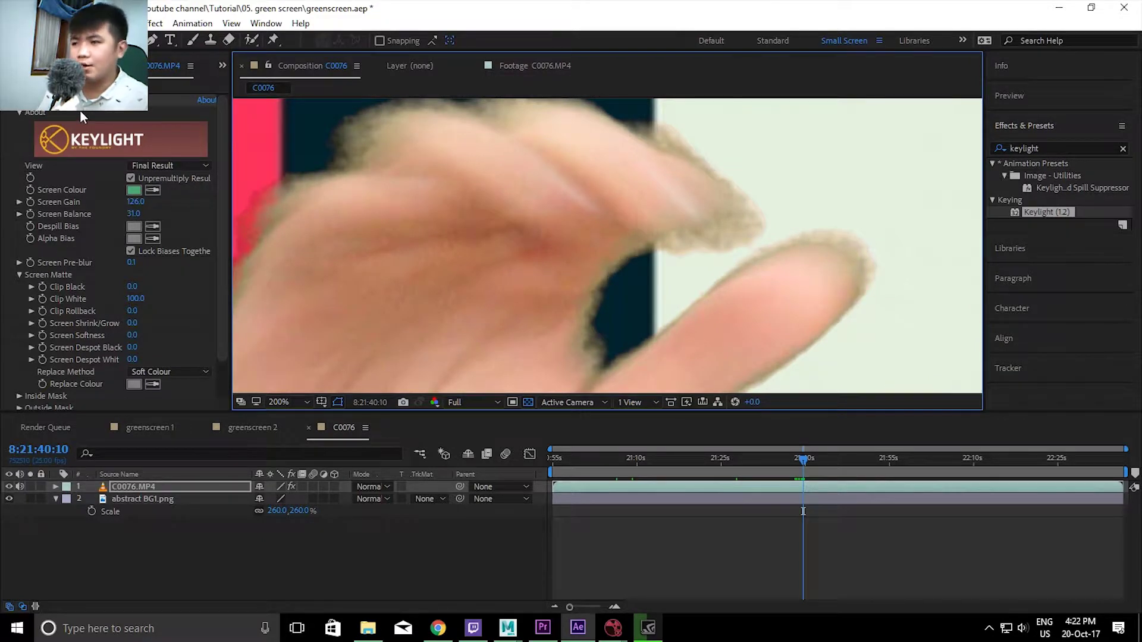
click(1122, 150)
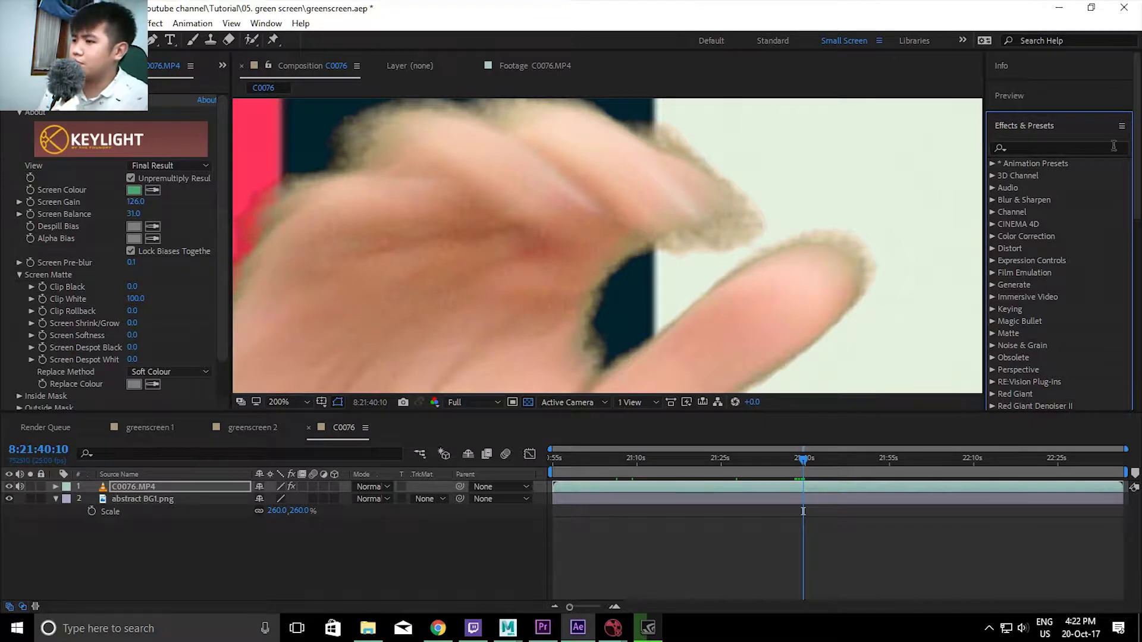
Search effects for 'hue', try dragging Hue/Saturation toward the footage, then clear the search
click(1096, 146)
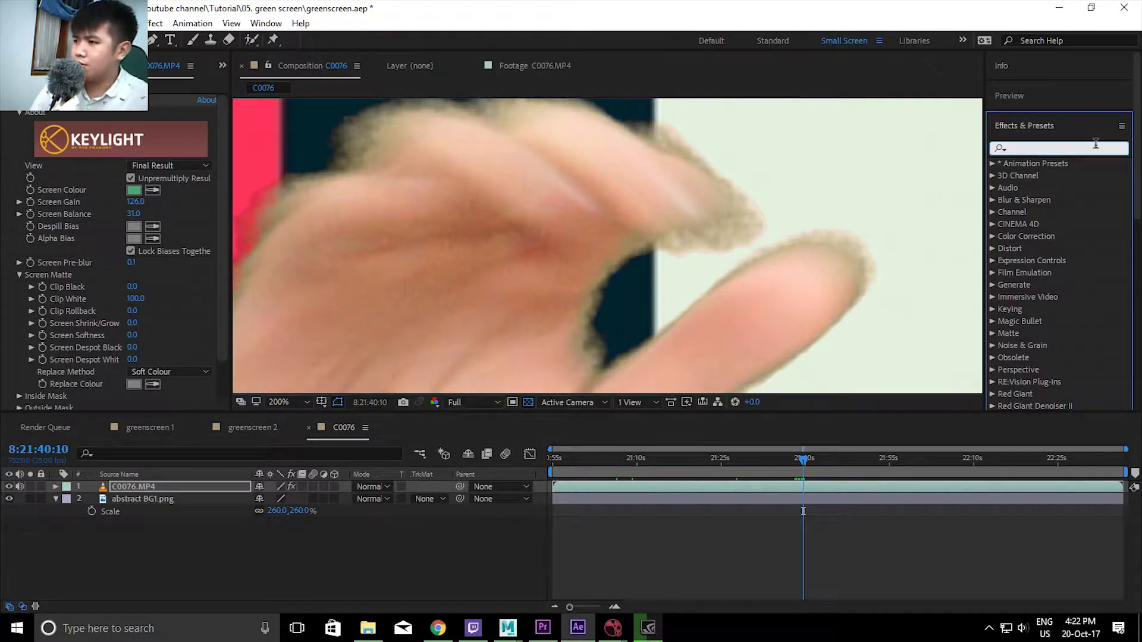
text(hue)
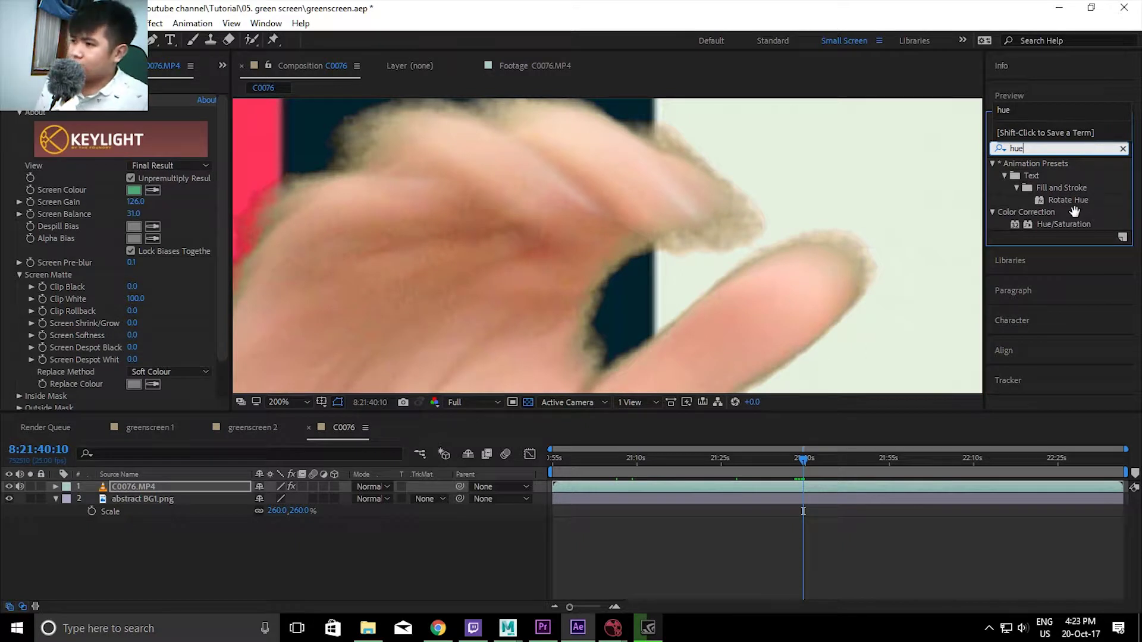
key(Return)
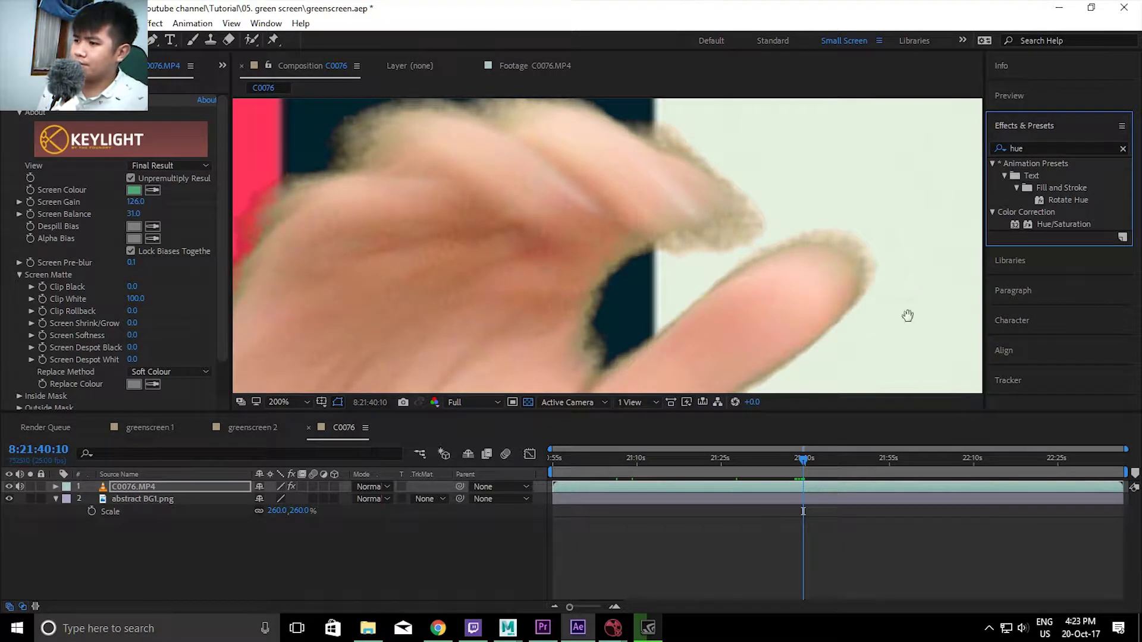
click(1103, 143)
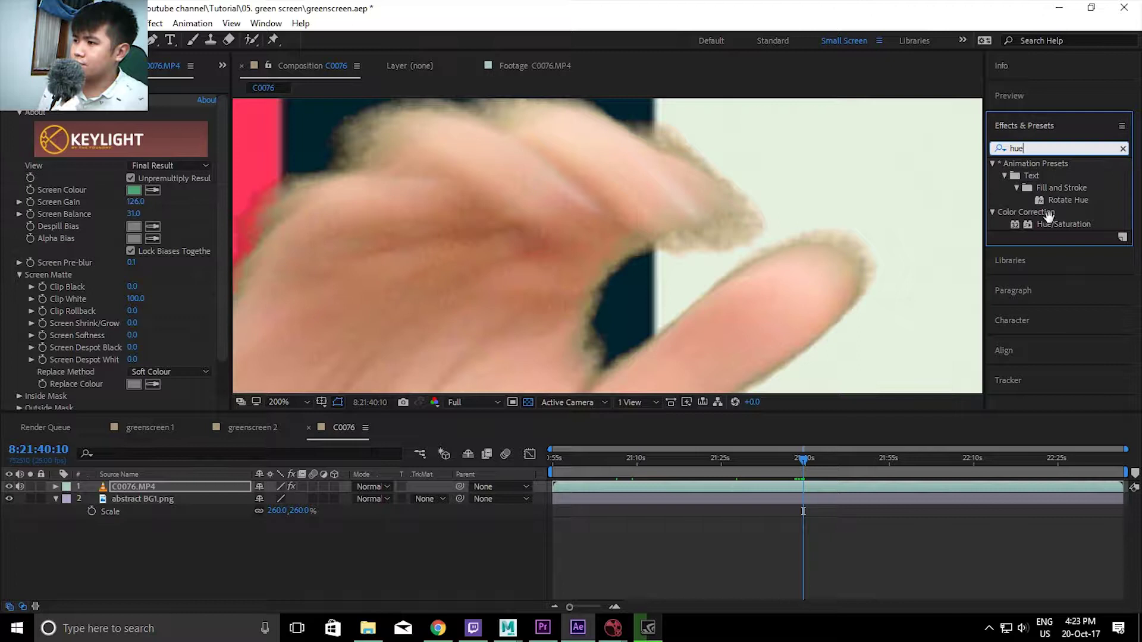
key(grave)
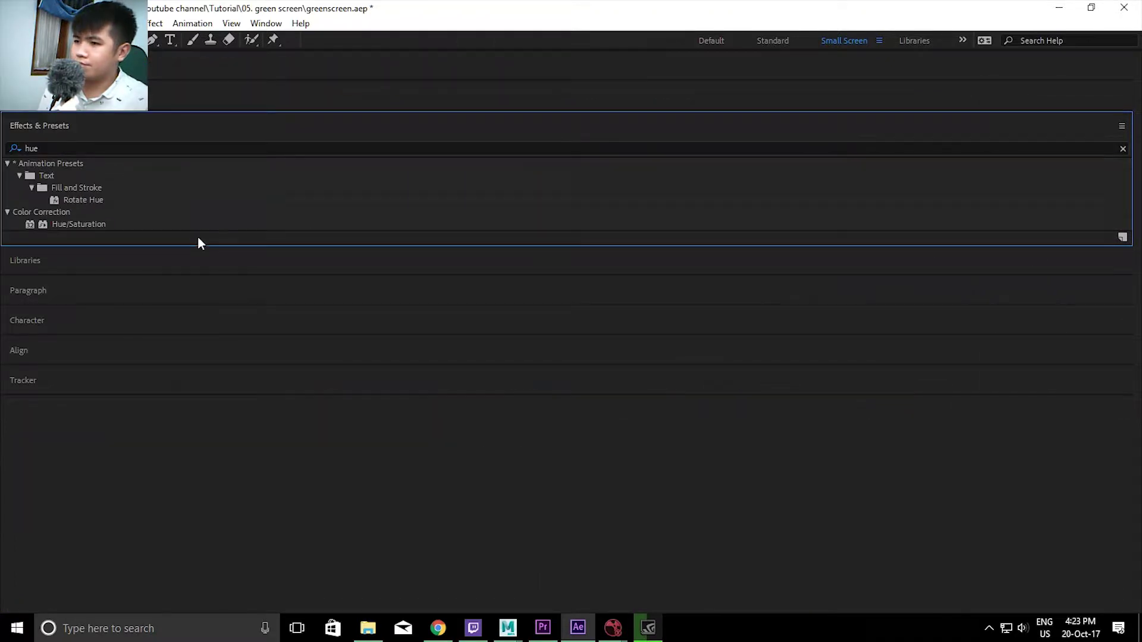
key(grave)
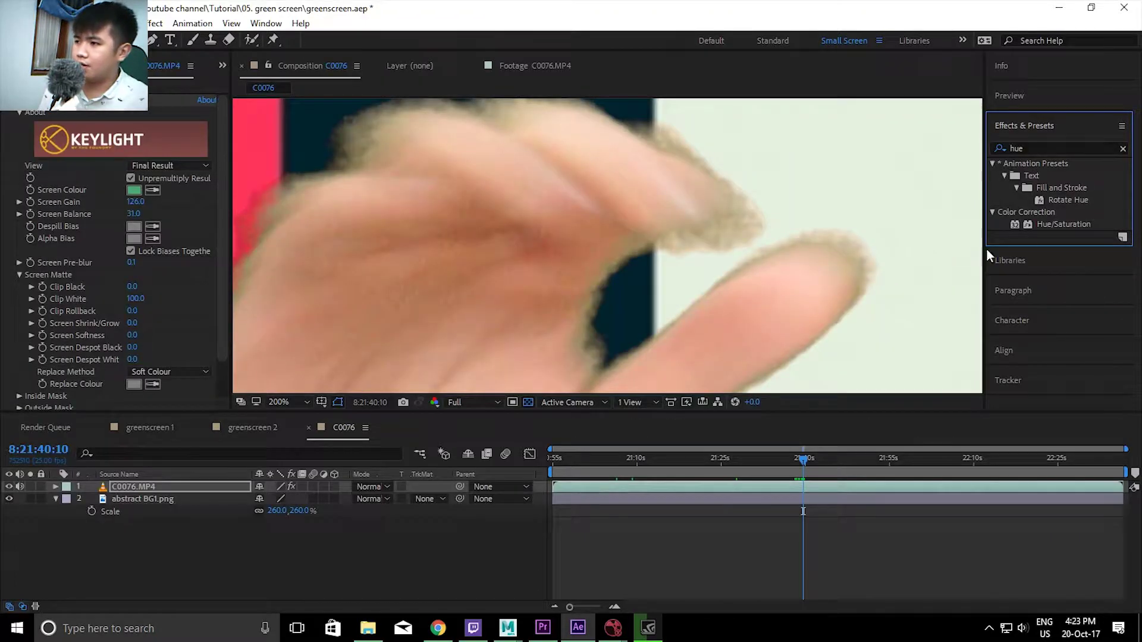
drag(1047, 225, 714, 551)
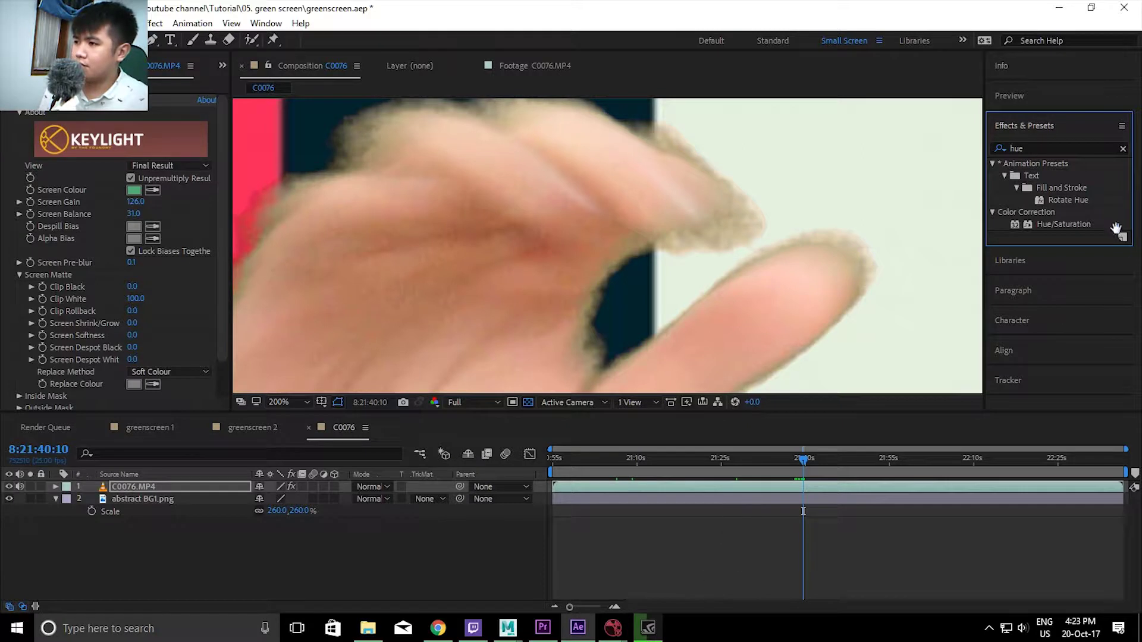
click(1121, 148)
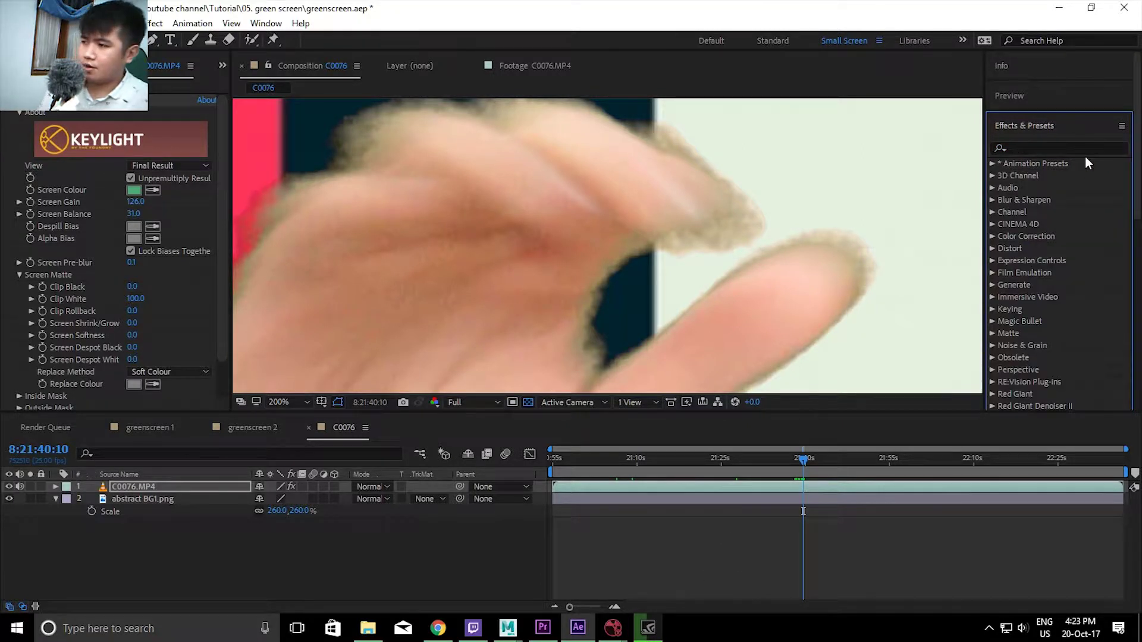
Search 'hue' again and select Rotate Hue, then Hue/Saturation under Color Correction
click(1069, 148)
text(hue)
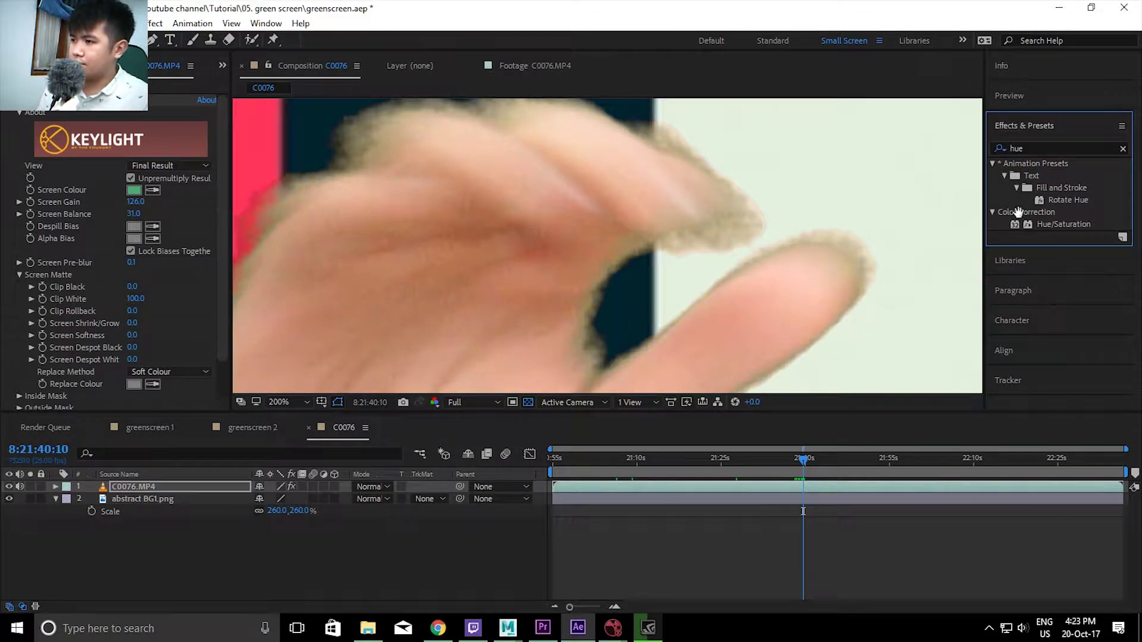
click(1061, 200)
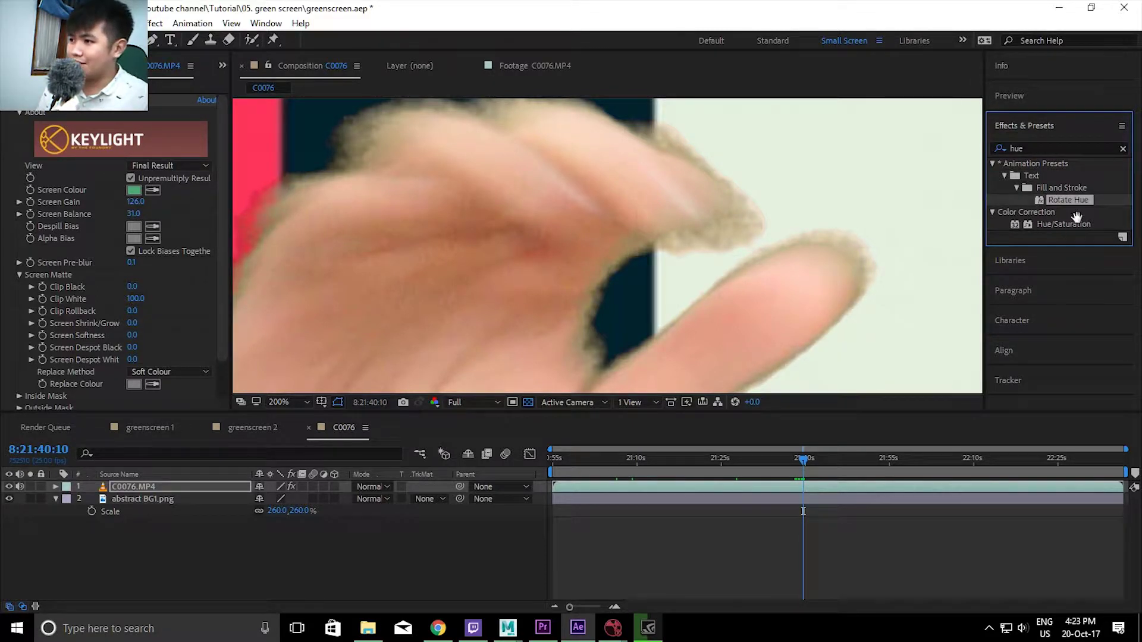
click(1067, 224)
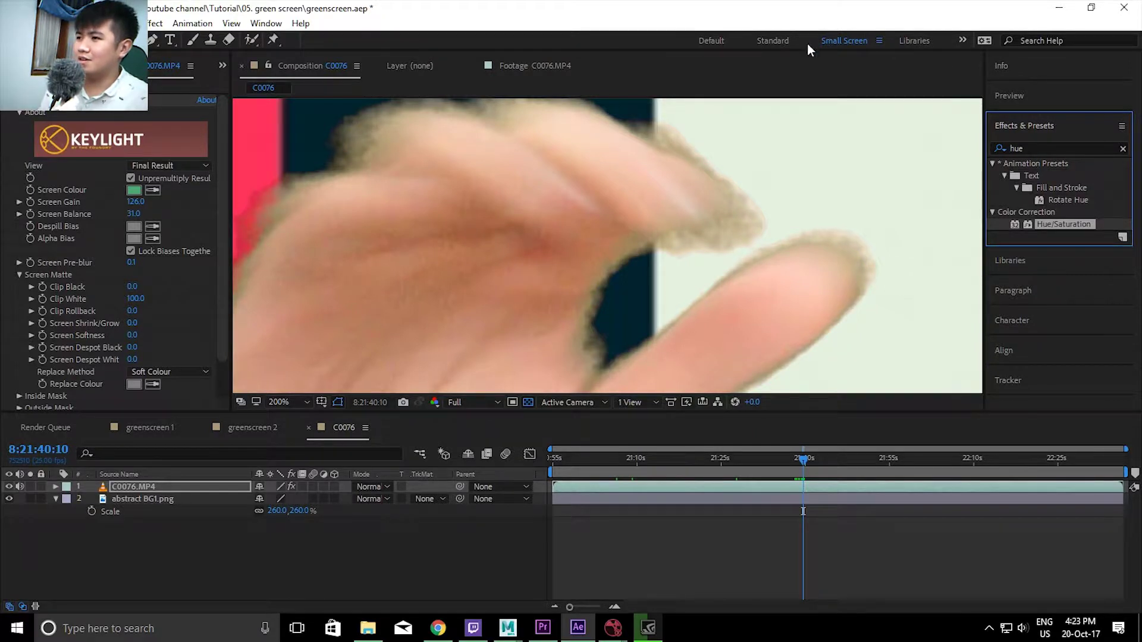
Reload the Small Screen workspace and dismiss the open menu and the C0076.MP4 layer rename
click(907, 41)
click(860, 38)
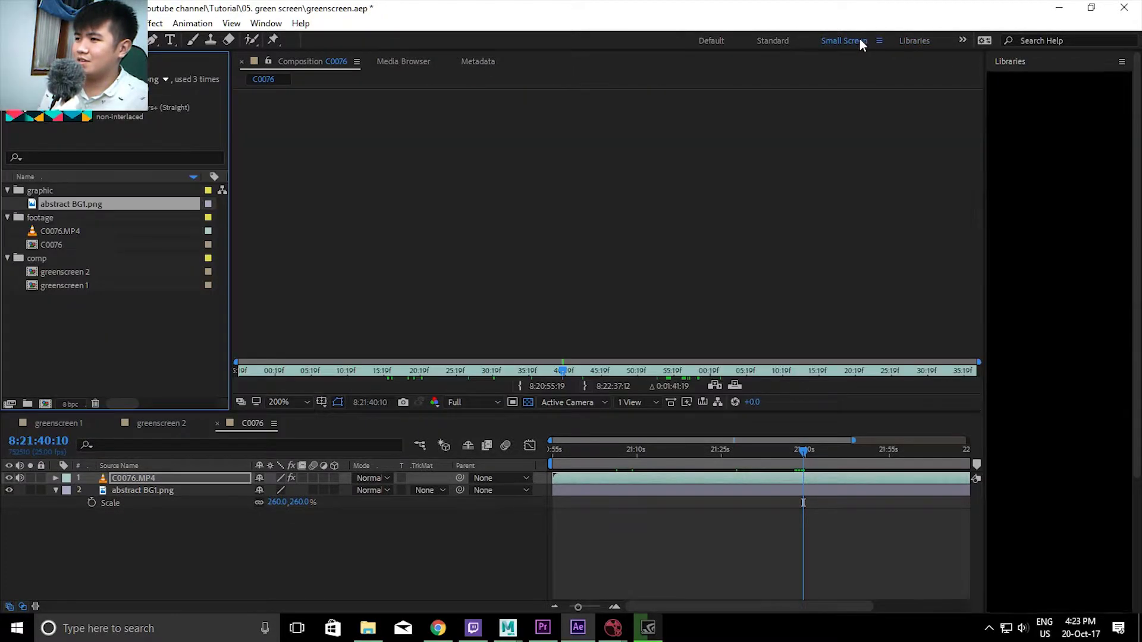
click(231, 23)
mouse_move(180, 27)
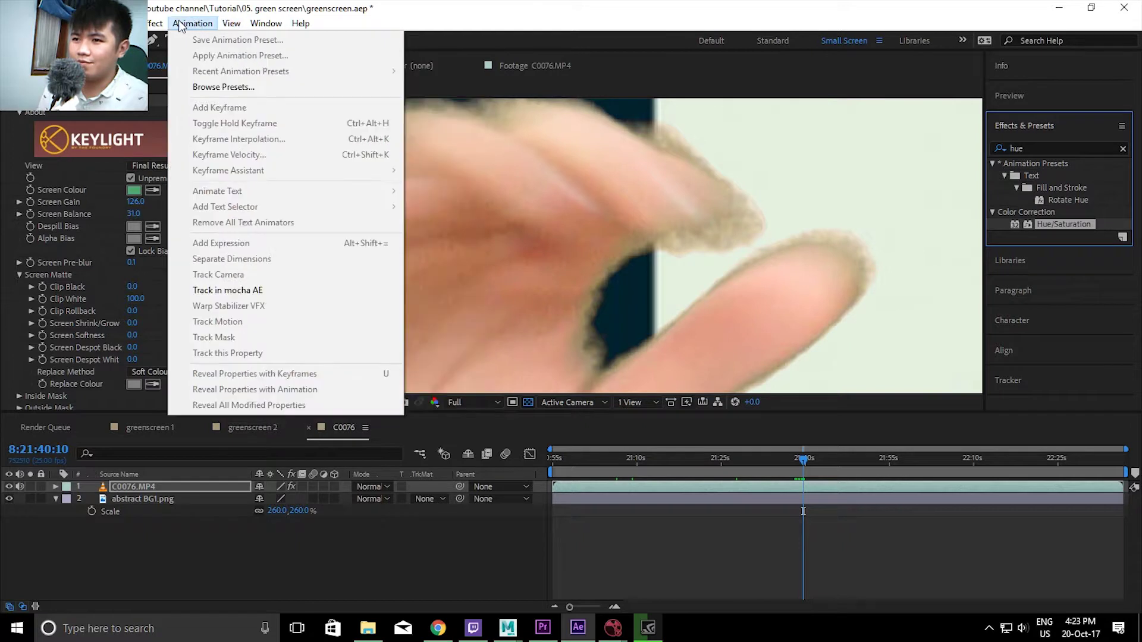
key(Escape)
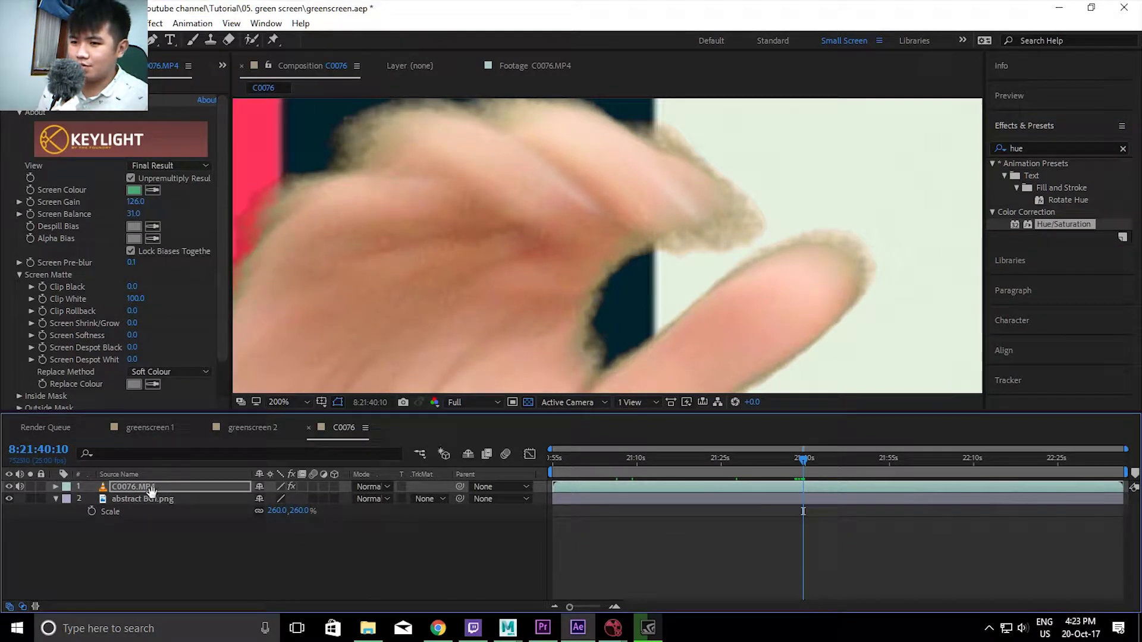
key(Return)
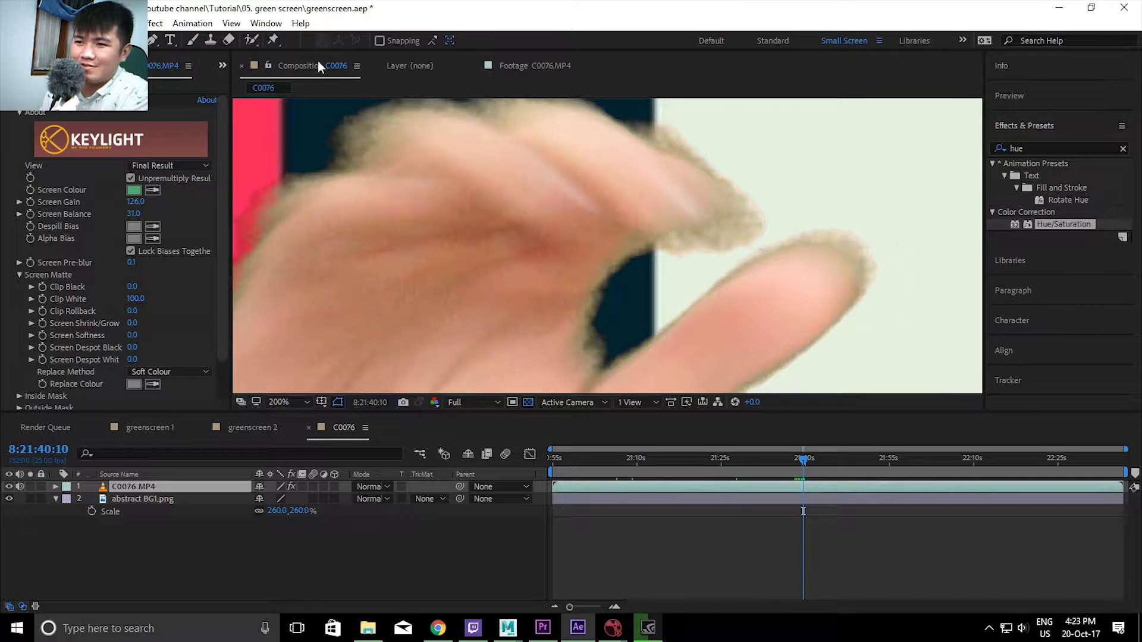
Apply Hue/Saturation to C0076.MP4 on the Greens channel with Green Saturation -100
mouse_move(1073, 226)
mouse_down()
mouse_move(458, 270)
mouse_move(109, 505)
mouse_move(125, 487)
mouse_up()
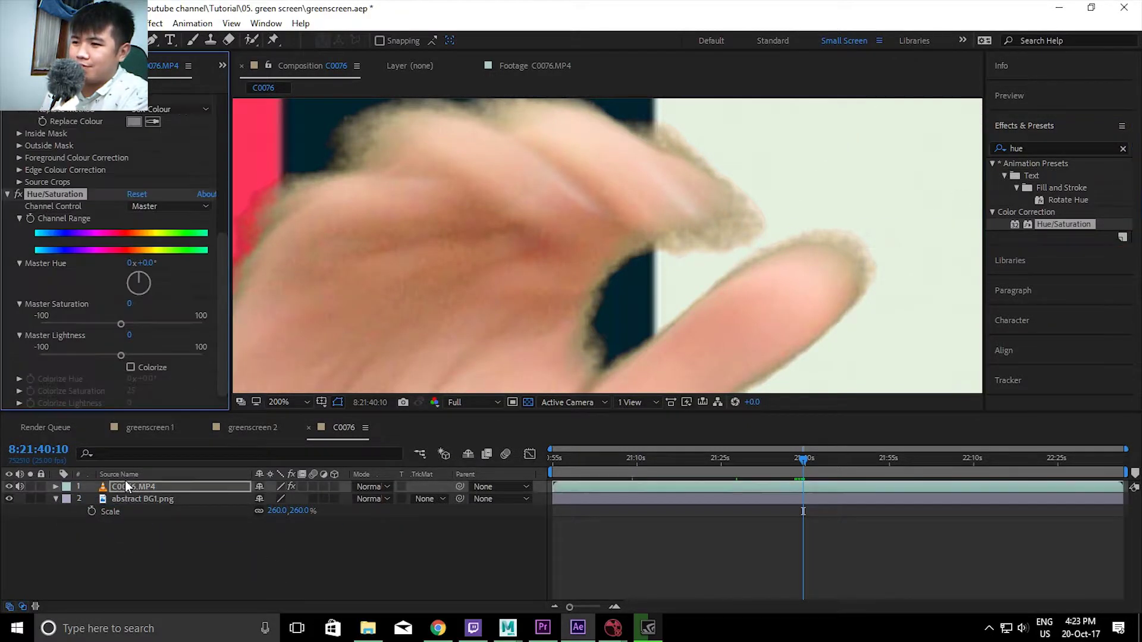
click(167, 208)
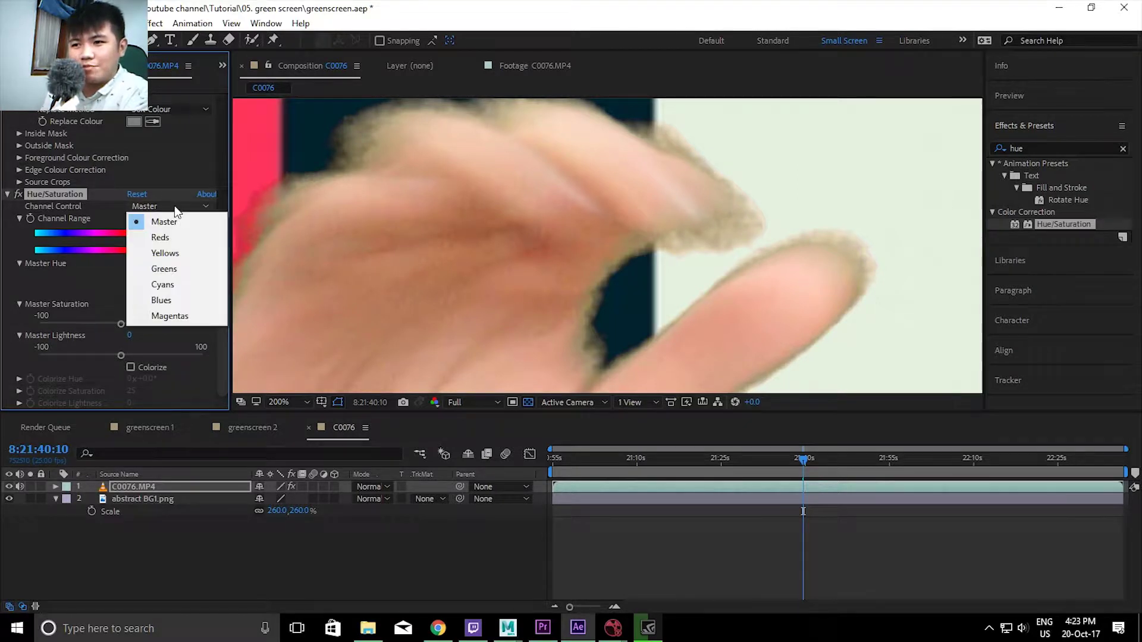
click(190, 269)
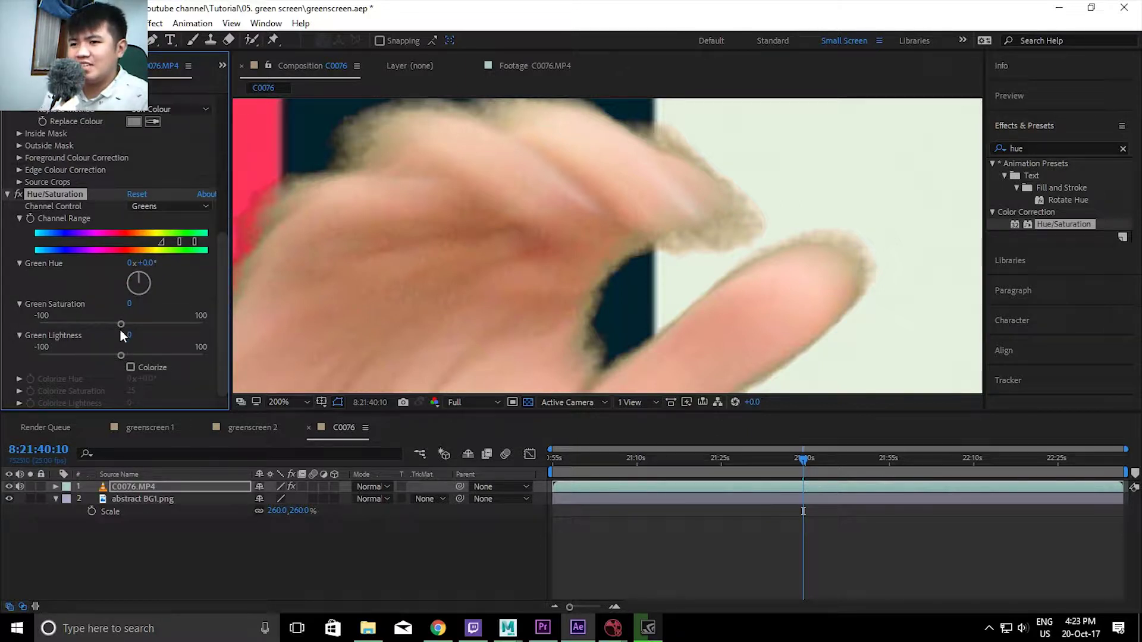
drag(121, 324, 90, 326)
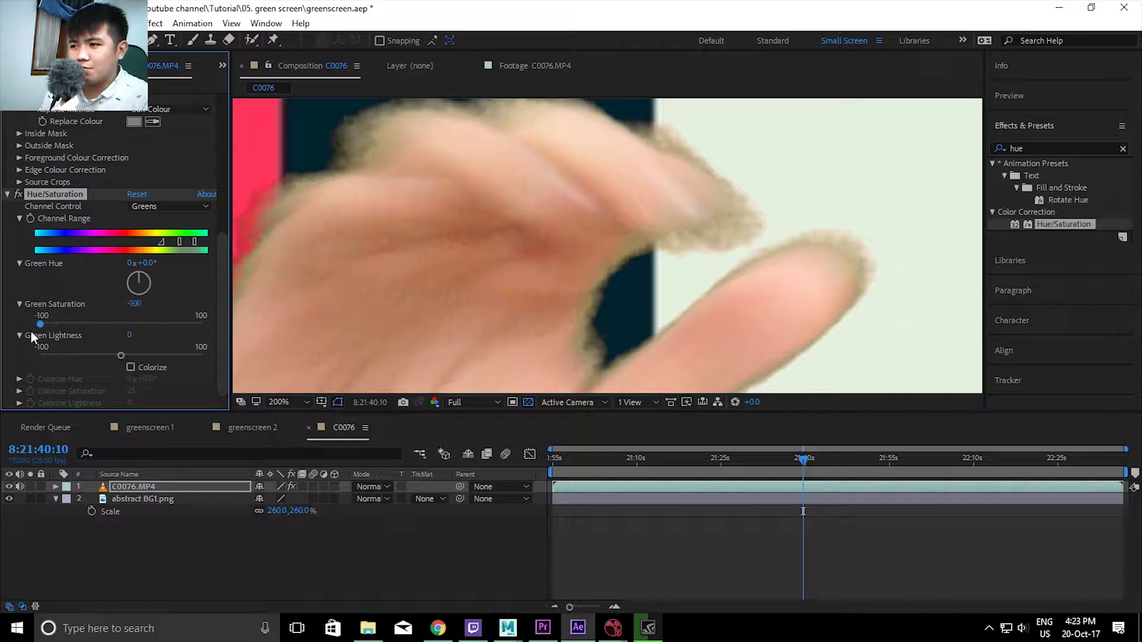
key(ctrl+z)
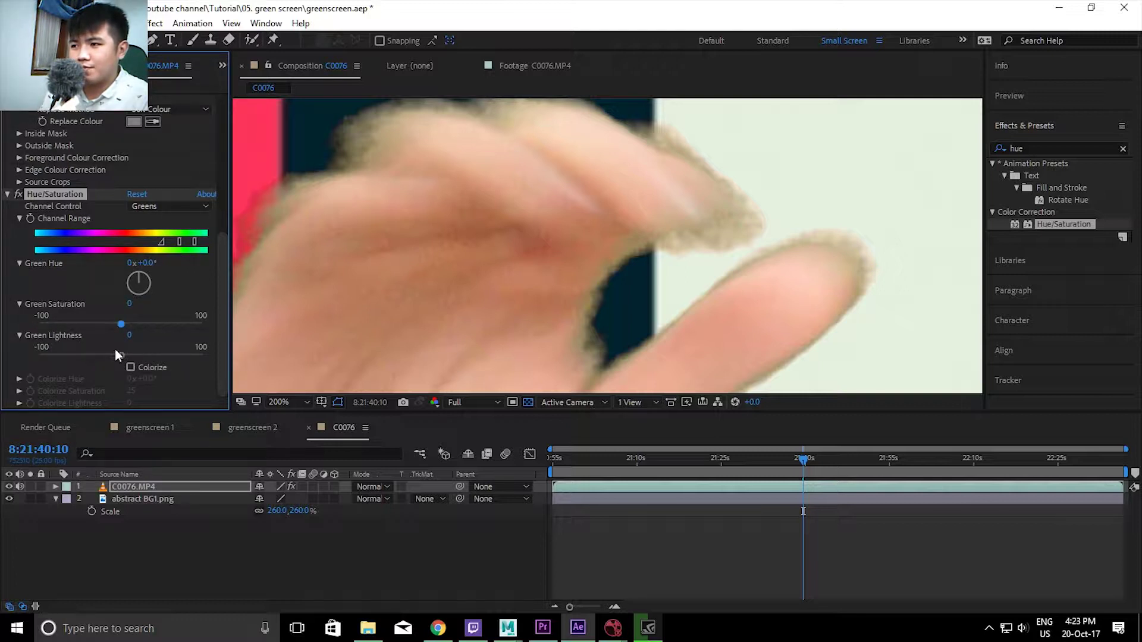
click(71, 324)
click(88, 355)
drag(78, 362, 122, 359)
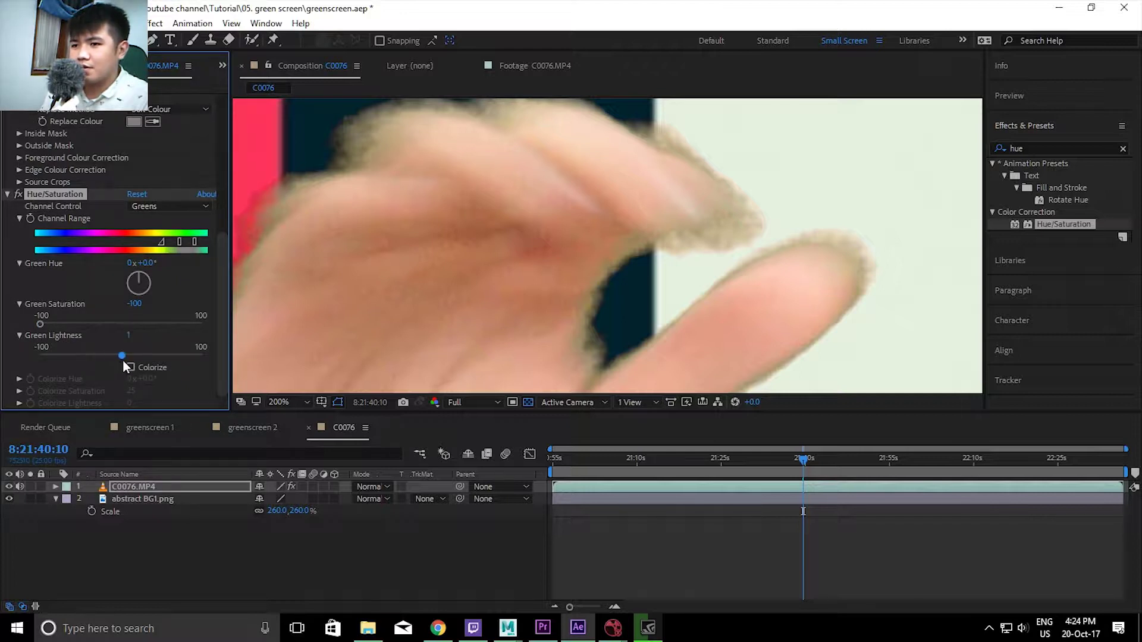
Narrow the greens Channel Range and set Green Lightness to -4
drag(162, 241, 148, 243)
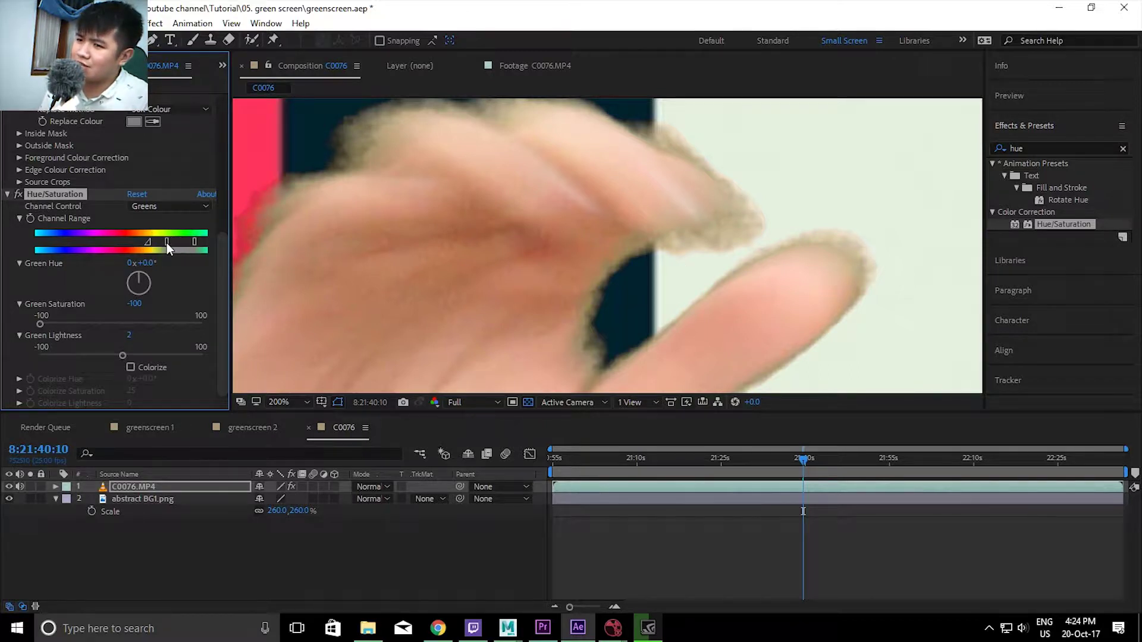
mouse_move(183, 245)
mouse_down()
mouse_move(173, 244)
mouse_move(266, 246)
mouse_up()
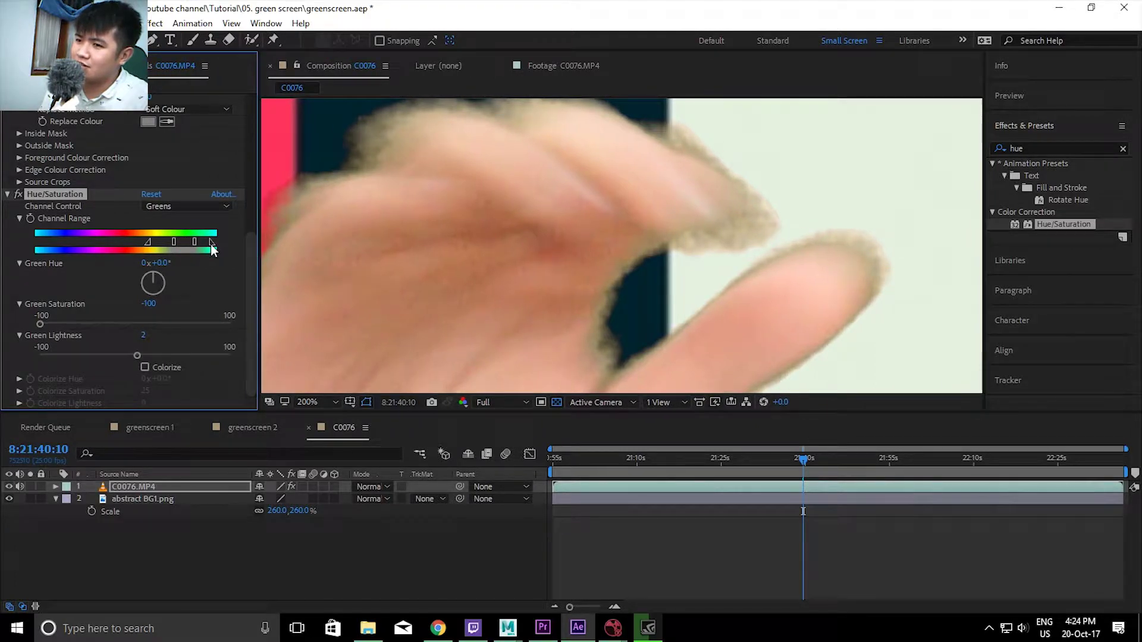
drag(195, 243, 206, 243)
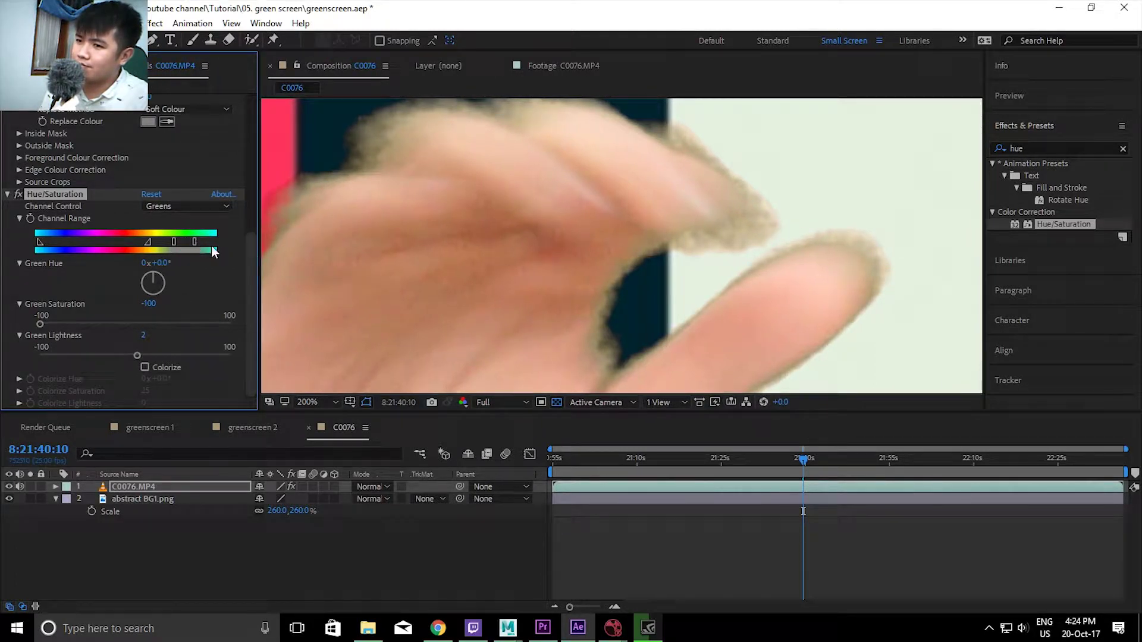
drag(136, 356, 108, 356)
click(131, 356)
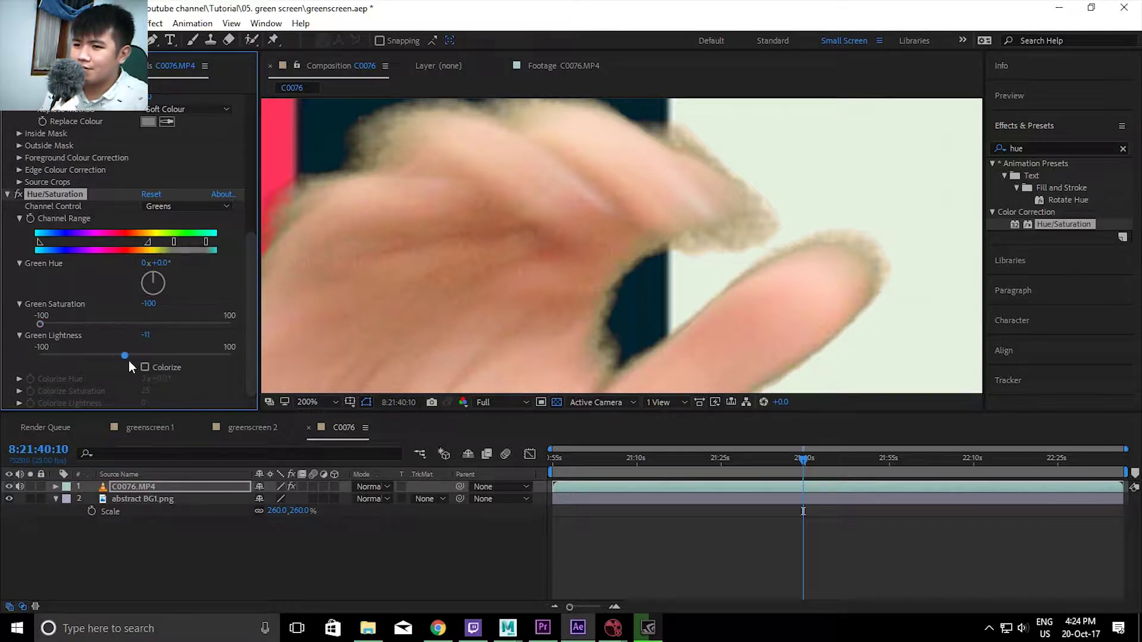
mouse_move(153, 274)
mouse_down()
mouse_move(162, 290)
mouse_move(213, 274)
mouse_up()
key(ctrl+z)
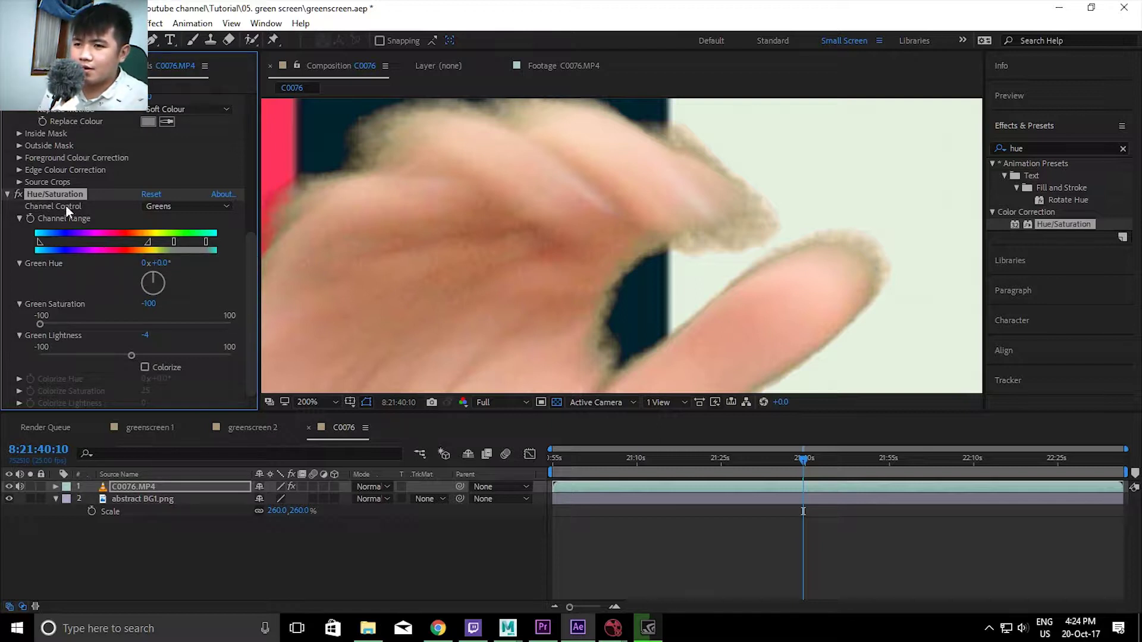
click(146, 490)
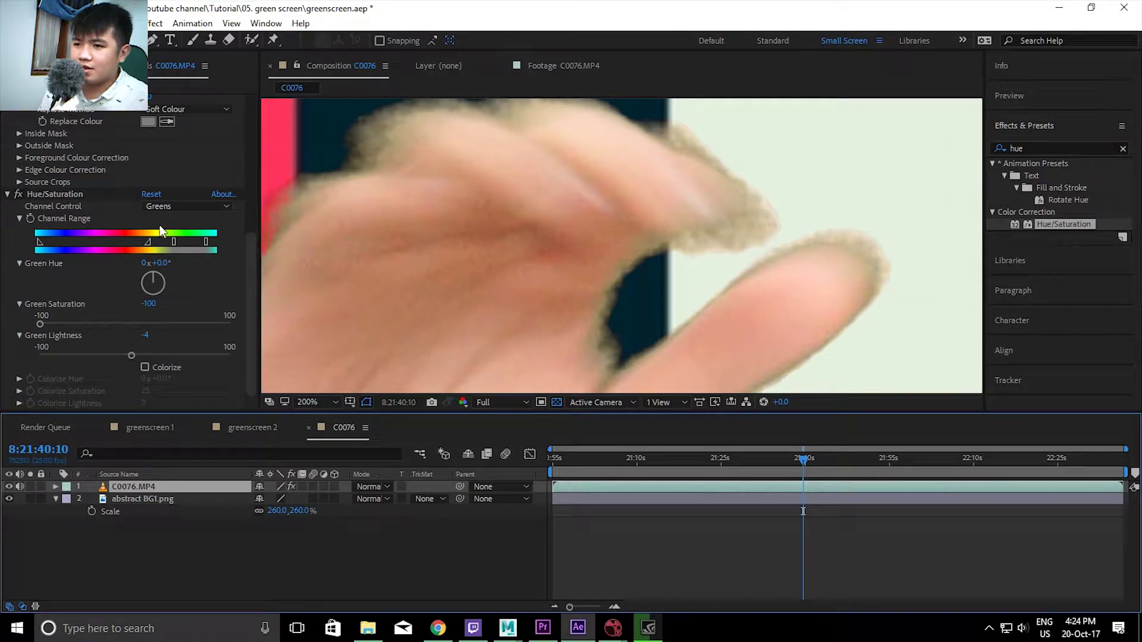
drag(174, 242, 152, 244)
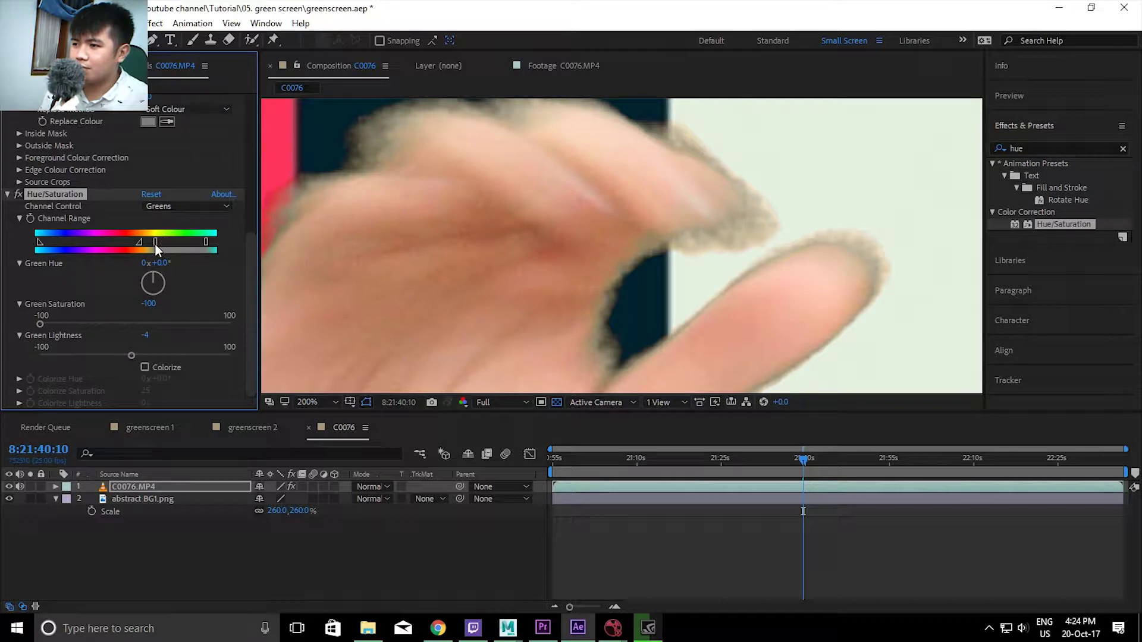
scroll(373, 145, down, 3)
Retune the greens to Hue -27°, Saturation -38 and Lightness 21 to clear the finger fringe
scroll(512, 201, up, 1)
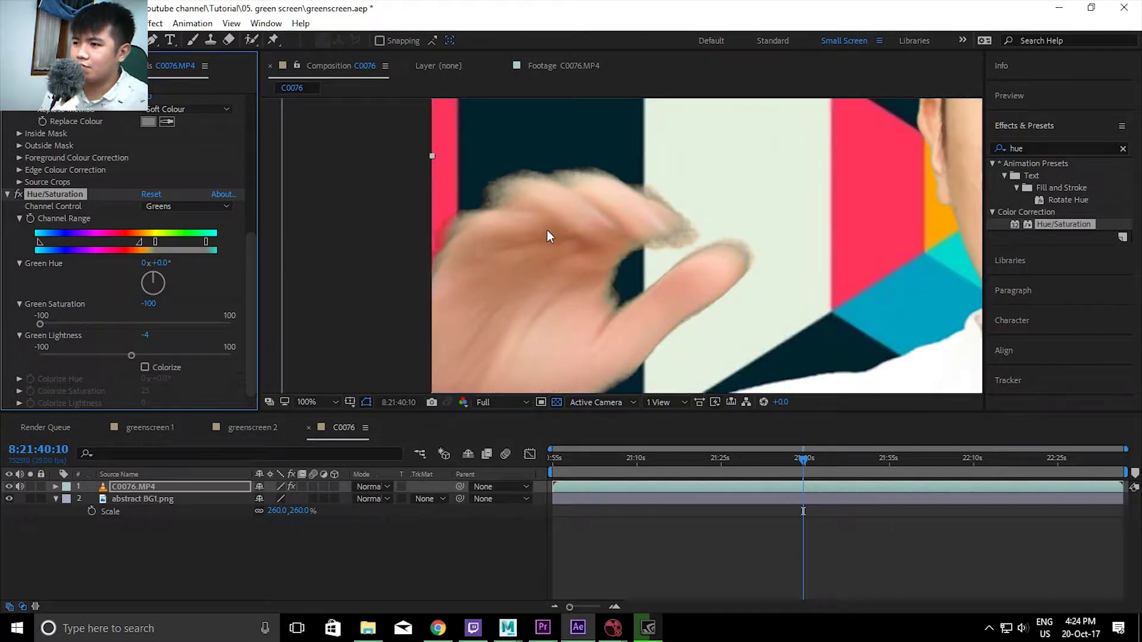
scroll(547, 231, up, 2)
drag(547, 238, 583, 271)
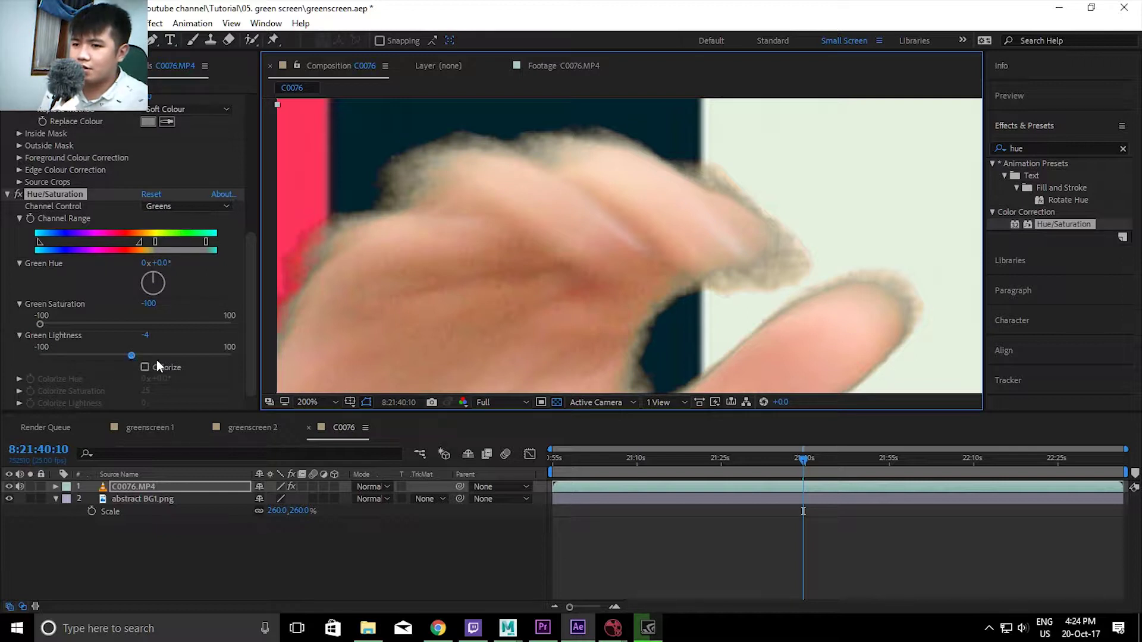
mouse_move(131, 355)
mouse_down()
mouse_move(41, 351)
mouse_move(185, 345)
mouse_move(151, 345)
mouse_up()
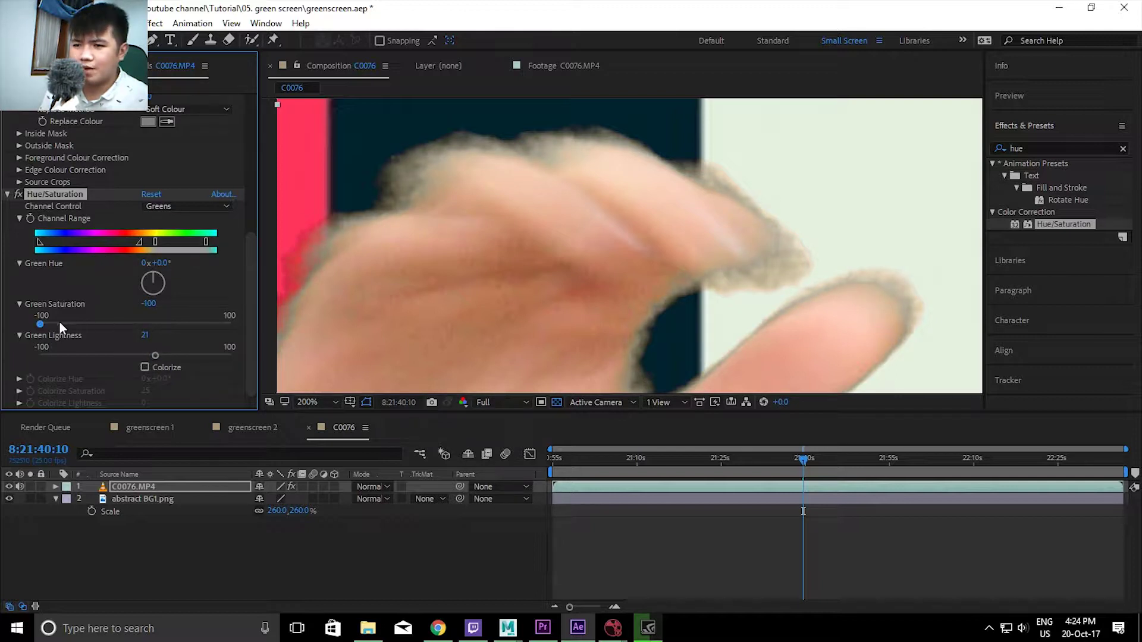
drag(41, 321, 98, 330)
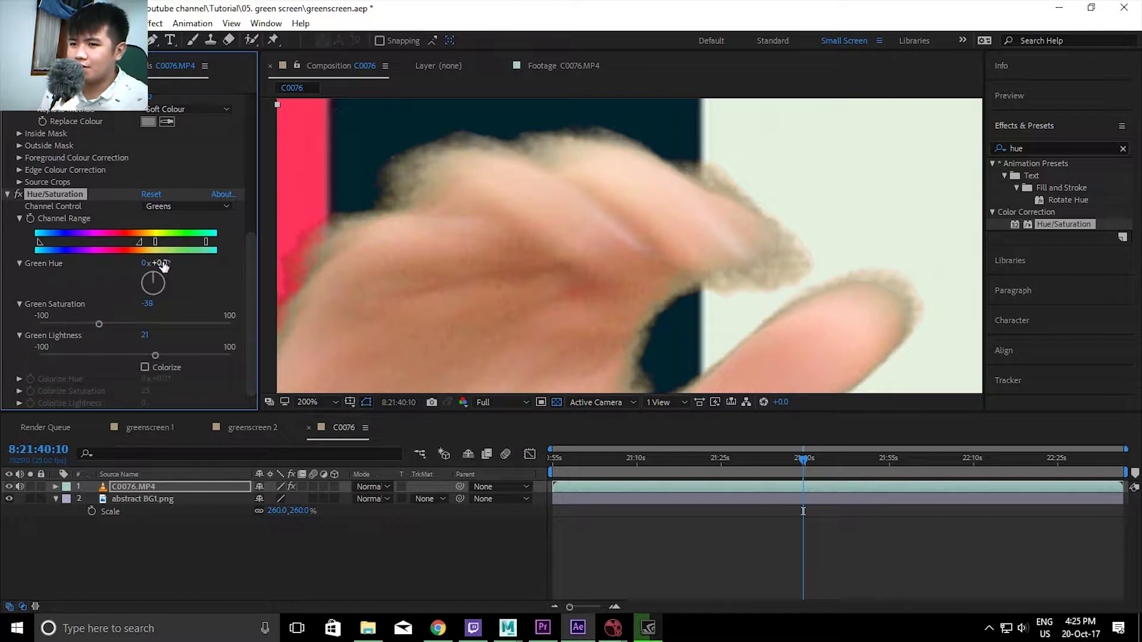
mouse_move(162, 281)
mouse_down()
mouse_move(138, 278)
mouse_move(132, 264)
mouse_up()
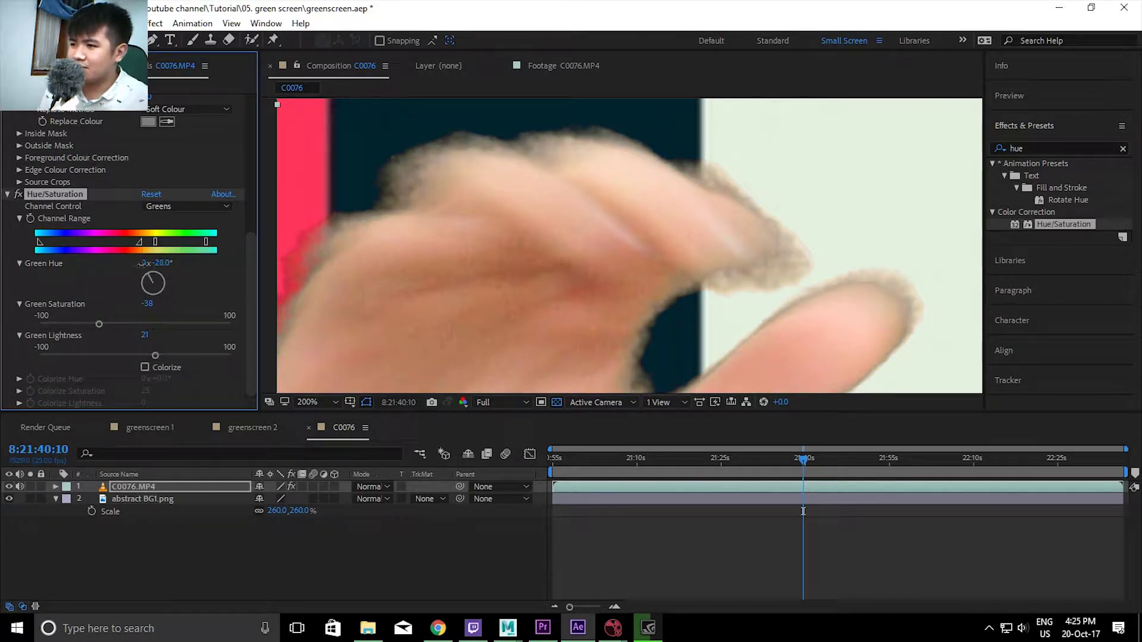
scroll(562, 276, down, 2)
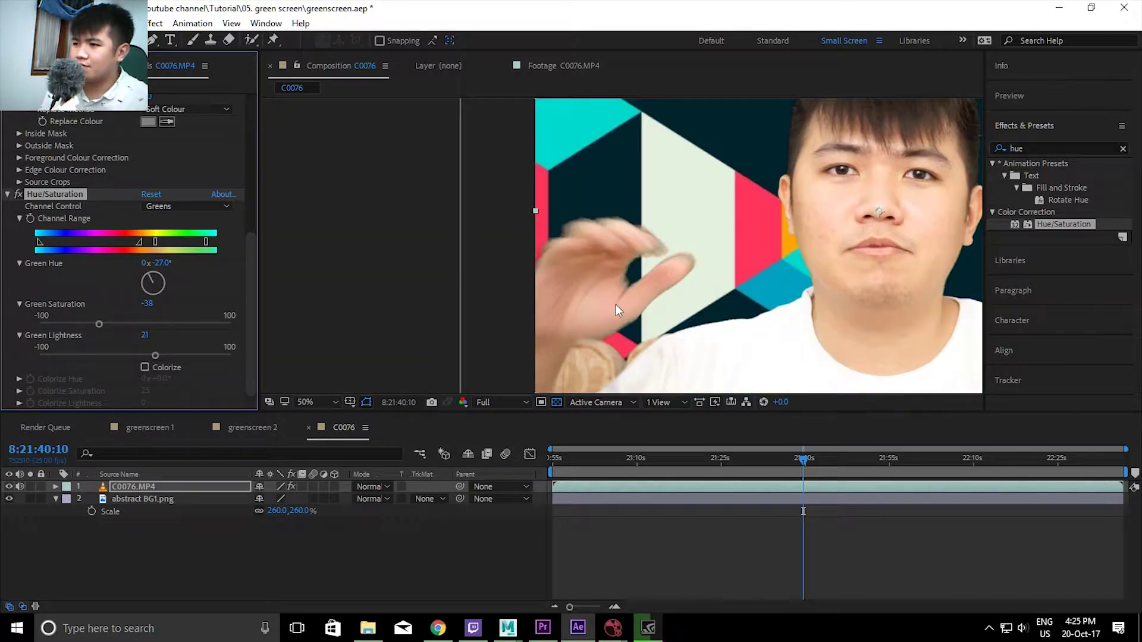
drag(616, 304, 550, 297)
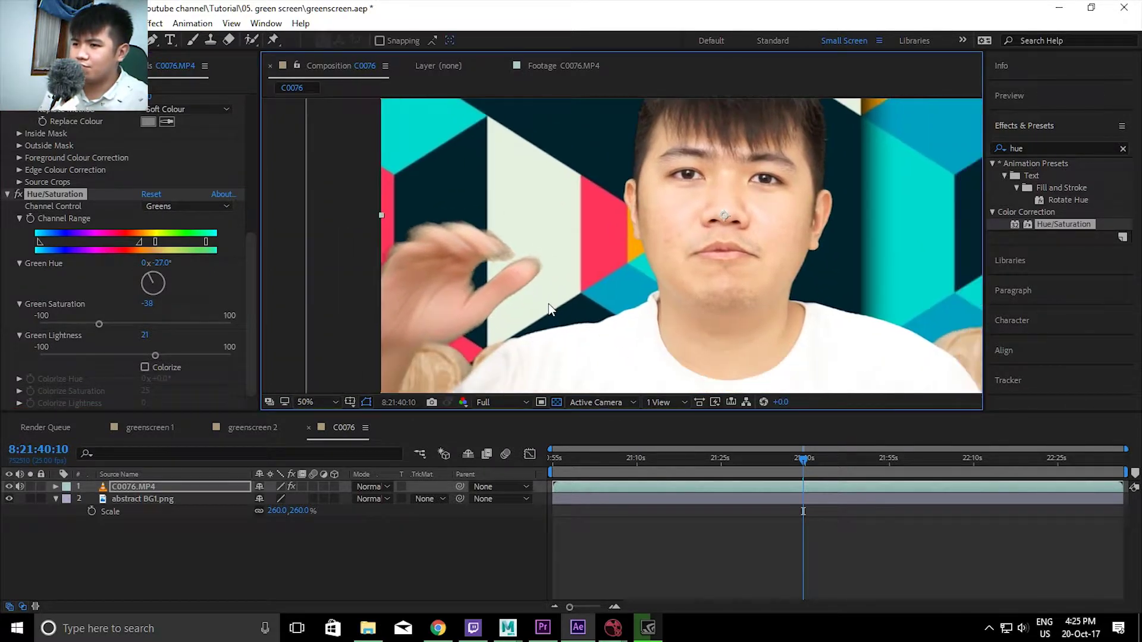
scroll(93, 200, up, 5)
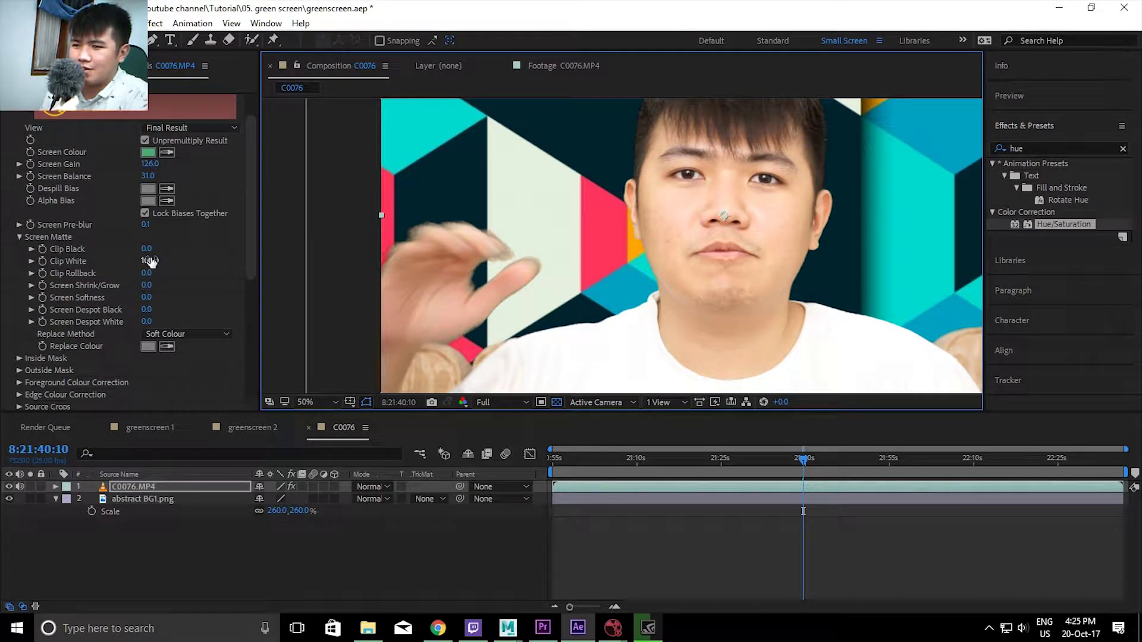
Scrub Keylight's Screen Shrink/Grow to -2.3 while checking the hand and hair edges at 200%
drag(146, 292, 170, 288)
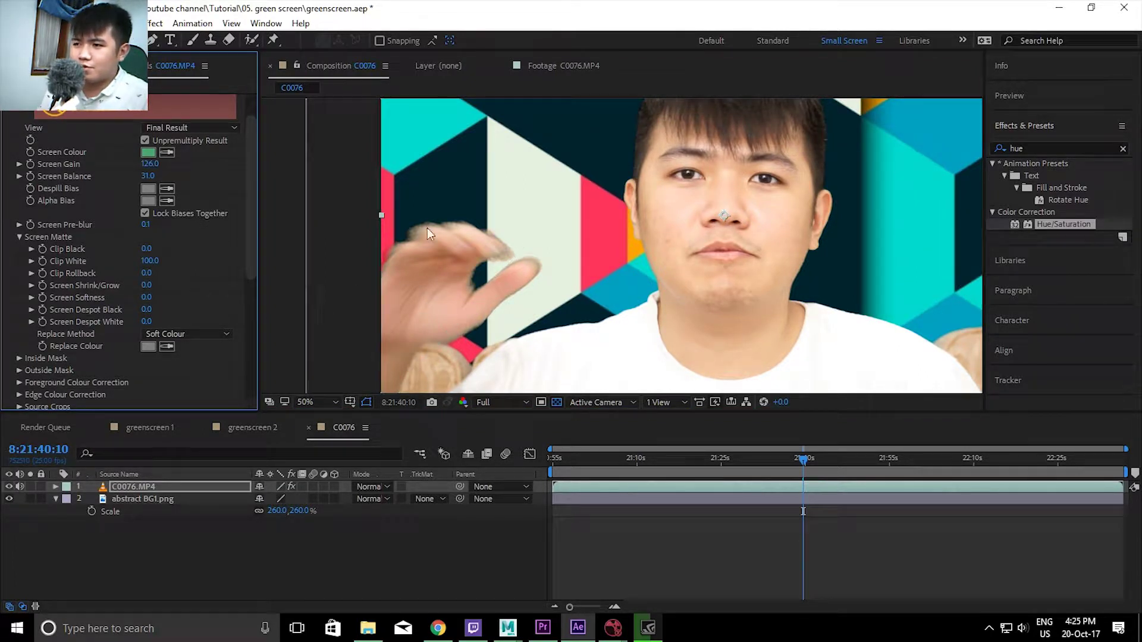
key(z)
click(511, 238)
click(596, 254)
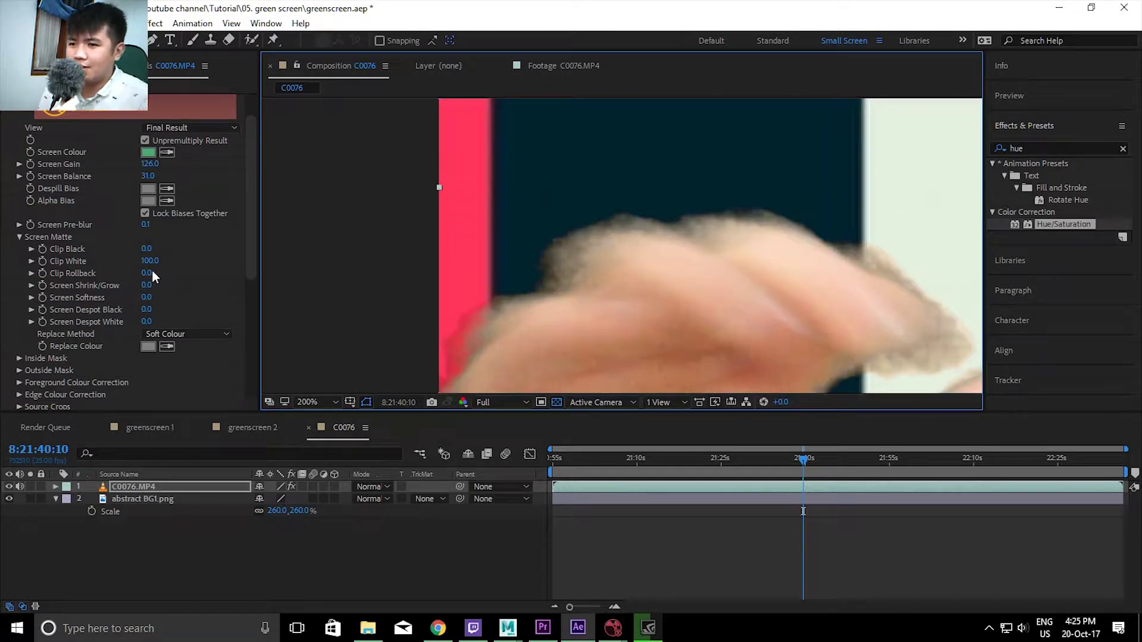
mouse_move(146, 285)
mouse_down()
mouse_move(228, 282)
mouse_move(128, 306)
mouse_move(156, 304)
mouse_up()
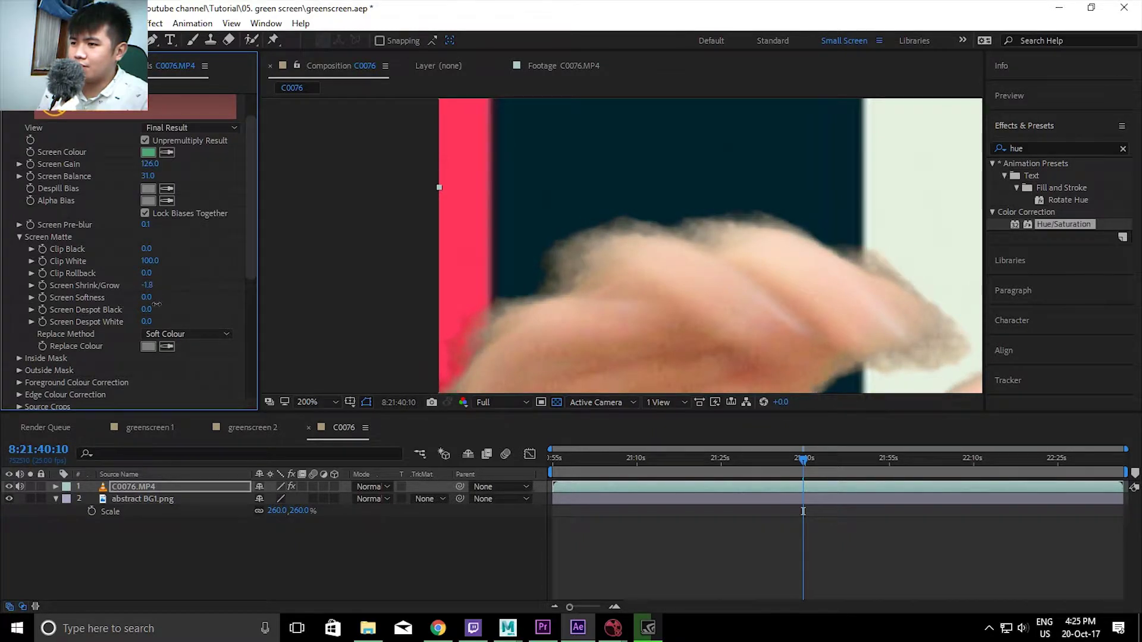
mouse_move(672, 295)
mouse_down()
mouse_move(657, 322)
mouse_move(491, 291)
mouse_up()
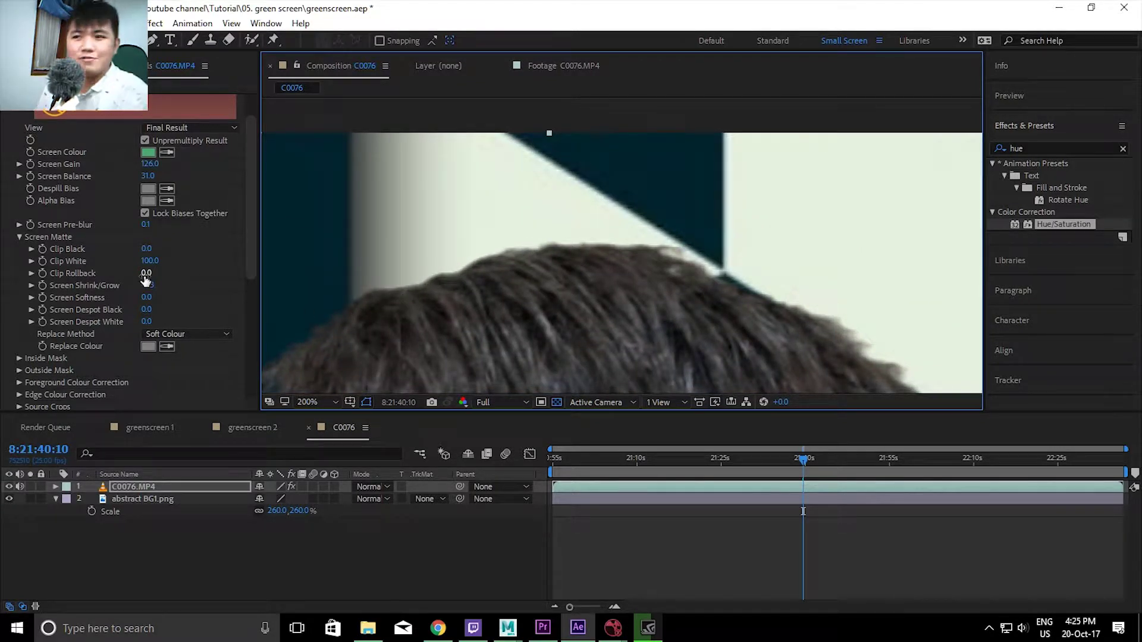
drag(149, 290, 150, 290)
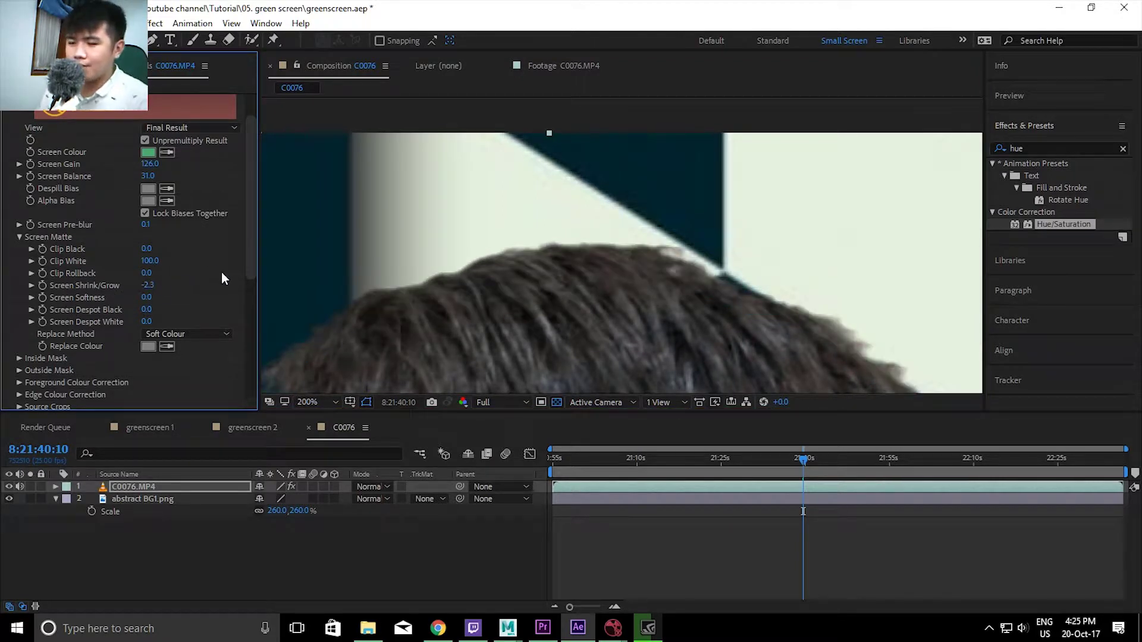
scroll(414, 308, down, 5)
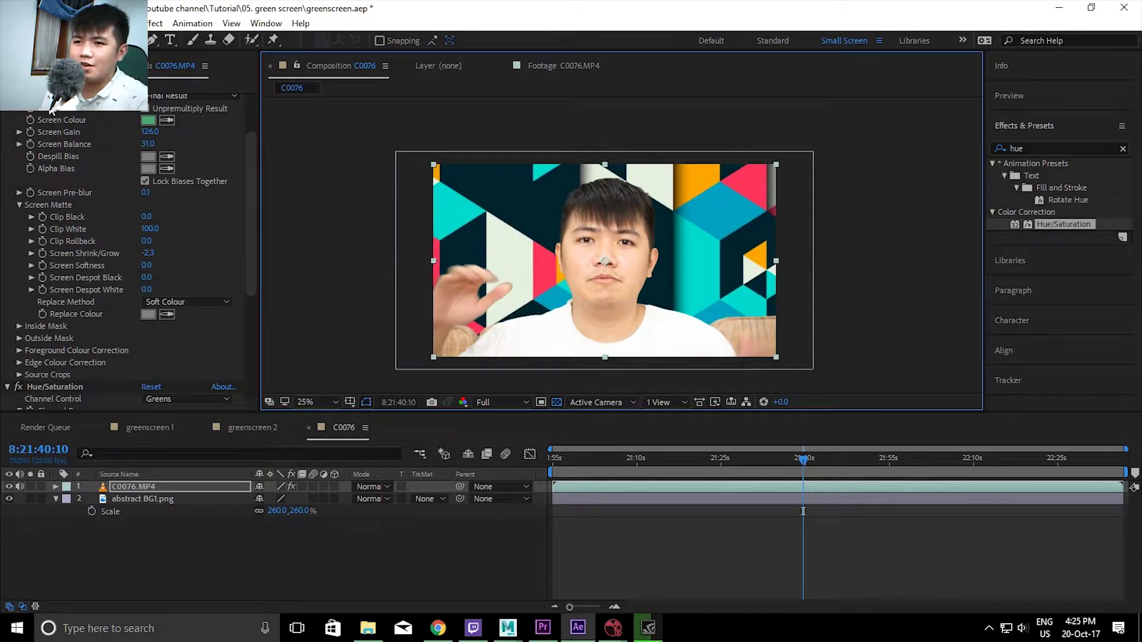
Open greenscreen 1 and greenscreen 2, then expand Keylight on greenscreen 1's C0076.MP4 layer
key(ctrl+0)
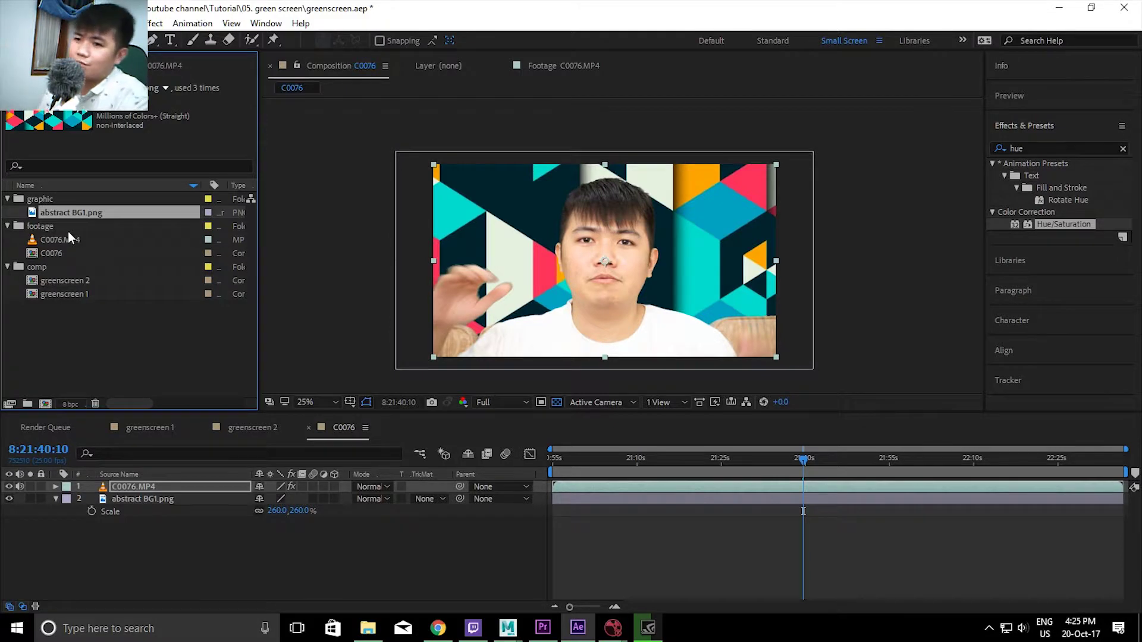
double_click(32, 295)
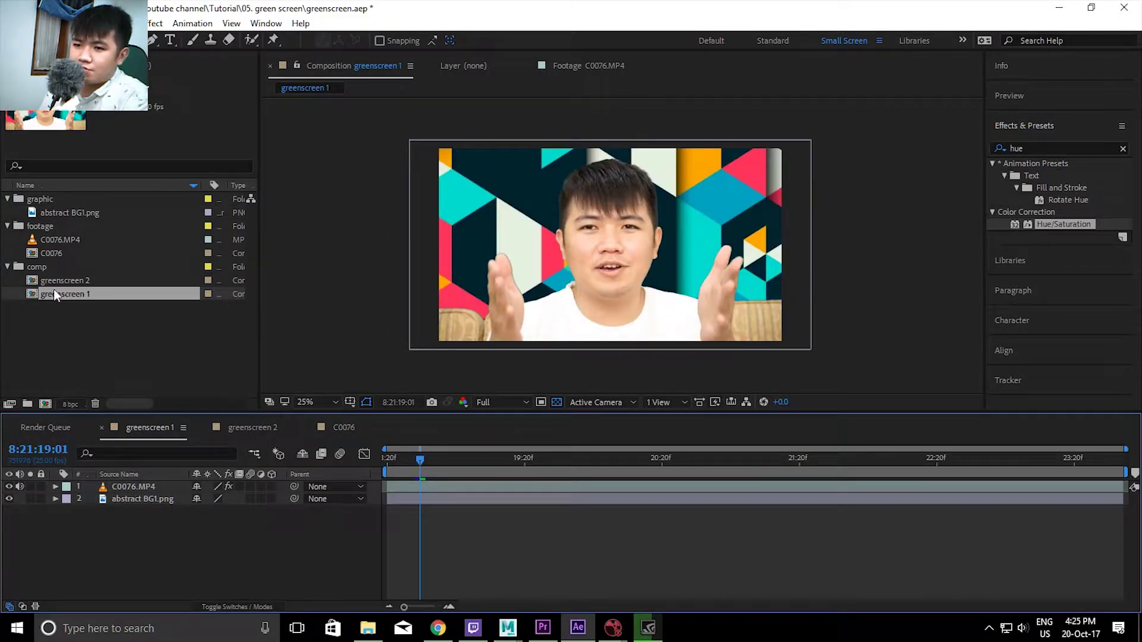
double_click(32, 285)
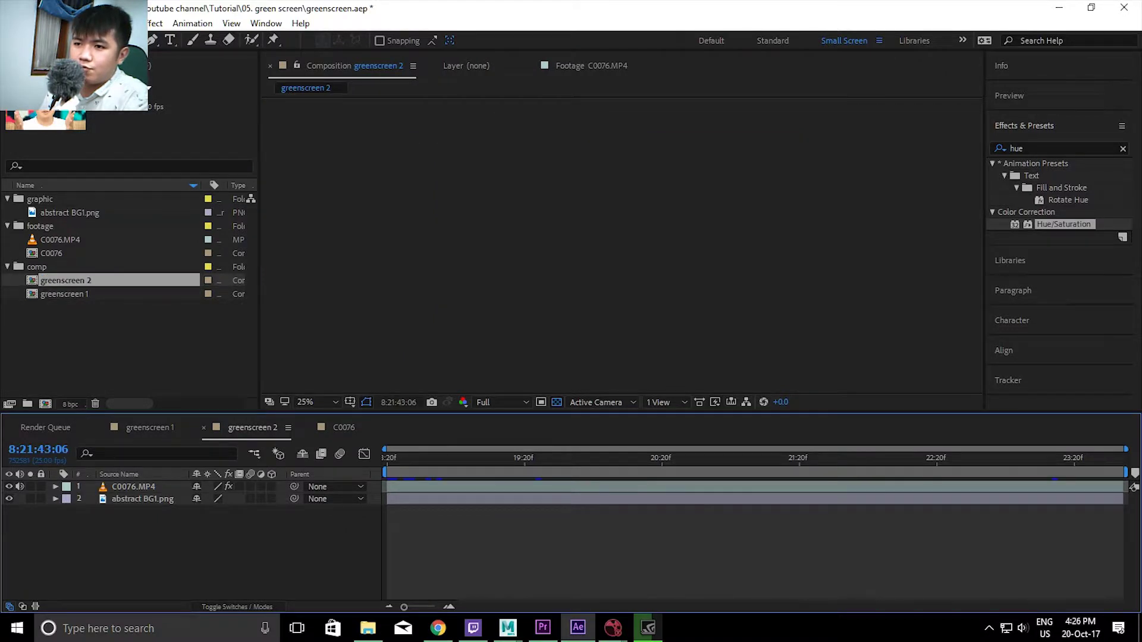
click(443, 464)
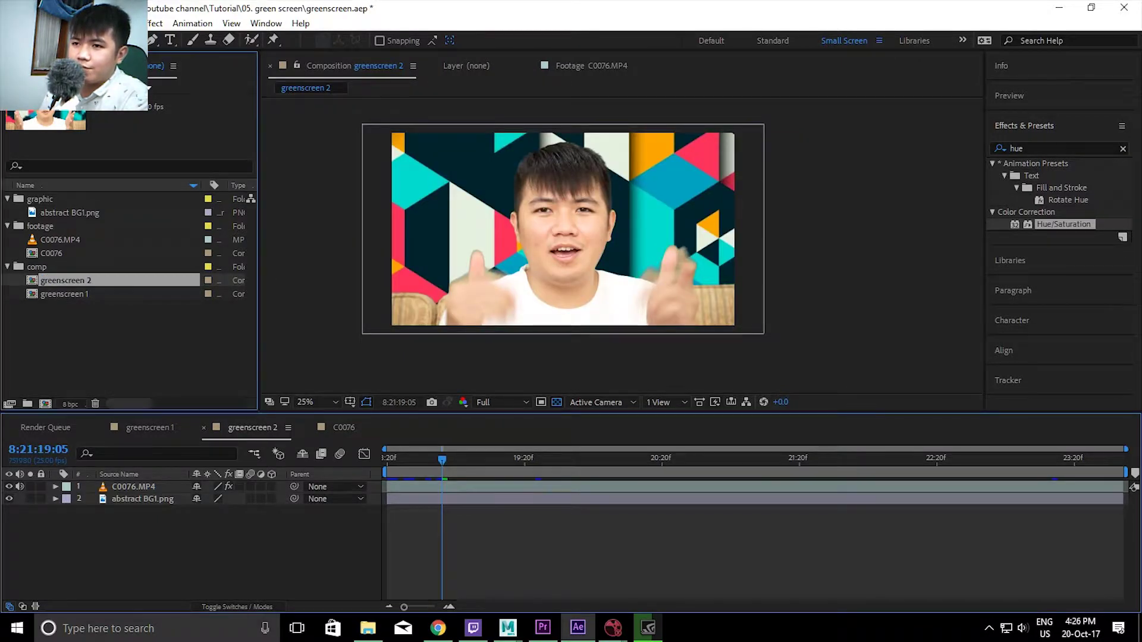
key(ctrl+0)
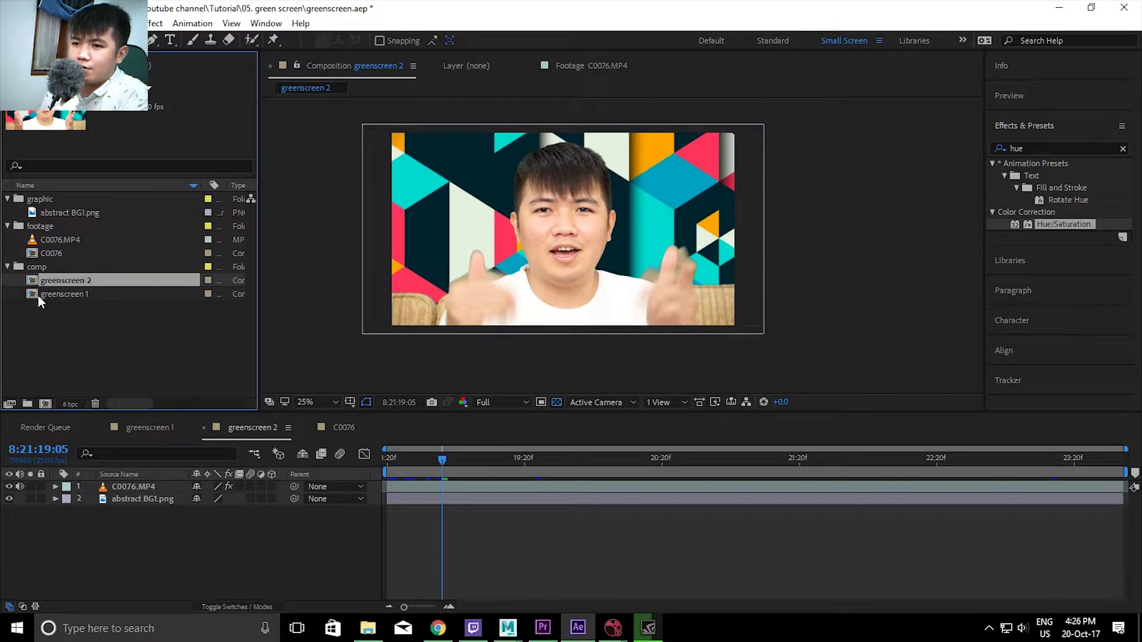
double_click(38, 295)
click(134, 65)
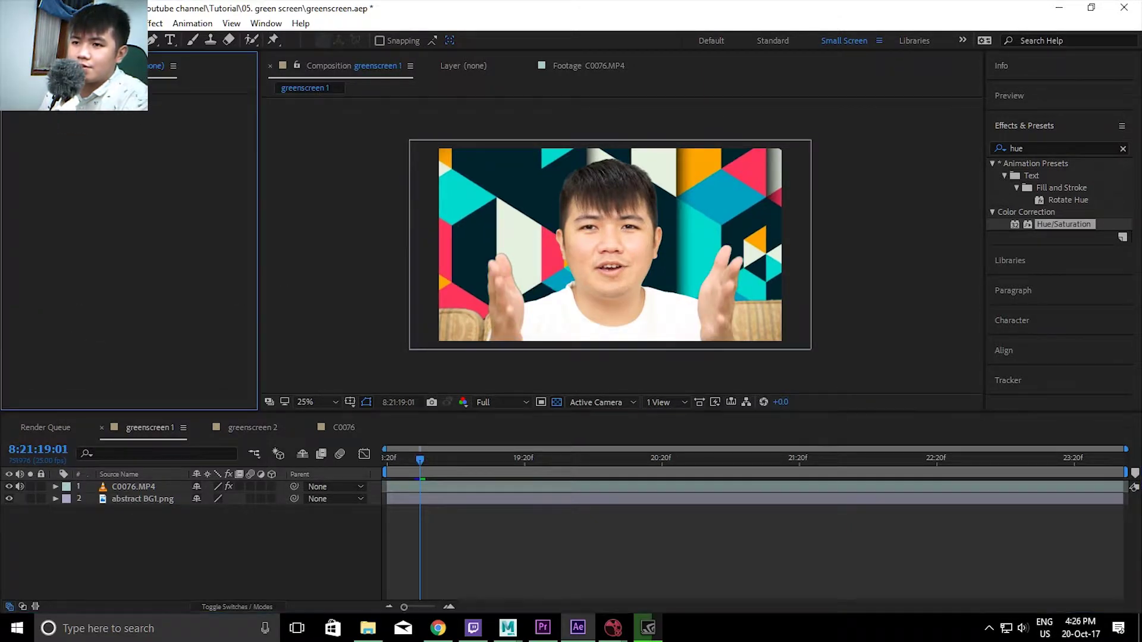
click(151, 488)
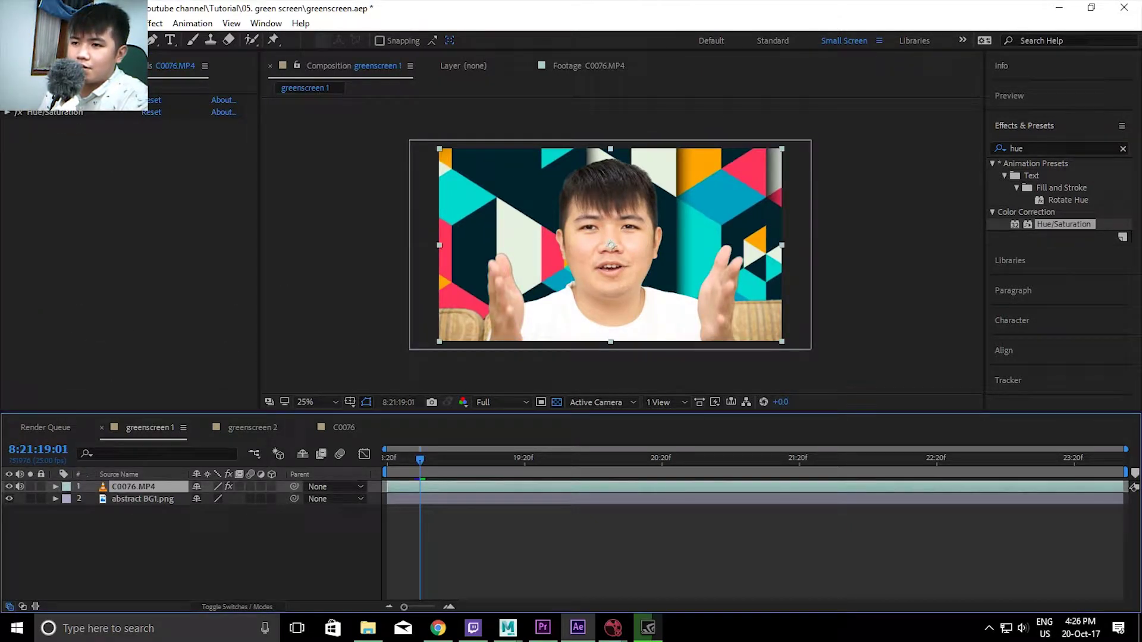
click(8, 99)
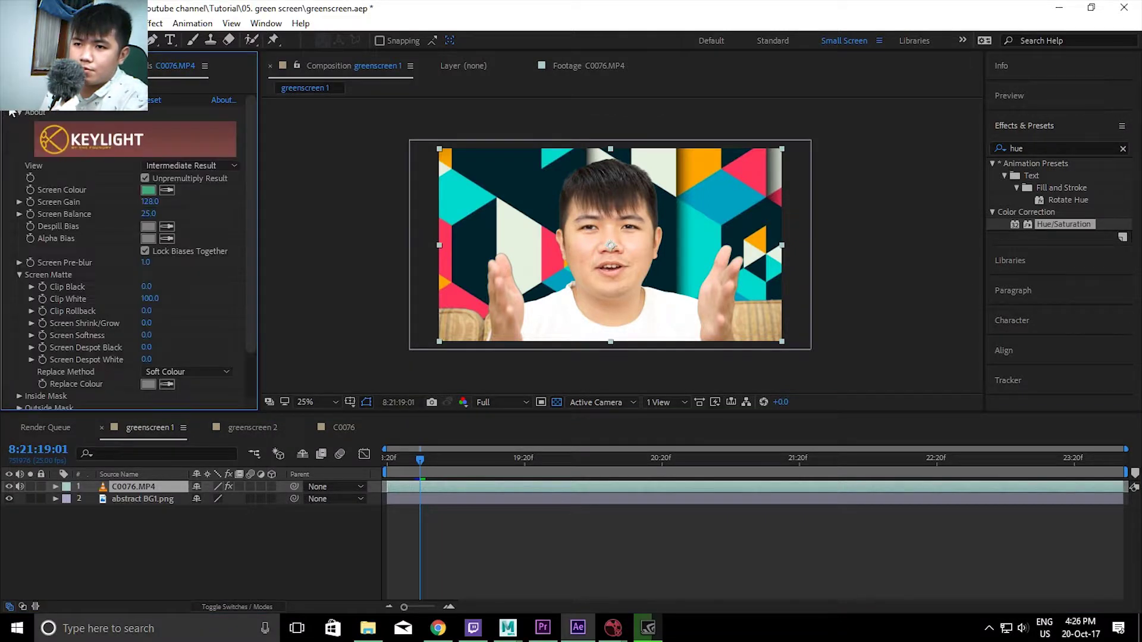
Inspect the Keylight settings on C0076.MP4 in greenscreen 2
click(53, 65)
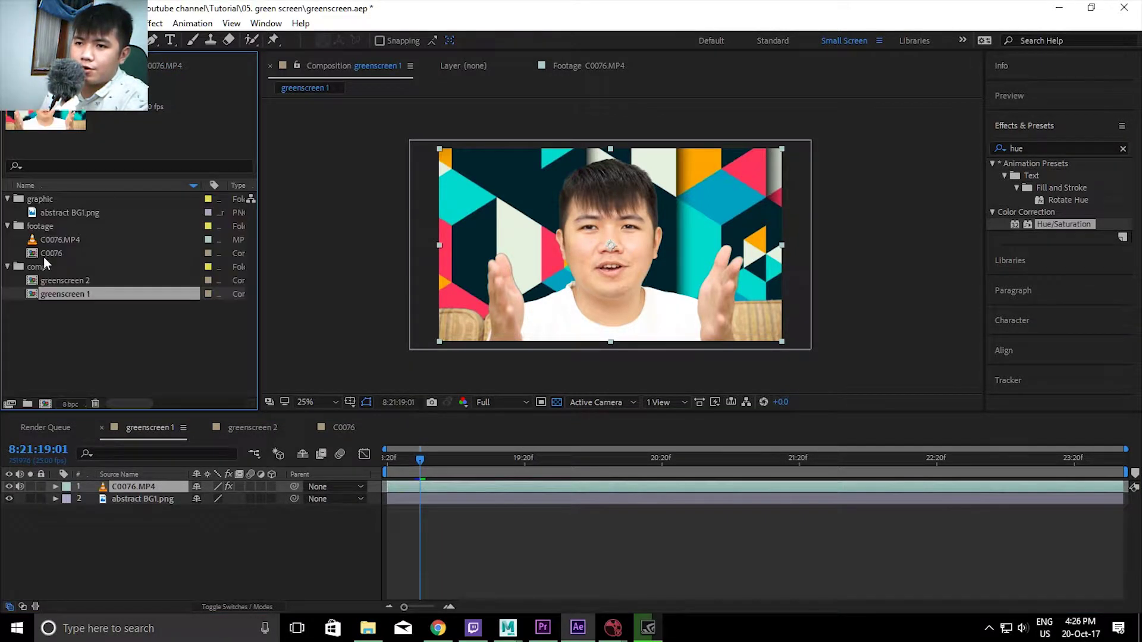
double_click(30, 278)
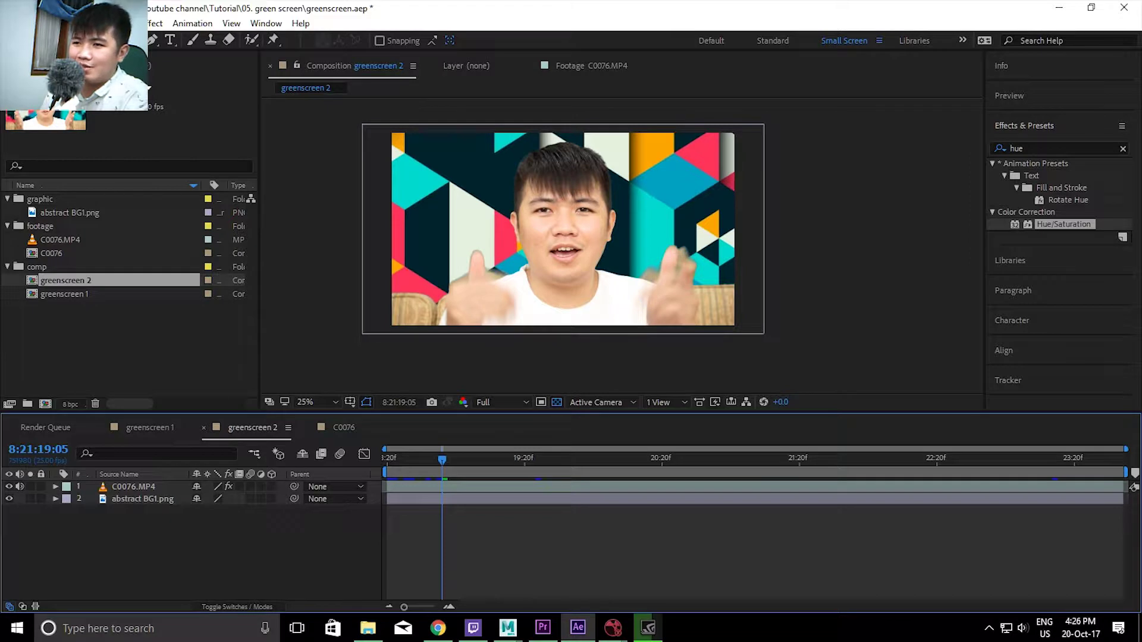
click(150, 67)
click(125, 486)
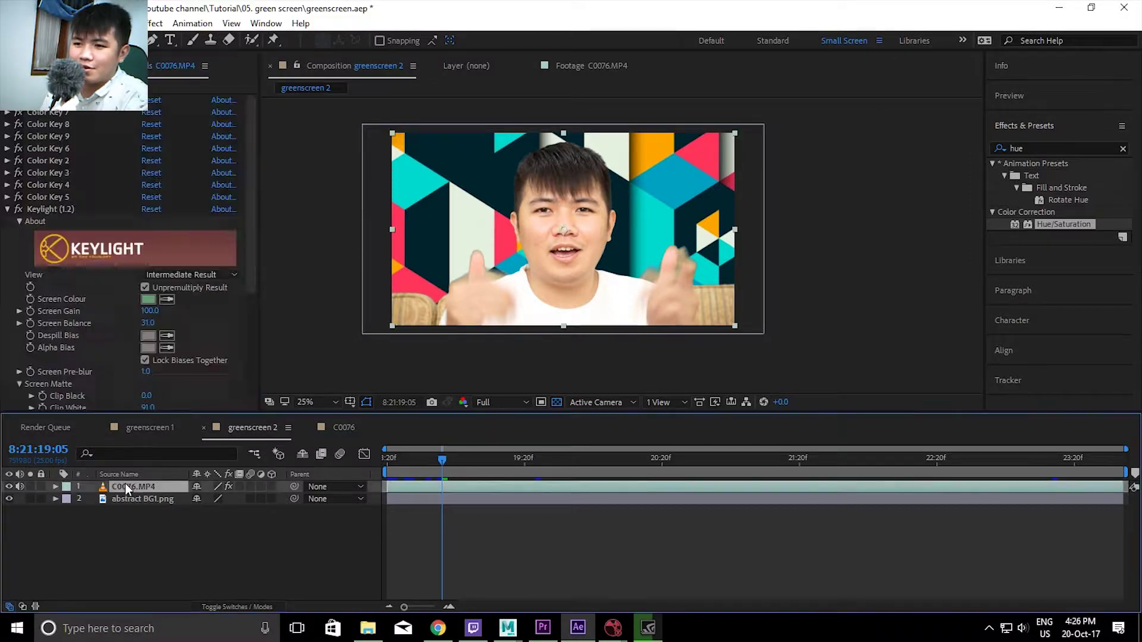
click(6, 210)
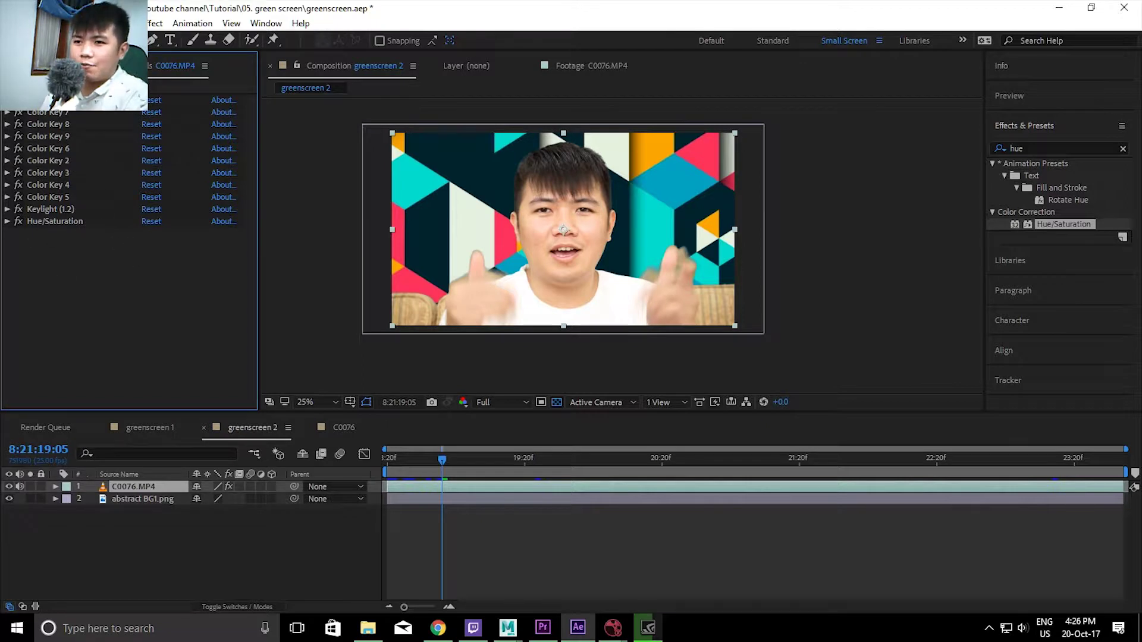
Create a new composition, C0077, from the C0076.MP4 footage
click(30, 65)
click(52, 241)
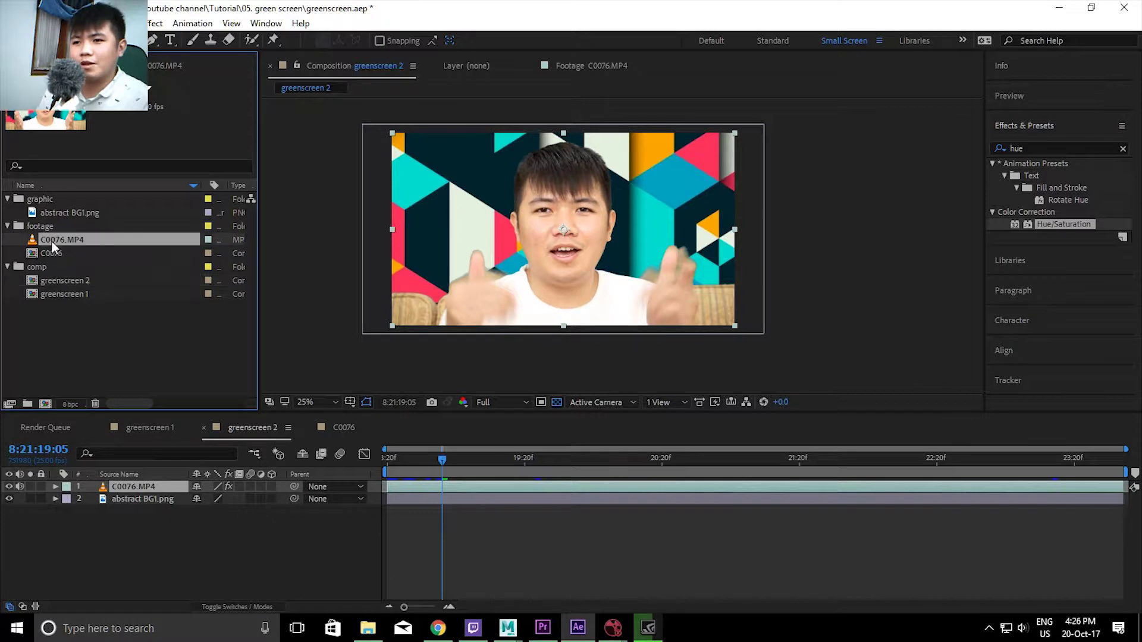
drag(51, 241, 45, 404)
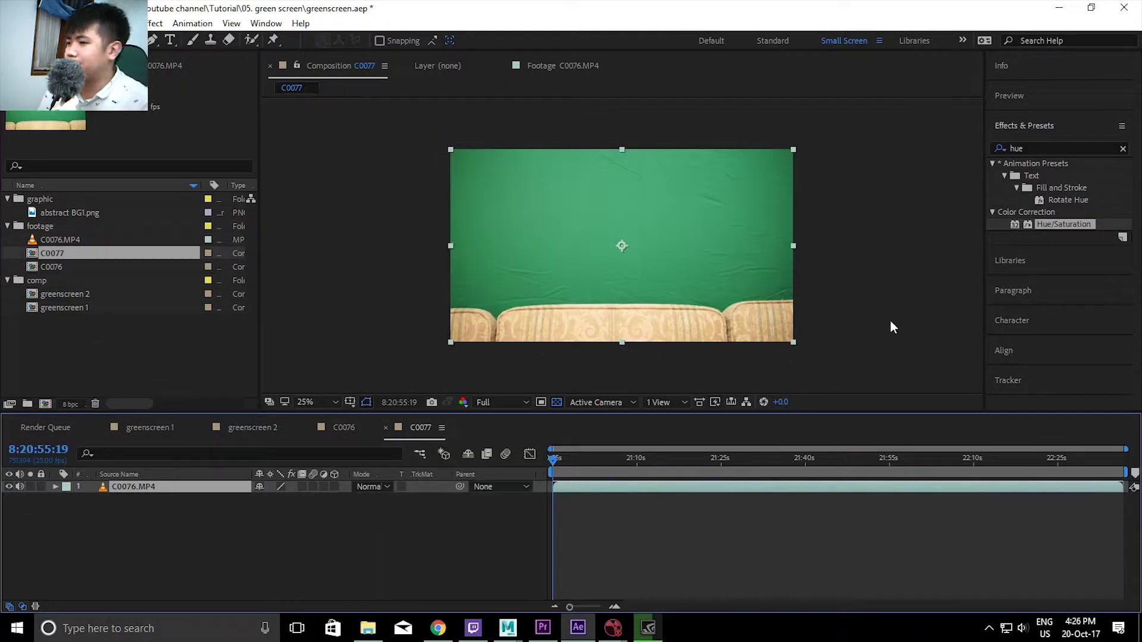
Rename composition C0077 to '2nd tutor'
right_click(49, 255)
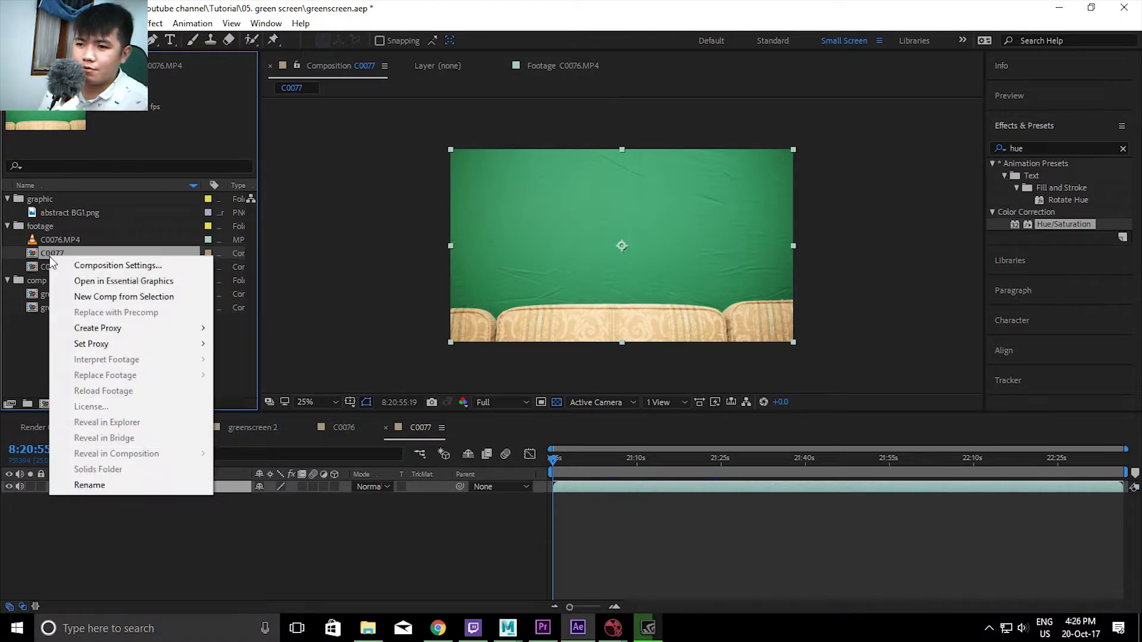
click(89, 486)
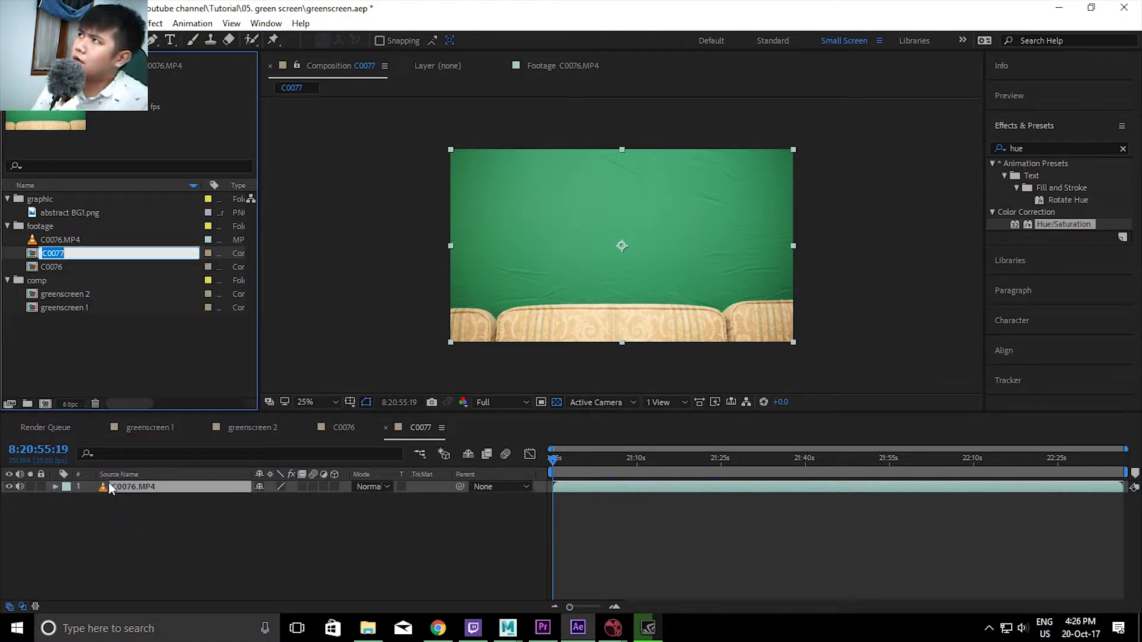
click(50, 256)
text(2ned)
key(BackSpace)
key(BackSpace)
text(d tut)
key(Return)
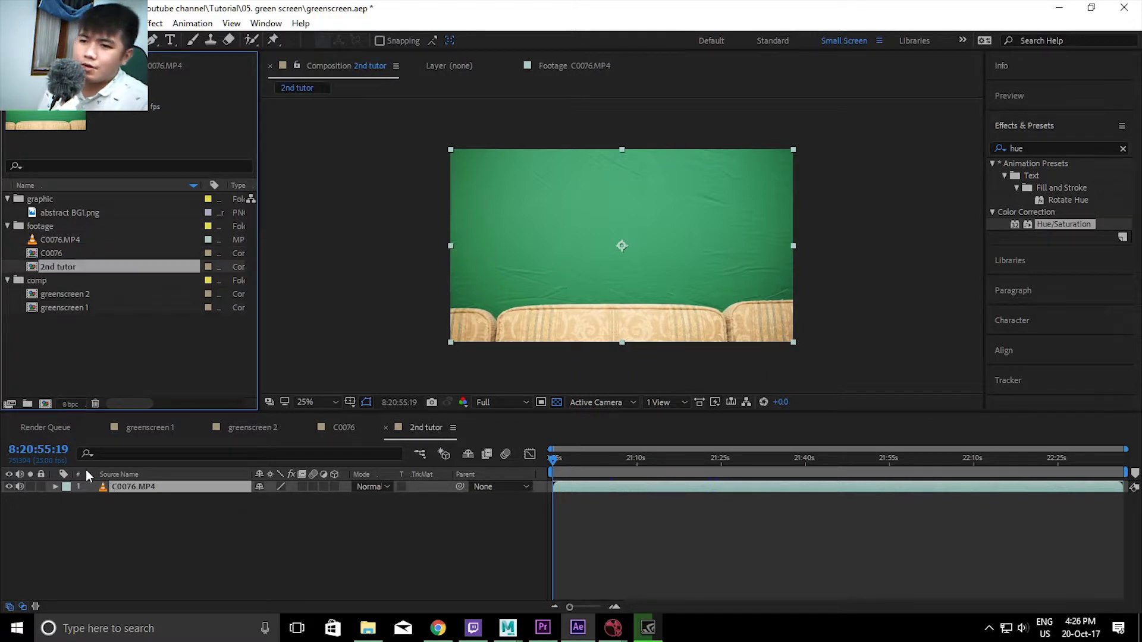
Rename composition C0076 to '1st tutor'
click(51, 254)
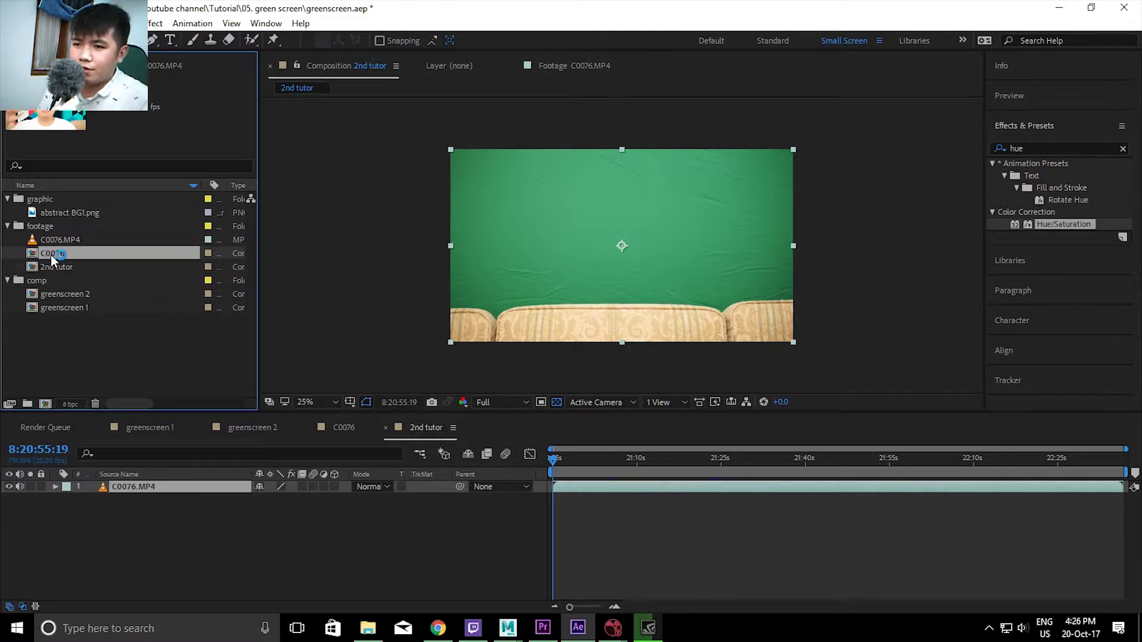
right_click(57, 253)
click(128, 484)
text(1st tutor)
key(Return)
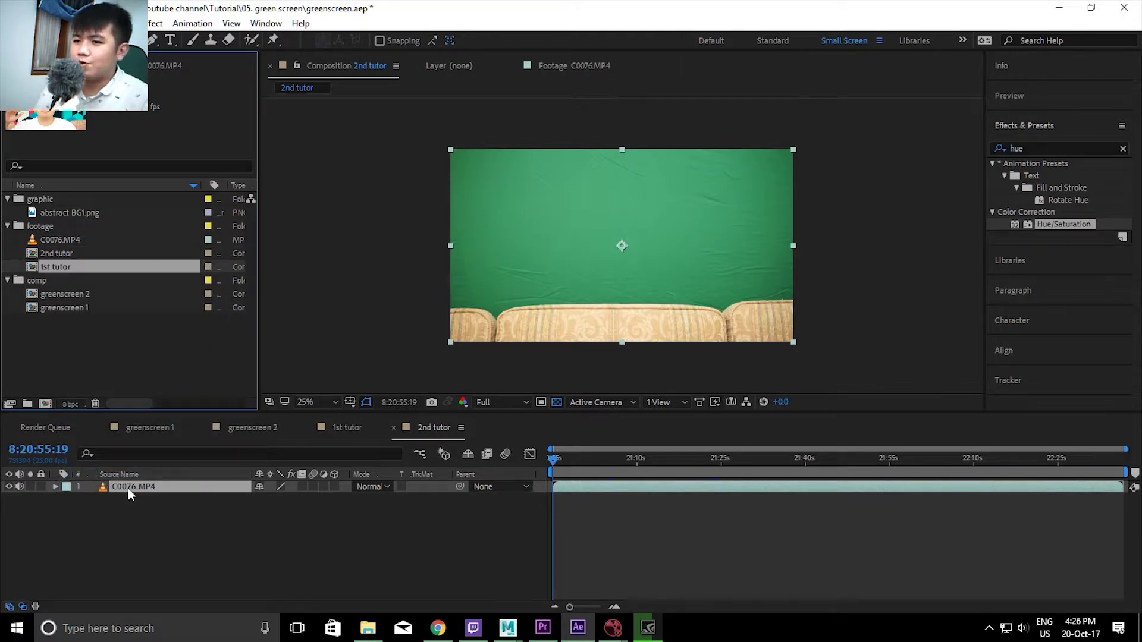
Move to a frame showing the presenter and clear the Effects & Presets search
mouse_move(619, 459)
mouse_down()
mouse_move(580, 464)
mouse_move(590, 466)
mouse_up()
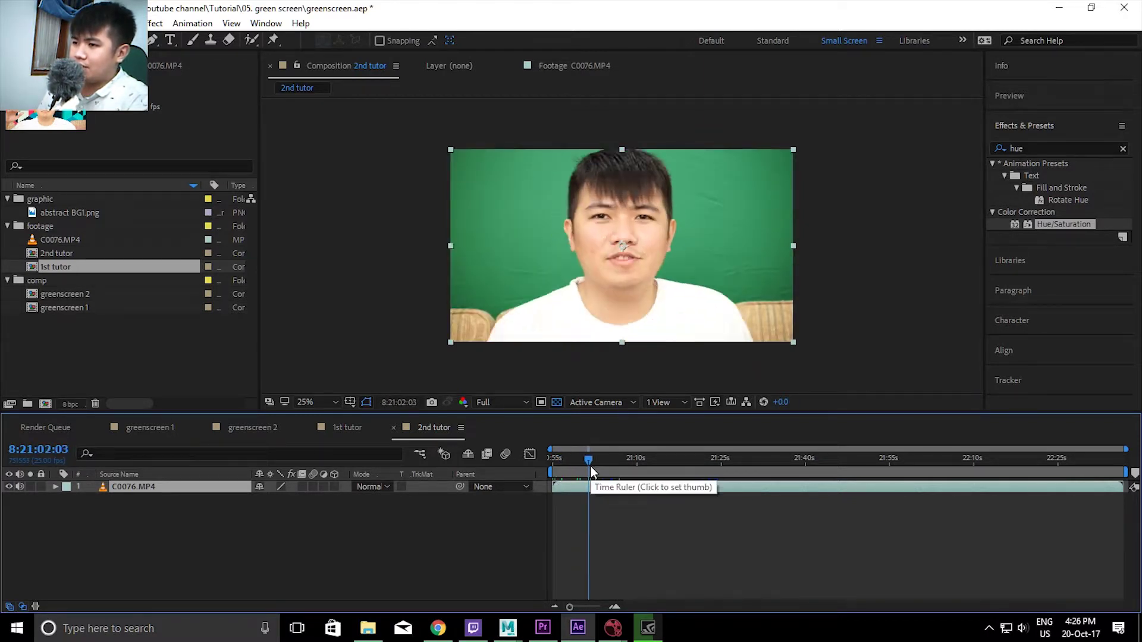
click(1128, 152)
click(1124, 149)
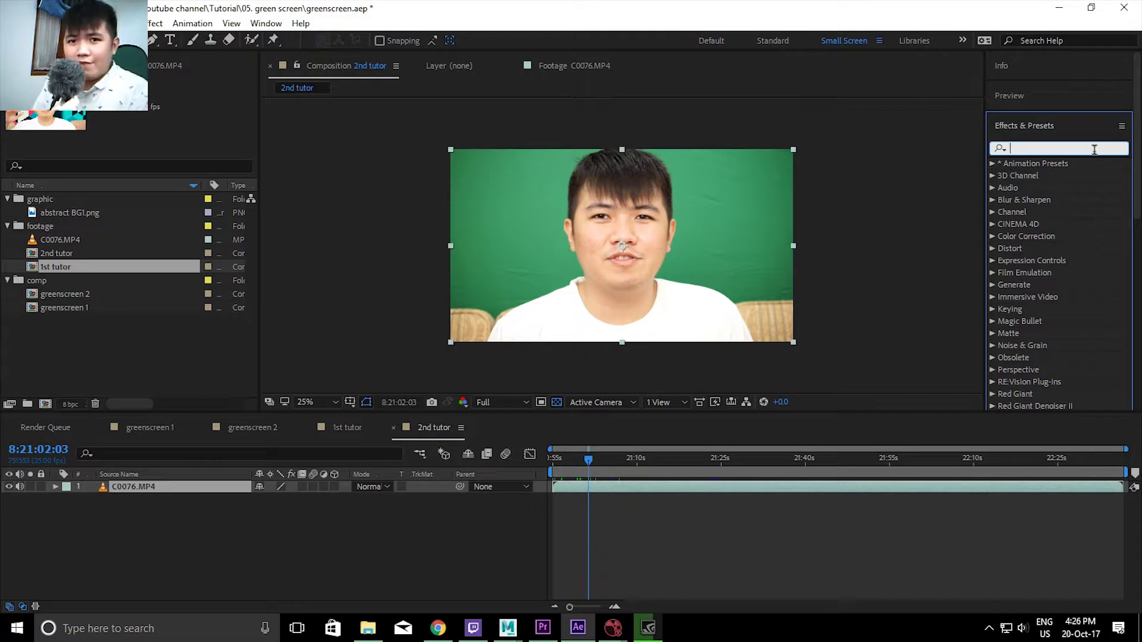
Apply Color Key to C0076.MP4 and sample the green backdrop as its Key Color
text(colr)
key(BackSpace)
text(or key)
drag(1038, 201, 662, 207)
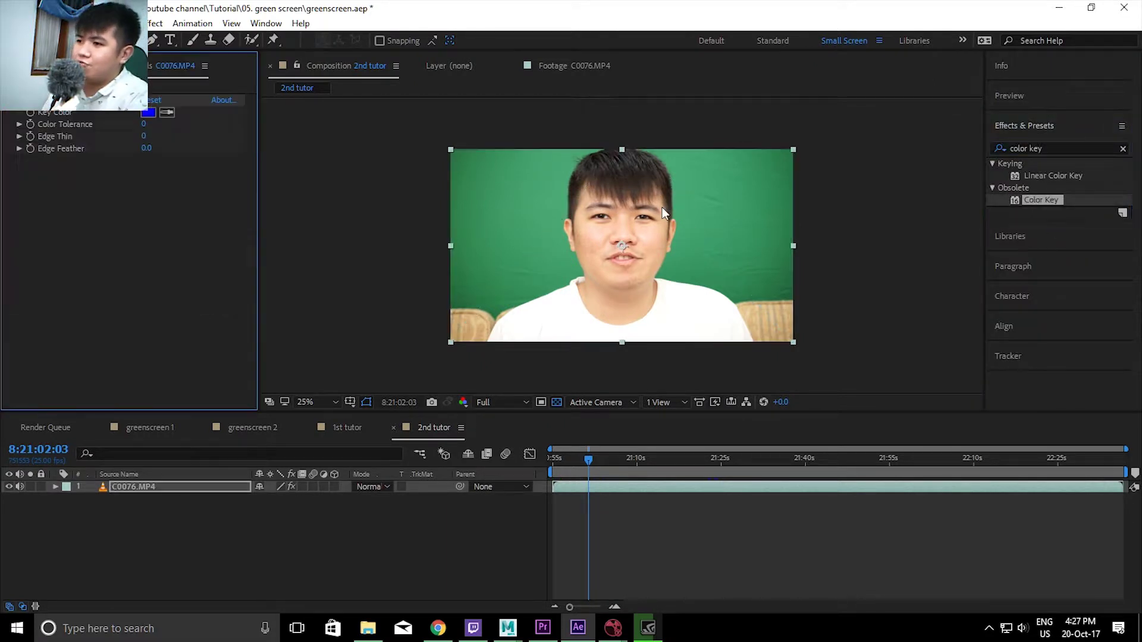
click(166, 113)
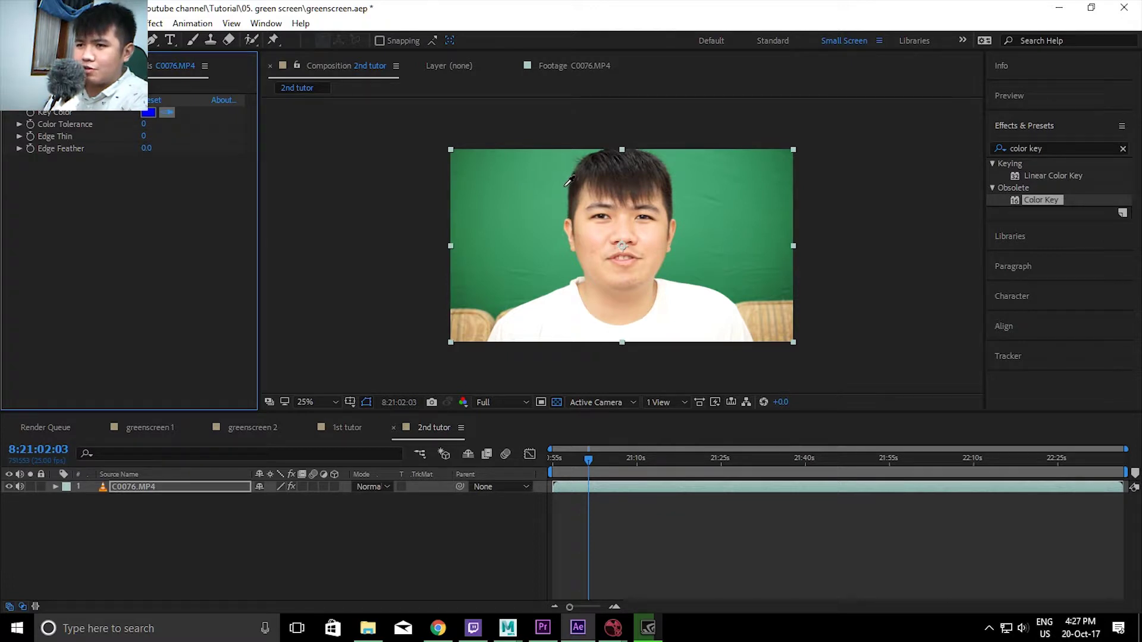
click(565, 185)
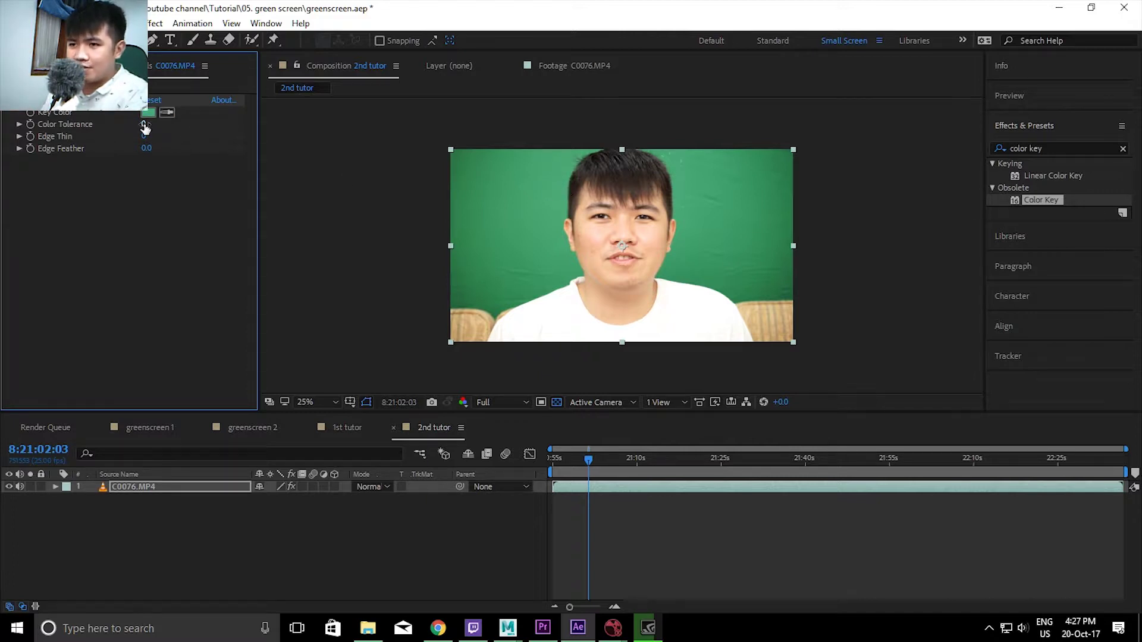
Commit Color Tolerance 15, then add Color Key 2 and 3 sampling the remaining green
text(15)
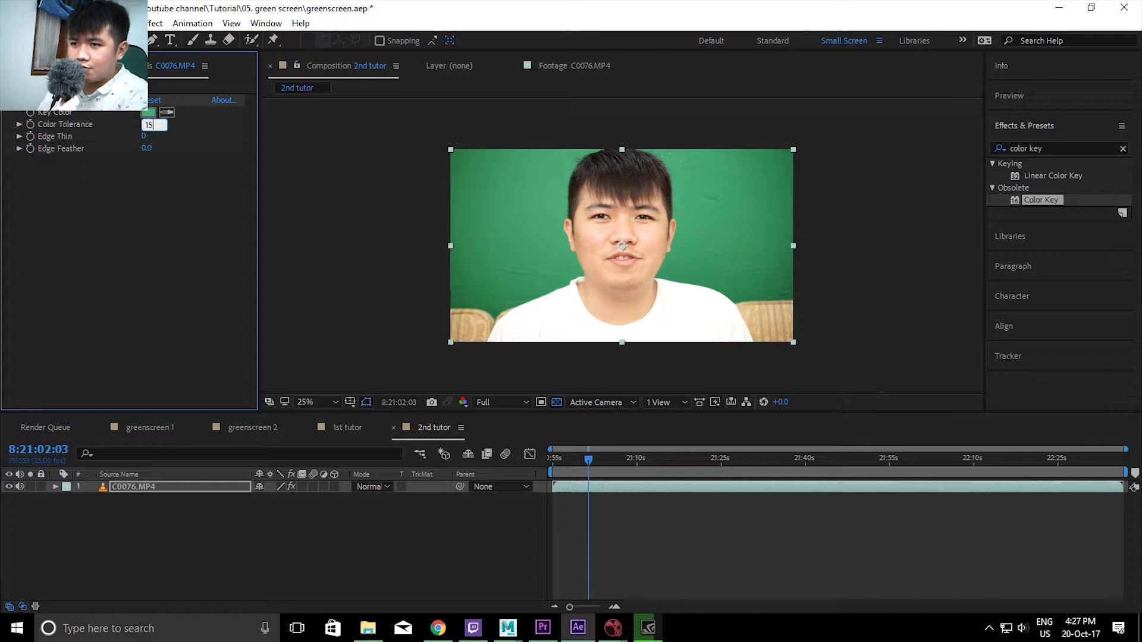
key(Return)
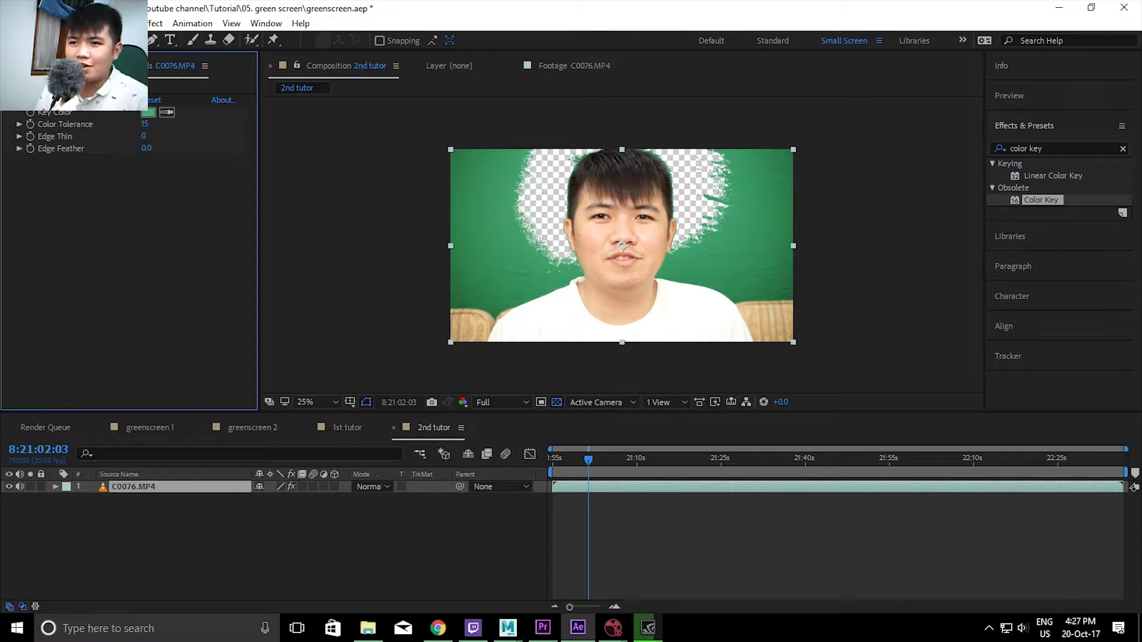
click(81, 101)
key(ctrl+d)
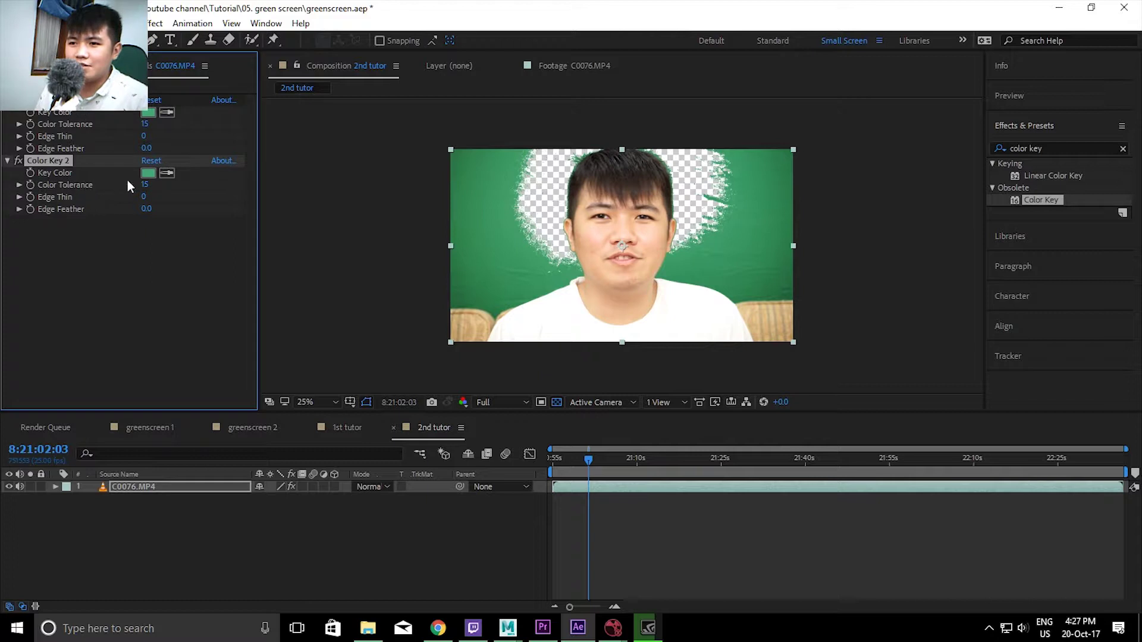
click(492, 172)
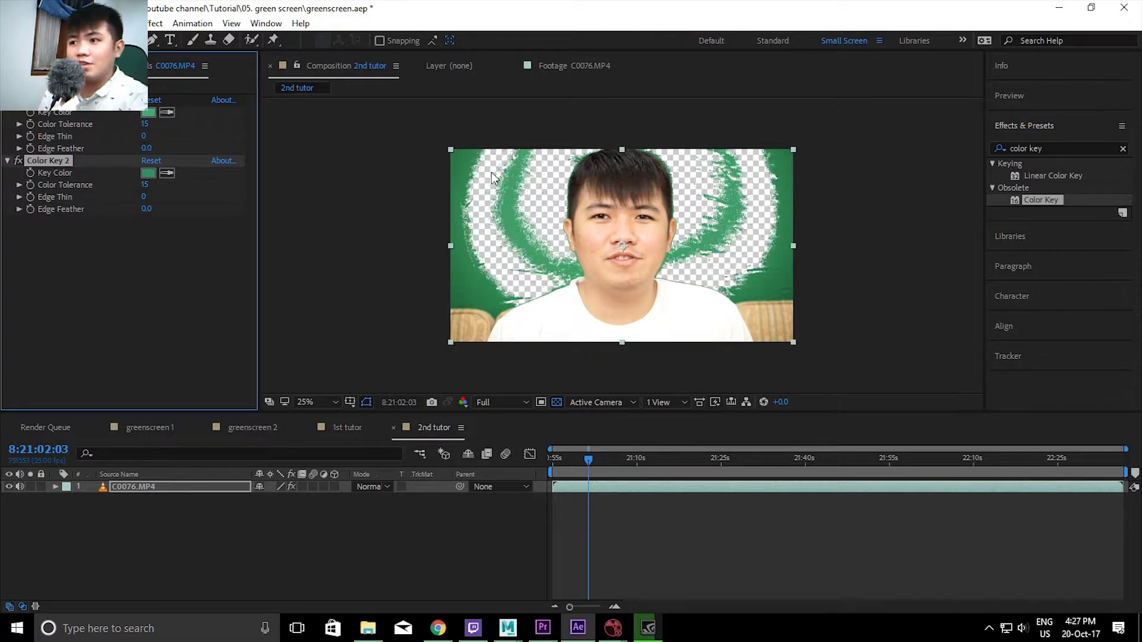
key(ctrl+d)
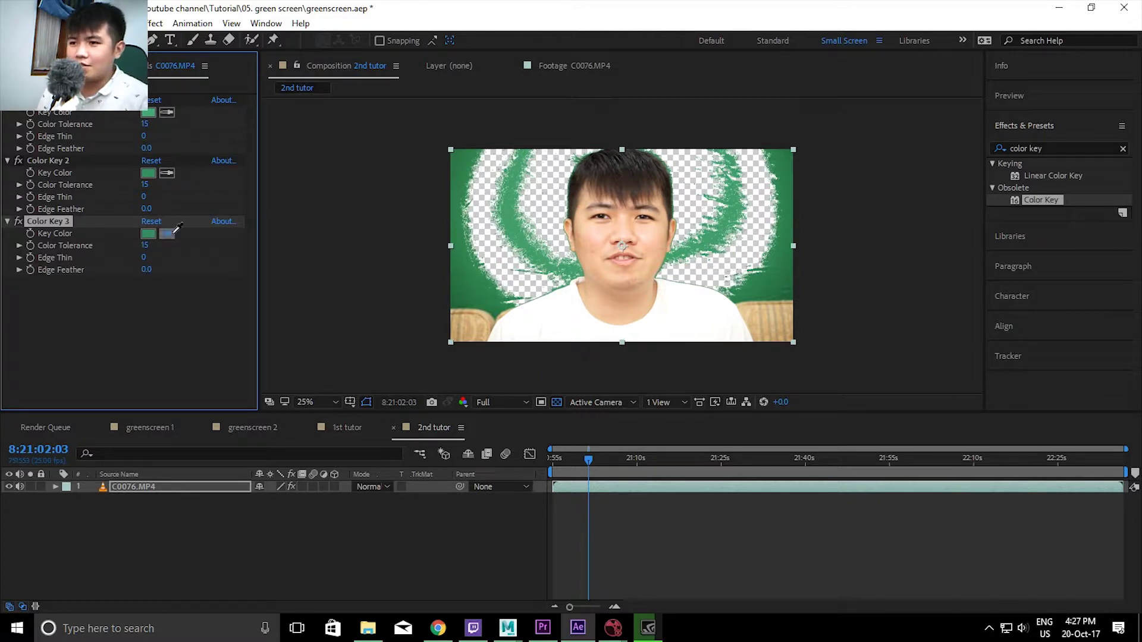
click(480, 268)
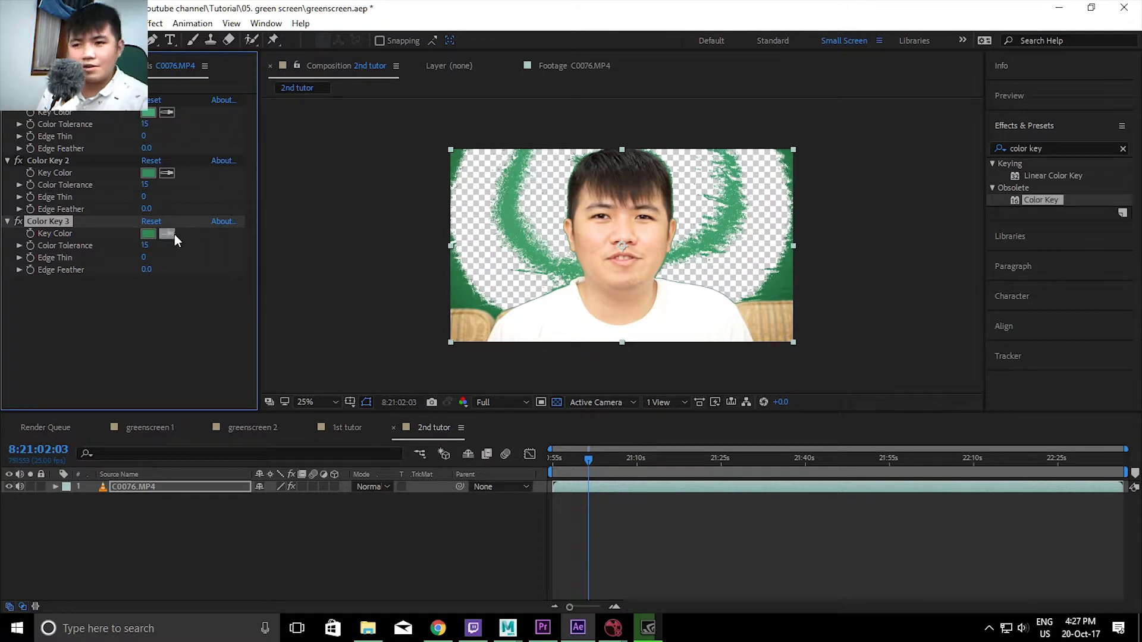
Add Color Key 4 and 5 for the green ring and left-over edge, then duplicate to Color Key 6
key(ctrl+d)
click(505, 213)
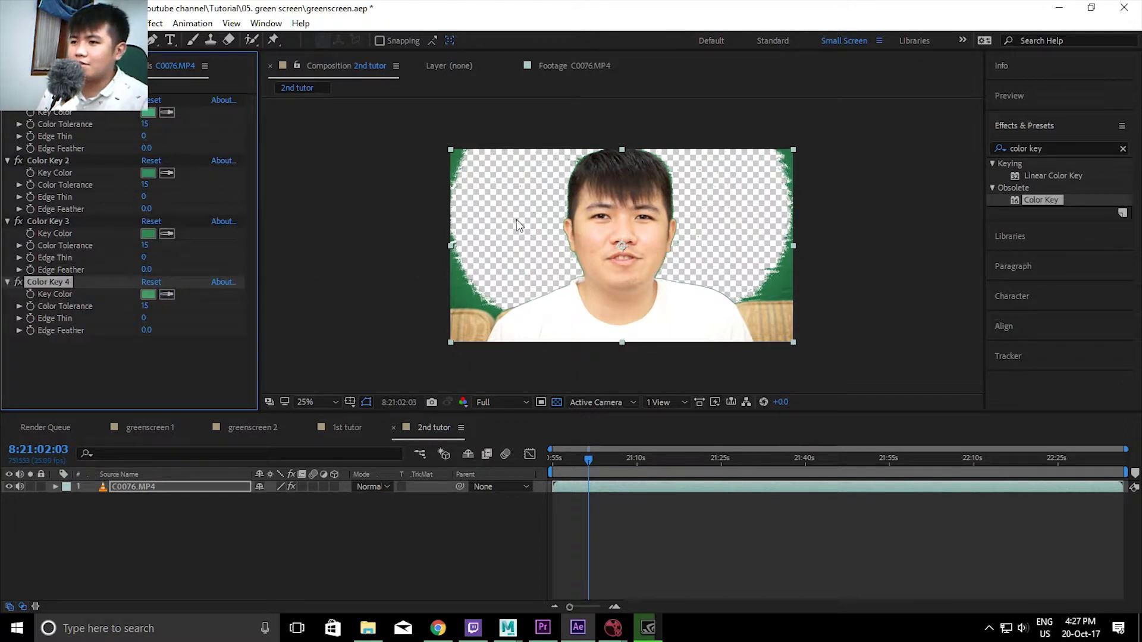
key(ctrl+d)
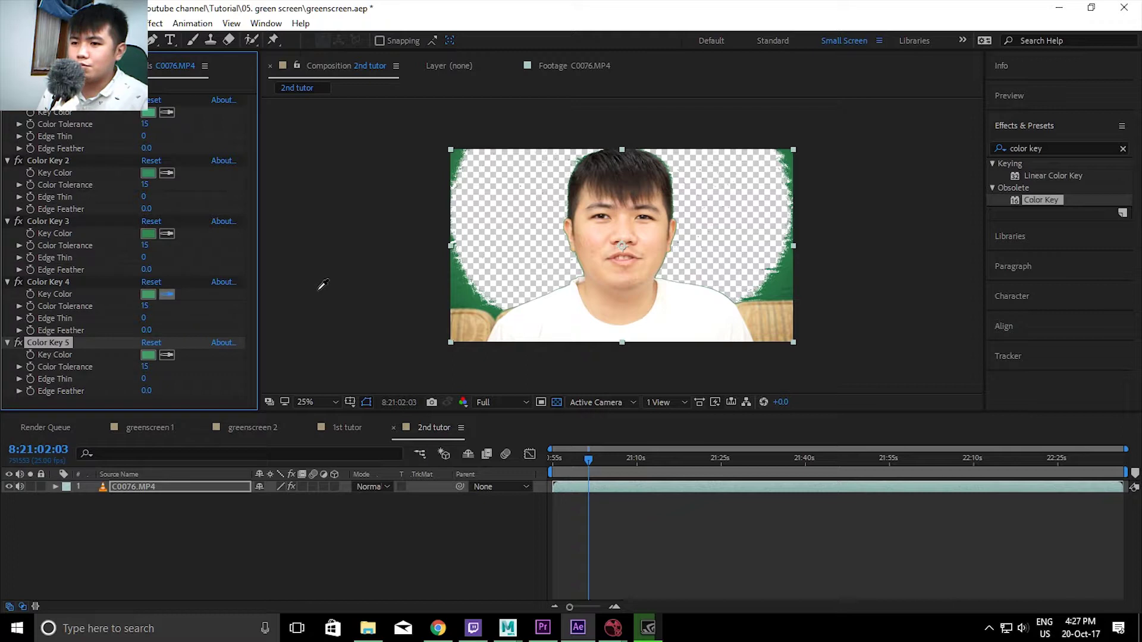
click(460, 291)
click(59, 343)
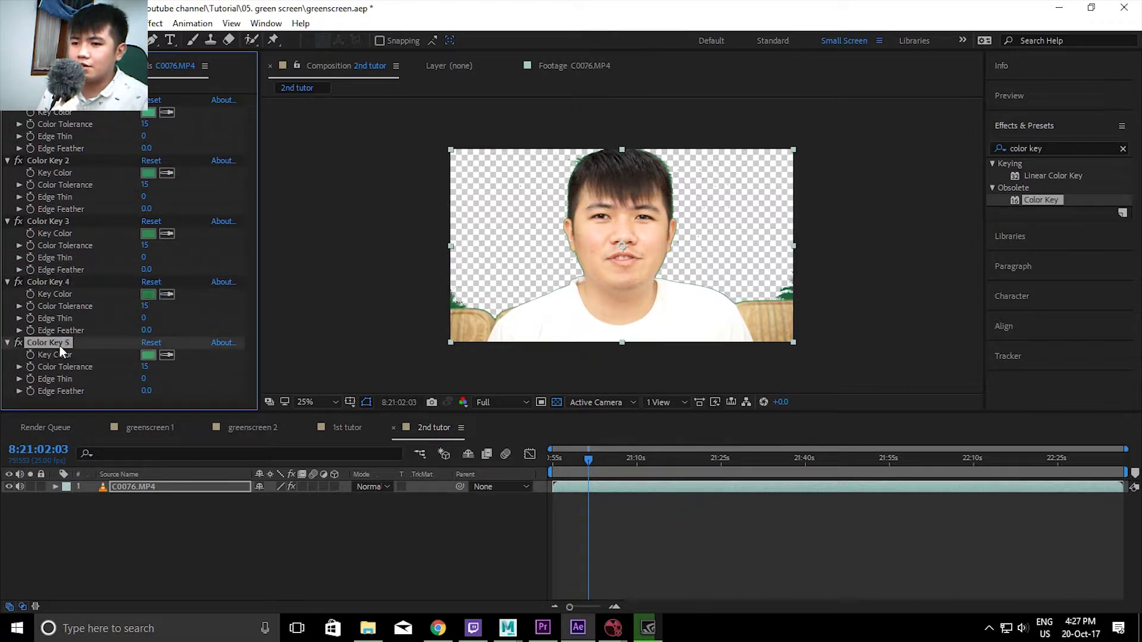
key(ctrl+d)
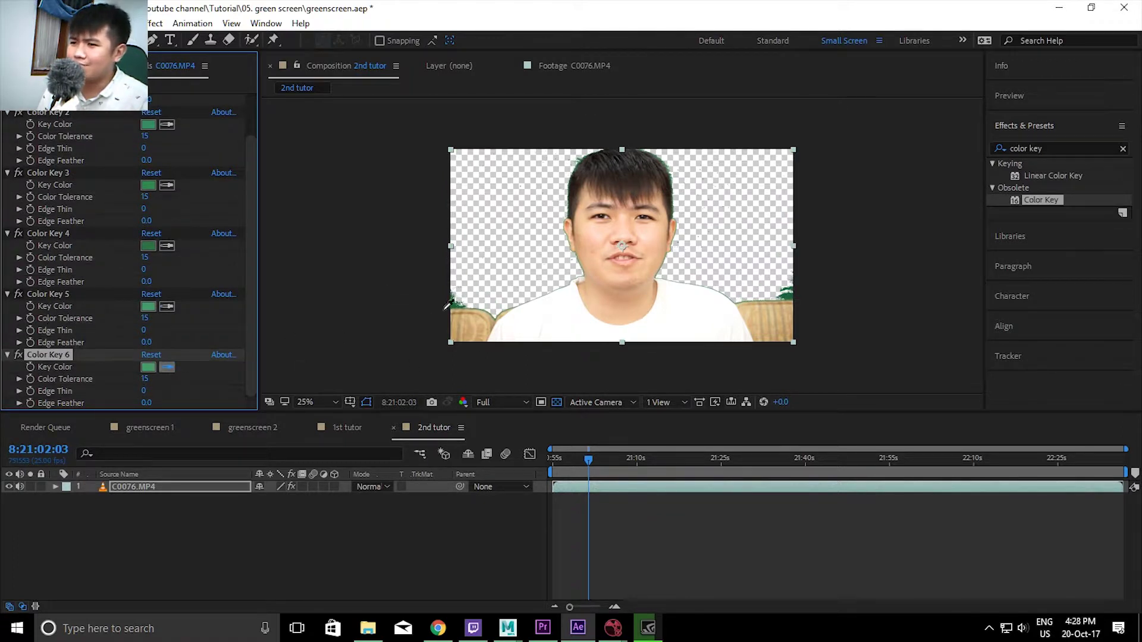
Duplicate to Color Key 7 and sample the green specks beside the ear
scroll(737, 300, up, 2)
scroll(744, 299, up, 2)
scroll(584, 247, up, 1)
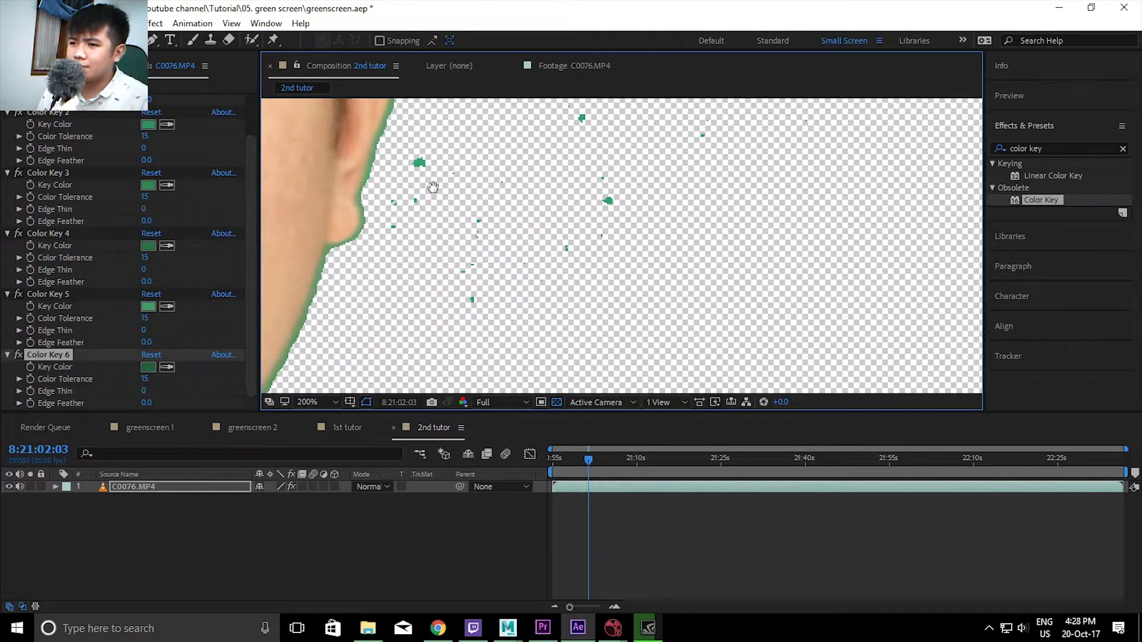
key(ctrl+d)
click(166, 367)
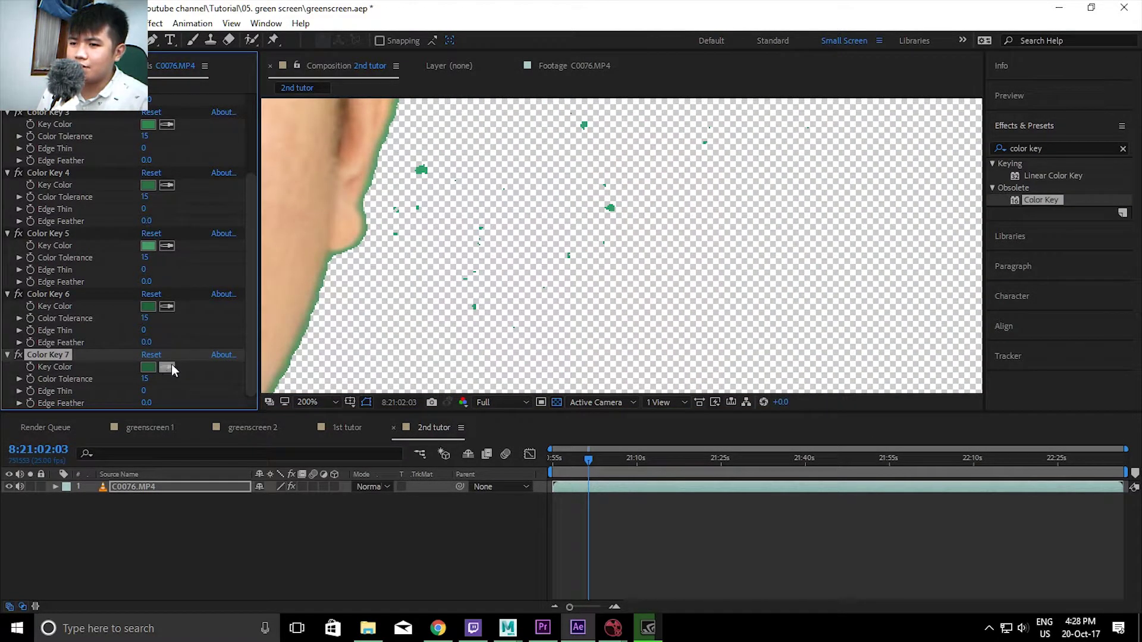
click(421, 170)
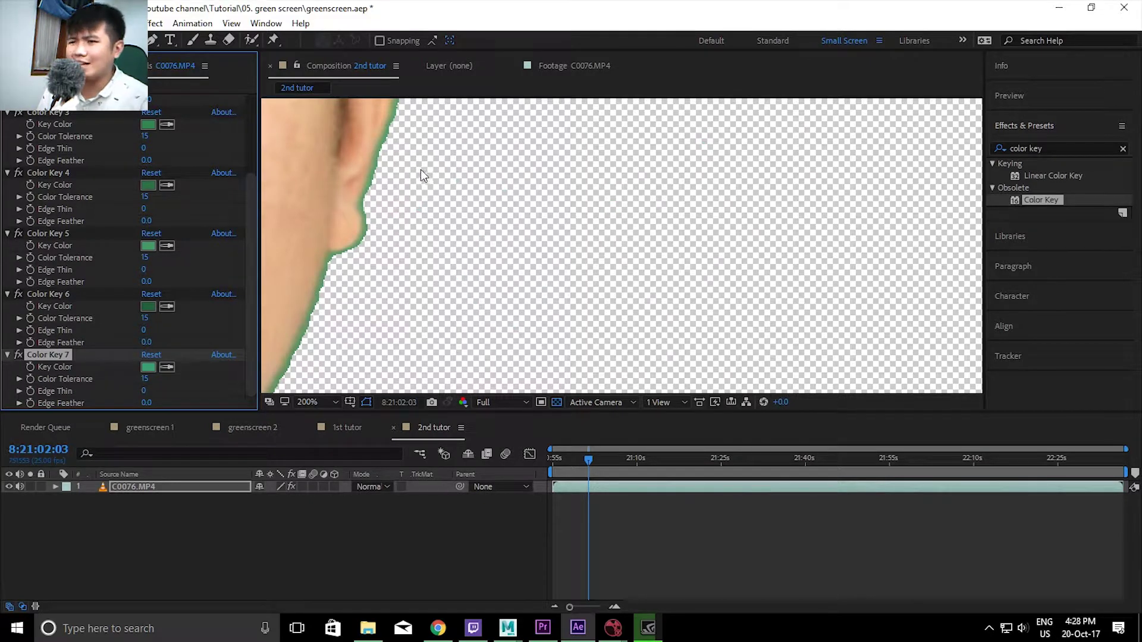
Add Color Key 8 sampling the green specks at the top-left of the hair
scroll(420, 169, down, 1)
drag(544, 227, 492, 200)
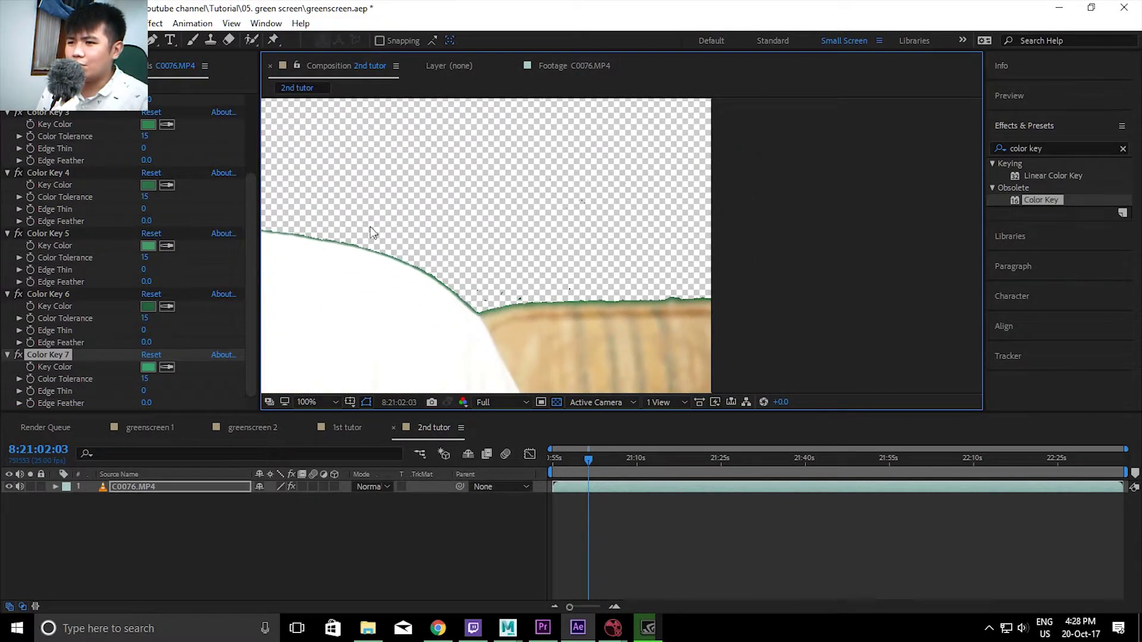
drag(370, 226, 452, 187)
scroll(452, 187, down, 1)
scroll(542, 148, up, 1)
scroll(543, 148, up, 1)
drag(480, 196, 560, 255)
key(ctrl+d)
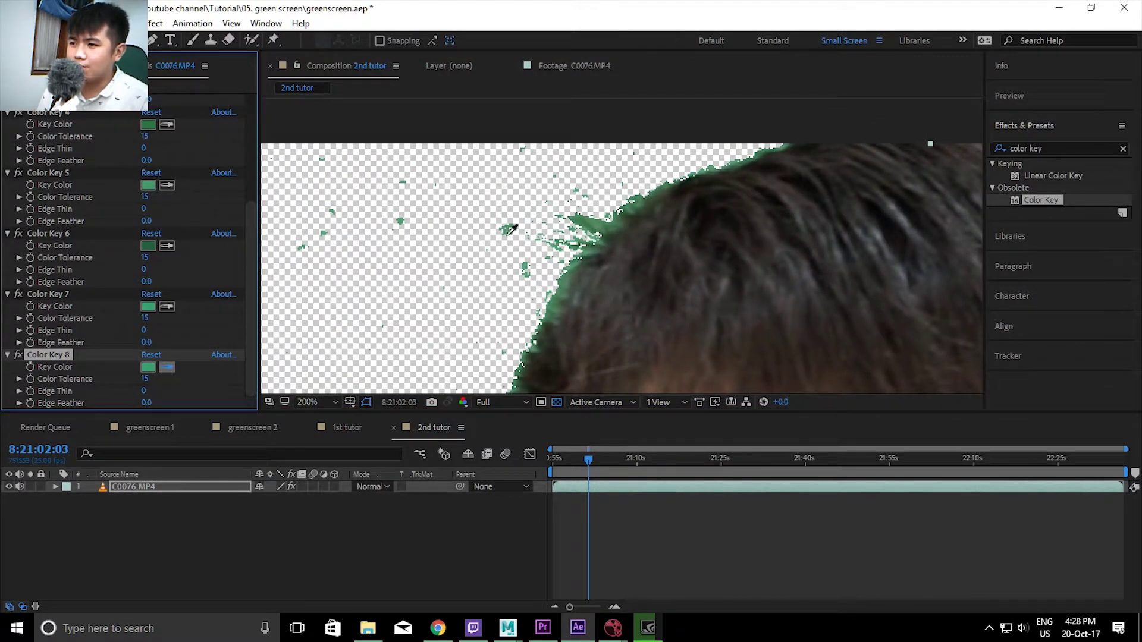
click(508, 231)
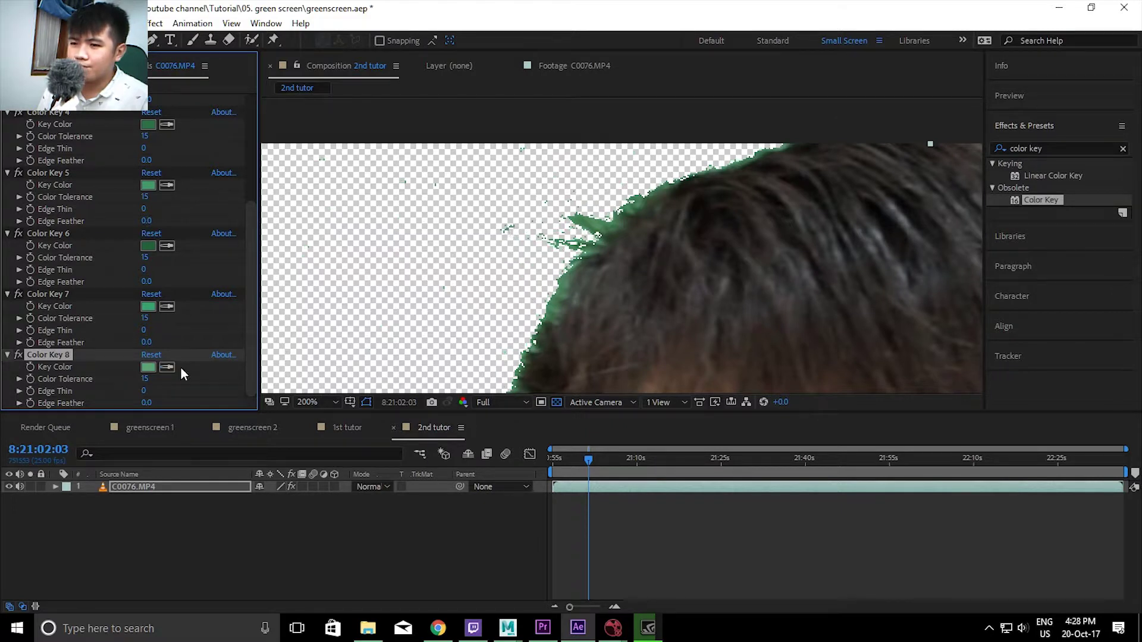
Add Color Key 9 and sample the last green speck at the neck edge at 400%
key(ctrl+d)
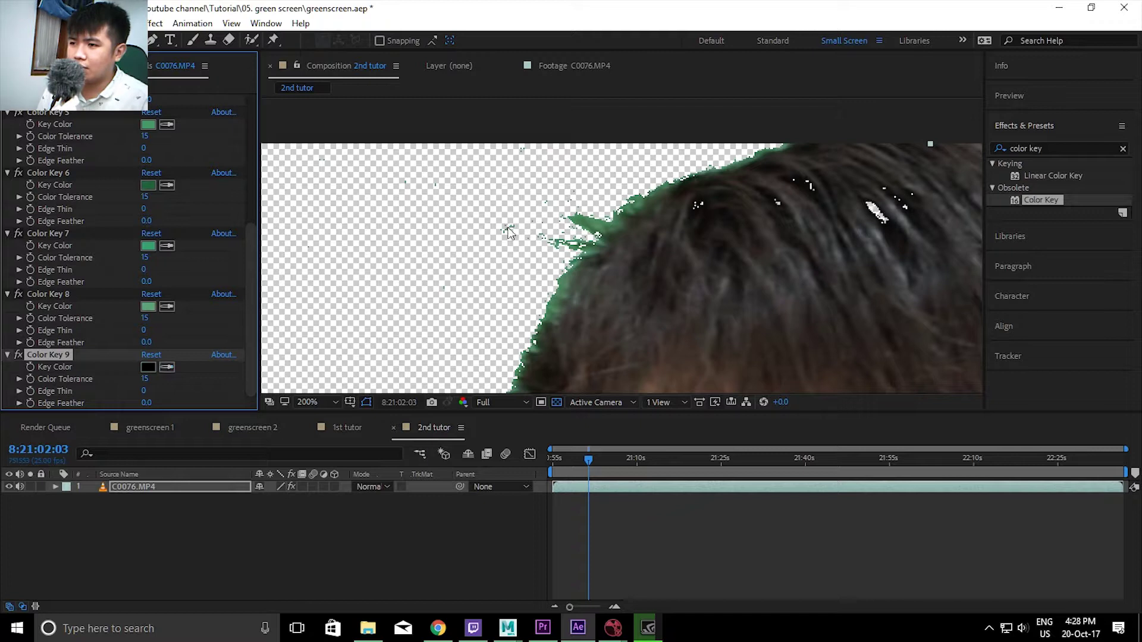
scroll(483, 310, down, 3)
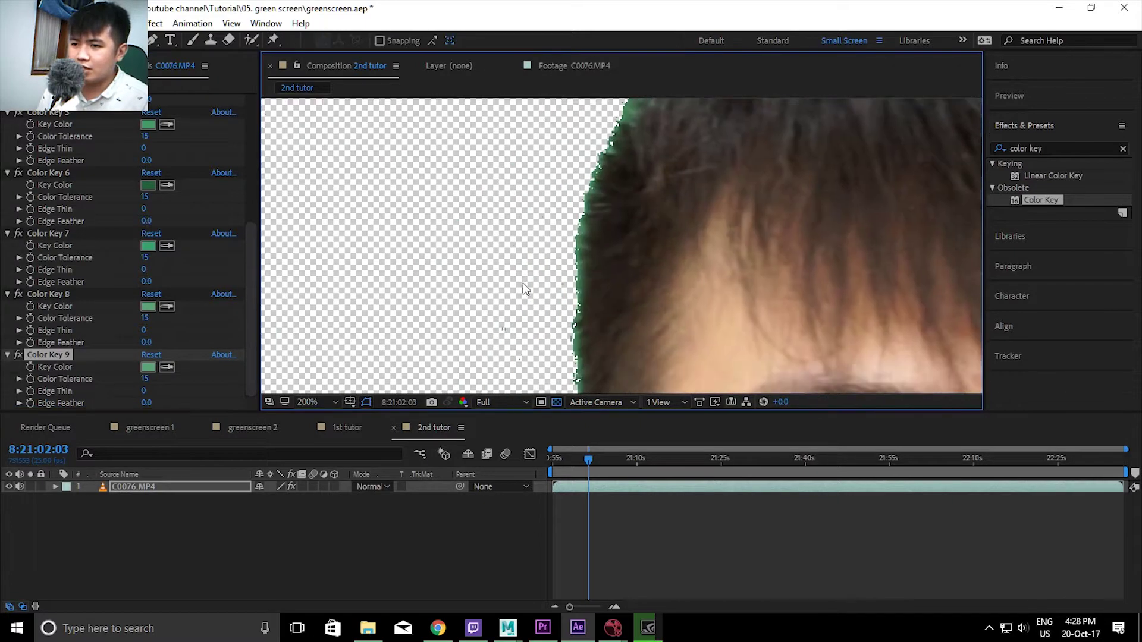
scroll(509, 148, down, 3)
scroll(538, 170, down, 3)
scroll(570, 250, down, 3)
scroll(570, 250, left, 3)
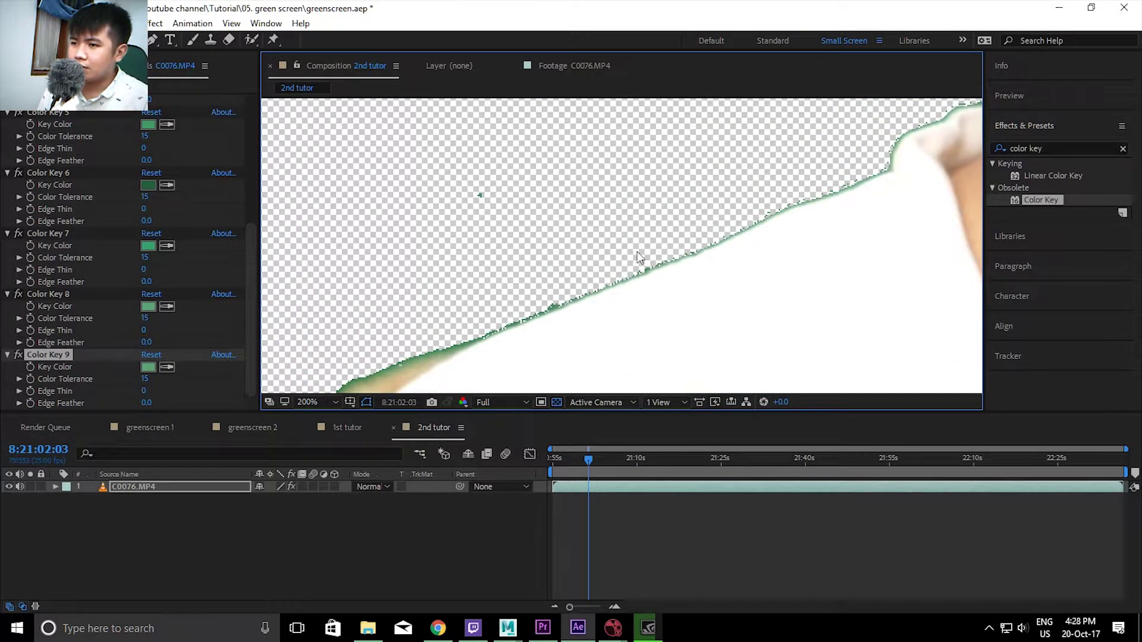
key(period)
key(period)
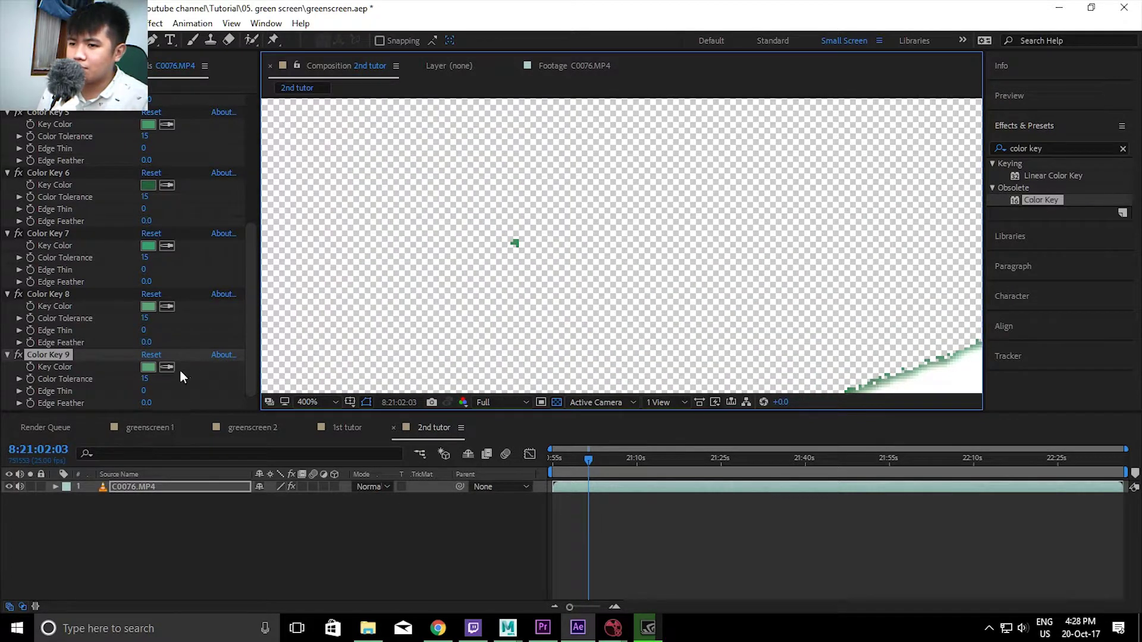
click(180, 369)
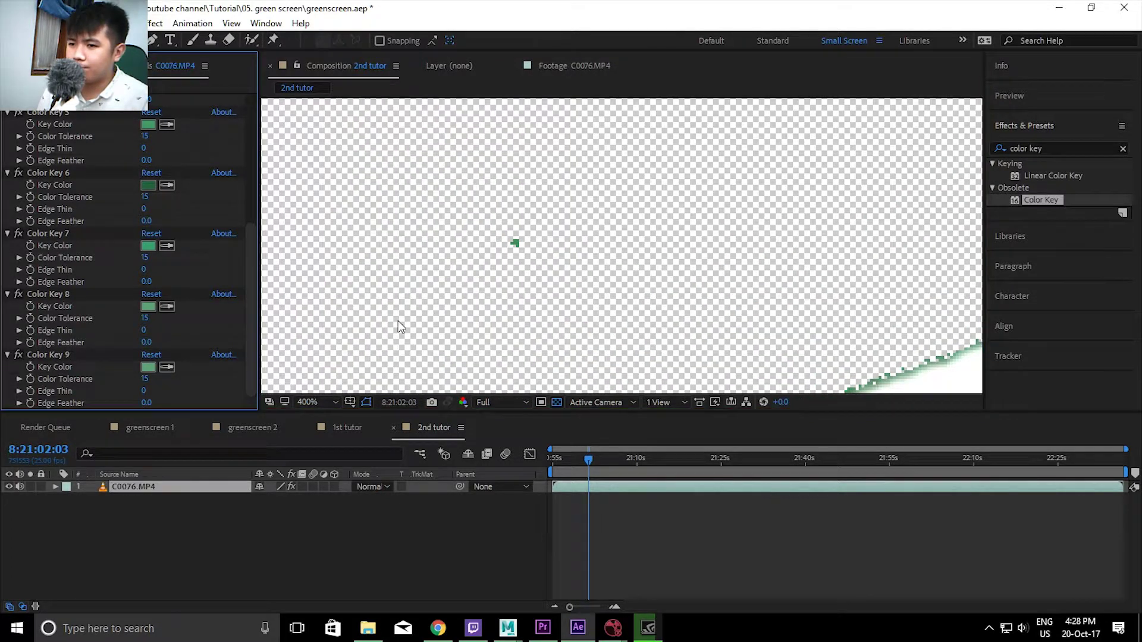
click(517, 241)
scroll(516, 244, down, 5)
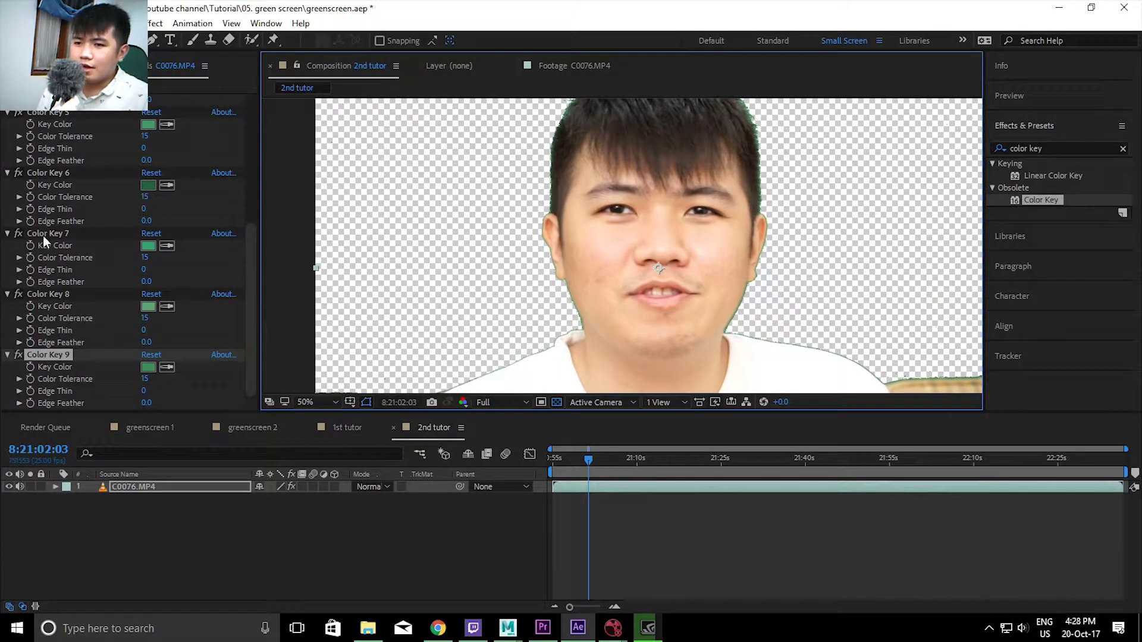
Collapse Color Key 6 through 9 and clear the color key effect search
click(20, 335)
click(49, 353)
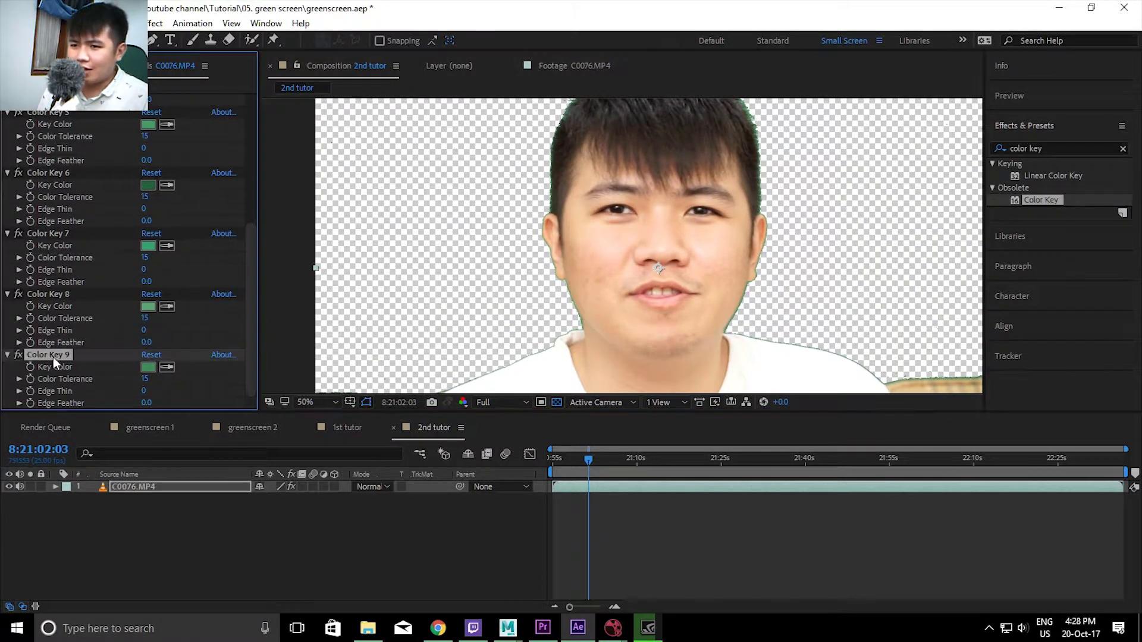
key(ctrl+a)
click(8, 355)
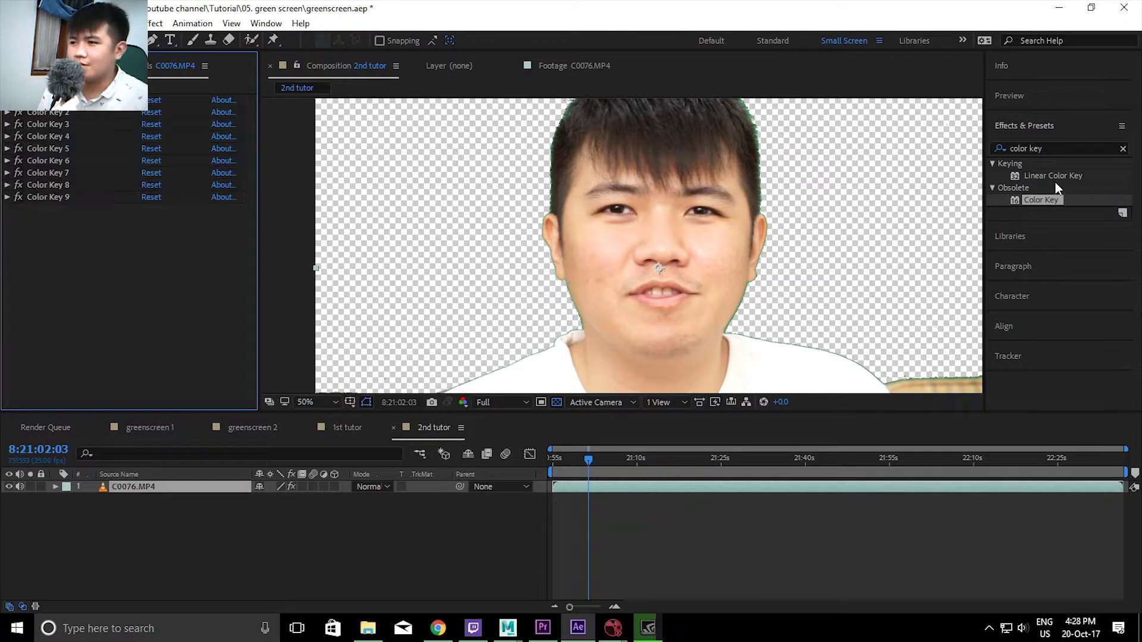
click(1123, 149)
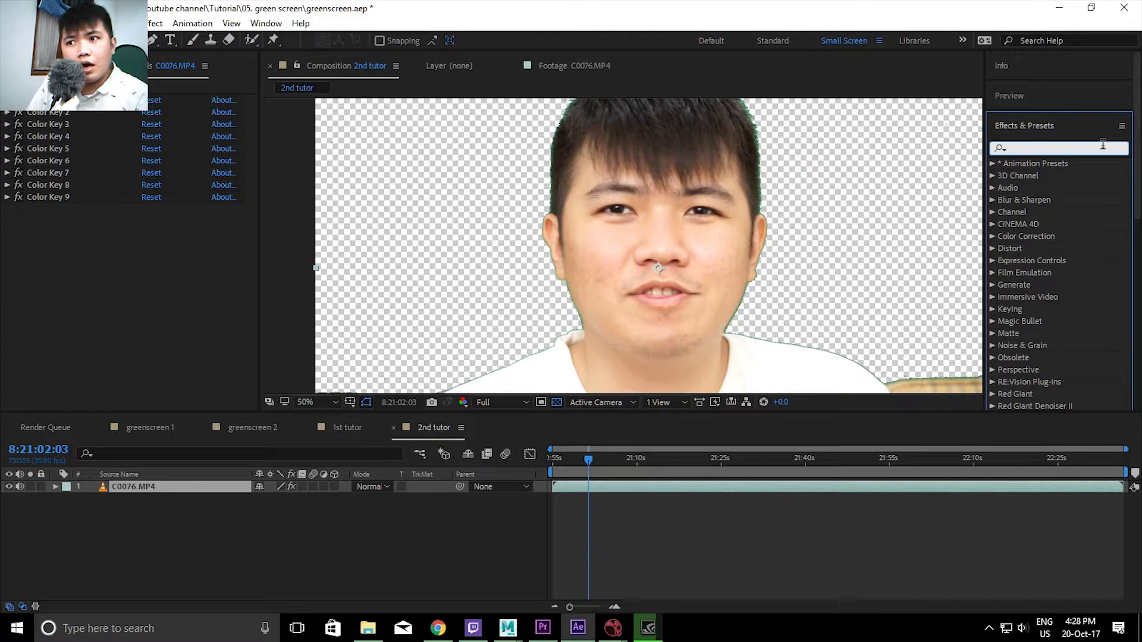
Search 'matt', apply Matte Choker to the clip, then delete it
text(matt)
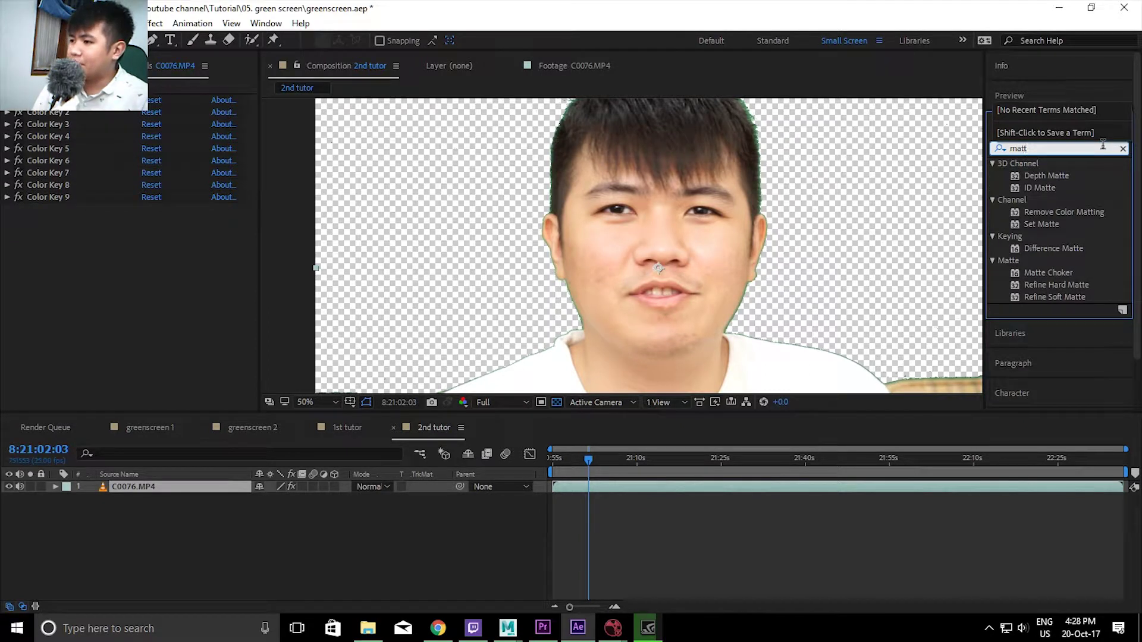
click(1054, 251)
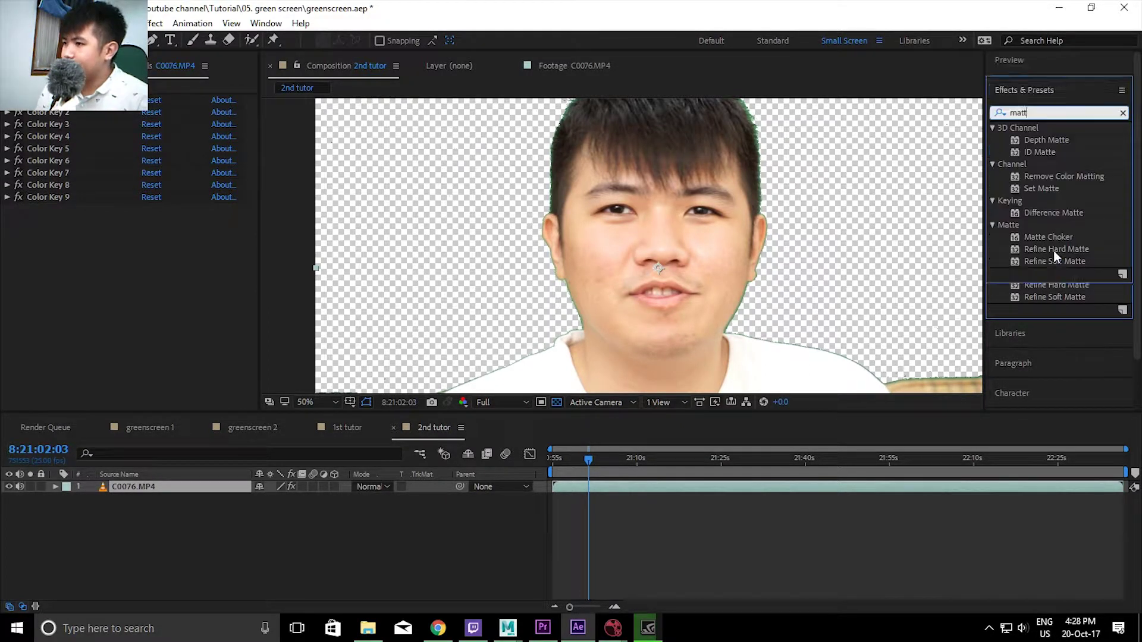
click(1055, 214)
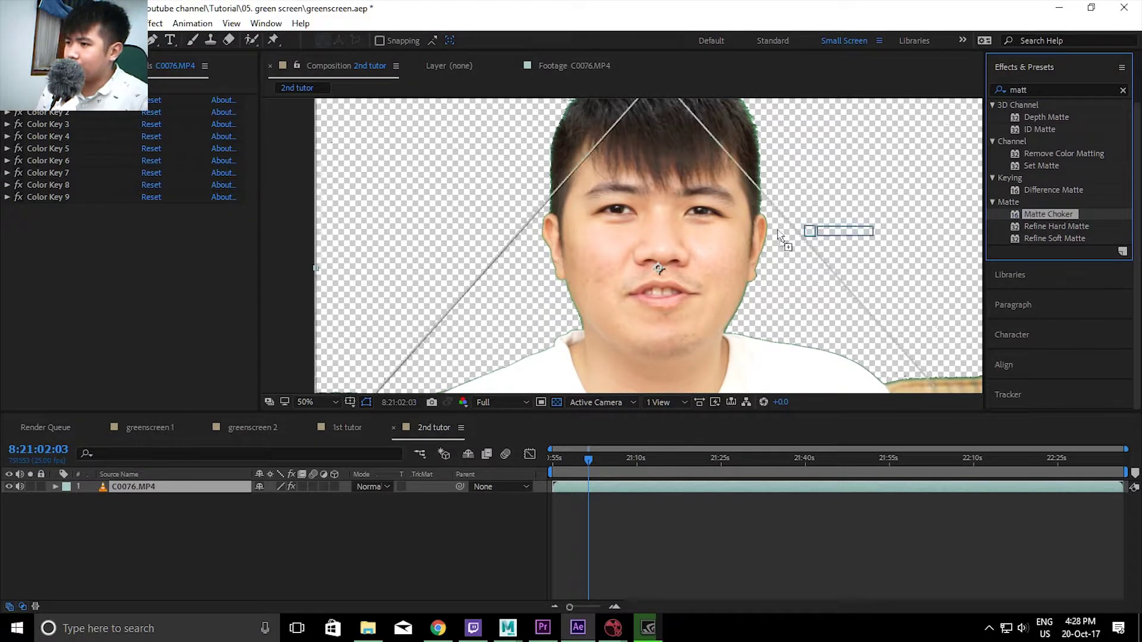
drag(1056, 215, 660, 229)
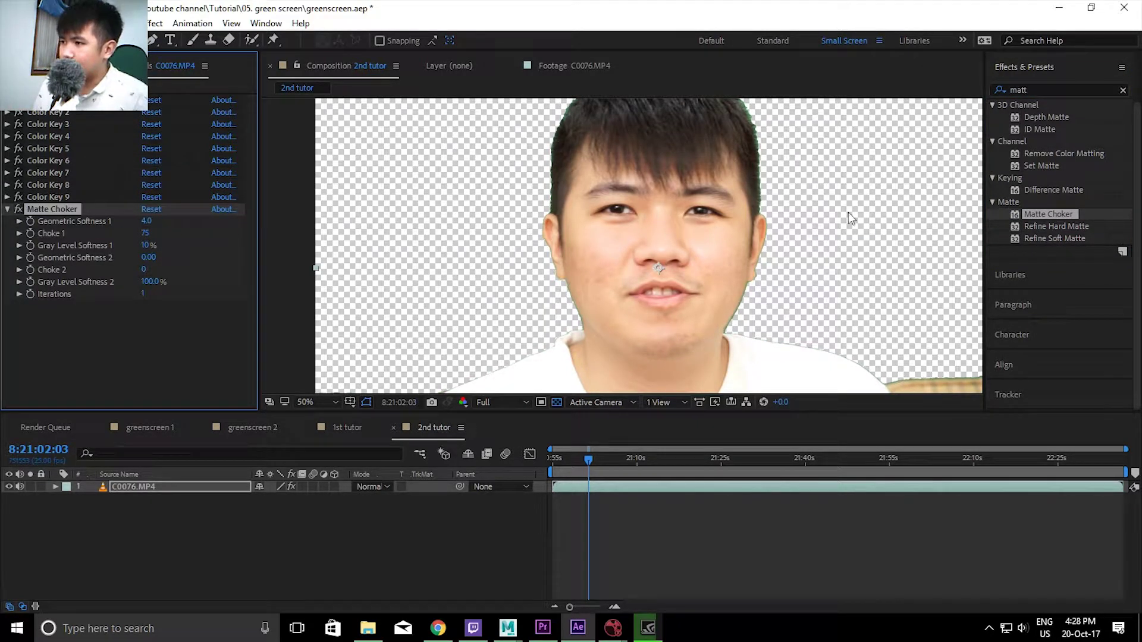
key(Delete)
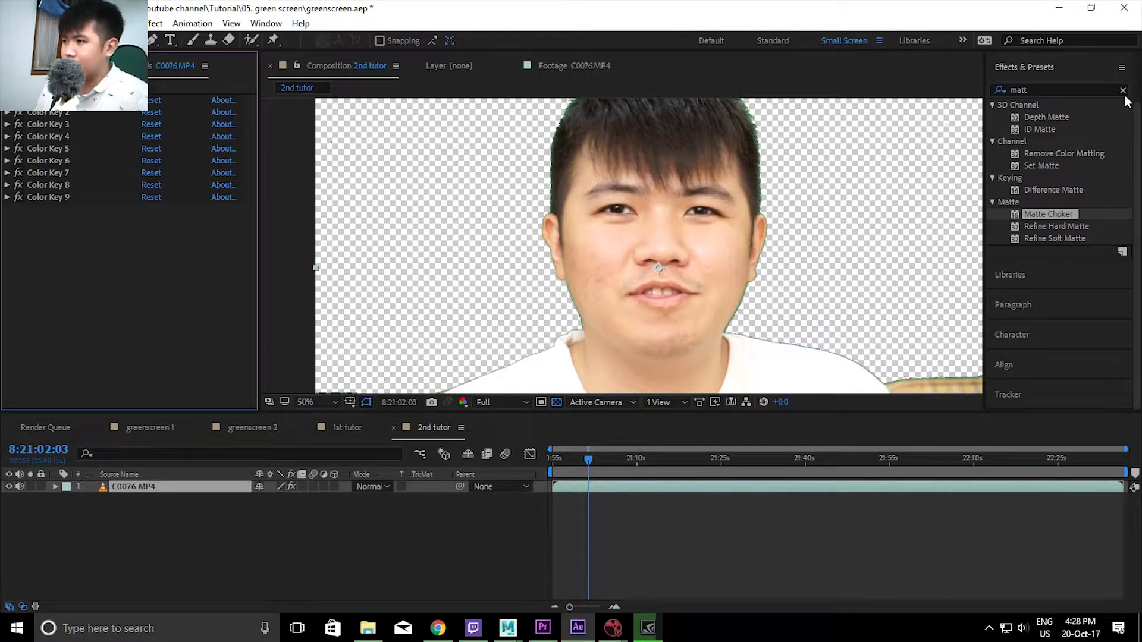
click(1123, 90)
Apply Simple Choker to C0076.MP4 and set Choke Matte to -13.60
click(1088, 90)
text(simple)
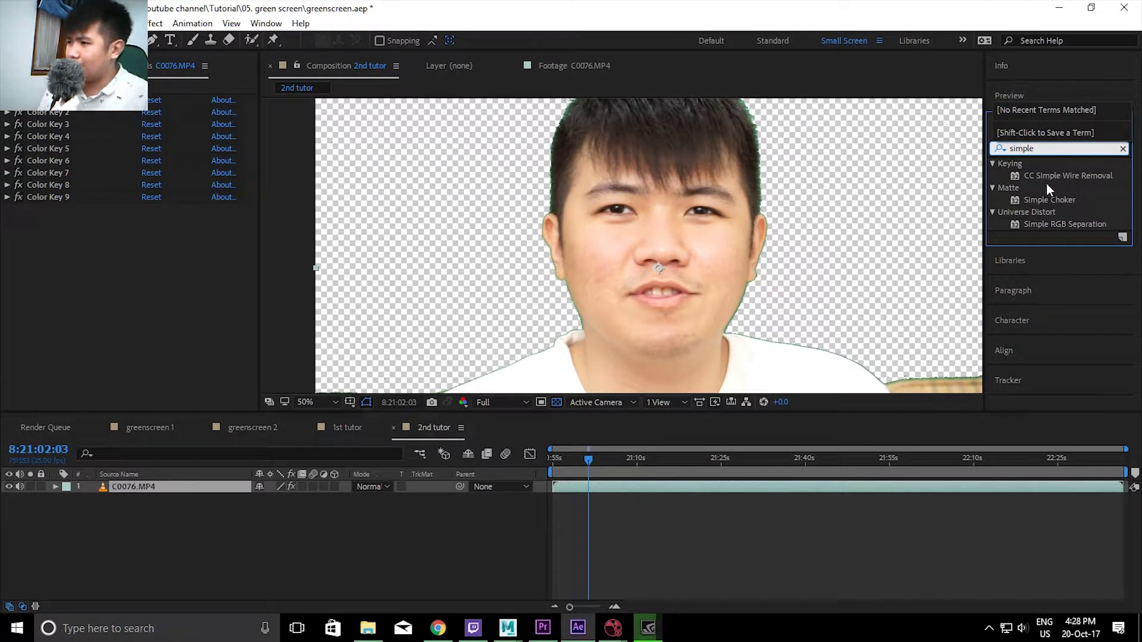
drag(1065, 201, 606, 218)
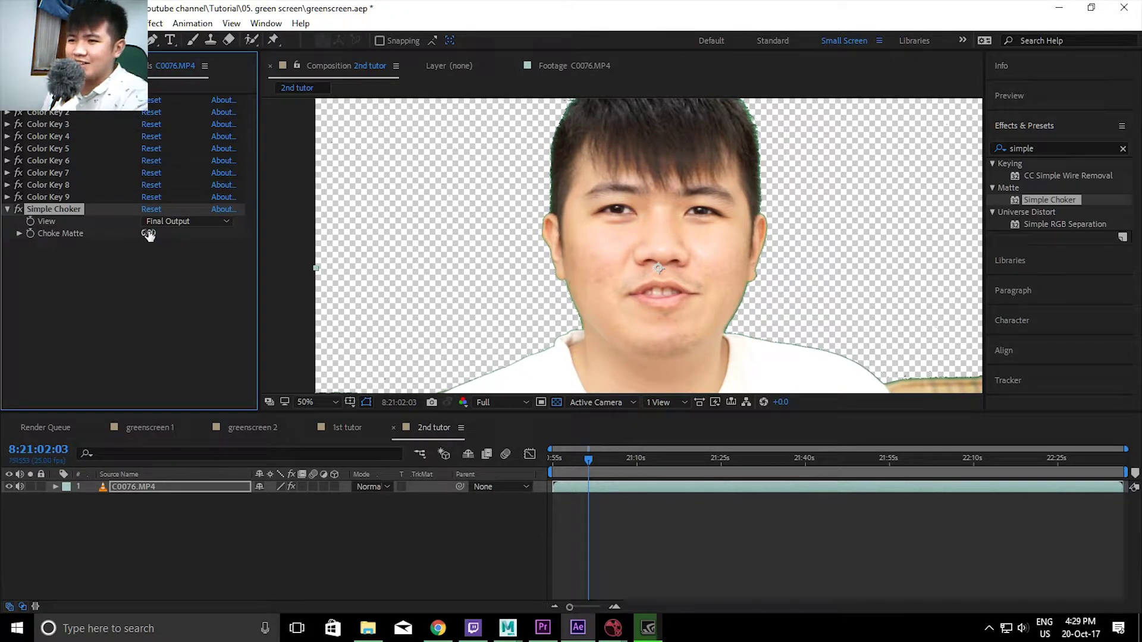
click(145, 243)
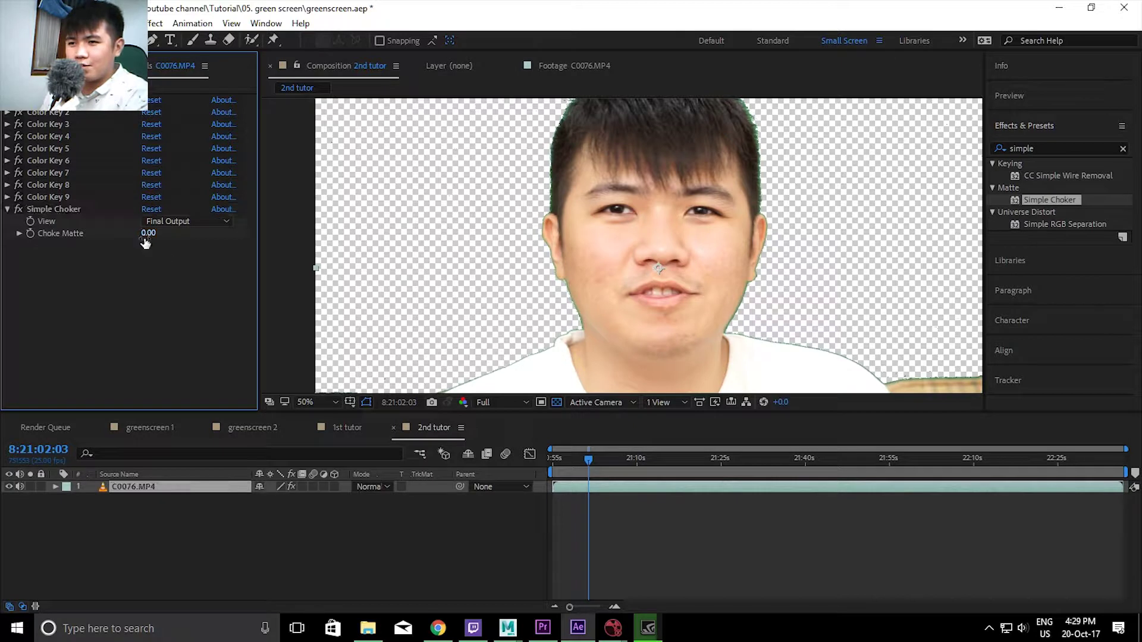
mouse_move(145, 238)
mouse_down()
mouse_move(31, 270)
mouse_move(114, 275)
mouse_move(95, 275)
mouse_up()
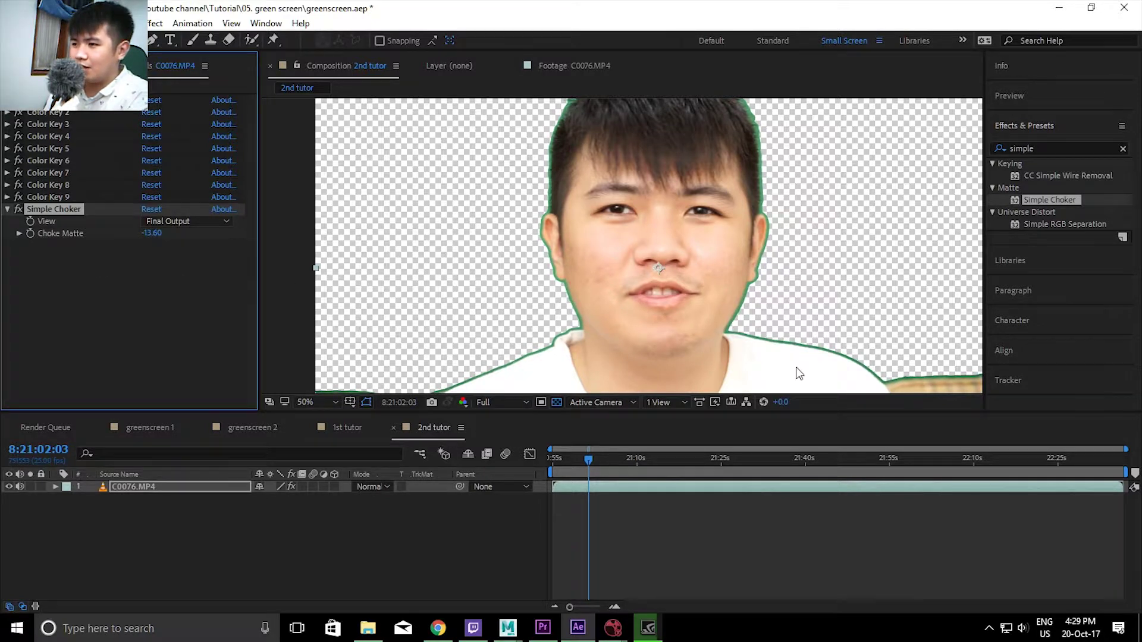
Go to frame 8:21:35:08 and zoom the viewer to 200% on the hair edge
drag(799, 373, 674, 322)
click(608, 459)
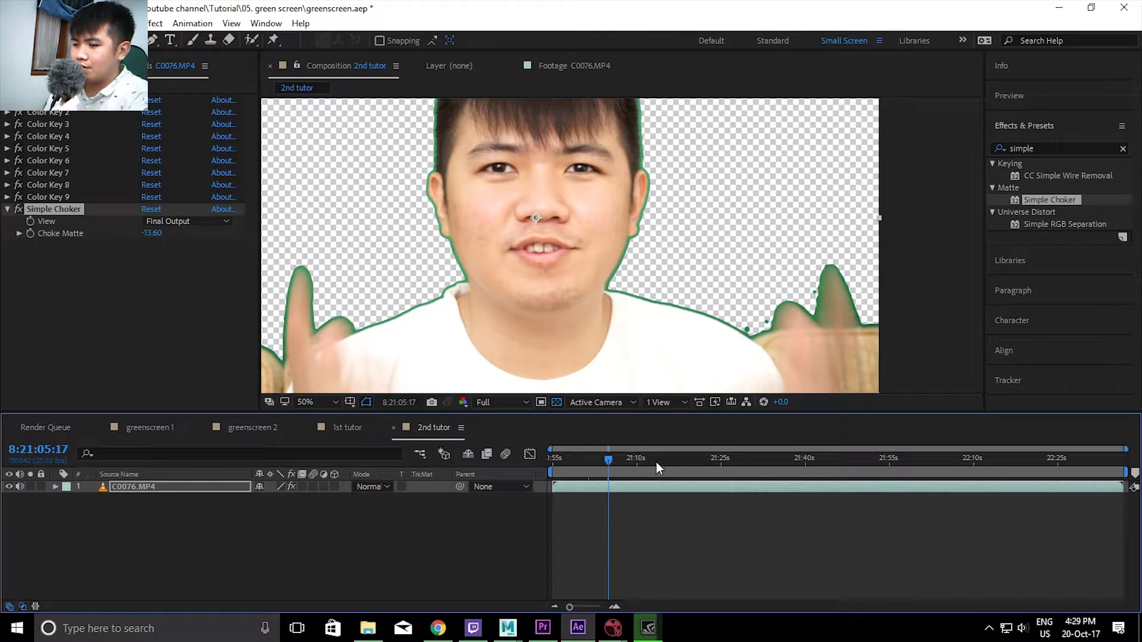
drag(656, 464, 714, 460)
click(774, 459)
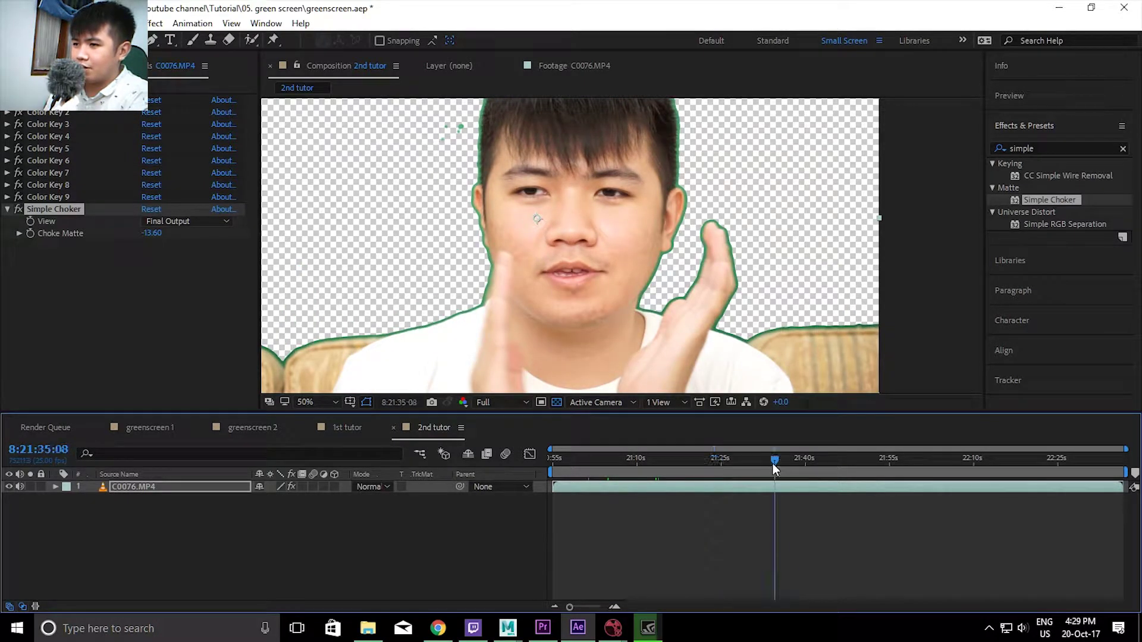
drag(548, 258, 552, 244)
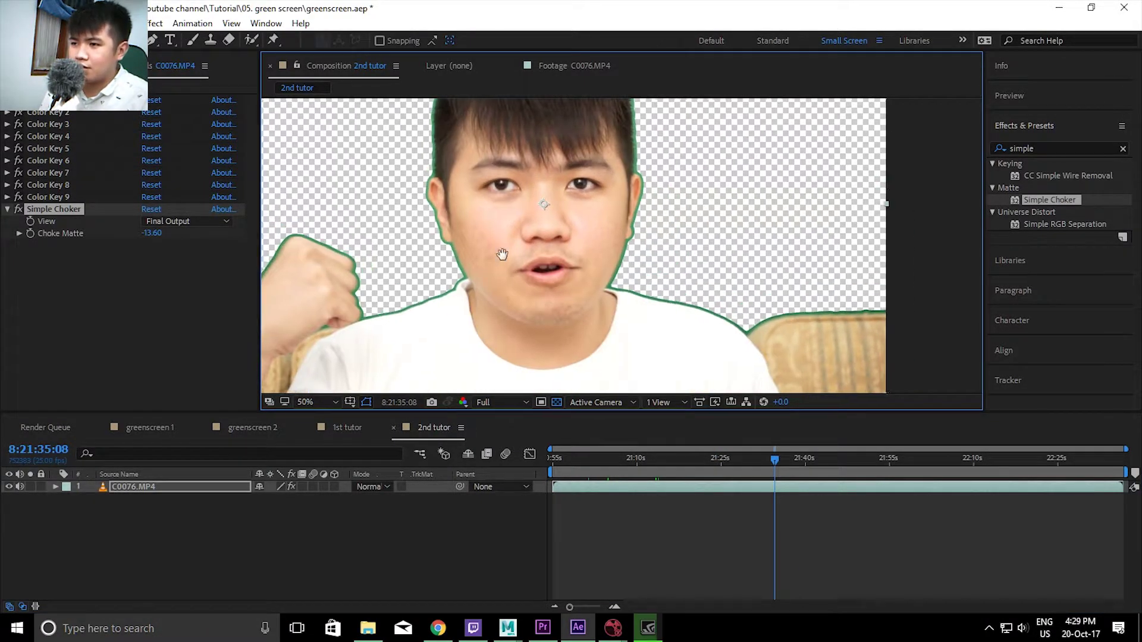
key(period)
drag(666, 268, 666, 345)
key(period)
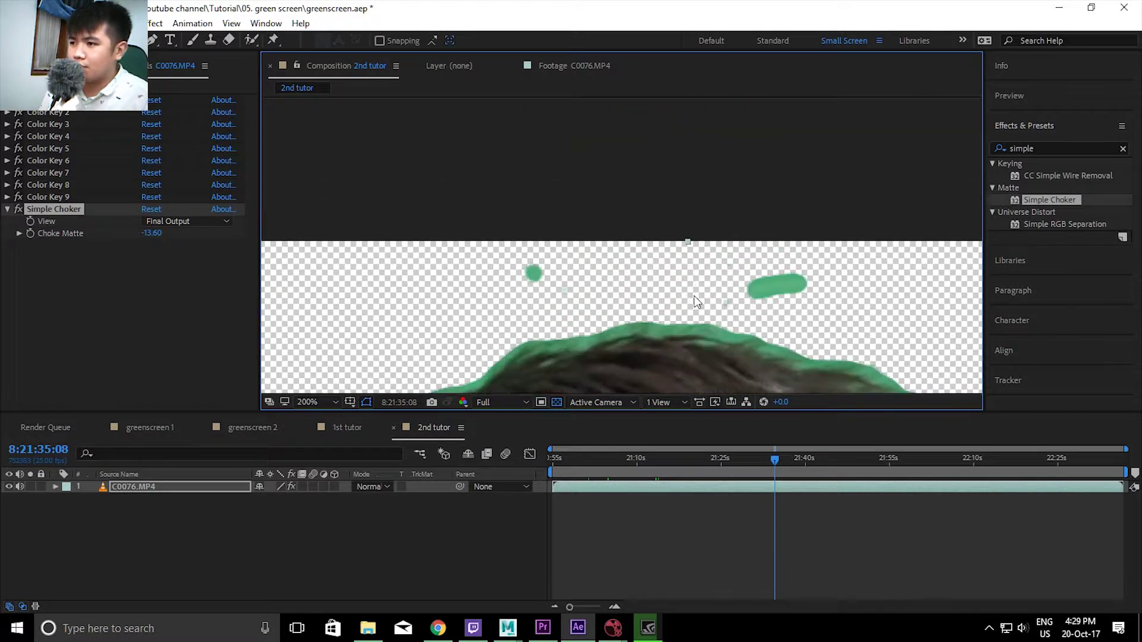
Duplicate Color Key 9 as Color Key 10, then collapse Color Key 10 and Simple Choker
click(47, 196)
key(ctrl+d)
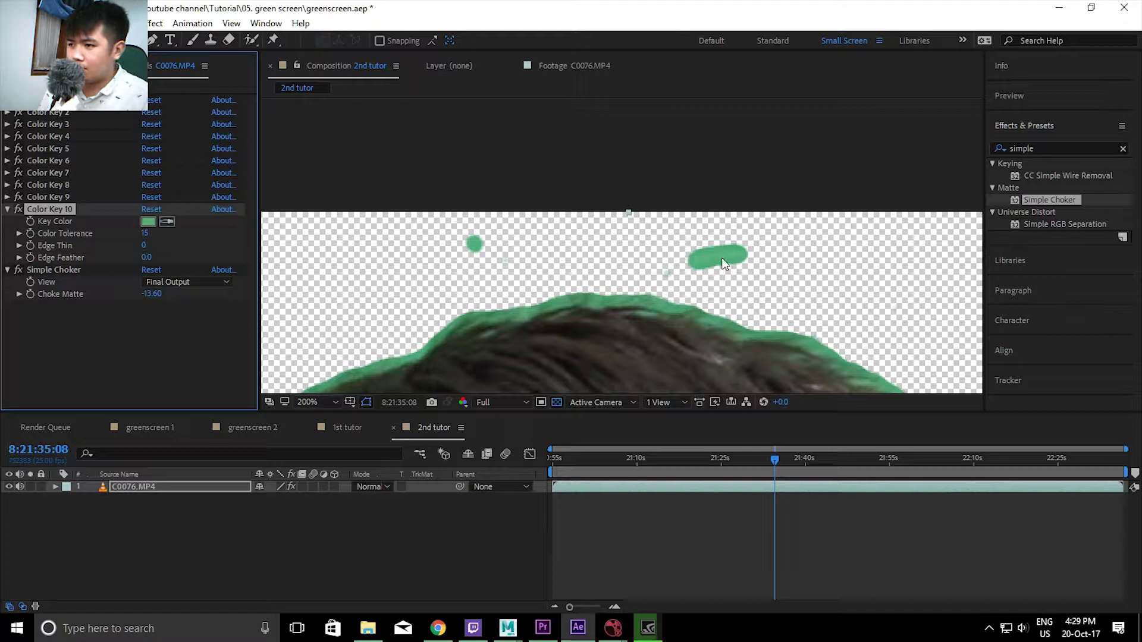
key(comma)
drag(676, 300, 511, 185)
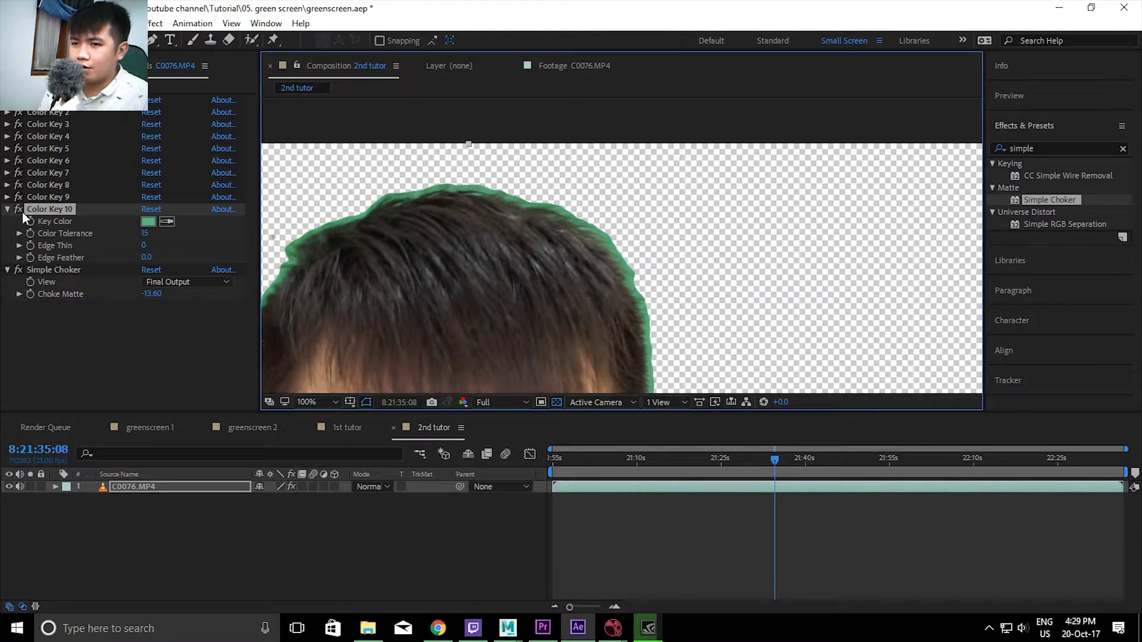
click(7, 210)
click(7, 222)
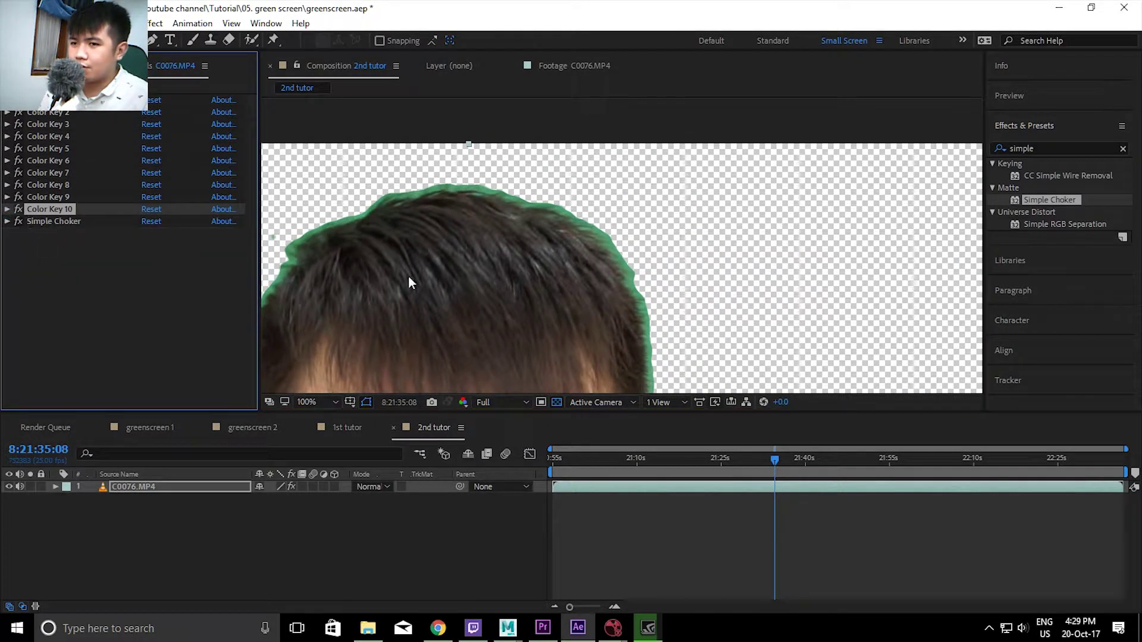
Search 'keyl' in Effects & Presets and apply Keylight (1.2) to C0076.MP4
click(1123, 148)
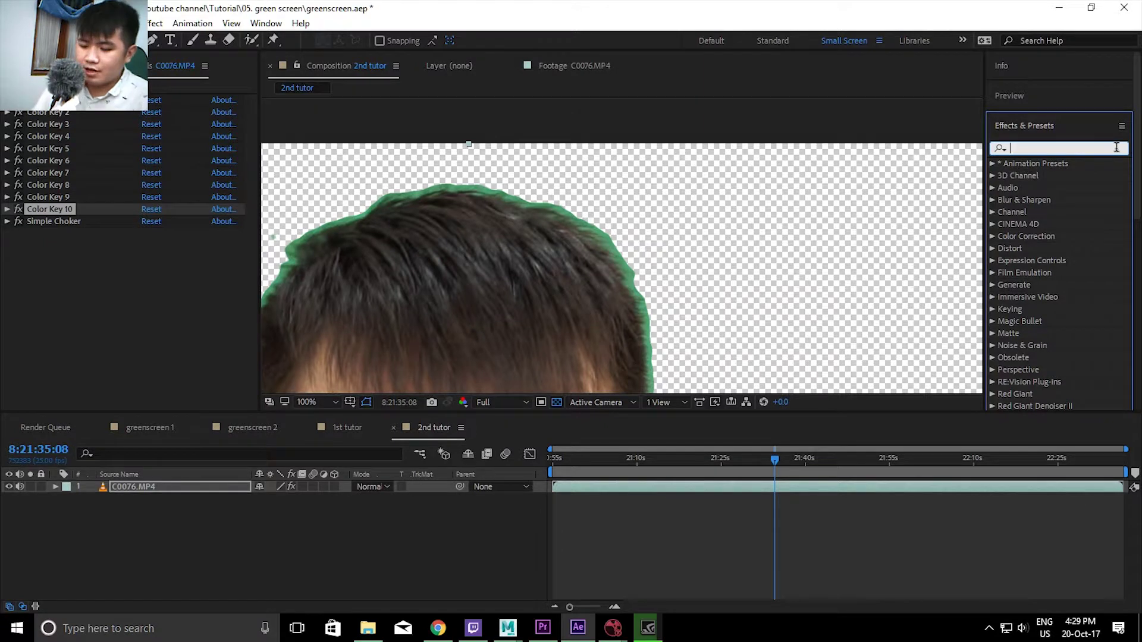
text(keyl)
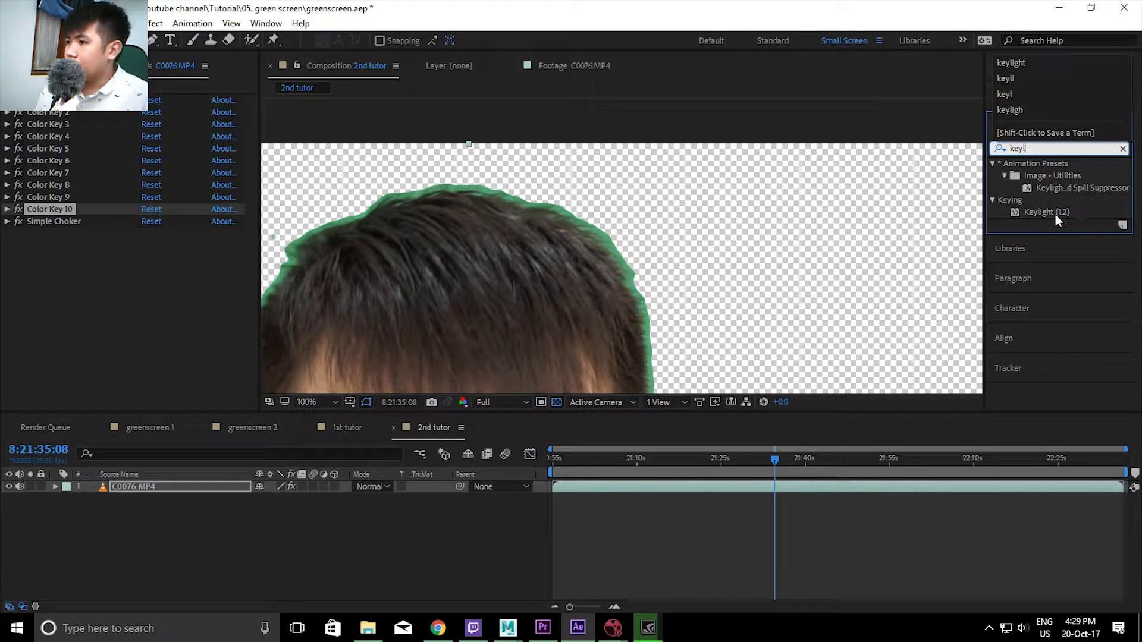
drag(1057, 220, 631, 224)
scroll(566, 160, up, 2)
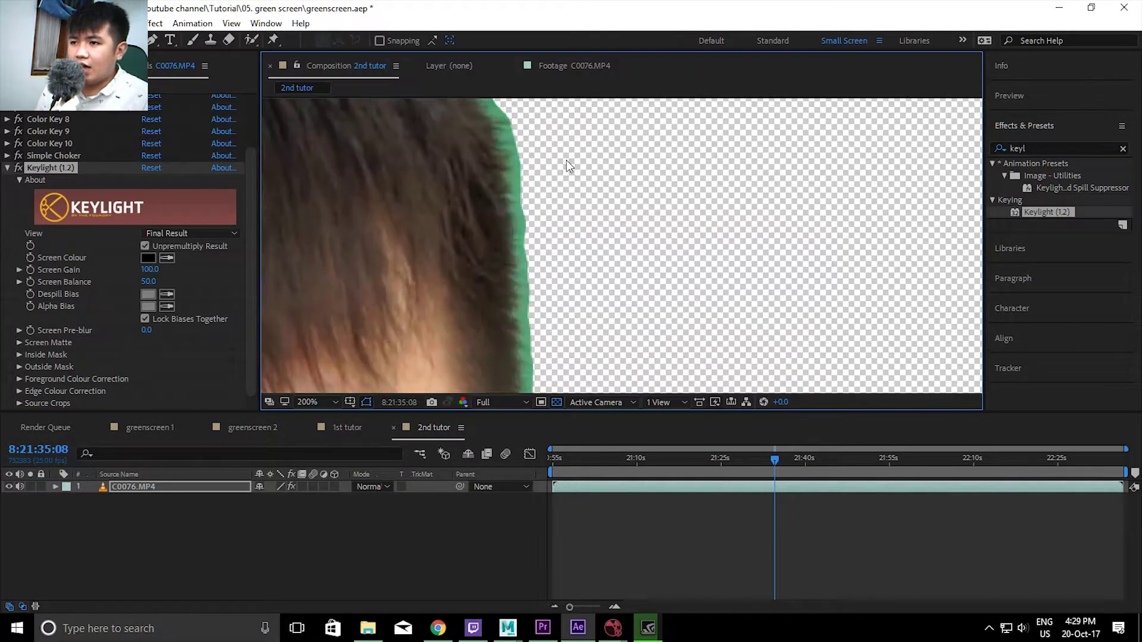
drag(567, 159, 559, 259)
Eyedrop the green screen to set Keylight's Screen Colour
click(167, 258)
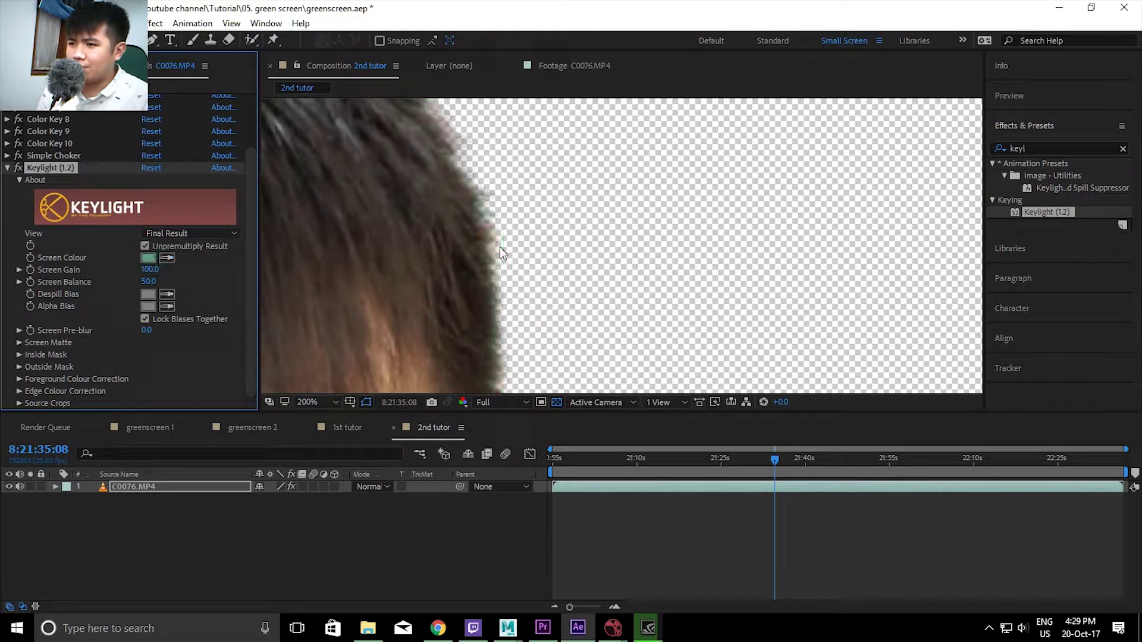
click(499, 248)
drag(500, 247, 582, 273)
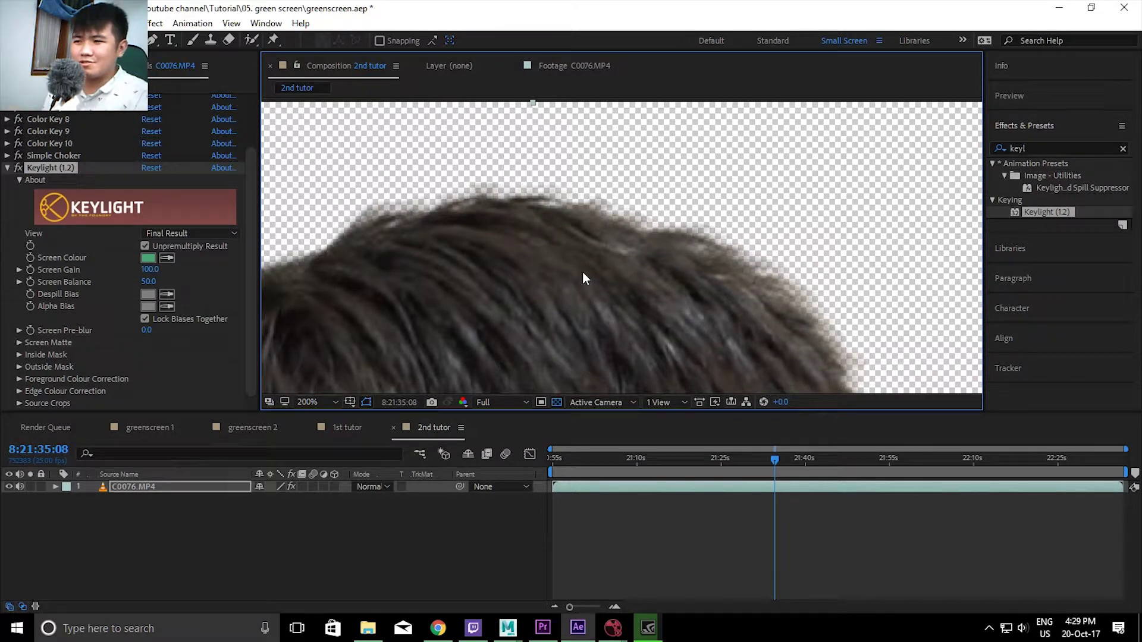
Zoom and pan the viewer to check the key along the raised hand and table
scroll(582, 272, down, 6)
scroll(726, 176, up, 2)
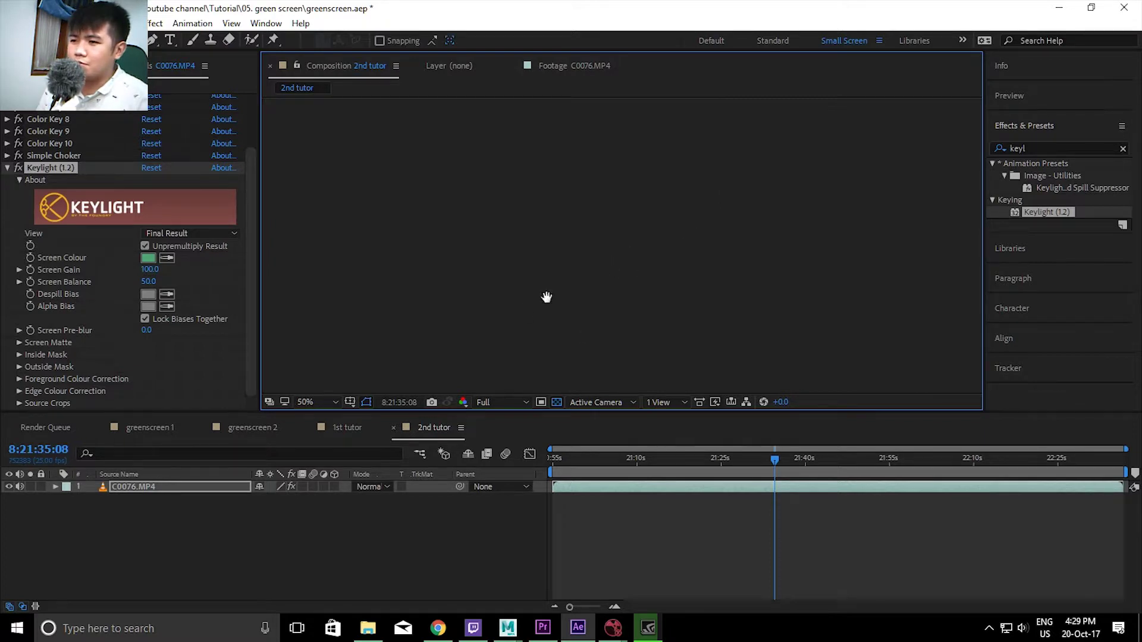
scroll(541, 300, up, 5)
scroll(627, 230, up, 3)
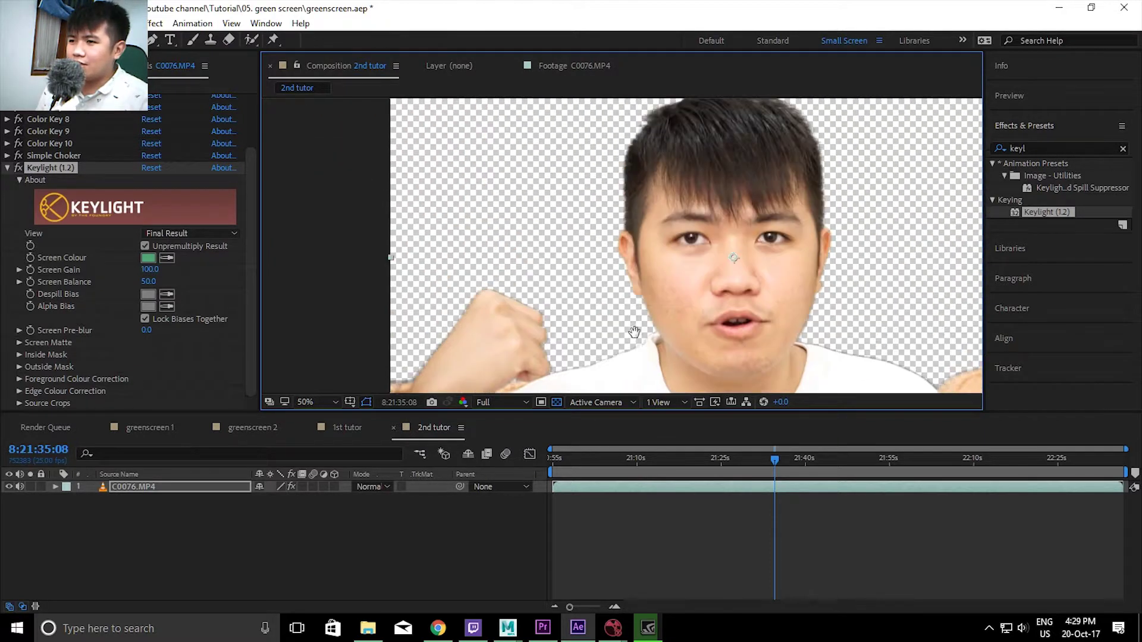
scroll(602, 276, up, 2)
scroll(602, 276, up, 2)
scroll(602, 275, up, 2)
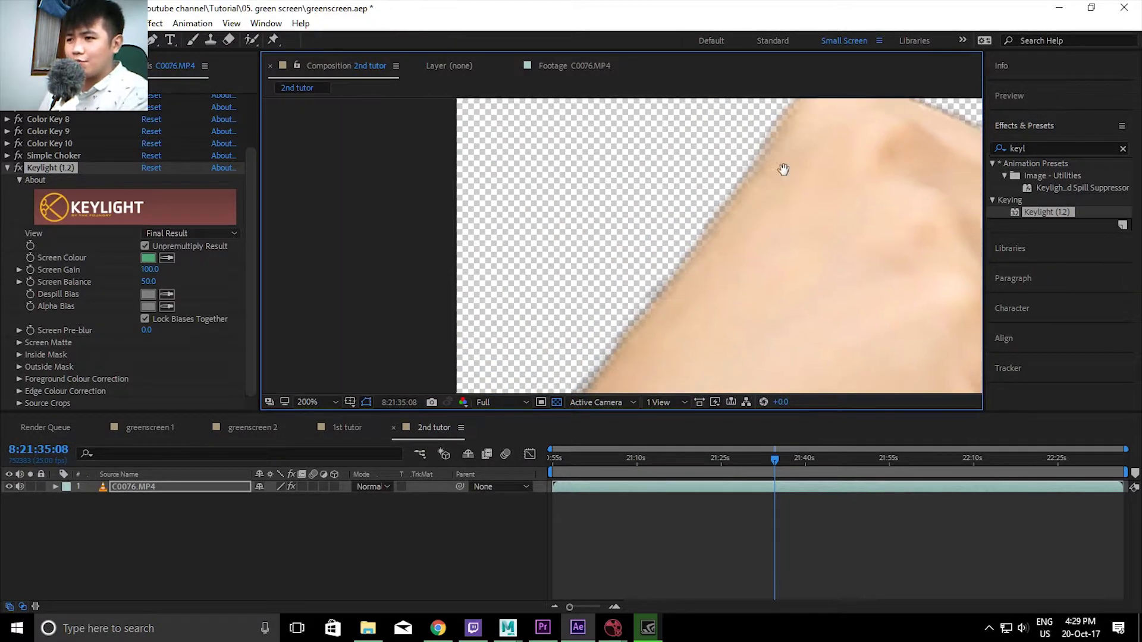
drag(481, 299, 762, 305)
scroll(743, 258, down, 2)
drag(632, 304, 524, 324)
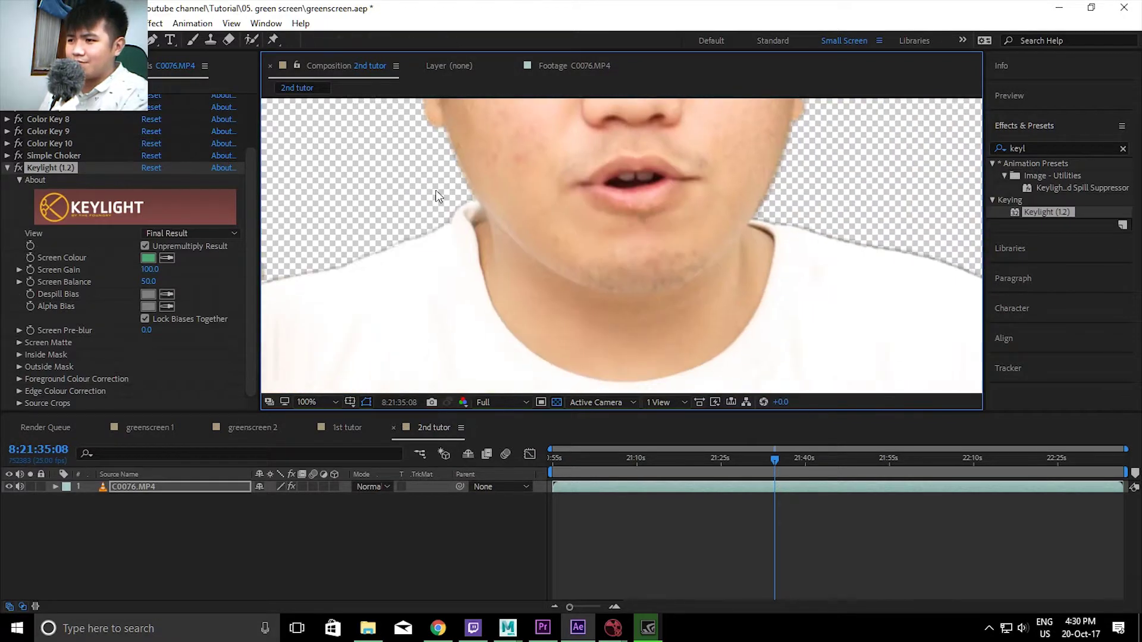
Expand Keylight's Screen Matte settings and set the View to Screen Matte
key(v)
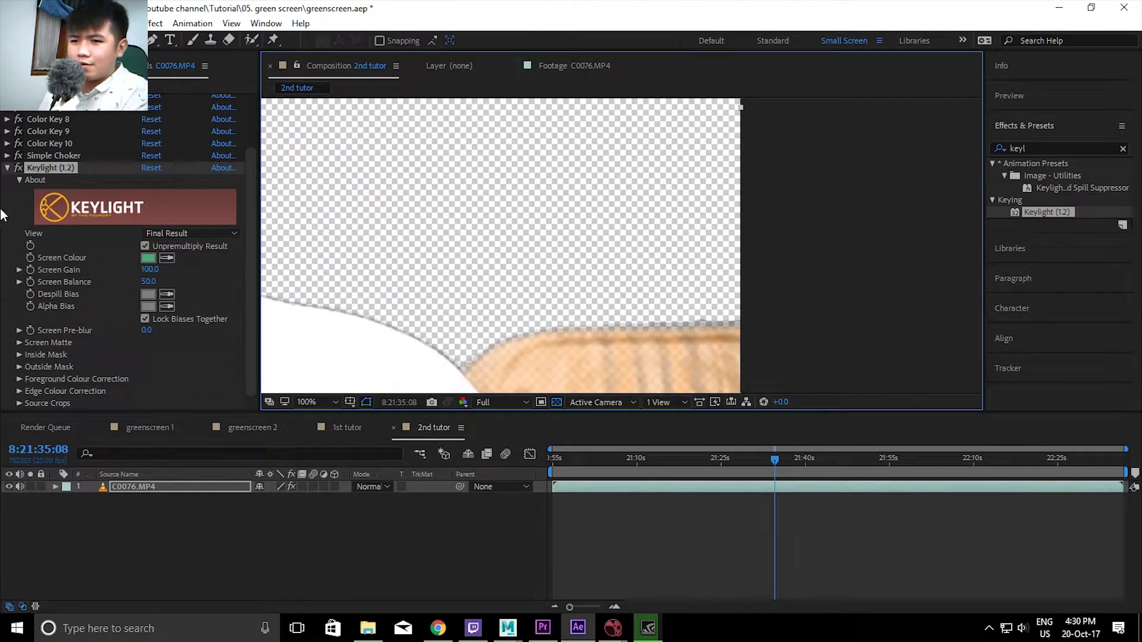
click(19, 343)
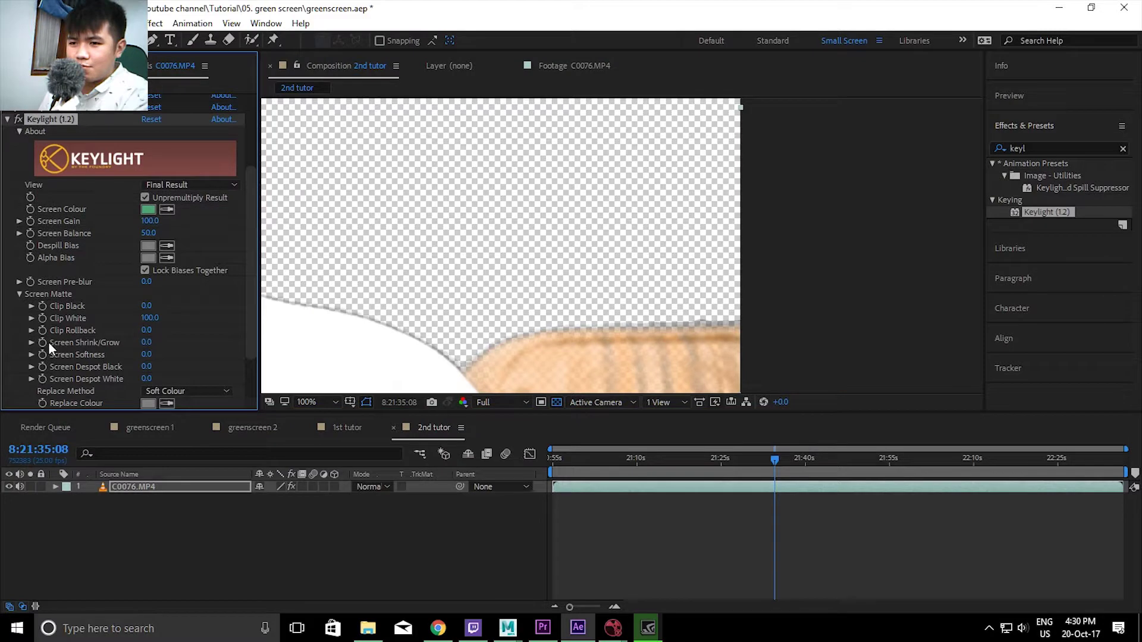
click(178, 185)
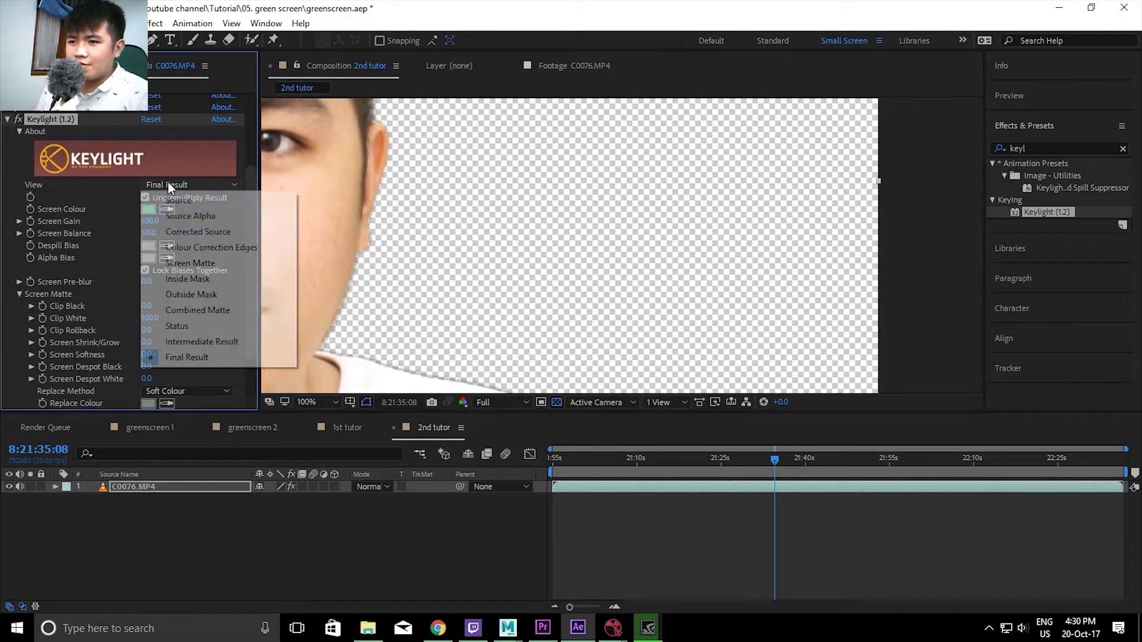
click(196, 263)
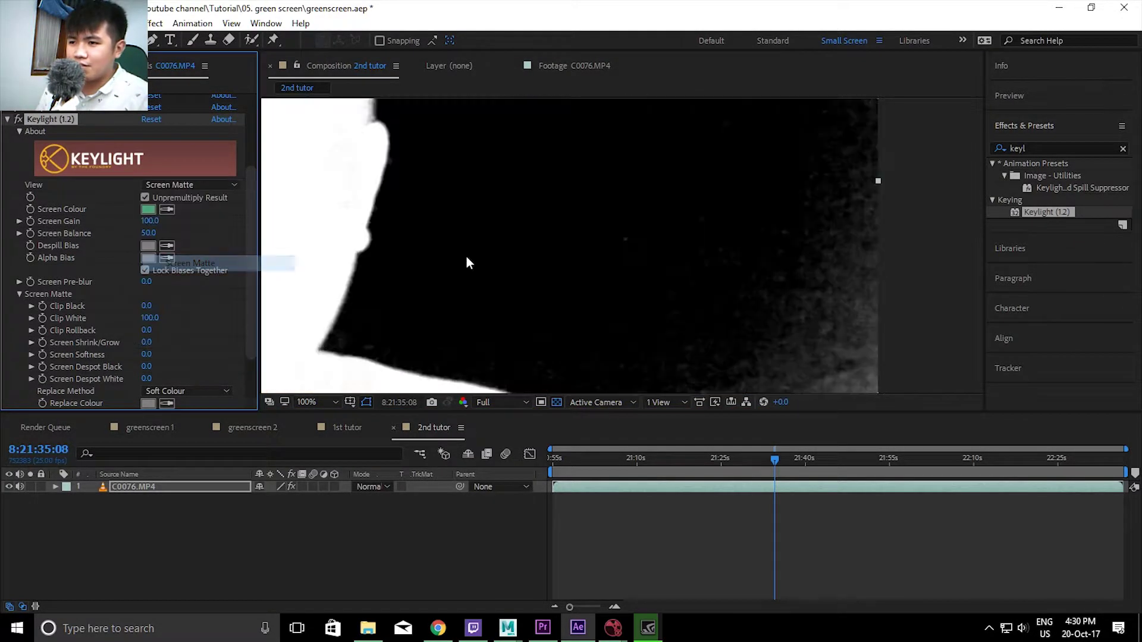
Inspect the head matte for noise and raise Screen Gain to 116
drag(679, 340, 571, 295)
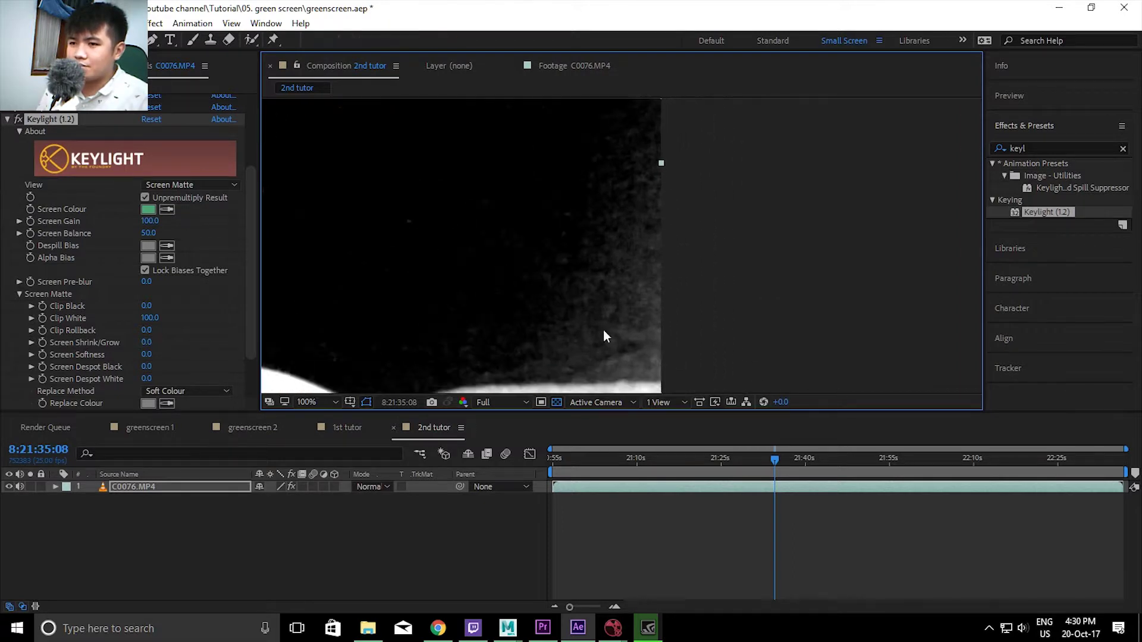
scroll(606, 273, down, 2)
drag(451, 222, 595, 212)
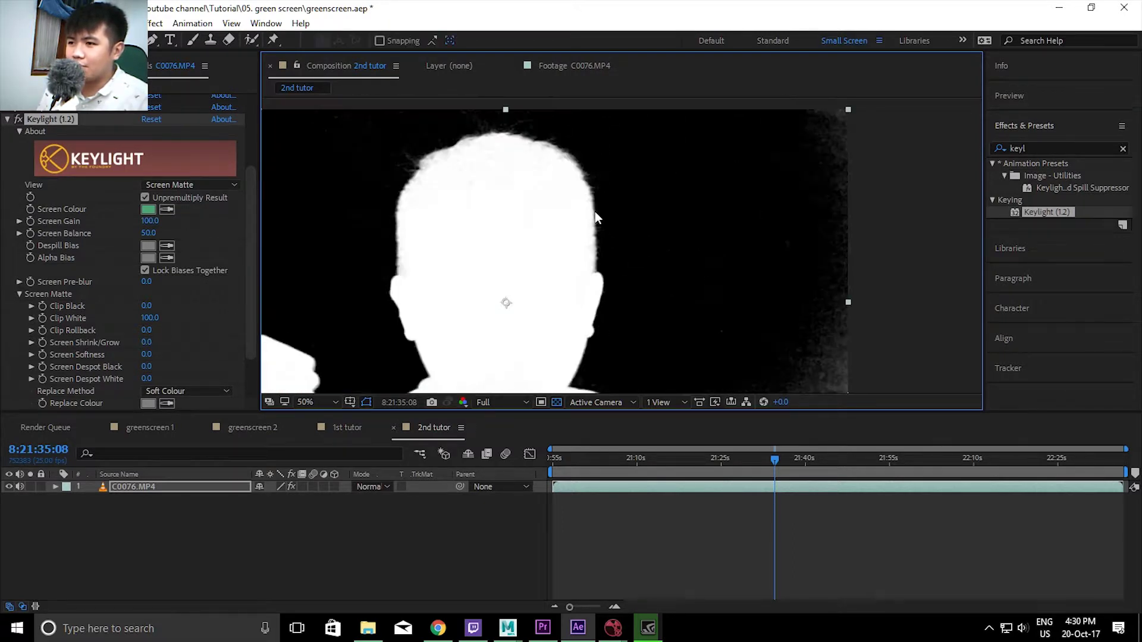
scroll(525, 214, up, 2)
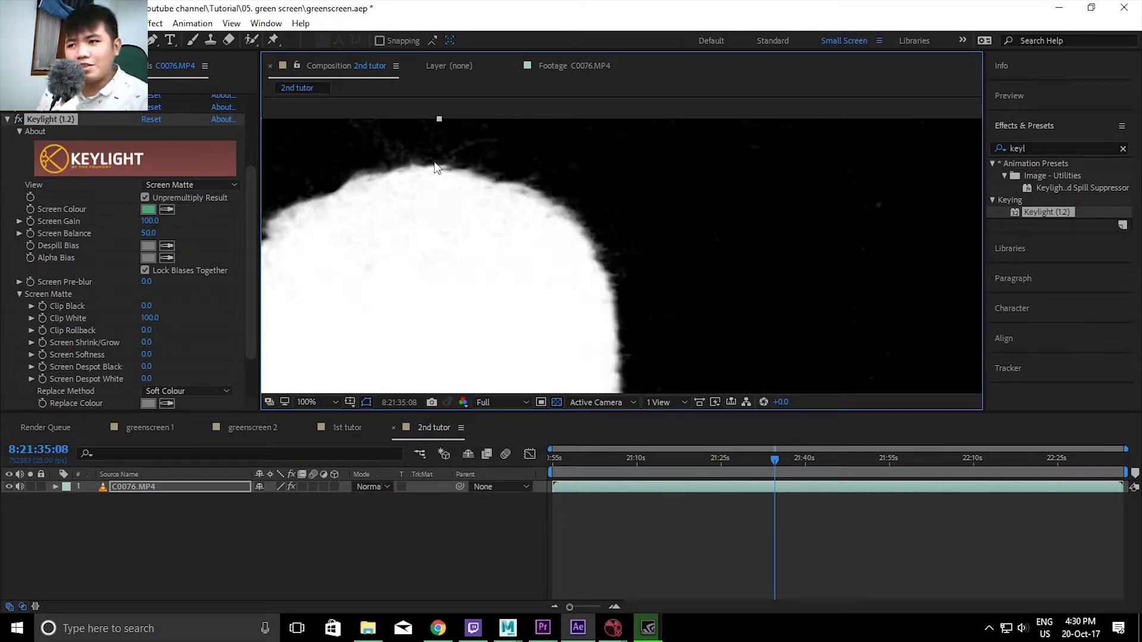
scroll(399, 164, up, 2)
drag(454, 186, 611, 305)
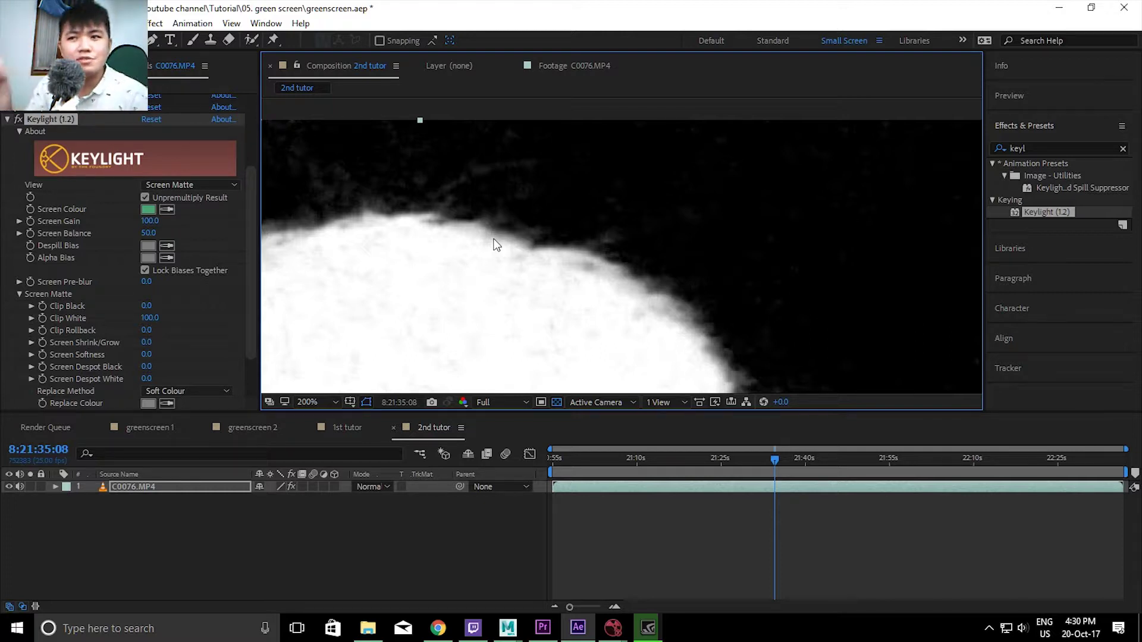
scroll(626, 248, down, 2)
scroll(612, 273, down, 2)
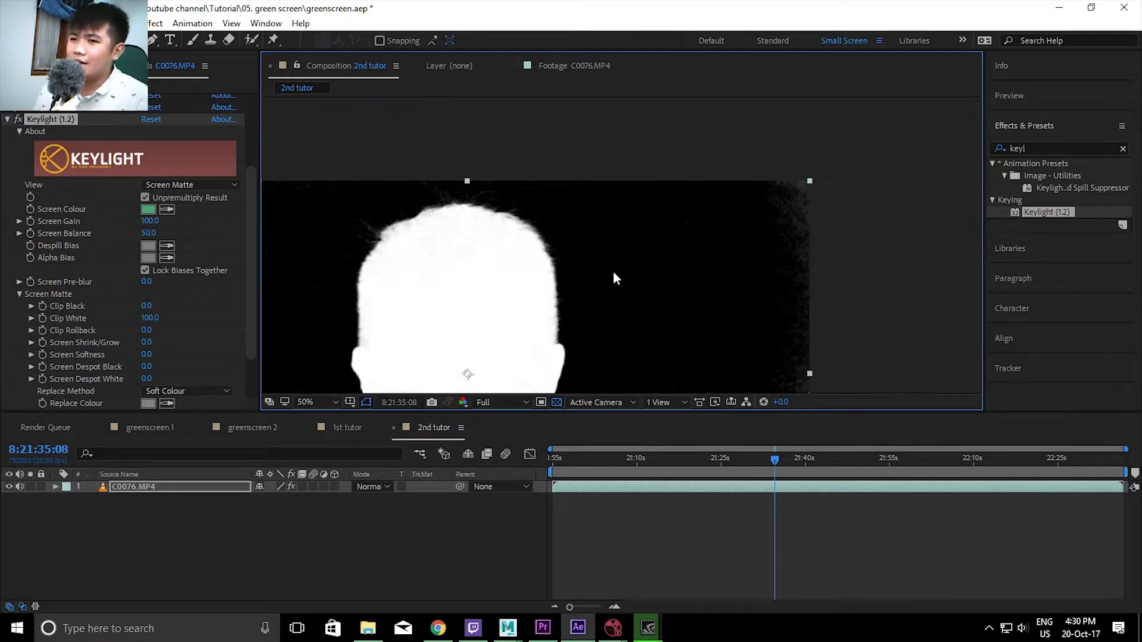
drag(612, 272, 528, 223)
scroll(568, 283, up, 2)
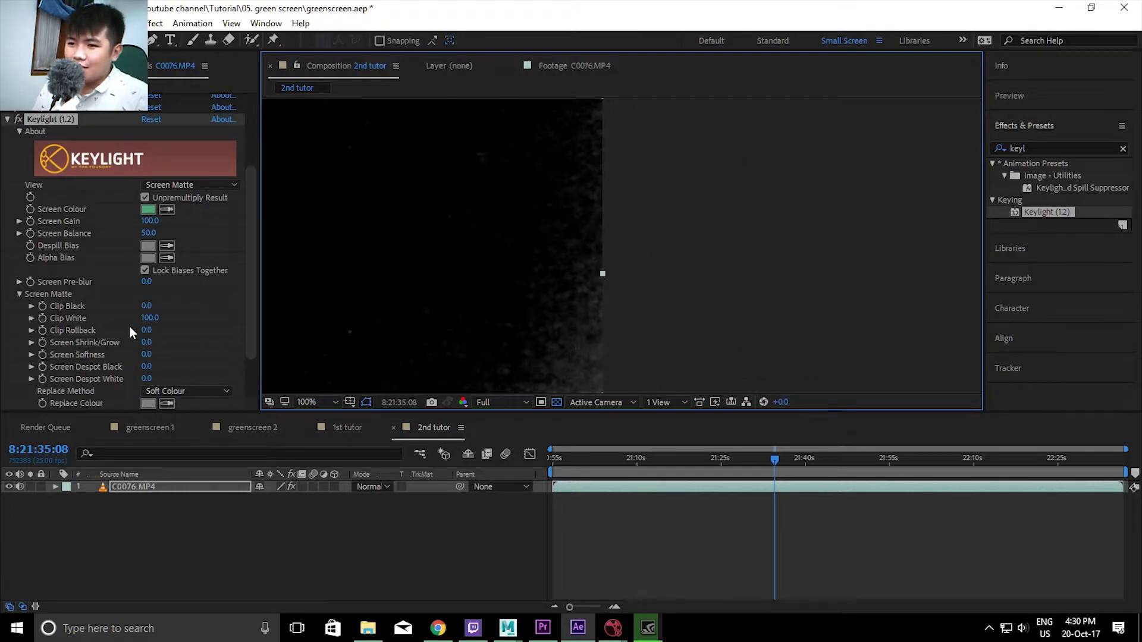
drag(397, 313, 416, 240)
drag(419, 292, 423, 212)
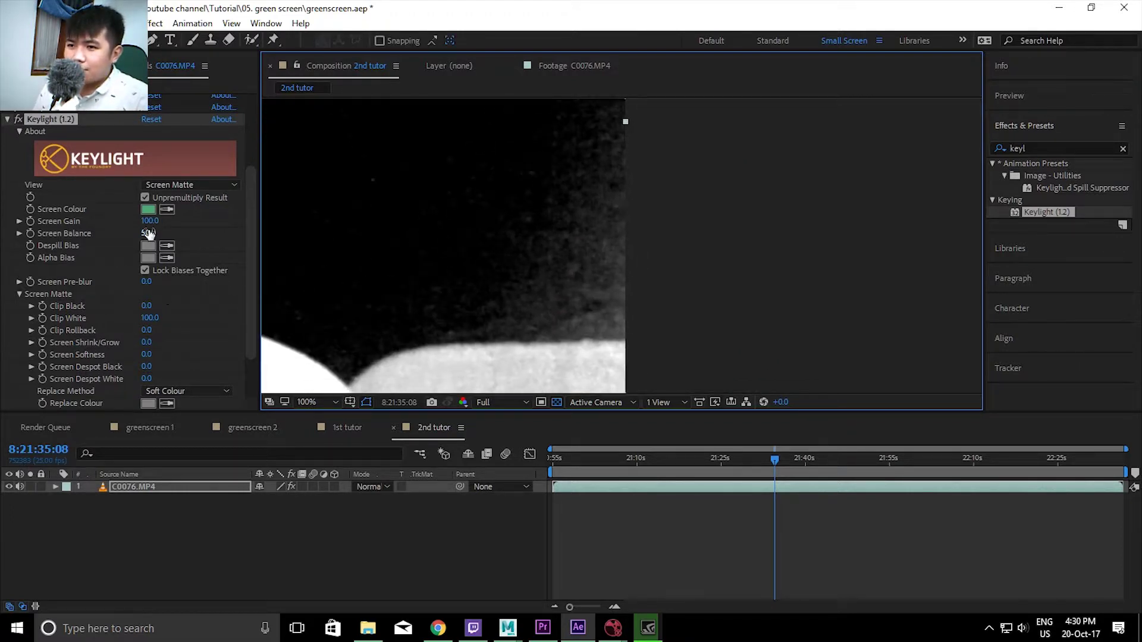
drag(147, 224, 162, 224)
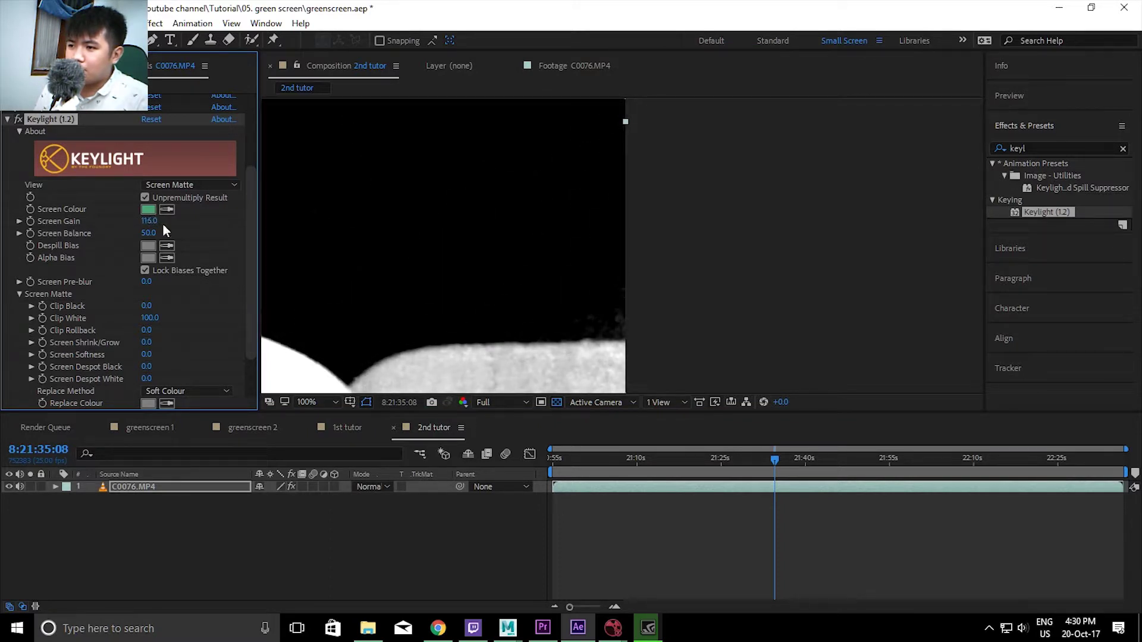
scroll(683, 298, down, 2)
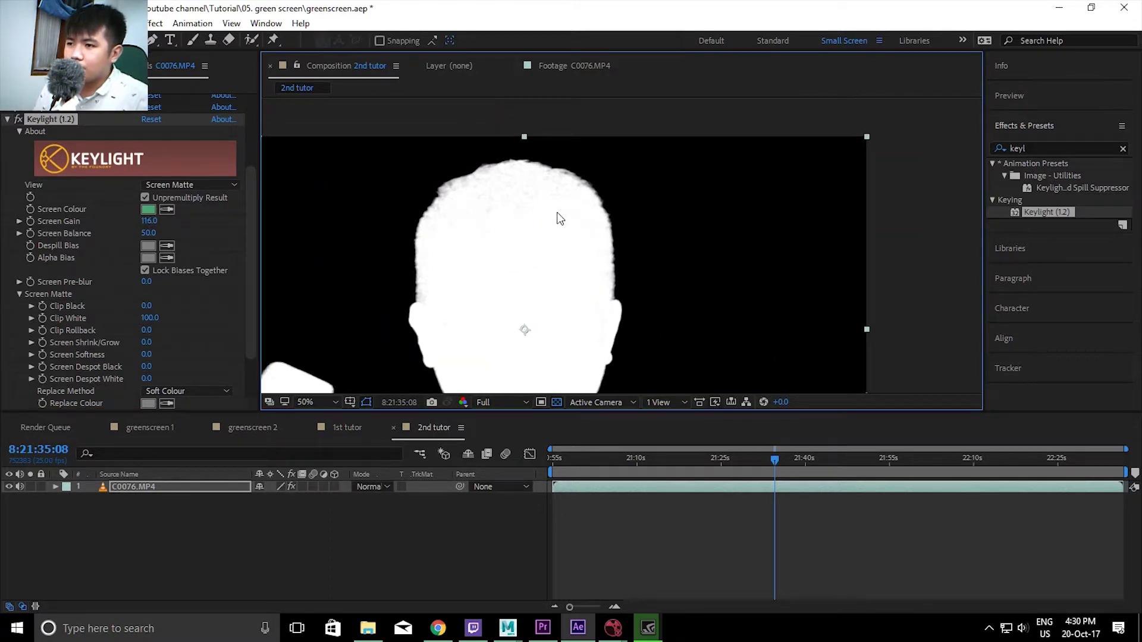
Undo the Screen Gain and Screen Balance trials, then raise Clip Black to 27
key(ctrl+z)
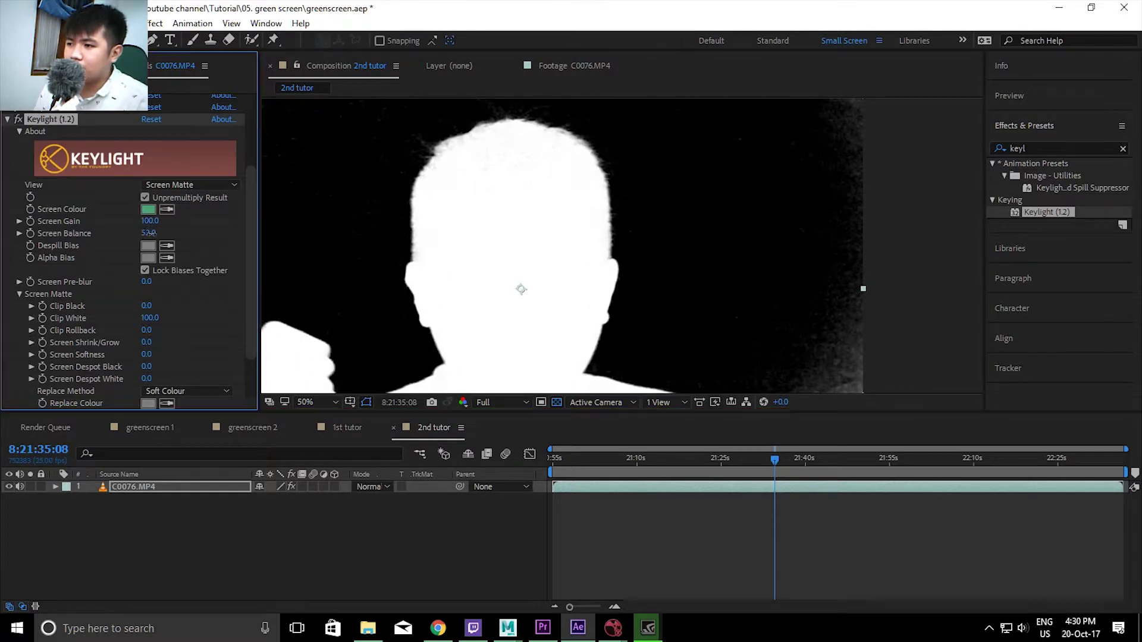
mouse_move(144, 233)
mouse_down()
mouse_move(171, 231)
mouse_move(157, 223)
mouse_up()
key(ctrl+z)
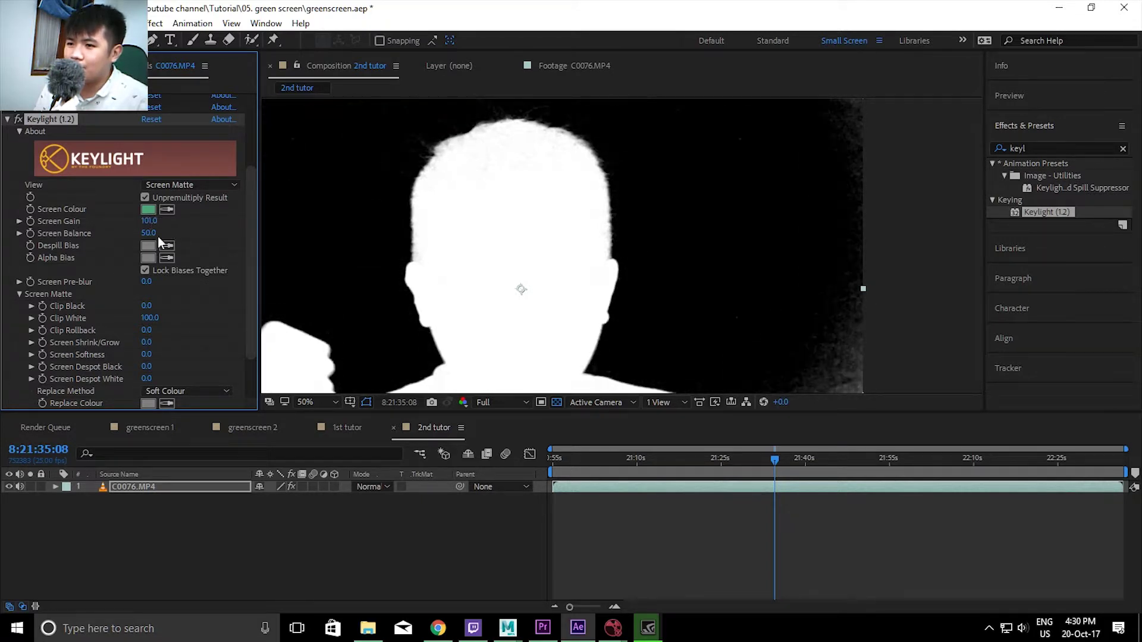
drag(145, 306, 146, 305)
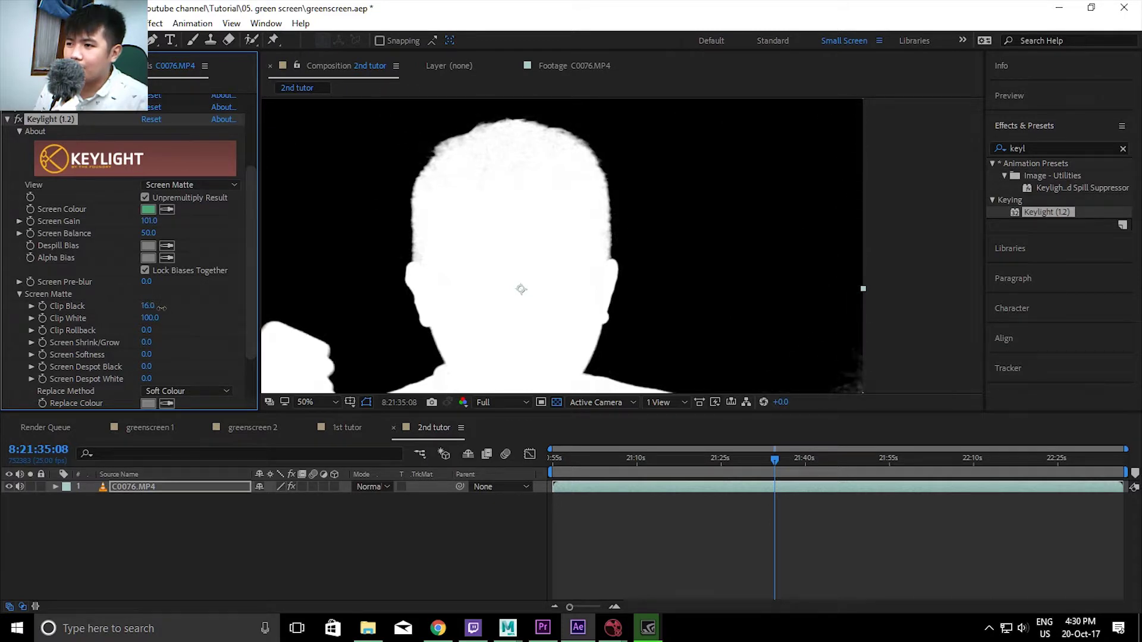
drag(146, 305, 166, 306)
mouse_move(455, 298)
mouse_down()
mouse_move(540, 202)
mouse_move(648, 254)
mouse_up()
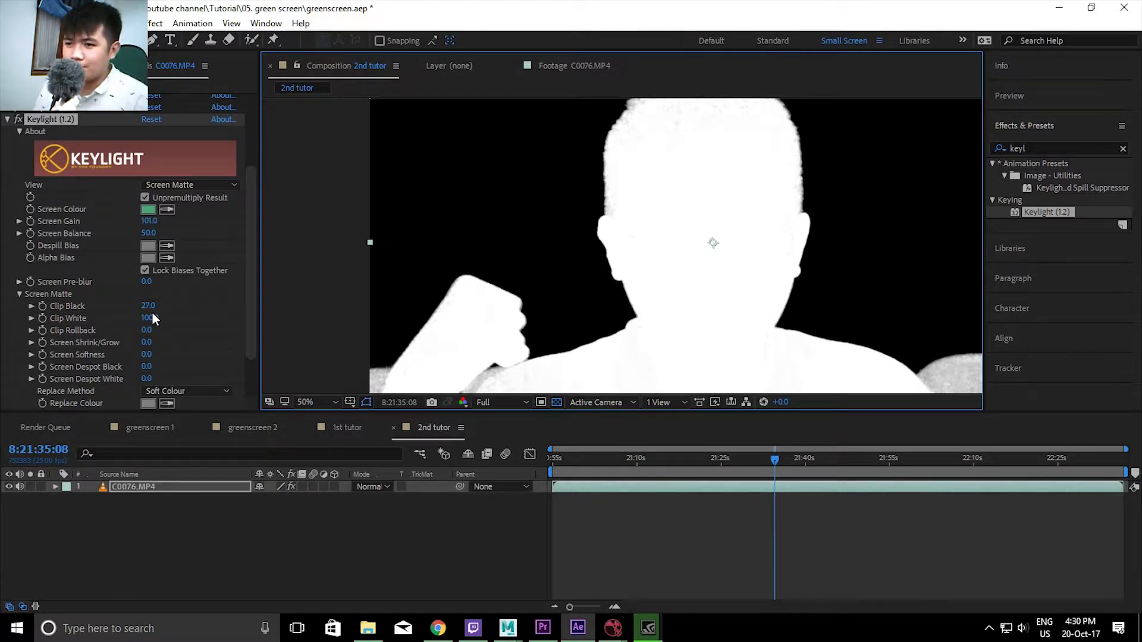
drag(528, 235, 526, 233)
drag(528, 331, 254, 331)
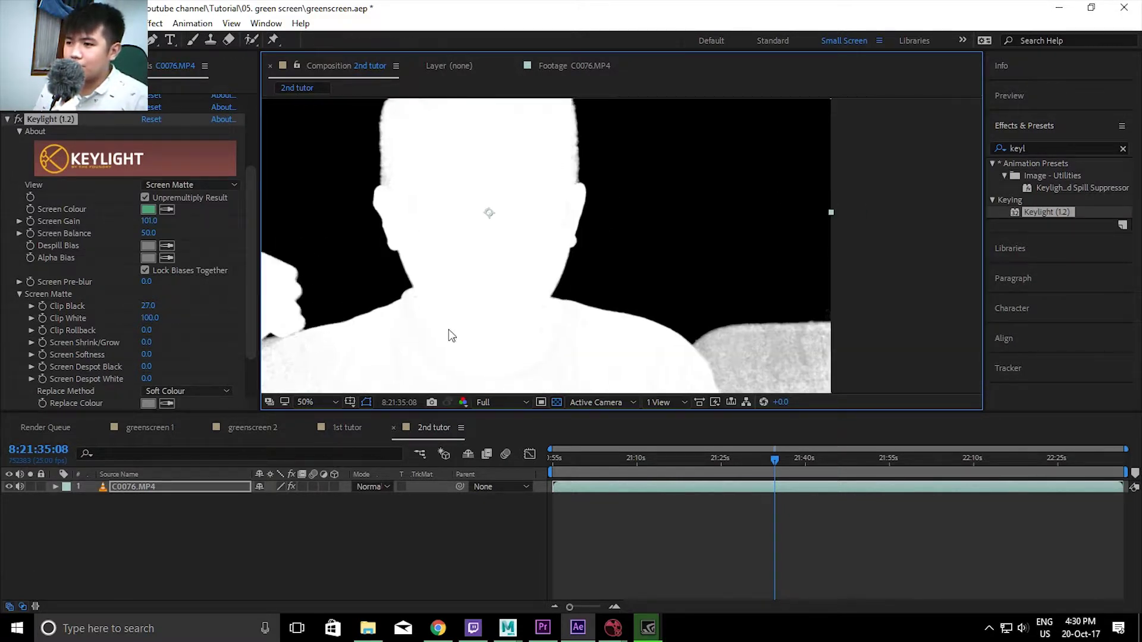
Lower Clip White to 82 to solidify the subject in the matte
drag(149, 319, 169, 320)
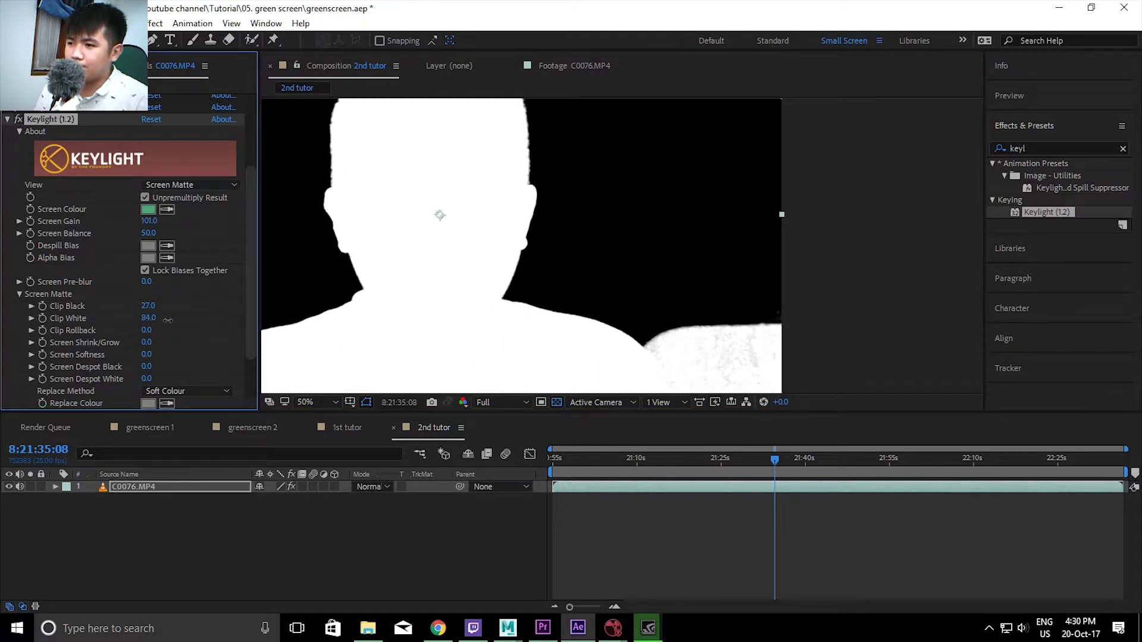
drag(528, 344, 382, 359)
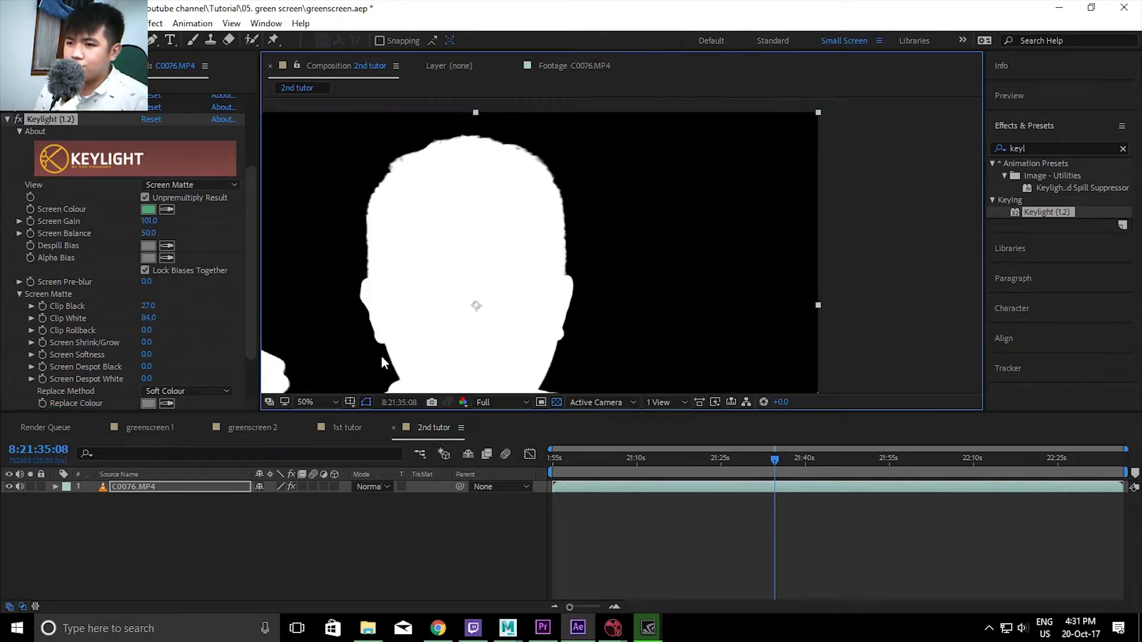
drag(508, 358, 413, 276)
mouse_move(149, 319)
mouse_down()
mouse_move(164, 320)
mouse_move(137, 321)
mouse_up()
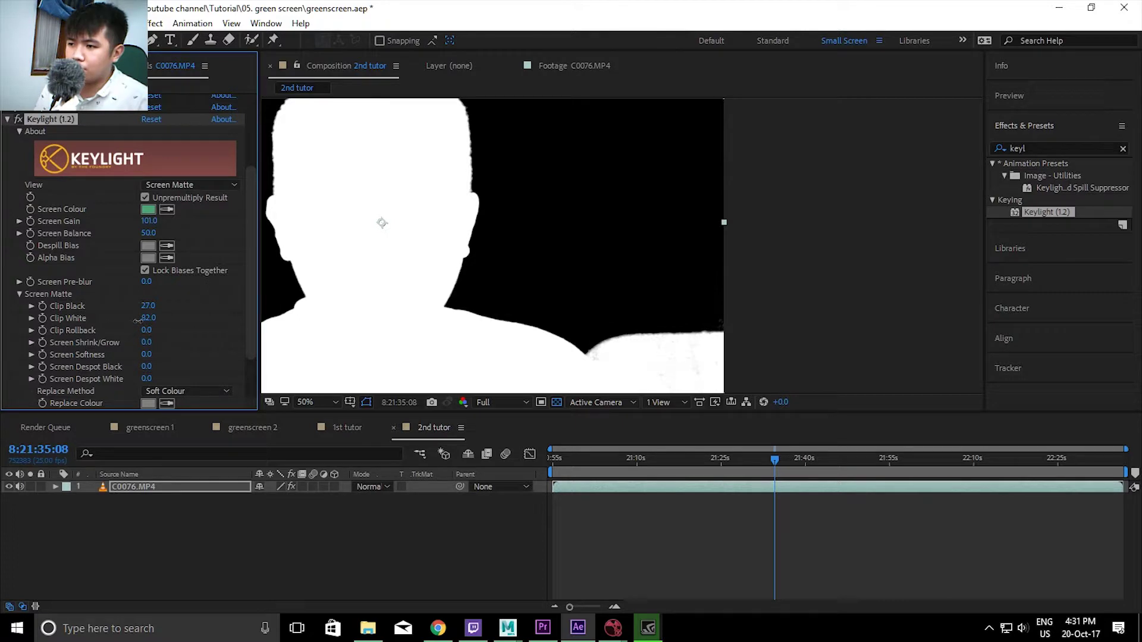
scroll(517, 176, up, 1)
scroll(518, 175, up, 1)
Compare Keylight's Source view against the Final Result
click(156, 182)
click(175, 196)
click(201, 185)
click(198, 351)
scroll(531, 191, up, 2)
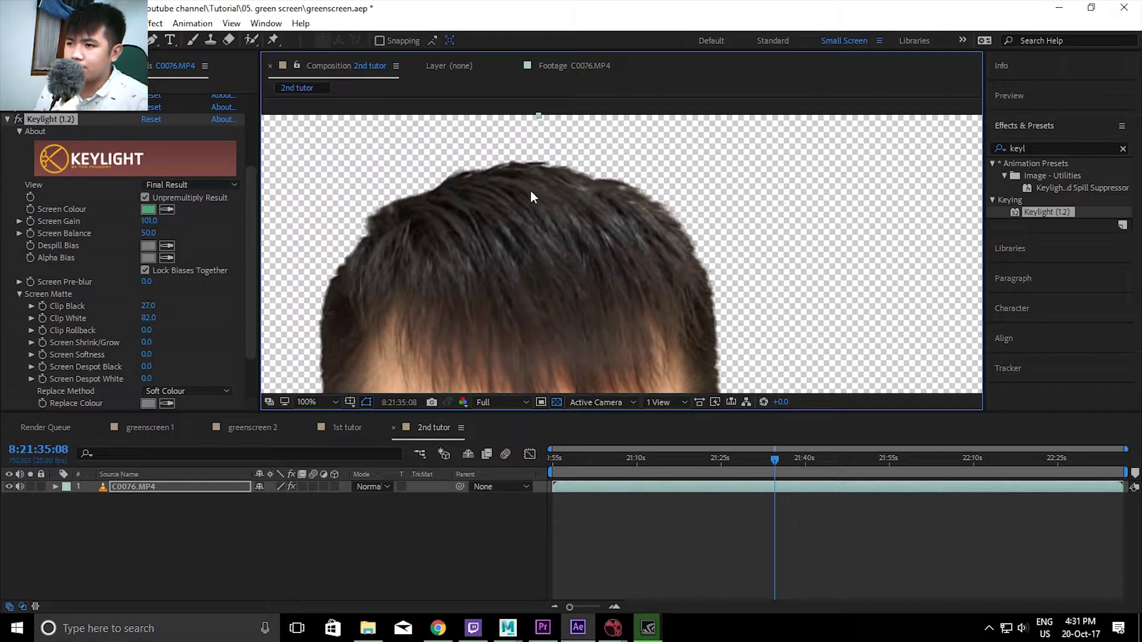
scroll(532, 195, up, 2)
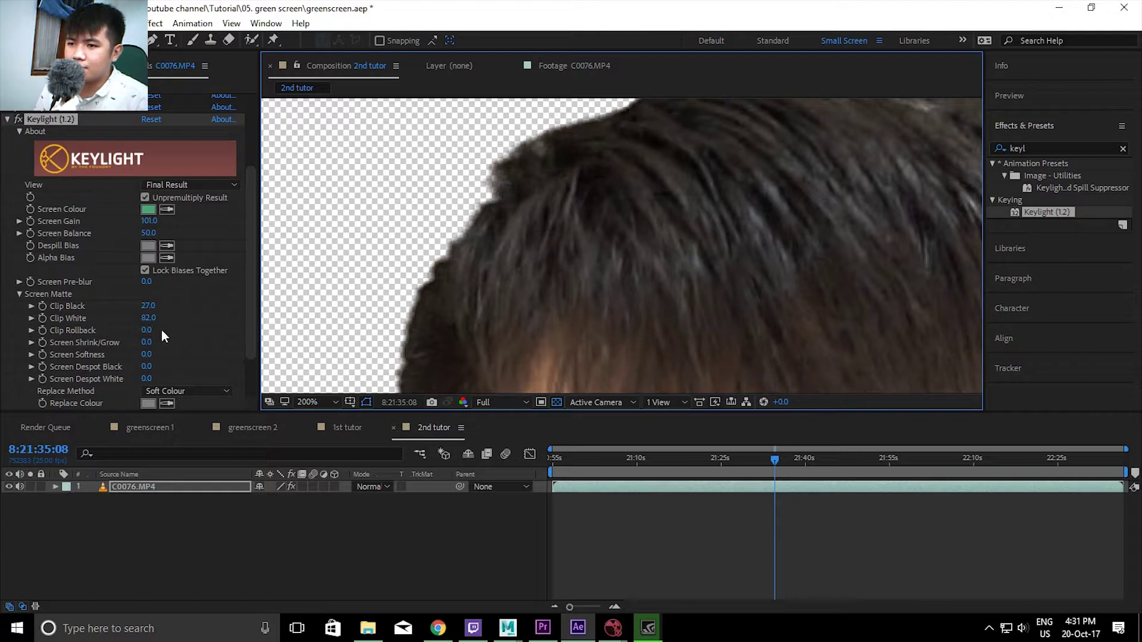
click(190, 303)
key(ctrl+z)
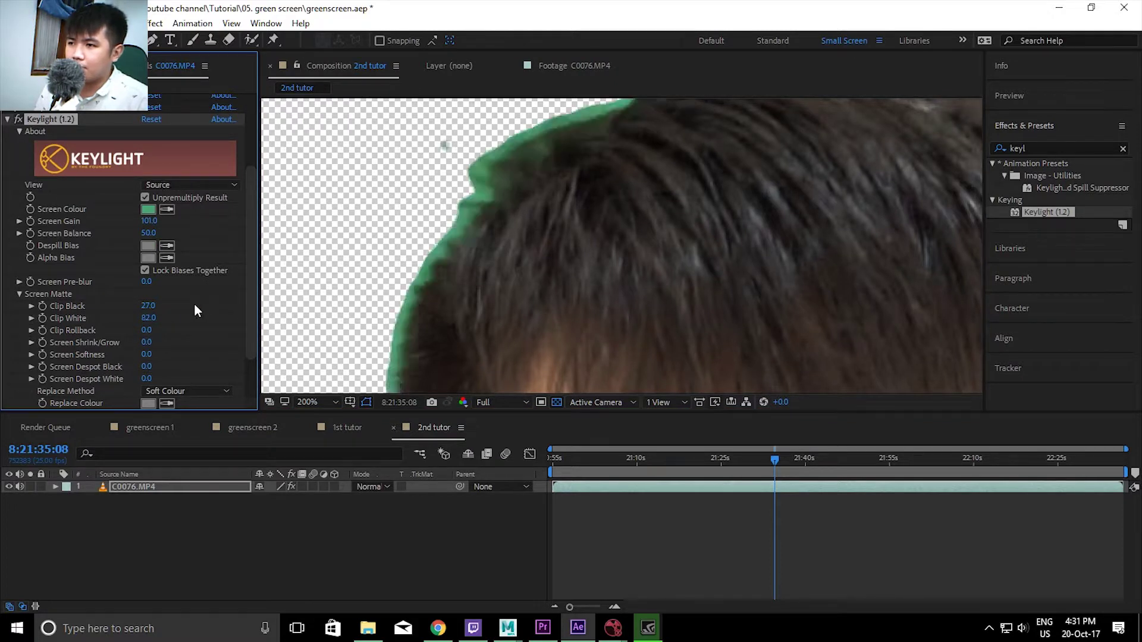
key(ctrl+shift+z)
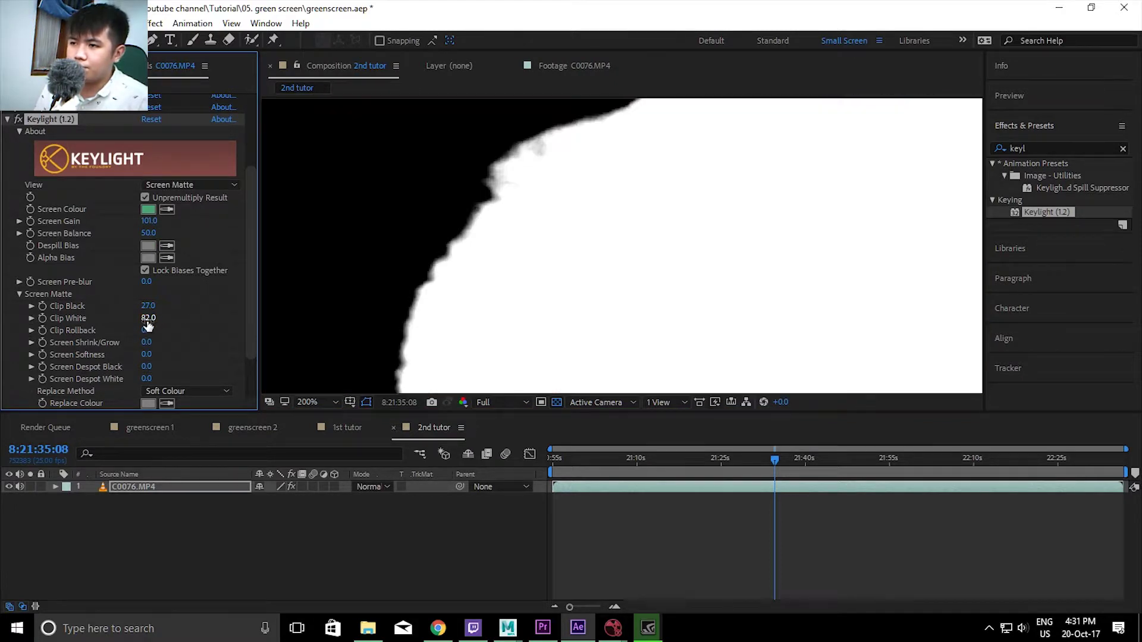
Switch between Screen Matte and Final Result views to check the hair key
click(176, 182)
click(122, 191)
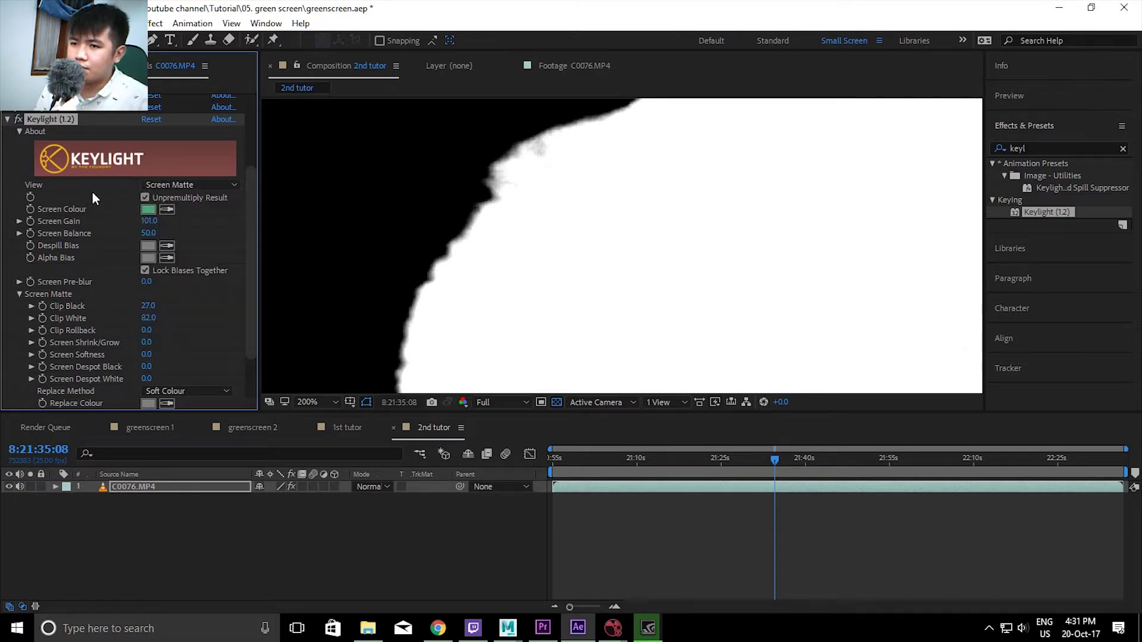
click(186, 188)
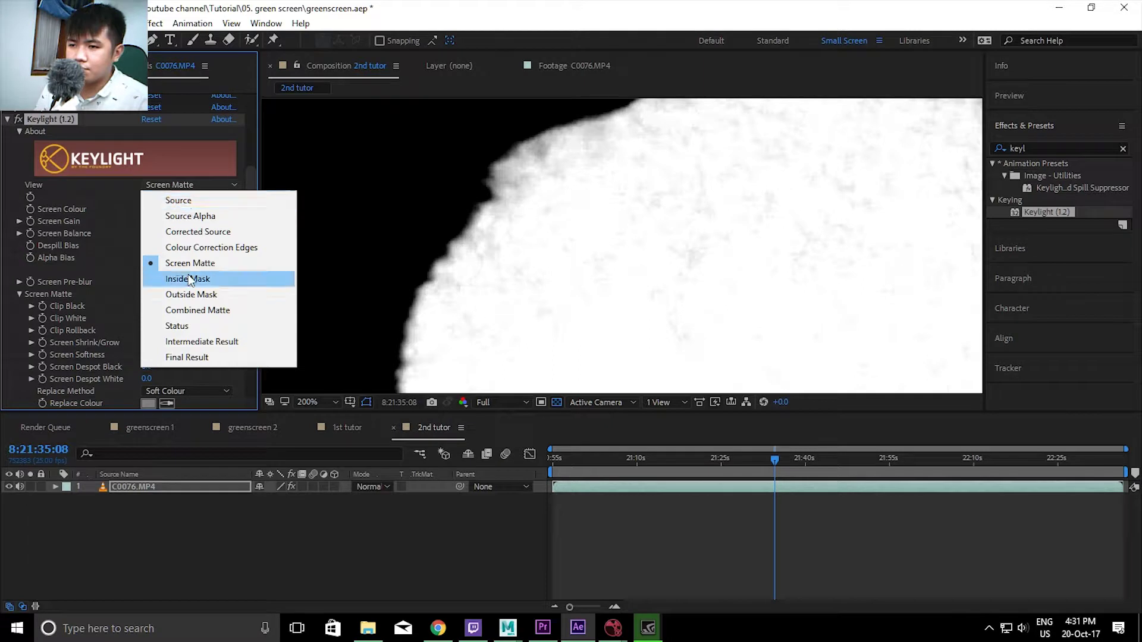
click(196, 358)
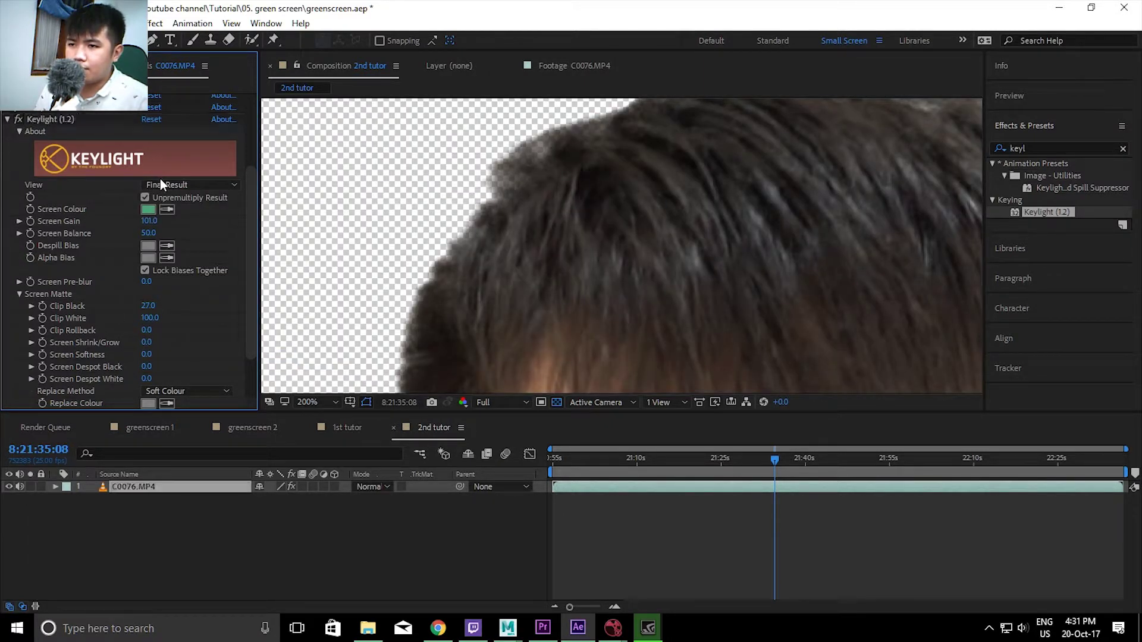
scroll(609, 338, down, 3)
scroll(357, 177, up, 1)
scroll(357, 178, down, 2)
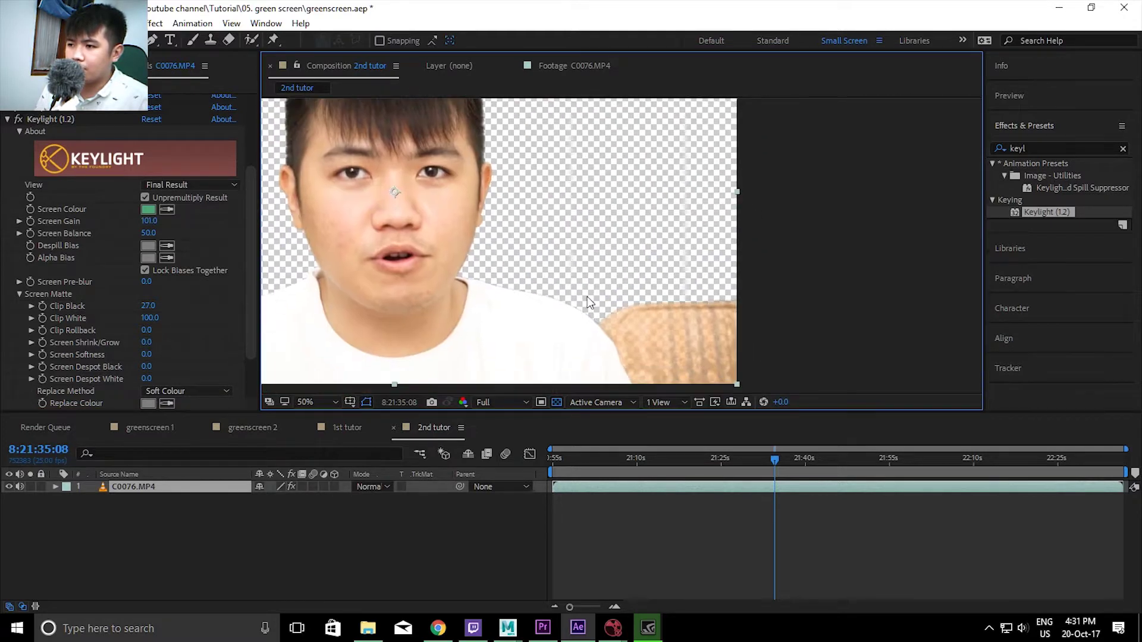
In Screen Matte view, lower Clip White to 87 to brighten grey matte areas
click(174, 187)
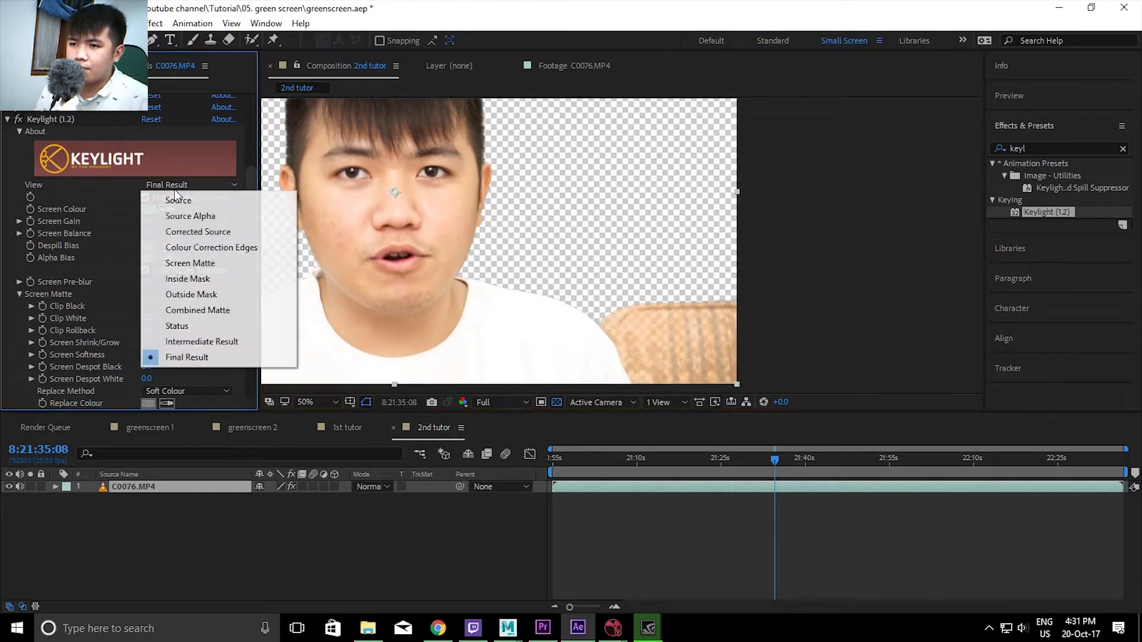
click(190, 263)
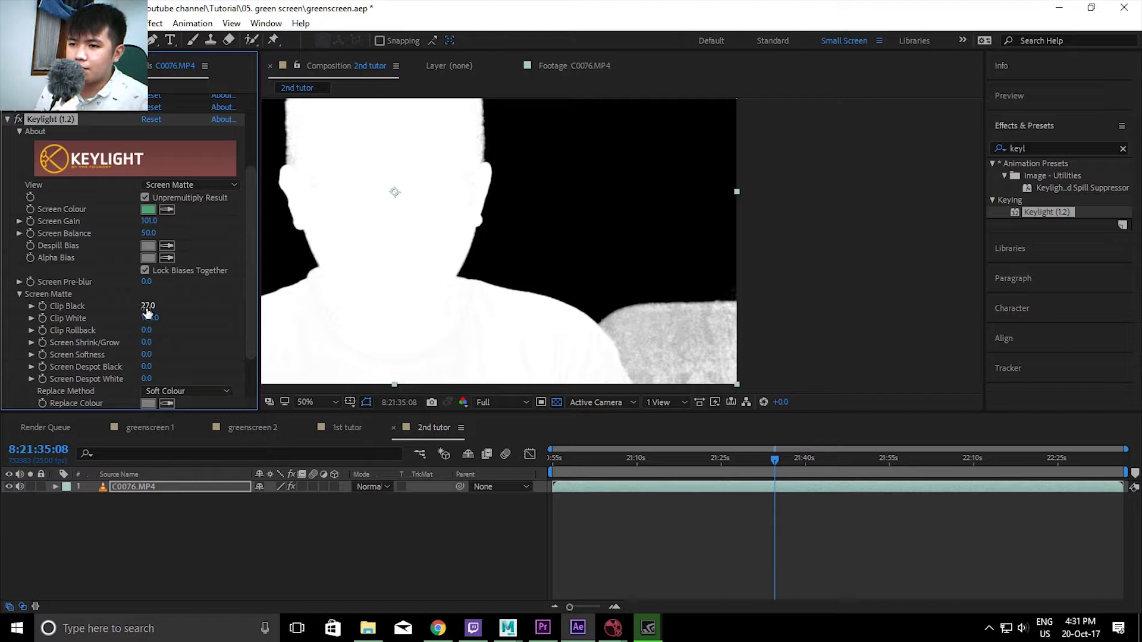
drag(152, 319, 147, 320)
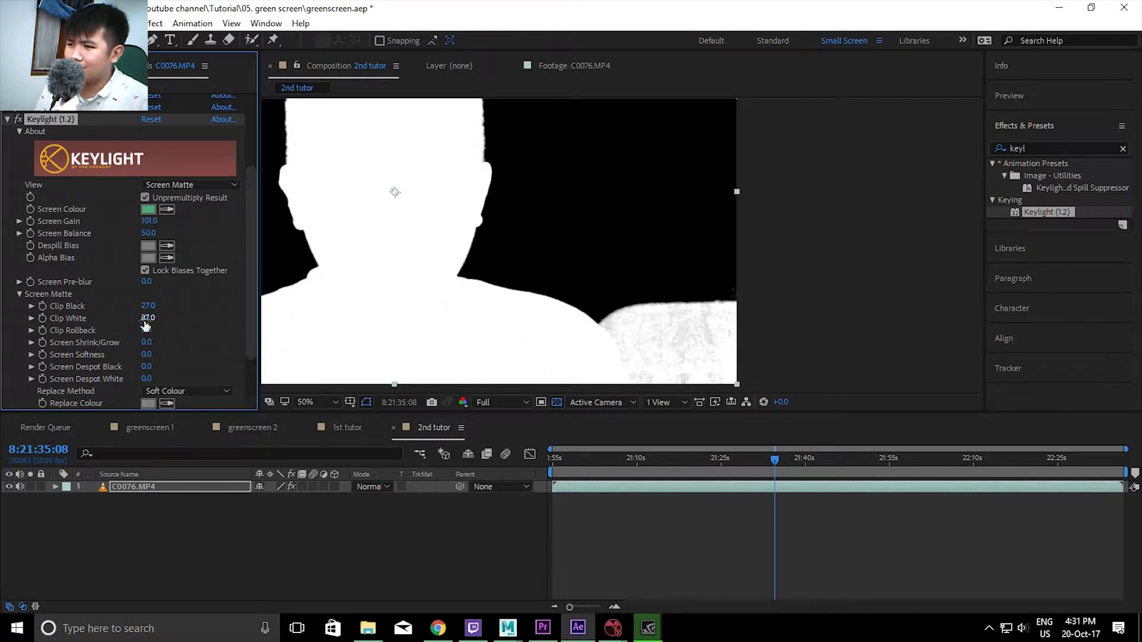
drag(358, 215, 599, 334)
Review the Intermediate Result, return the View to Final Result, and collapse Keylight
click(175, 186)
click(199, 357)
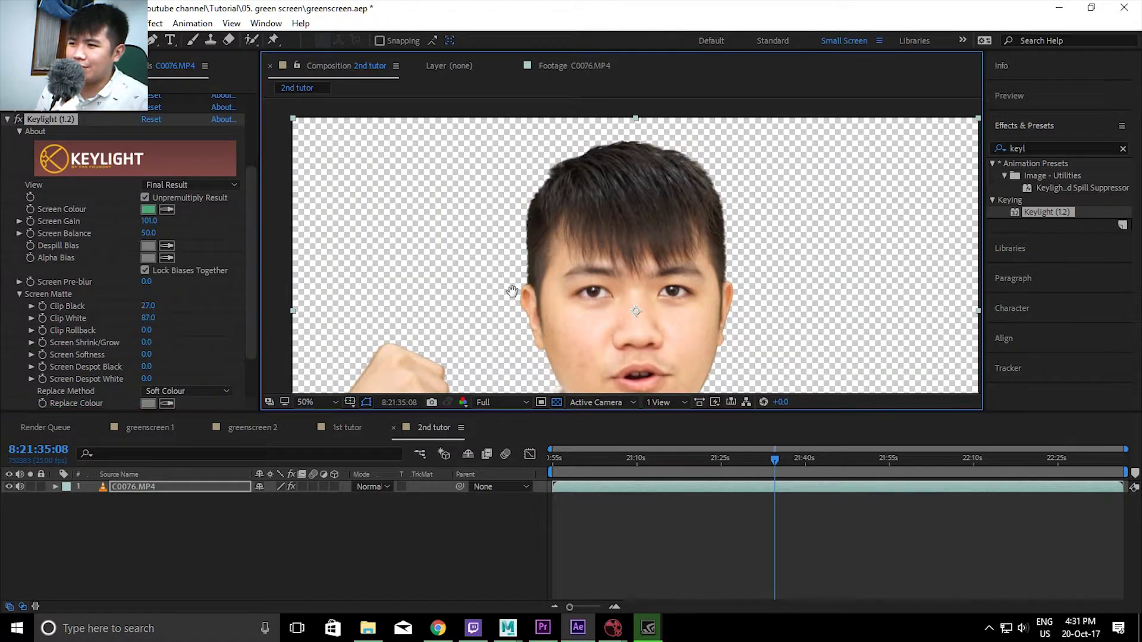
drag(548, 312, 488, 259)
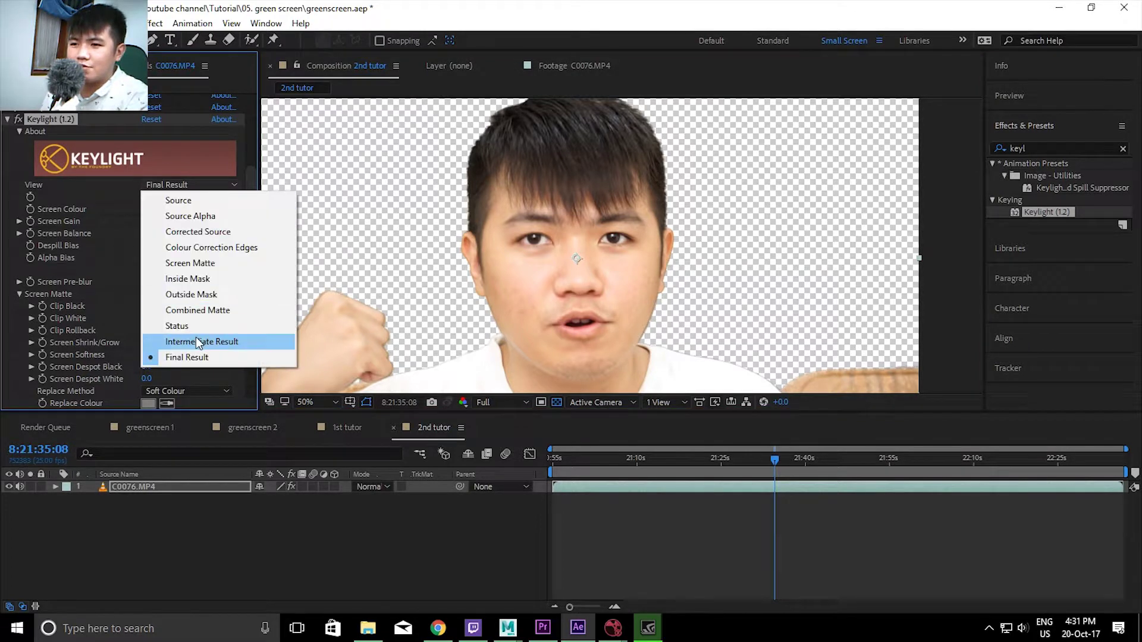
click(196, 339)
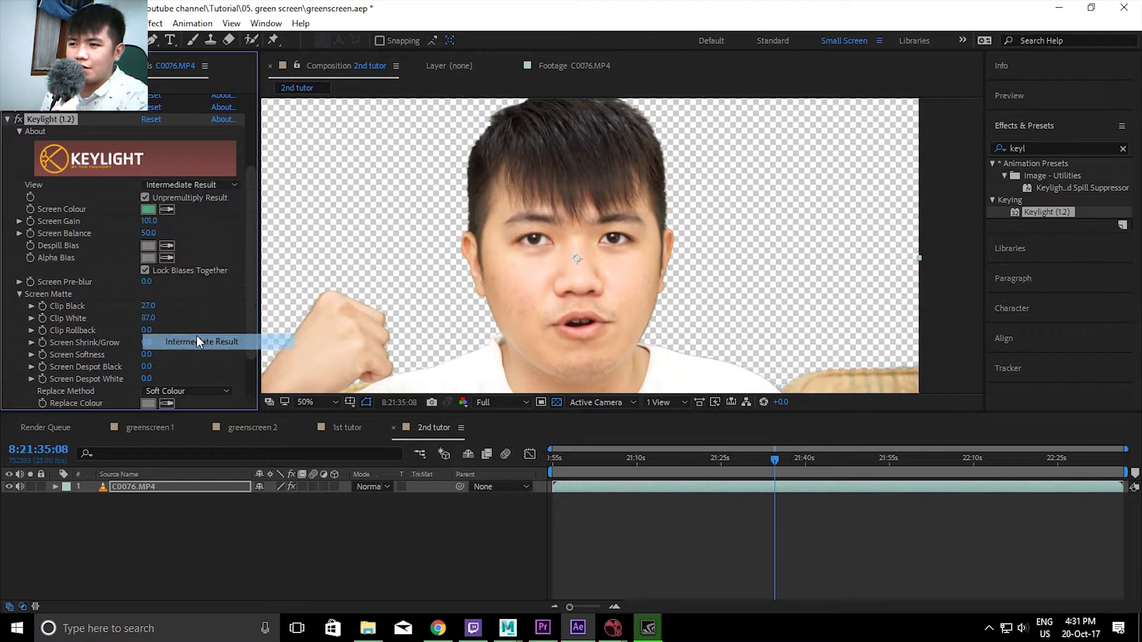
click(199, 184)
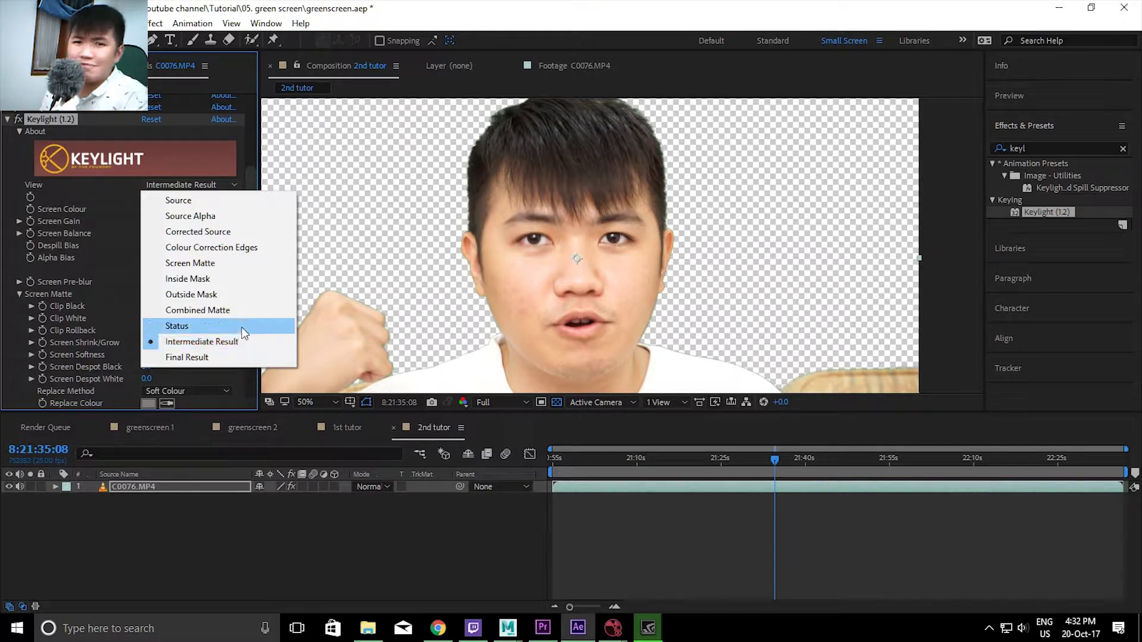
click(237, 357)
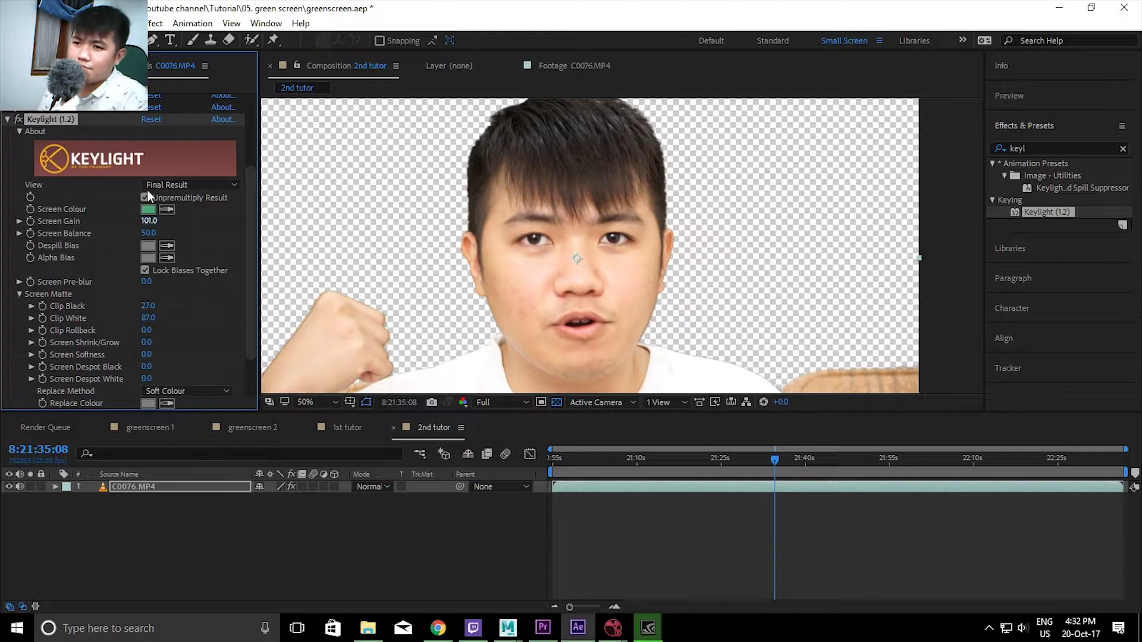
click(7, 119)
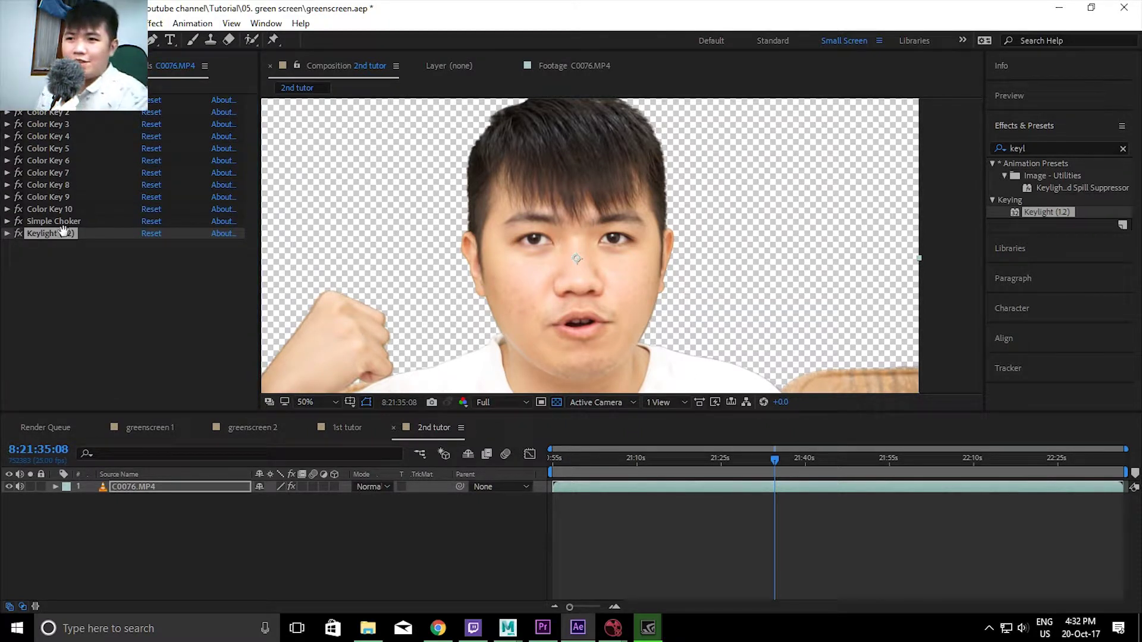
Place abstract BG1.png behind the presenter and scale it to 225%
key(ctrl+0)
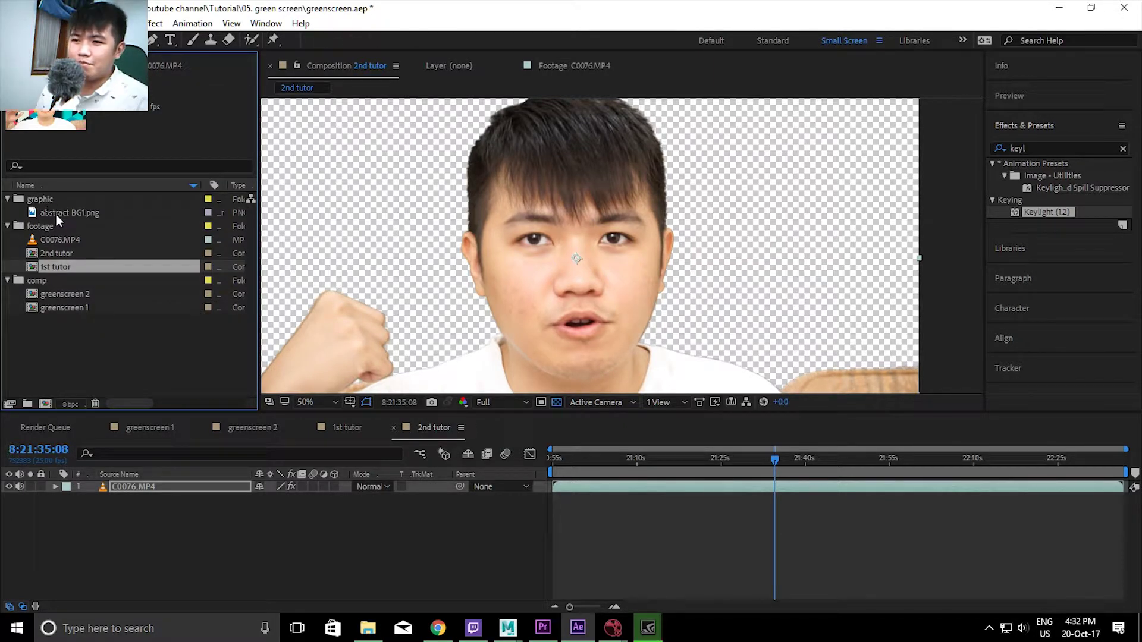
drag(51, 211, 137, 502)
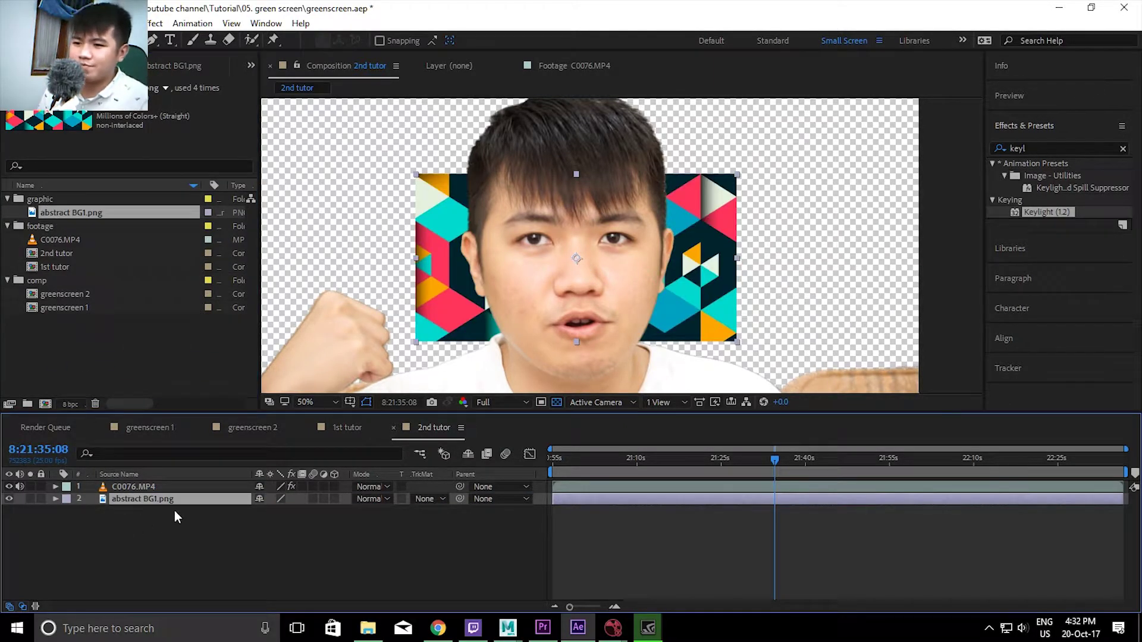
click(730, 461)
key(s)
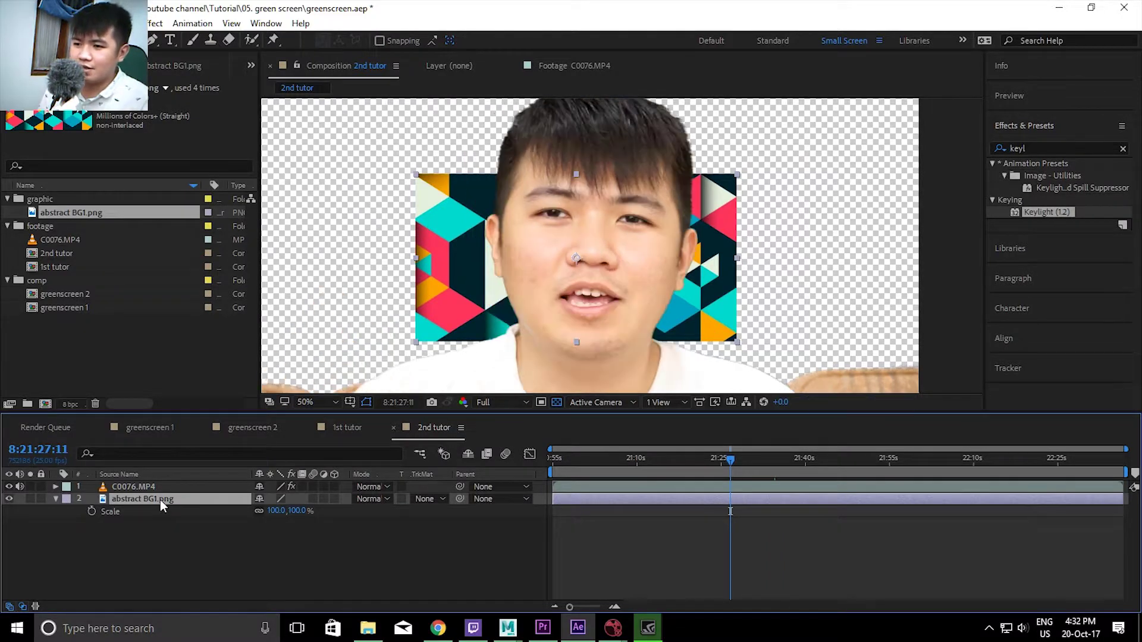
click(276, 510)
text(225)
key(Return)
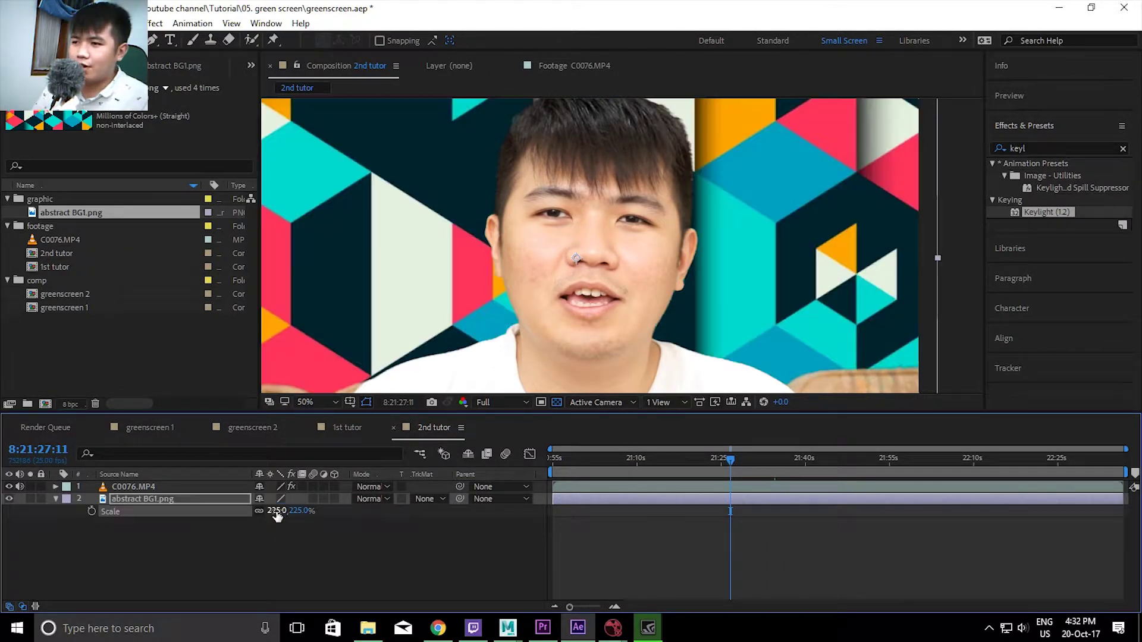
Nudge the background up slightly, then switch over to the Nuke composite
scroll(571, 341, down, 2)
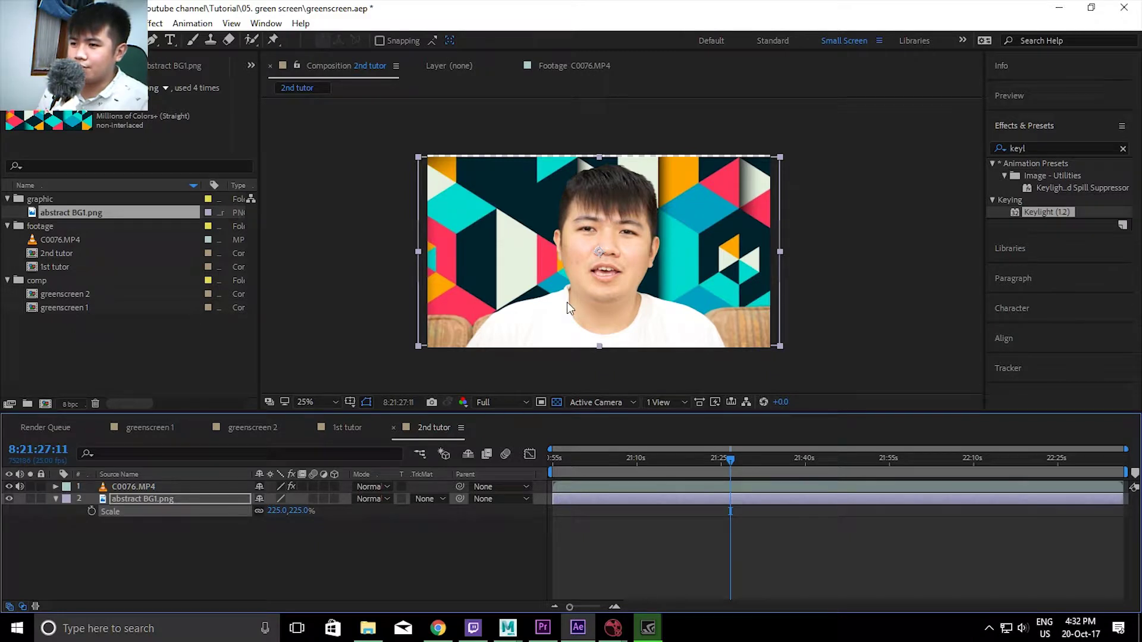
key(Up)
key(Up)
key(Up)
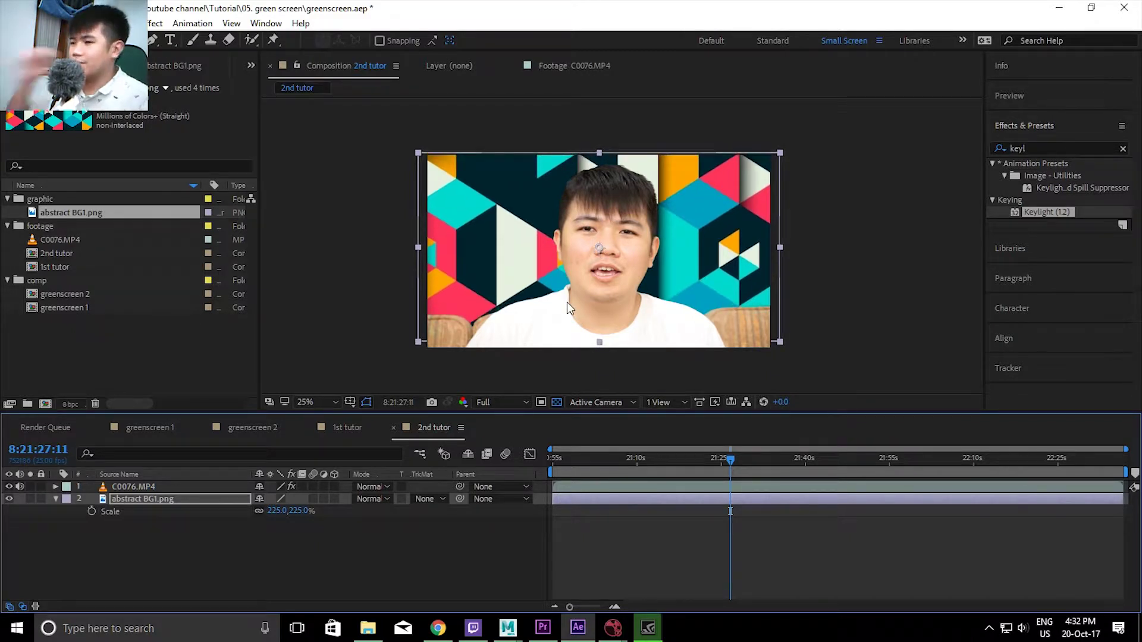
click(829, 276)
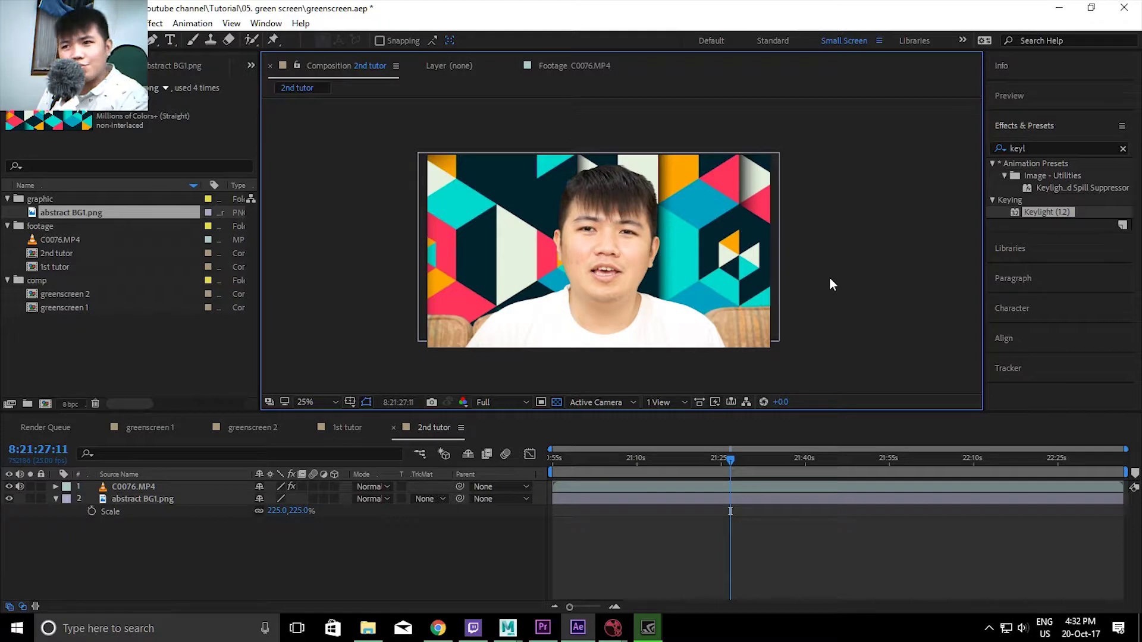
key(alt+Tab)
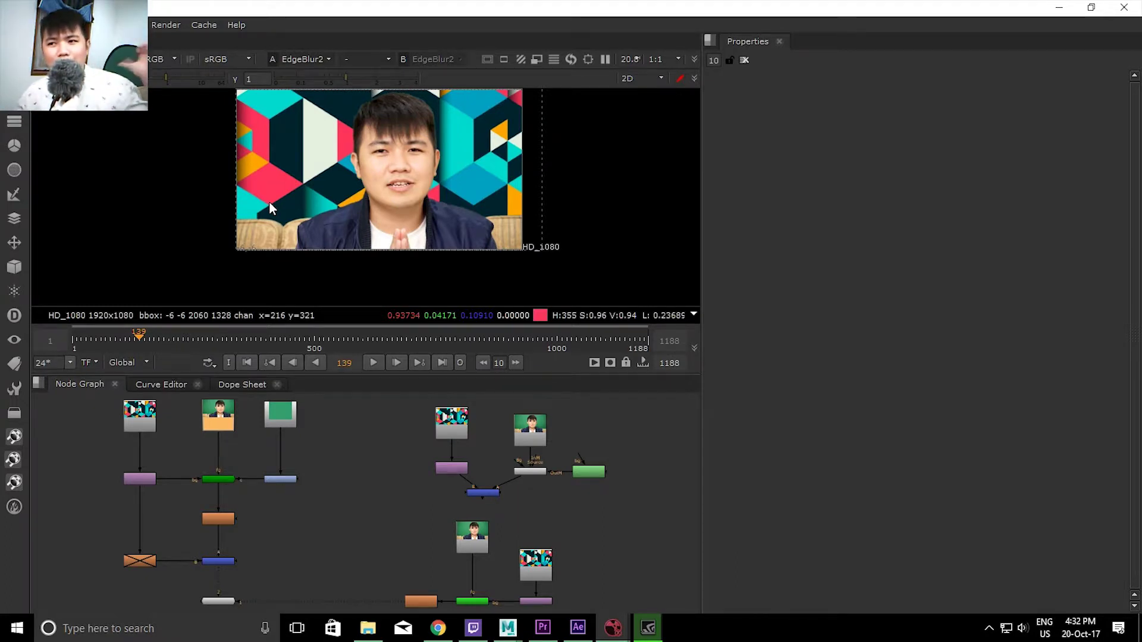
scroll(321, 448, up, 3)
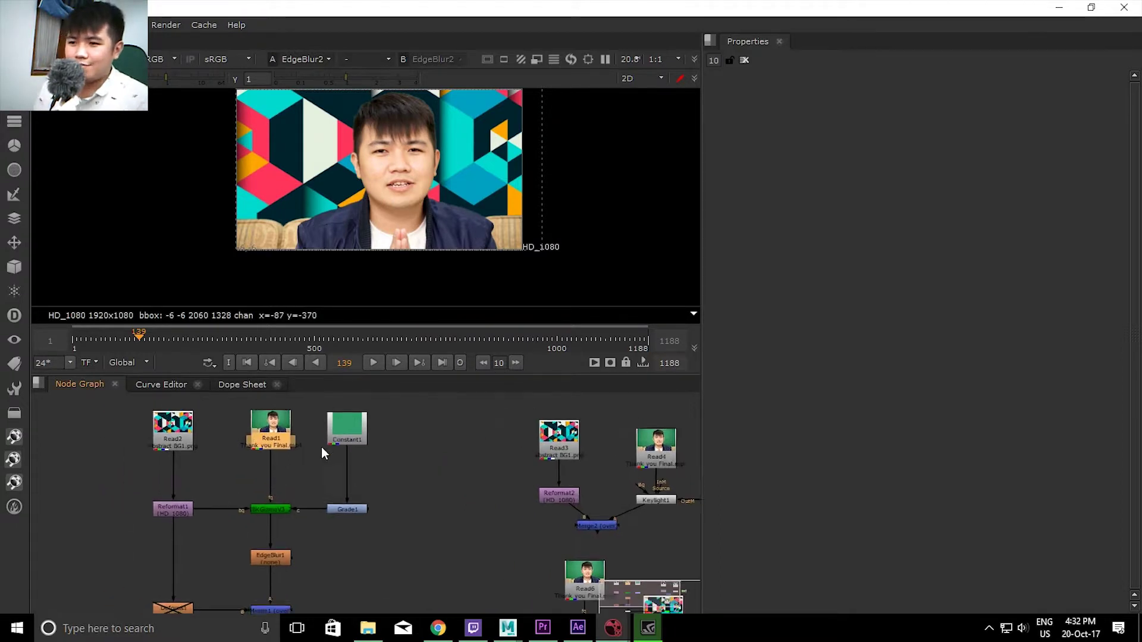
scroll(373, 451, up, 2)
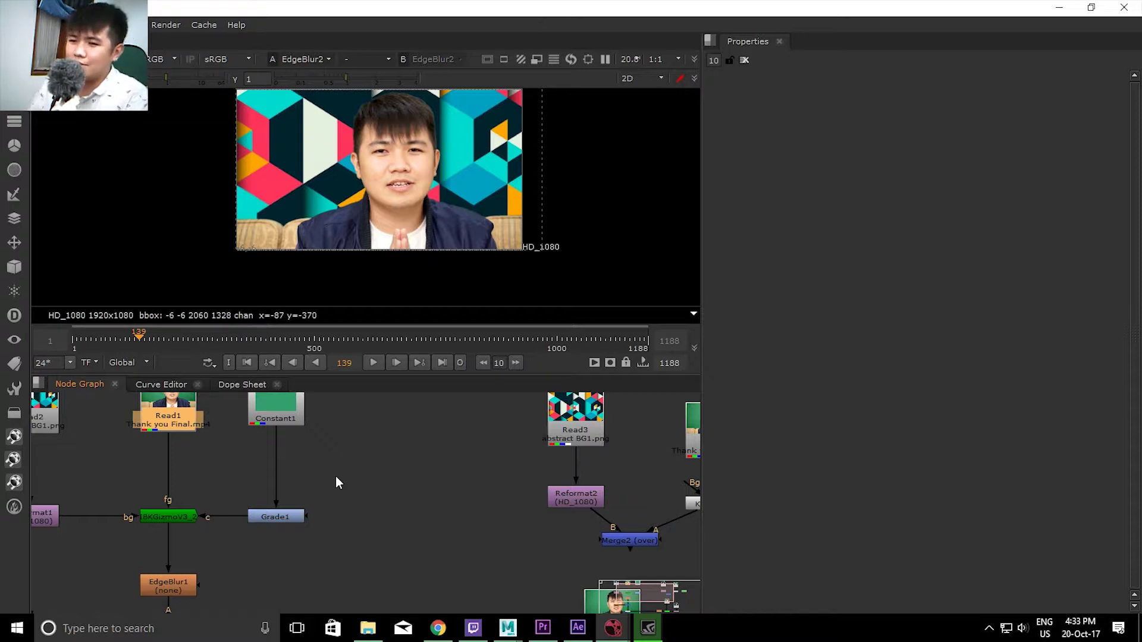
drag(336, 476, 334, 435)
scroll(333, 434, up, 1)
scroll(330, 476, down, 1)
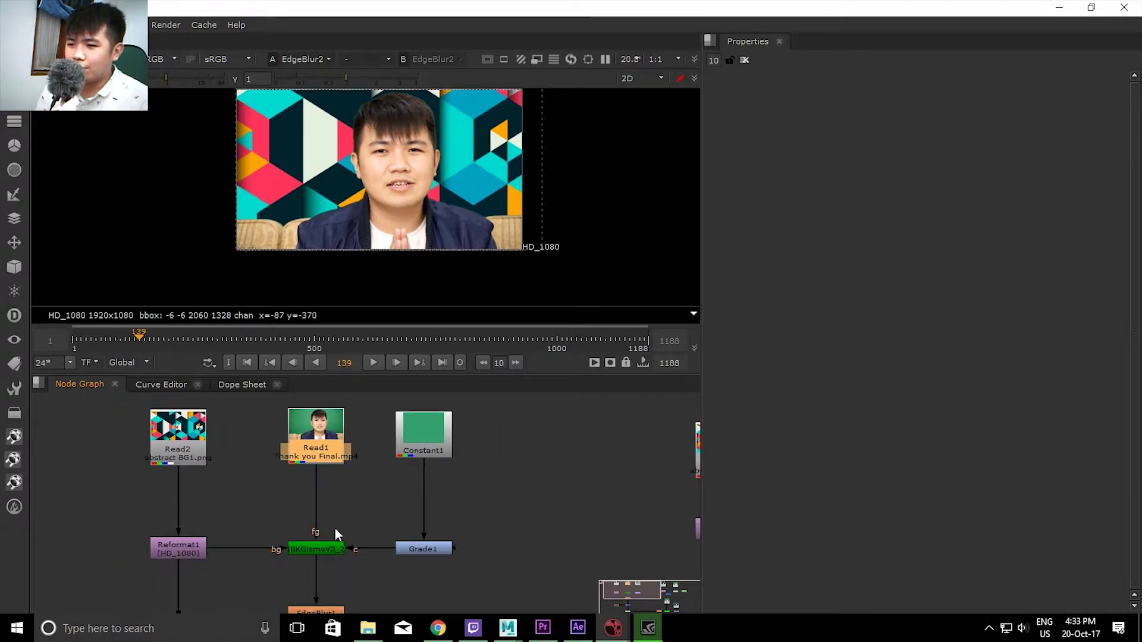
mouse_move(352, 553)
mouse_down()
mouse_move(352, 529)
mouse_move(367, 544)
mouse_up()
scroll(348, 533, up, 1)
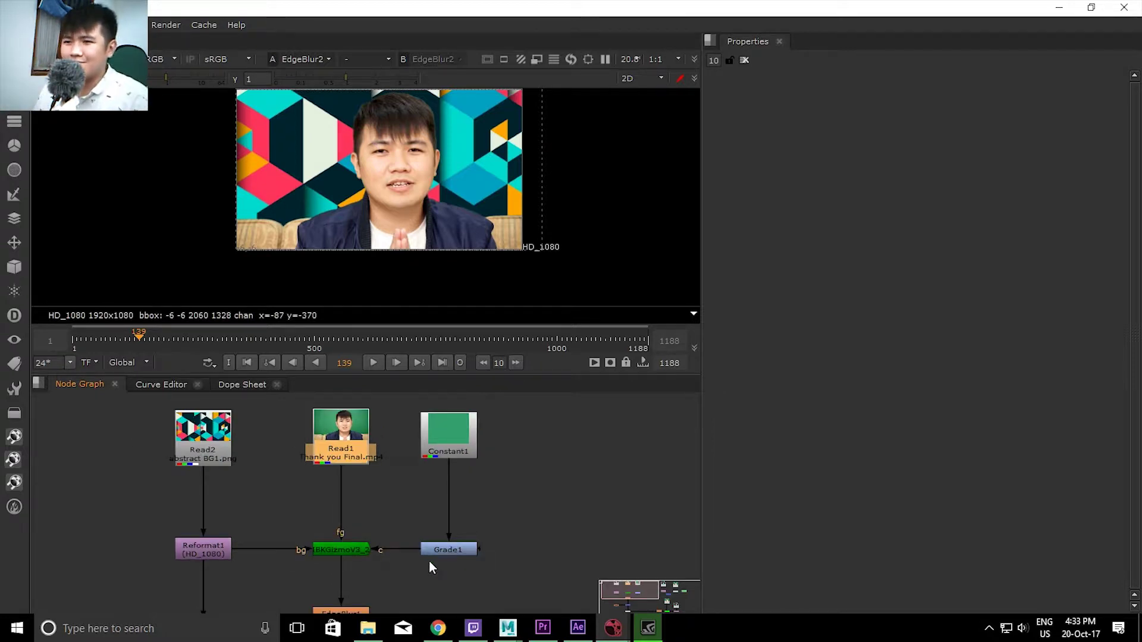
scroll(470, 491, down, 5)
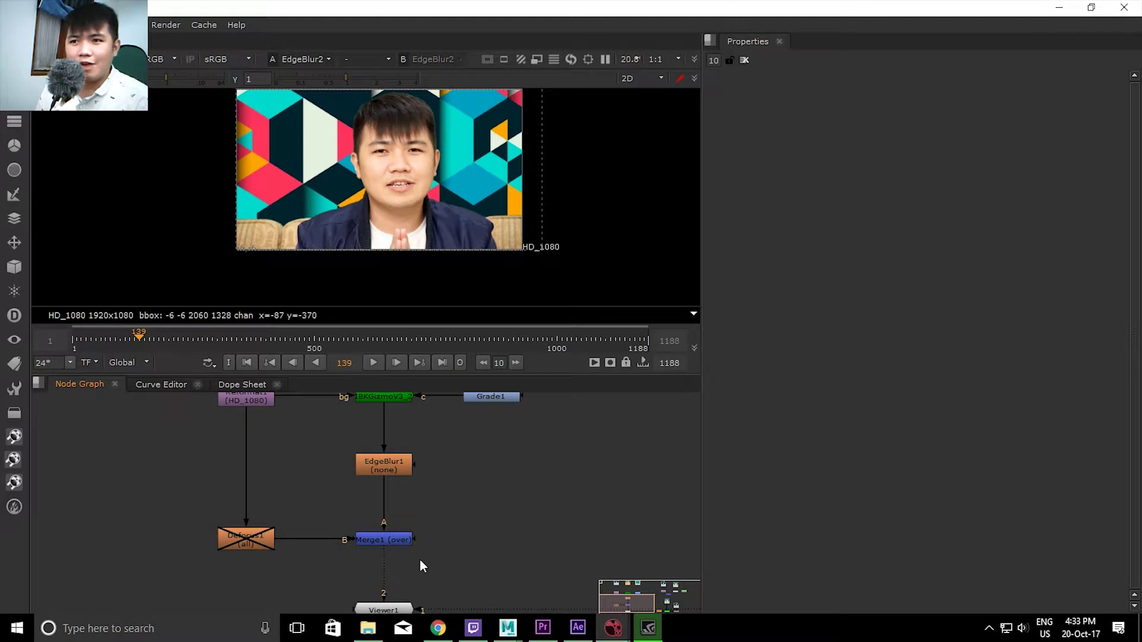
scroll(420, 559, up, 5)
scroll(429, 528, up, 2)
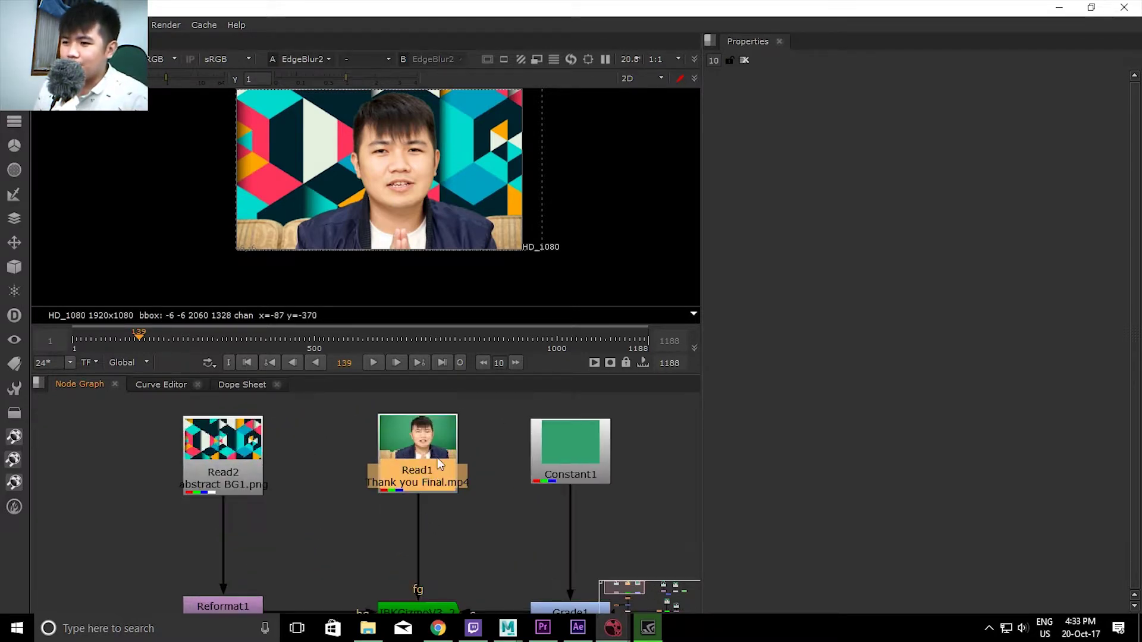
scroll(438, 473, down, 4)
scroll(423, 509, up, 2)
scroll(451, 493, up, 1)
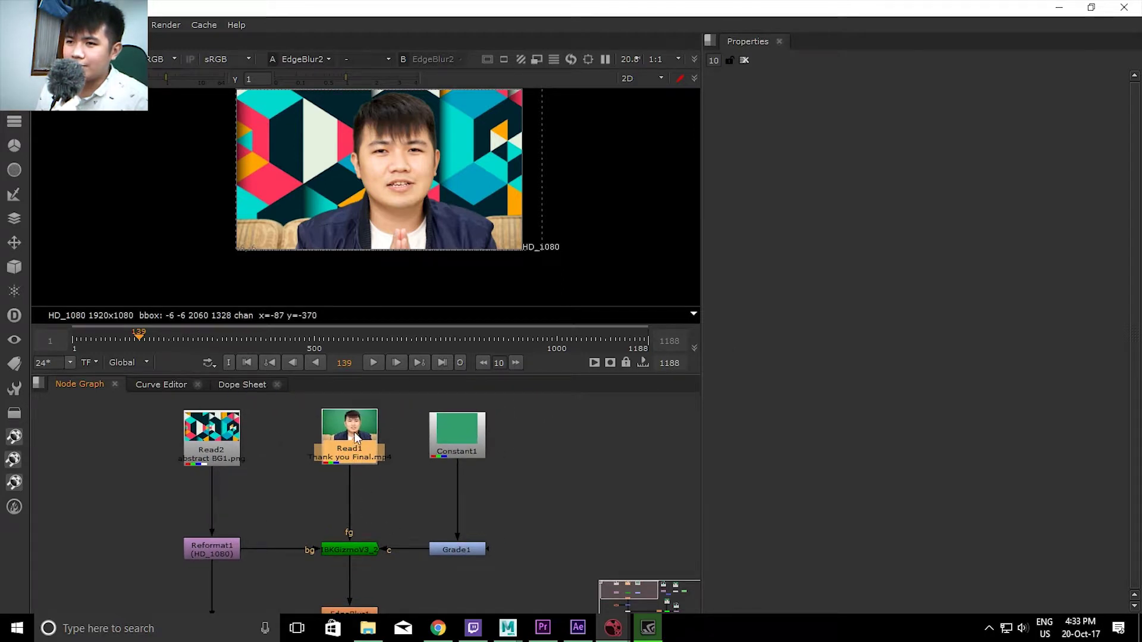
Add an IBKGizmo node with fg fed by Read1 and bg by Reformat1
click(518, 506)
key(Tab)
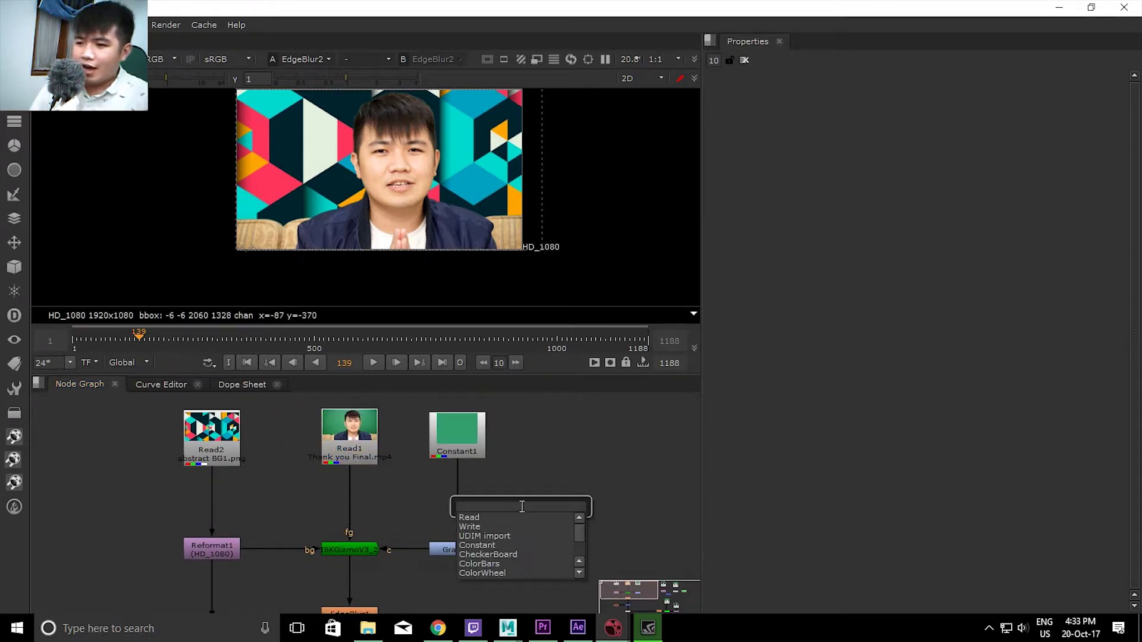
text(ibk)
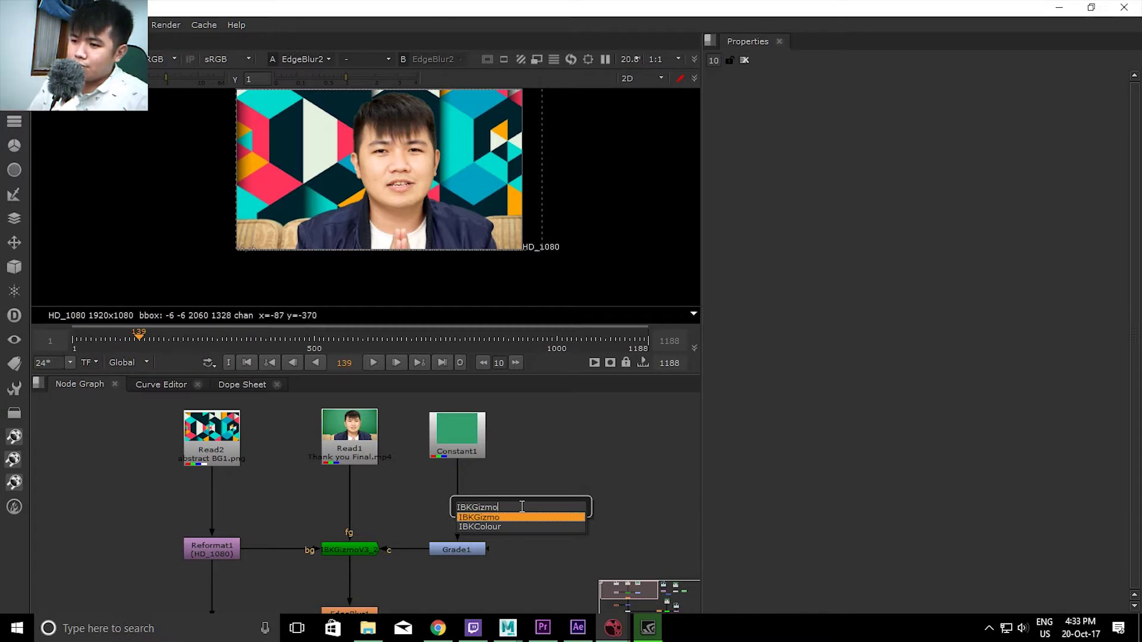
key(Return)
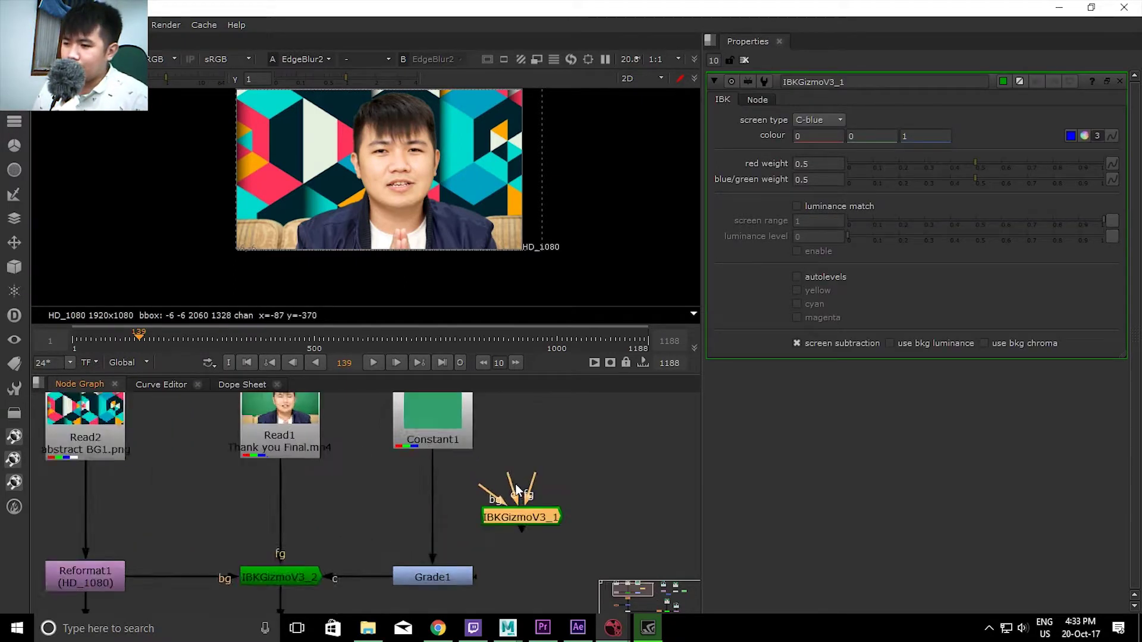
scroll(516, 484, up, 4)
scroll(398, 514, down, 1)
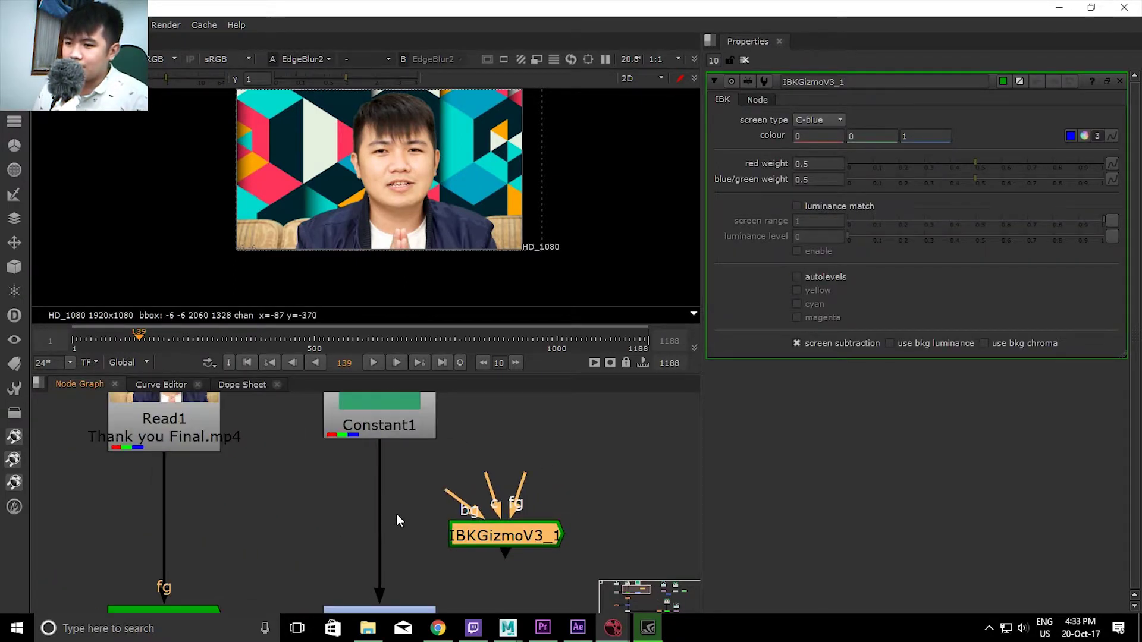
mouse_move(523, 476)
mouse_down()
mouse_move(311, 436)
mouse_move(156, 424)
mouse_up()
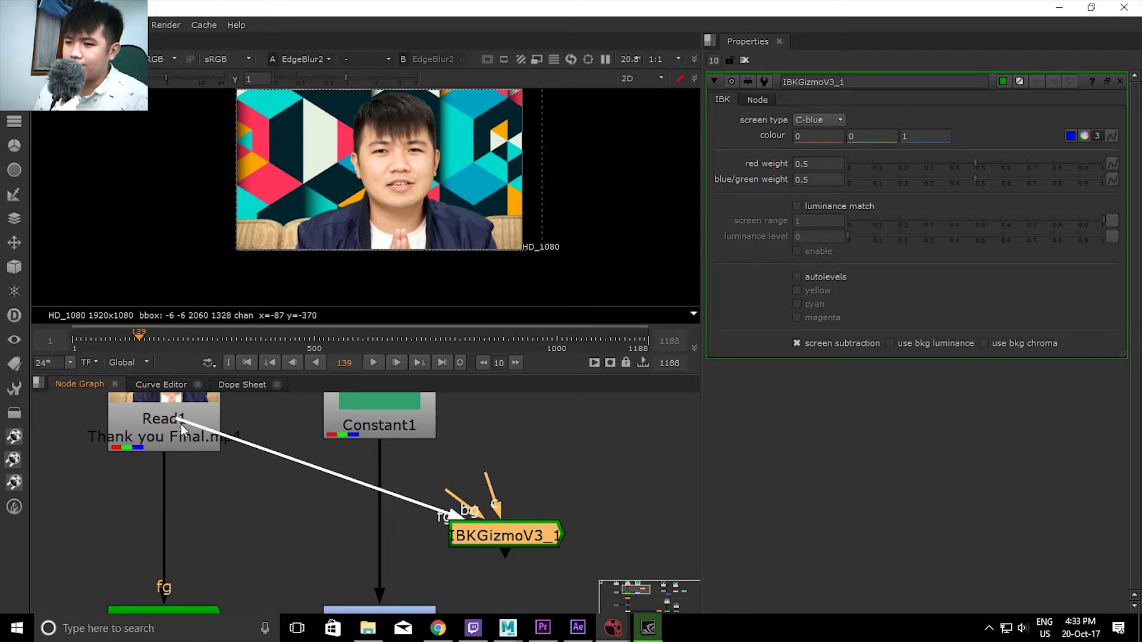
scroll(270, 485, down, 1)
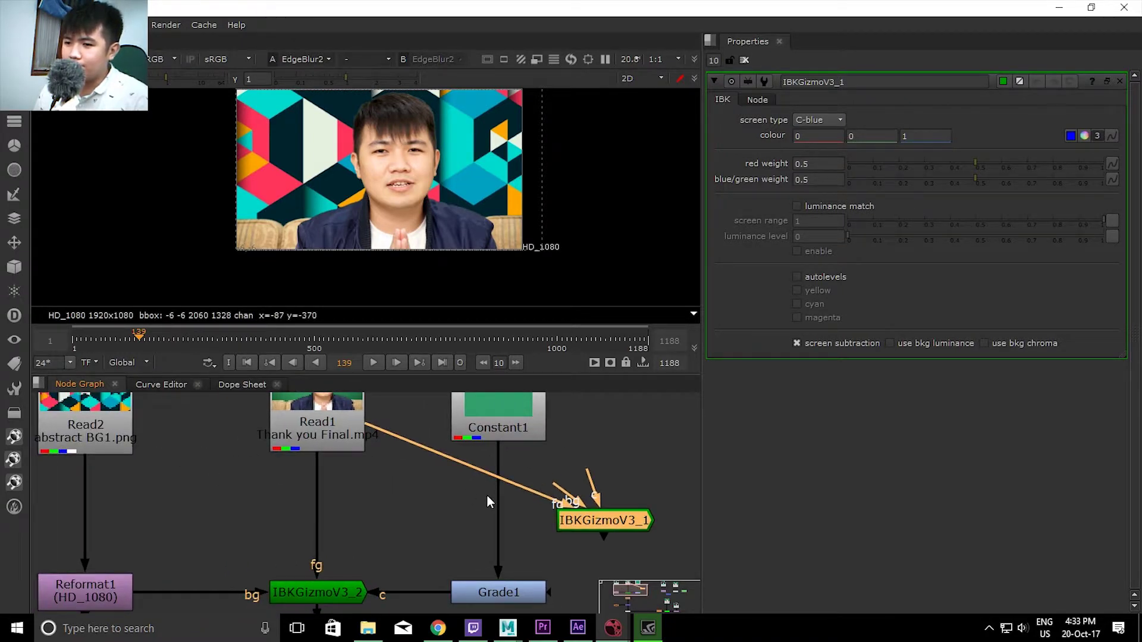
drag(539, 495, 99, 602)
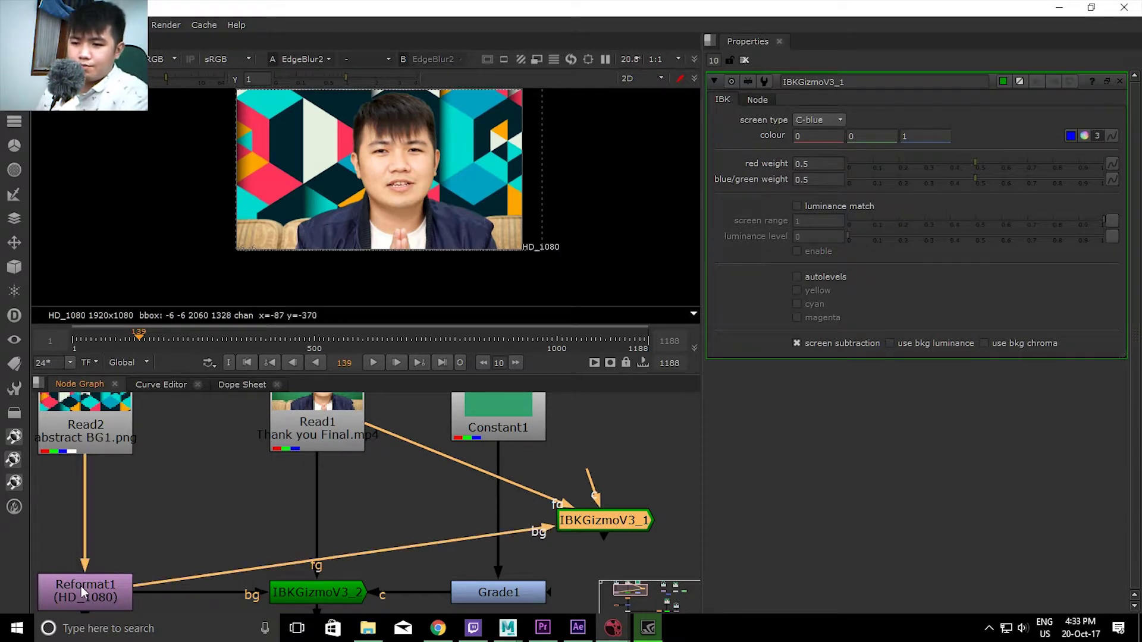
Place IBKGizmoV3_1 left of Reformat1 and move Read2 down beside Reformat1
click(80, 587)
click(114, 424)
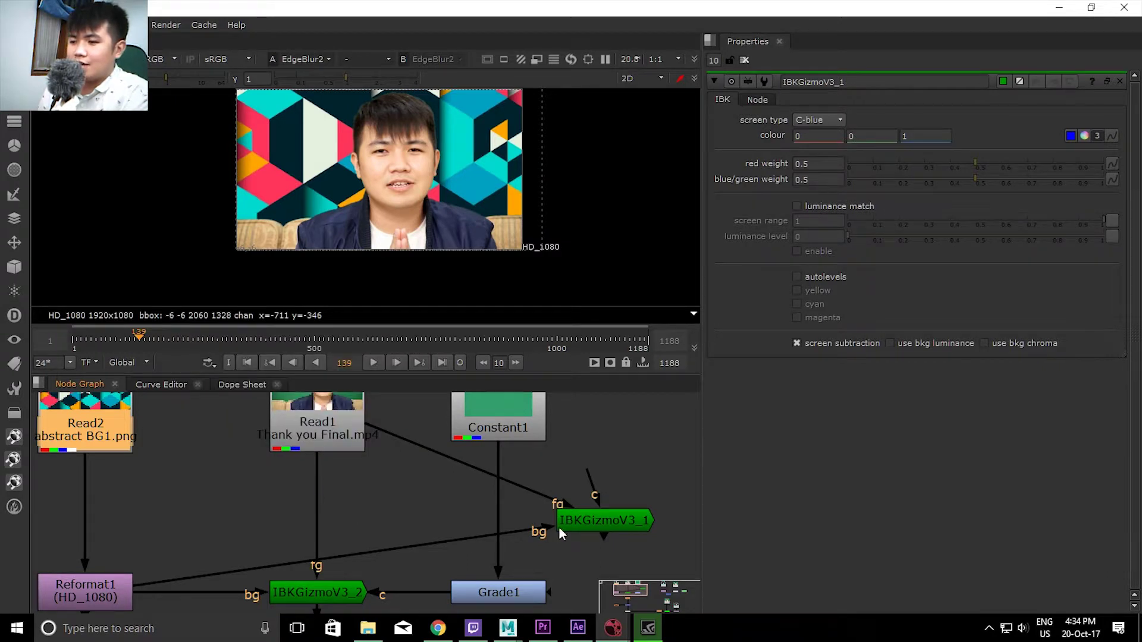
drag(591, 520, 116, 502)
scroll(419, 476, down, 2)
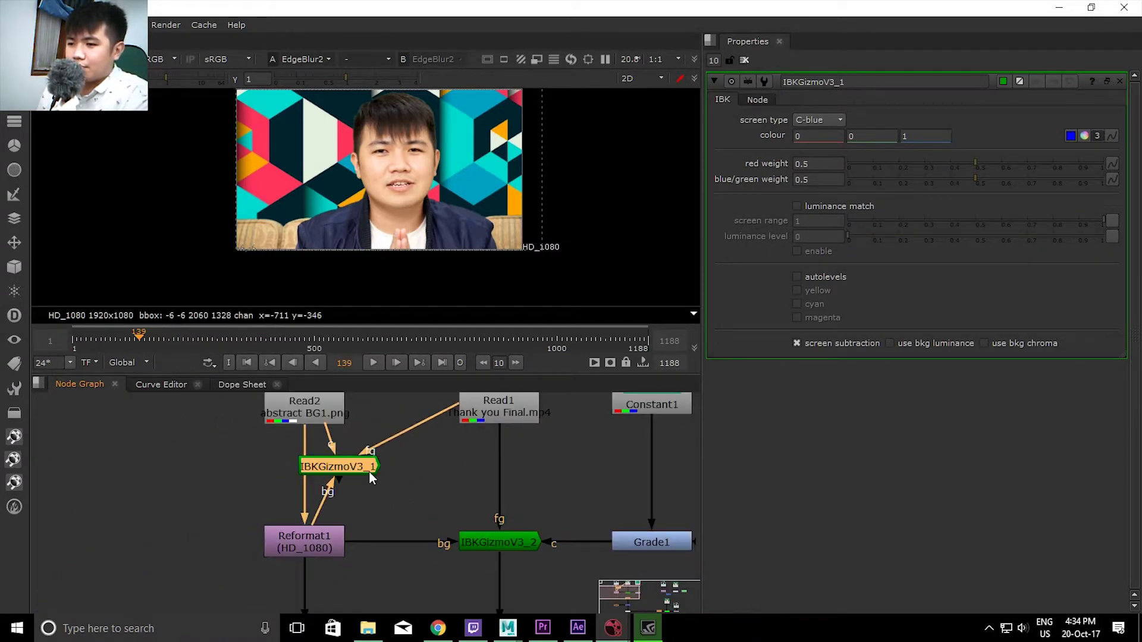
drag(353, 470, 151, 512)
scroll(511, 536, down, 1)
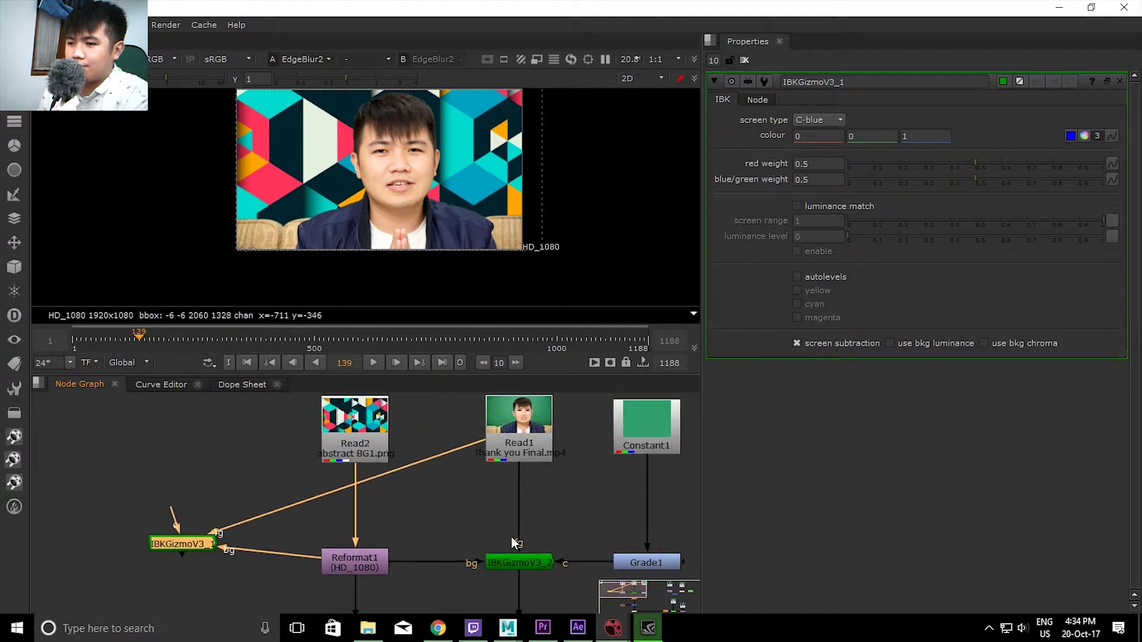
drag(511, 536, 477, 508)
drag(420, 424, 502, 494)
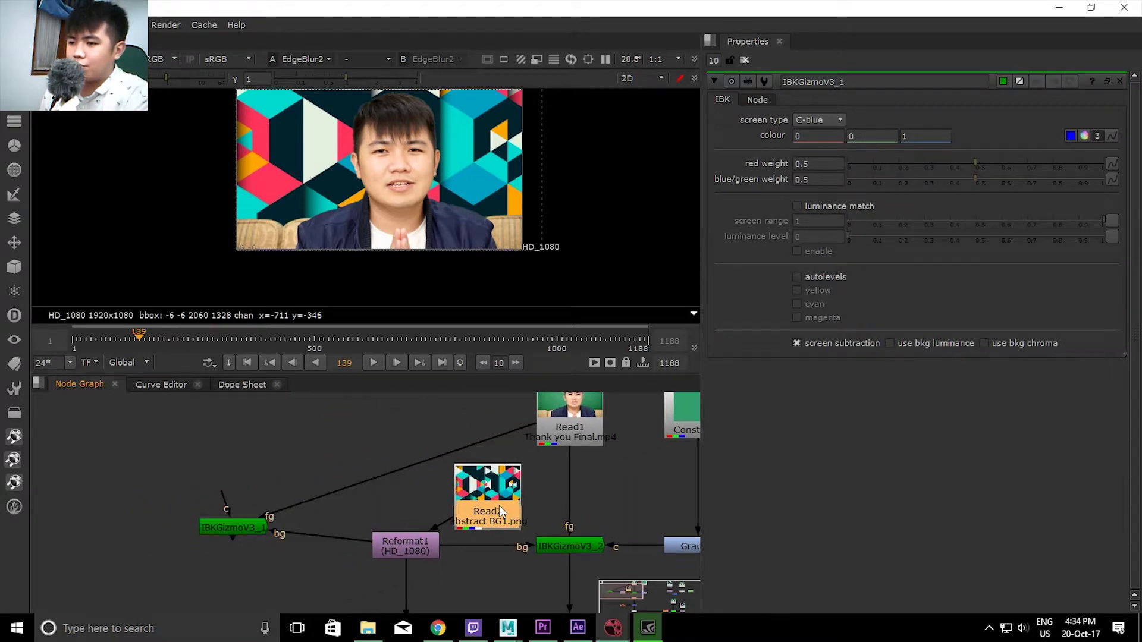
click(237, 488)
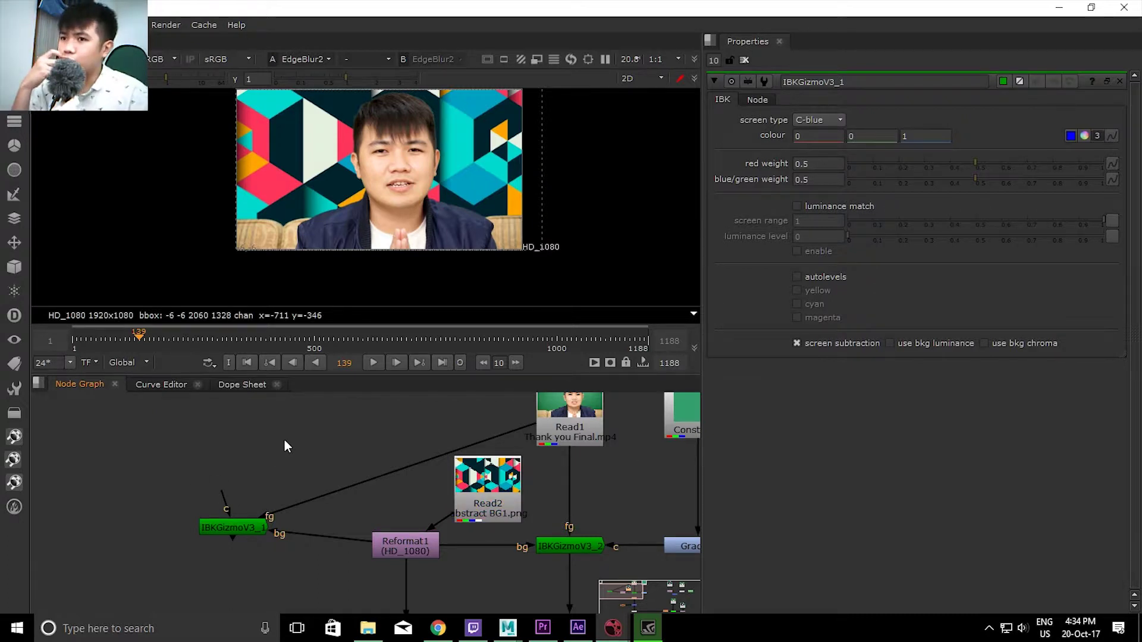
key(Tab)
Add an IBKColour node from Read1 into IBKGizmoV3_1's c input and view IBKGizmoV3_1
text(ibkc)
key(Return)
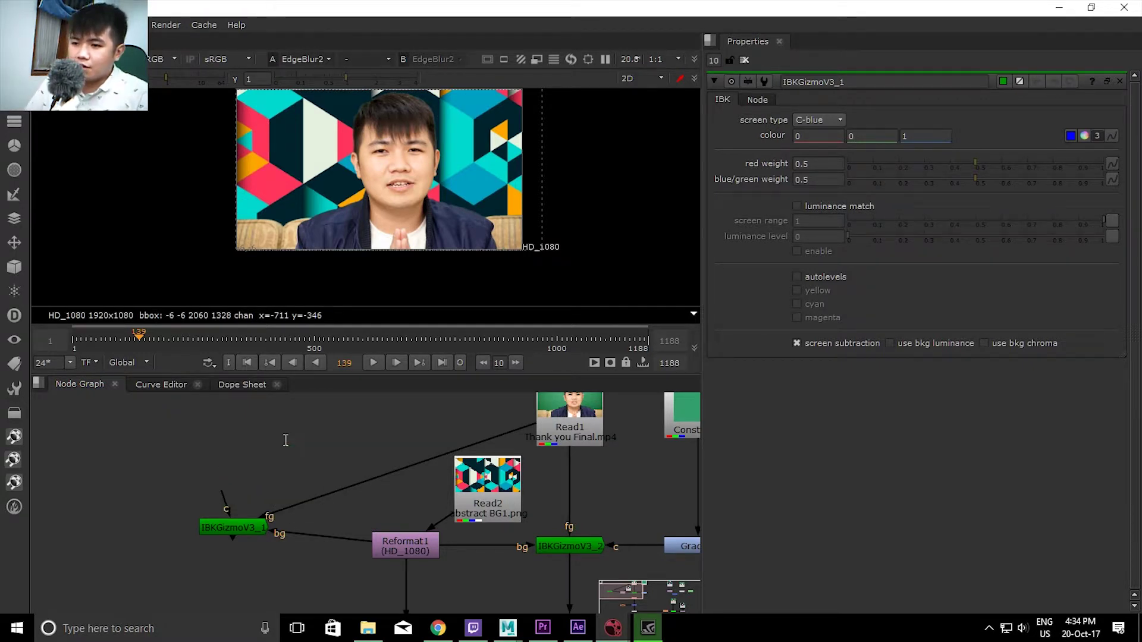
drag(278, 413, 568, 420)
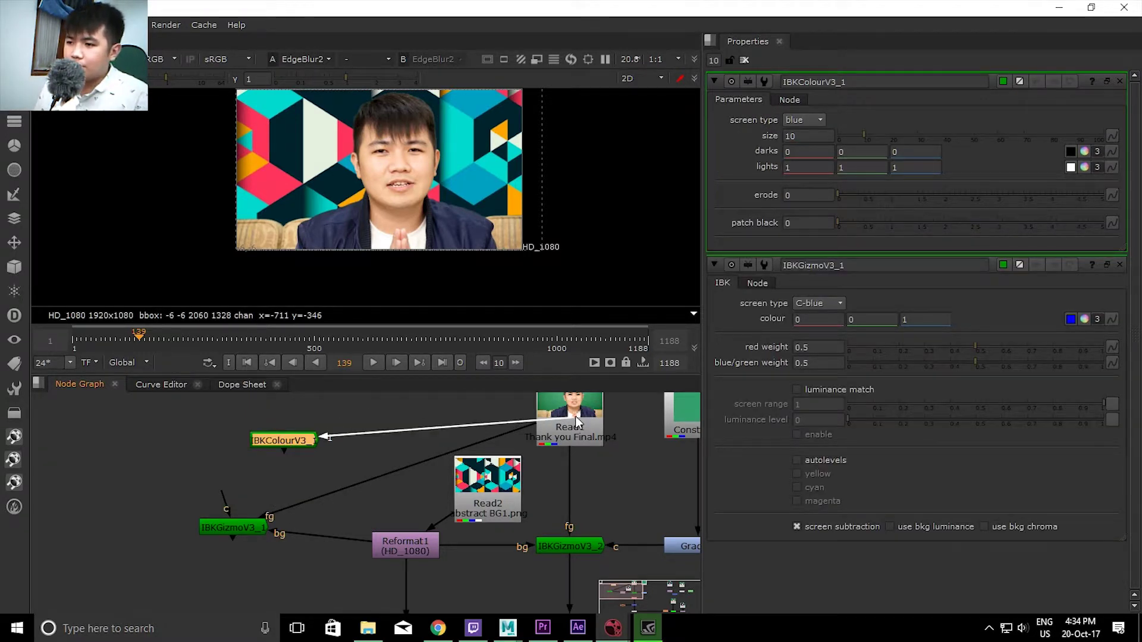
drag(223, 496, 281, 444)
click(238, 532)
key(1)
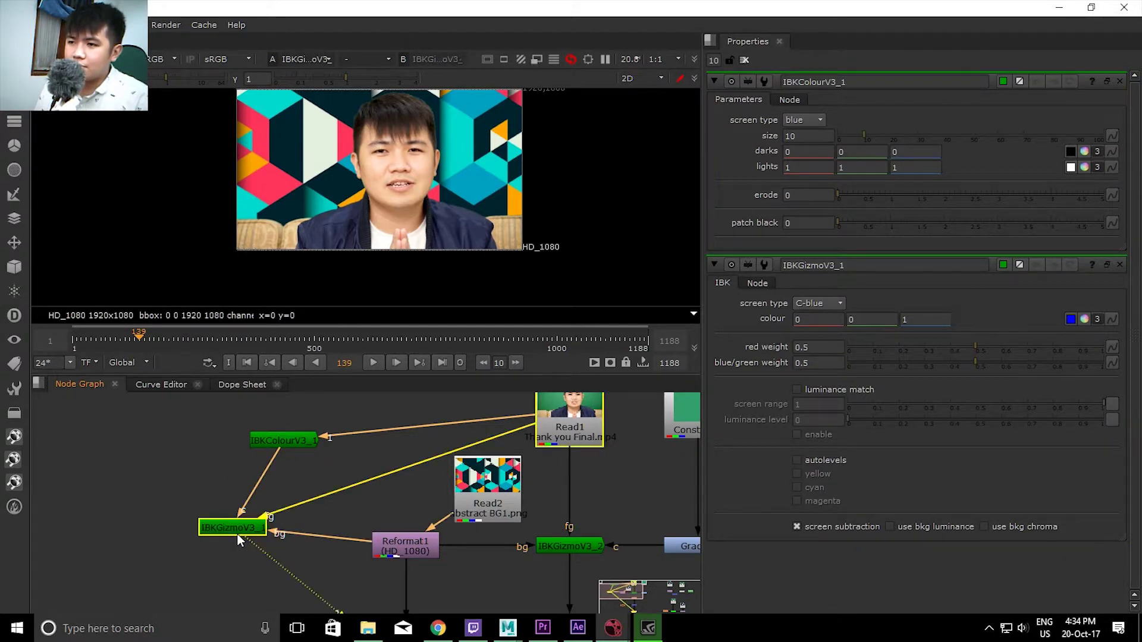
drag(308, 440, 266, 445)
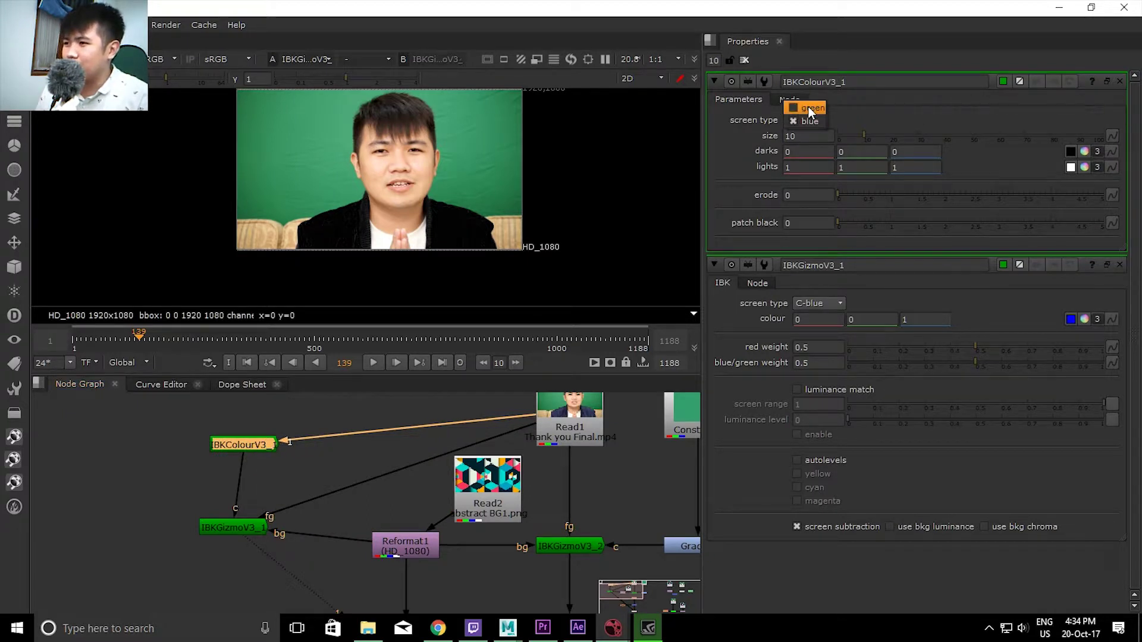
Set IBKColourV3_1's screen type to green, keeping its size at 10
click(809, 107)
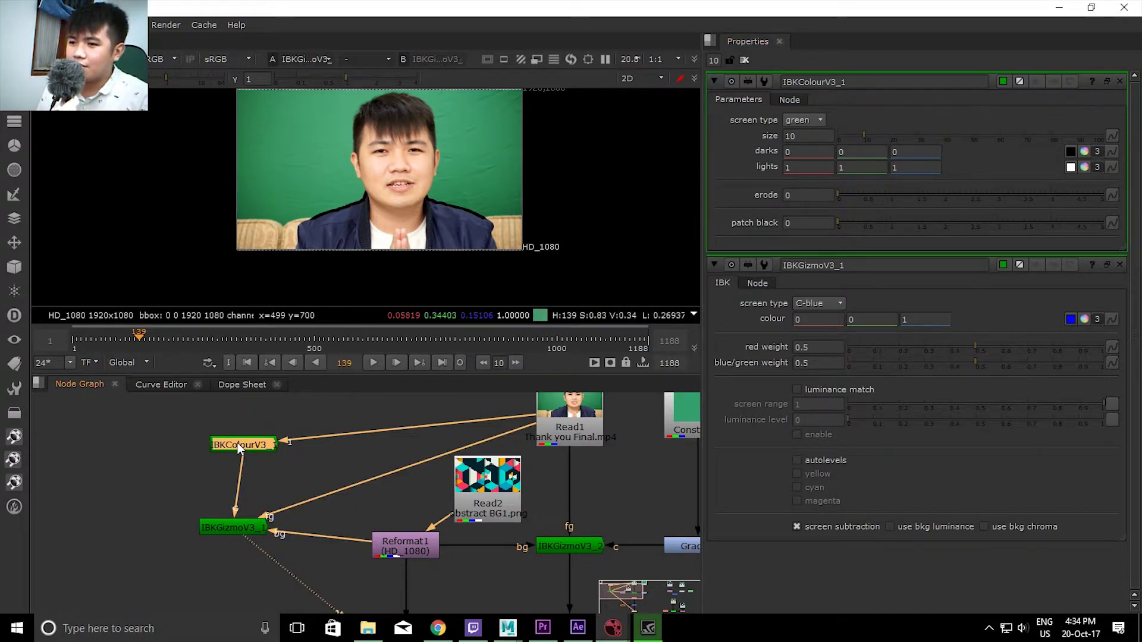
drag(273, 135, 304, 180)
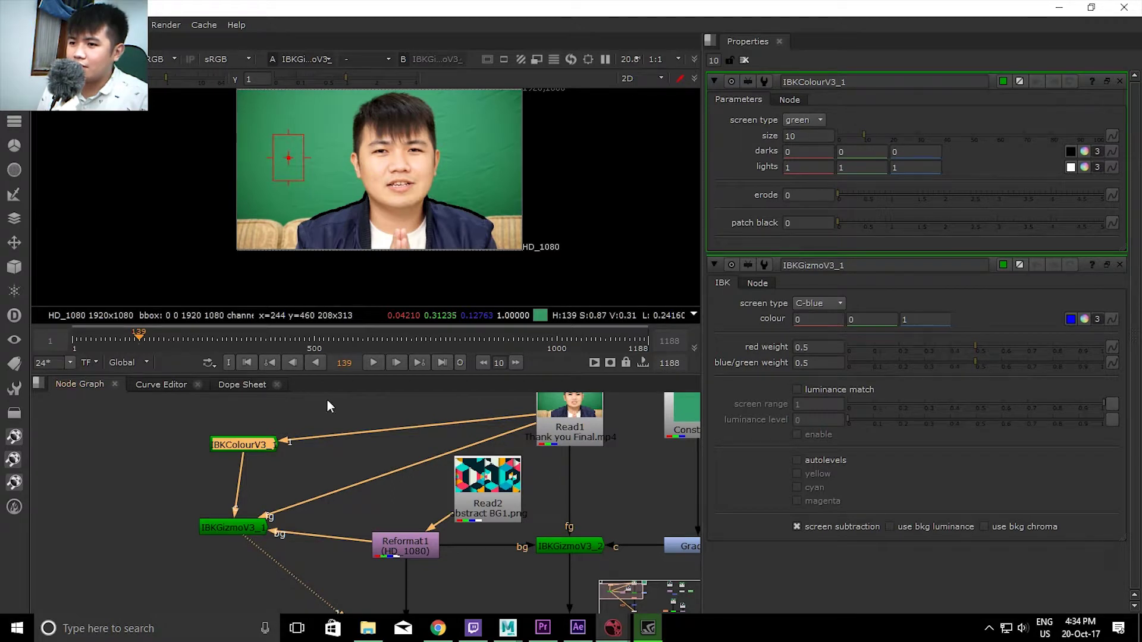
drag(256, 448, 233, 439)
drag(844, 139, 798, 139)
key(ctrl+z)
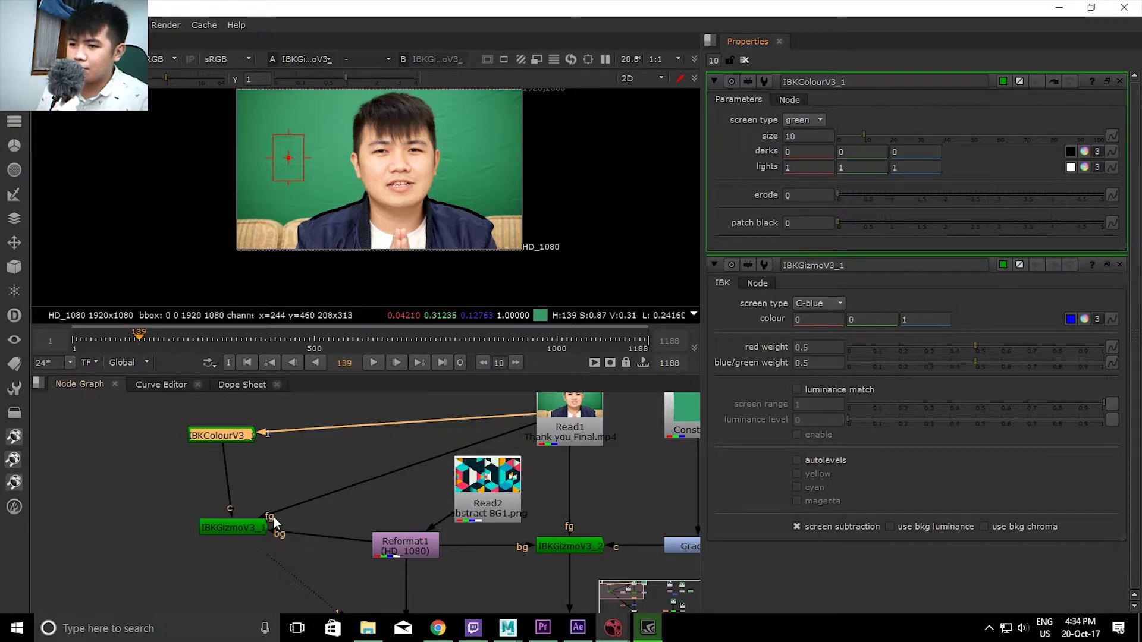
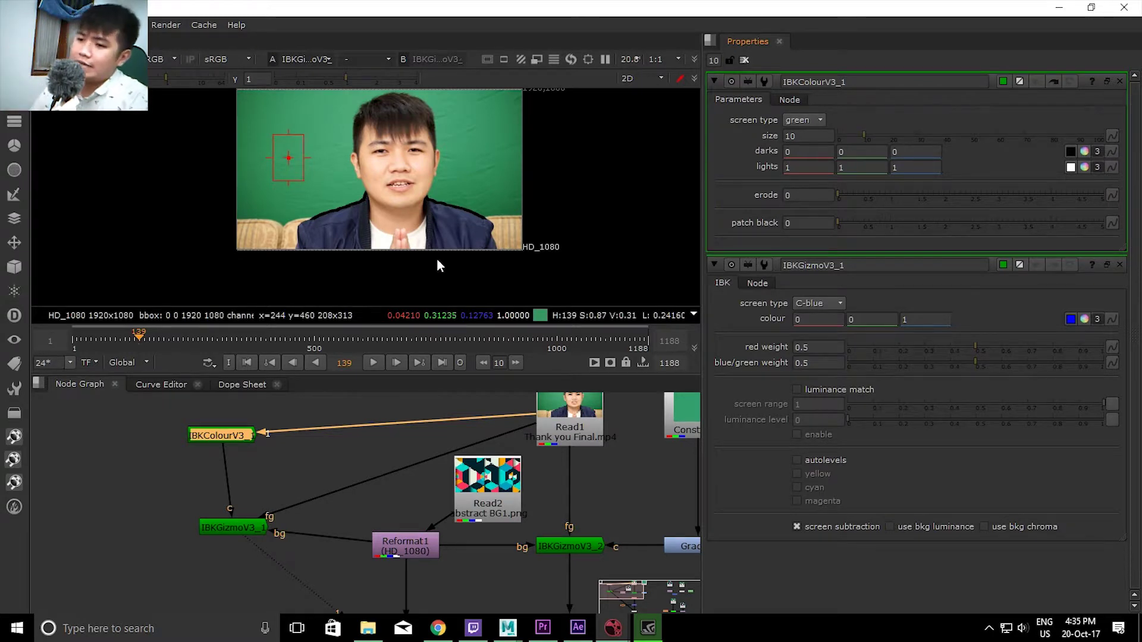
Replace the old IBKColour node with a freshly created IBKColourV3_1 node
key(Delete)
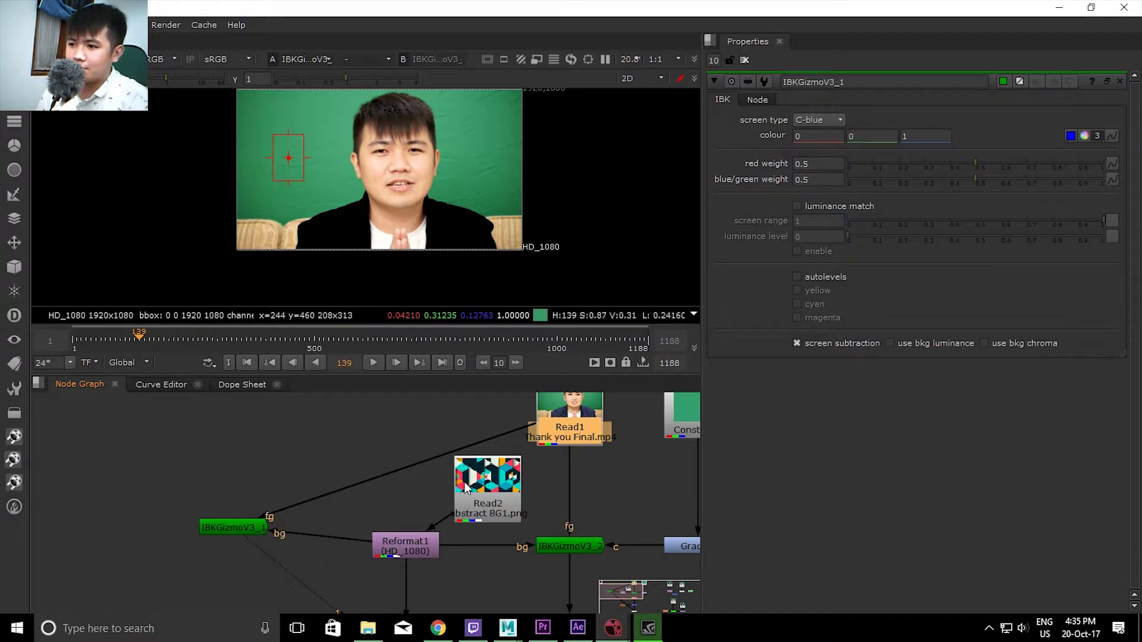
click(331, 434)
key(Tab)
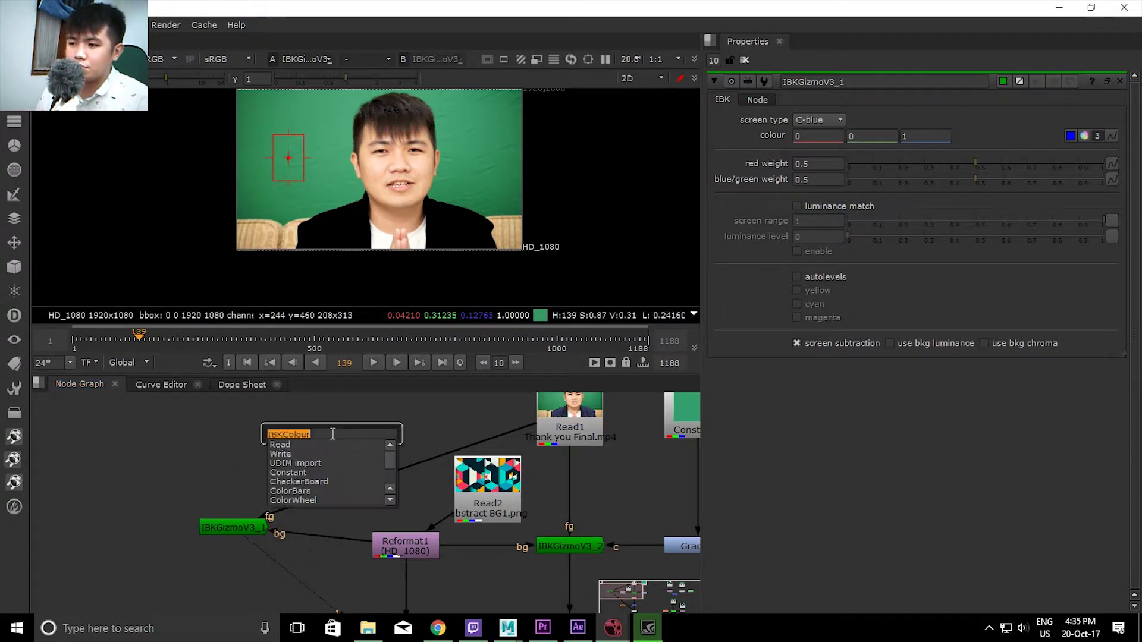
key(Return)
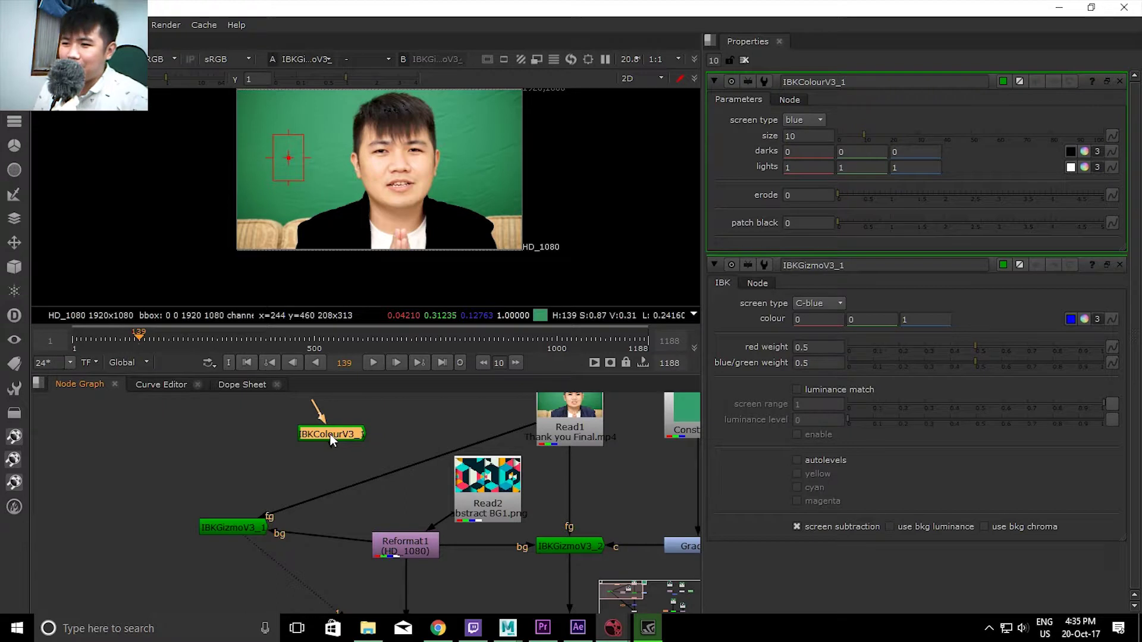
Wire Read1 into IBKColourV3_1 and feed its output into IBKGizmoV3_1's c input
click(234, 526)
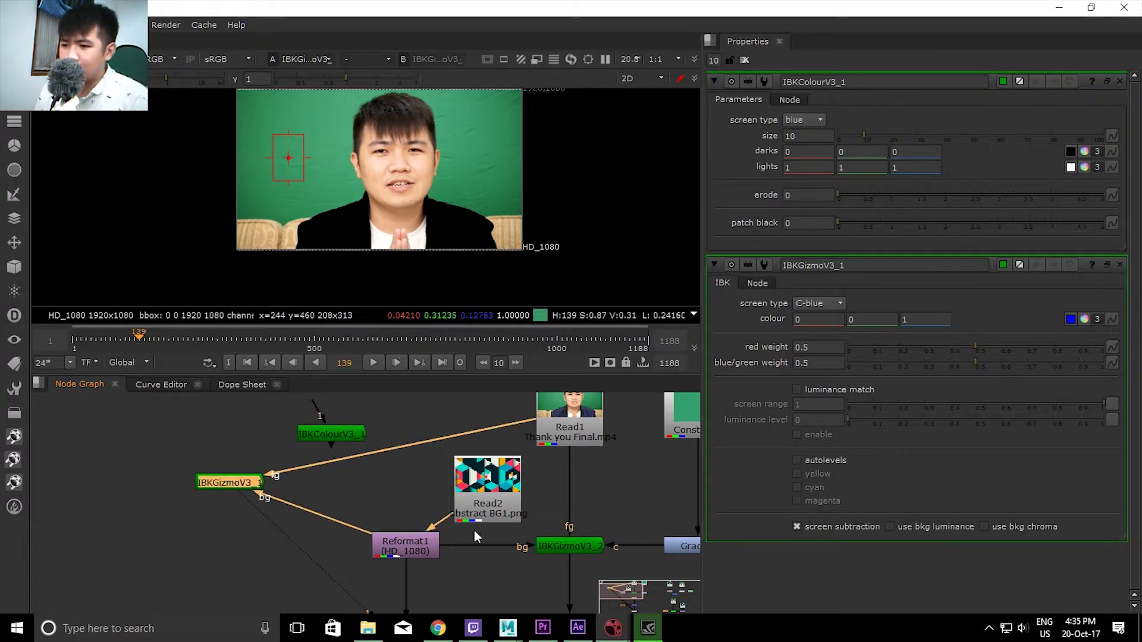
mouse_move(243, 482)
mouse_down()
mouse_move(309, 495)
mouse_move(451, 416)
mouse_move(331, 437)
mouse_move(565, 419)
mouse_up()
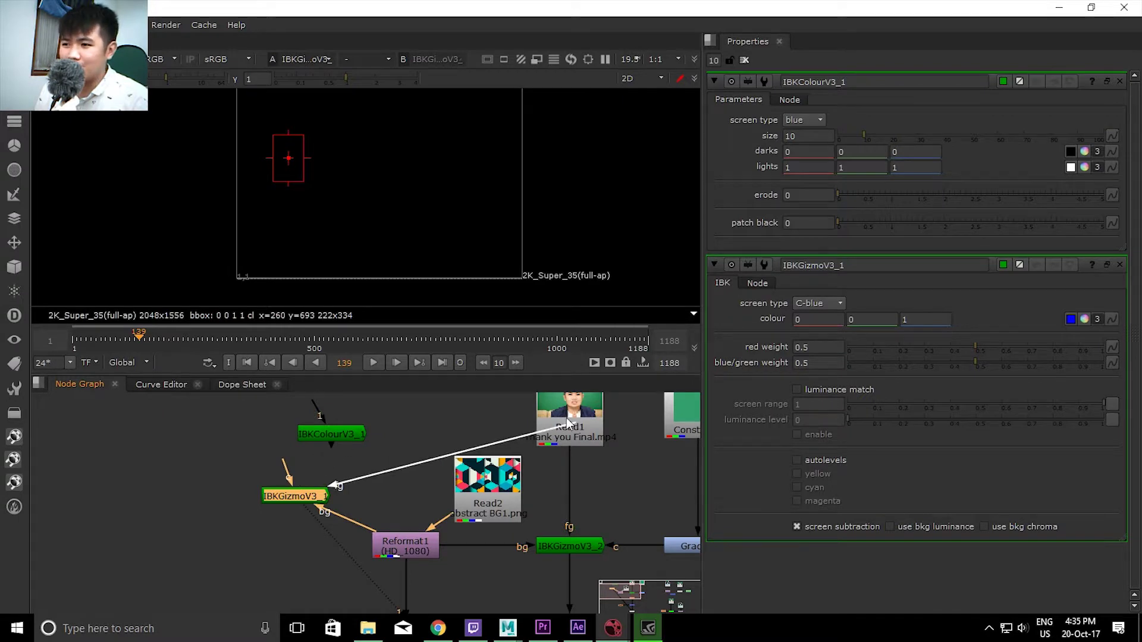
mouse_move(286, 464)
mouse_down()
mouse_move(321, 435)
mouse_move(544, 416)
mouse_up()
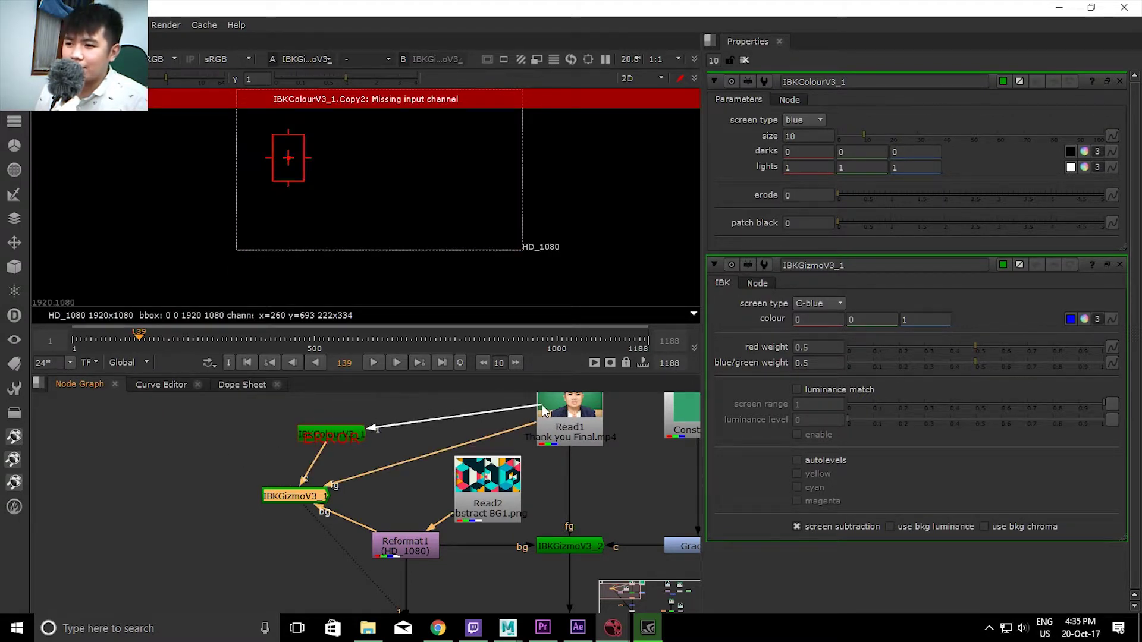
click(348, 434)
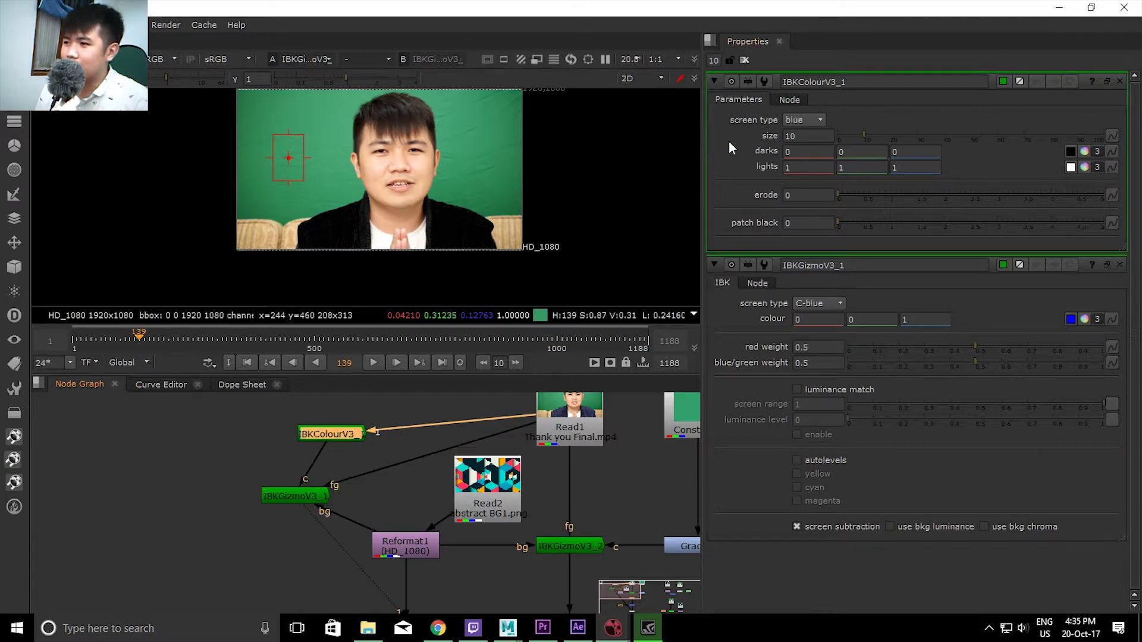
Set IBKColourV3_1's screen type to green and line the node up with Read1
click(801, 120)
click(801, 110)
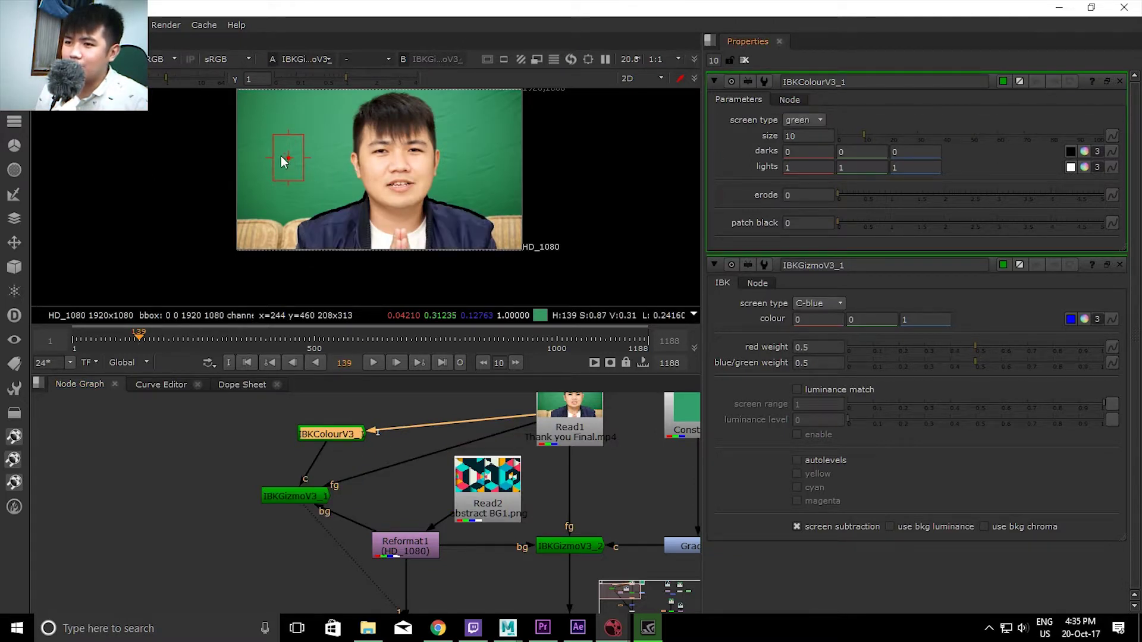
drag(282, 105, 323, 127)
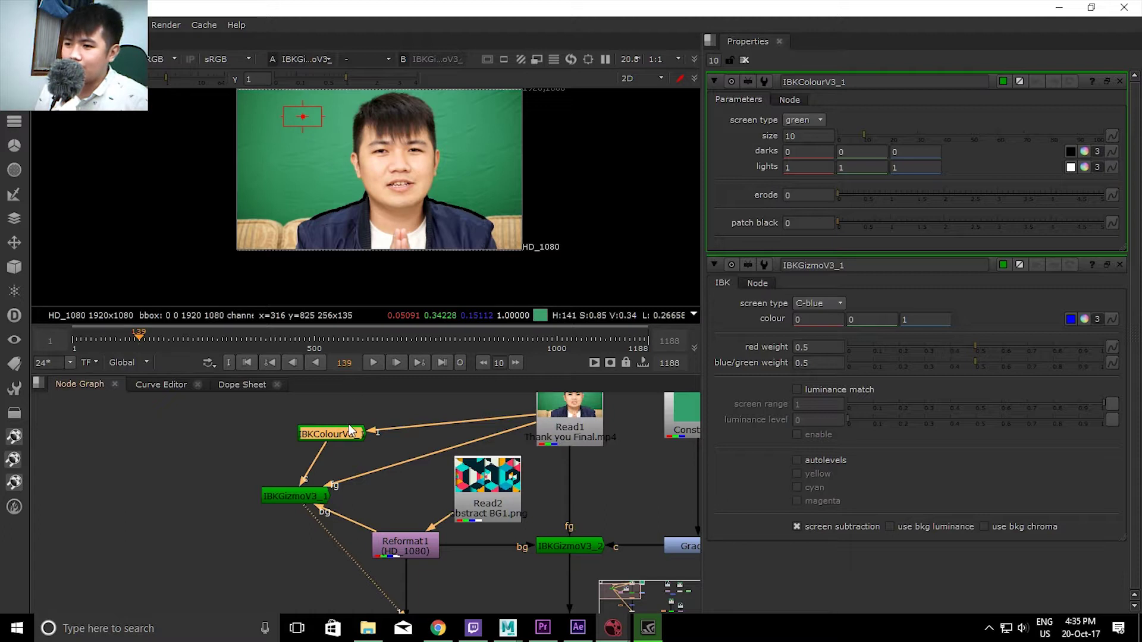
drag(331, 434, 294, 418)
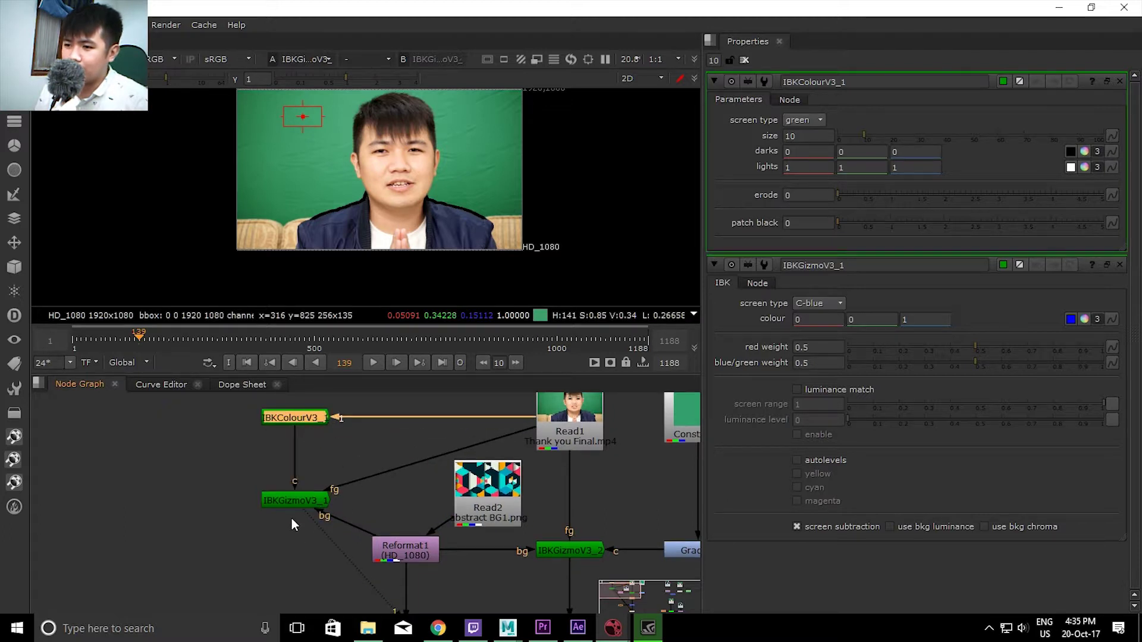
Sample IBKColourV3_1's darks from the jacket (0.022013, 0.03423, 0.058187) and set lights to 0
click(304, 498)
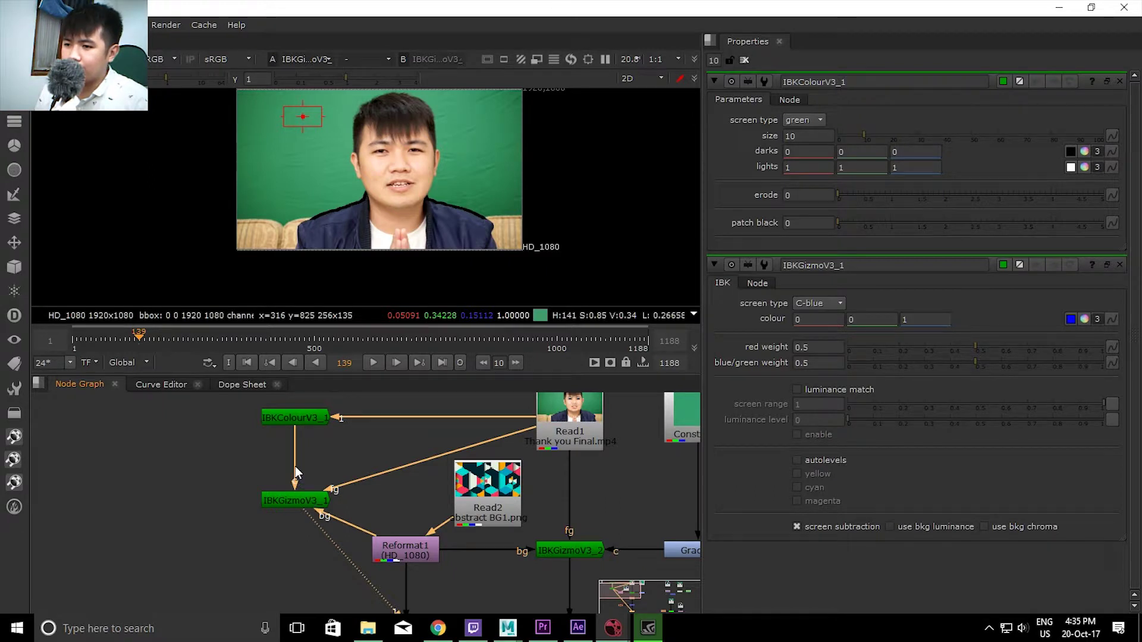
click(306, 416)
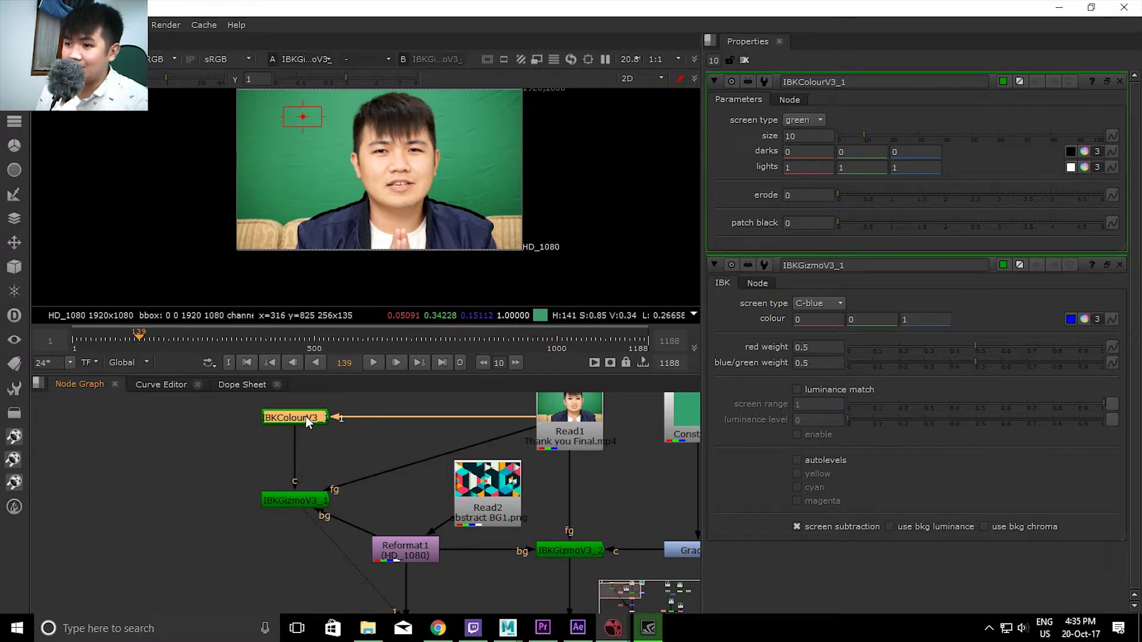
click(1070, 152)
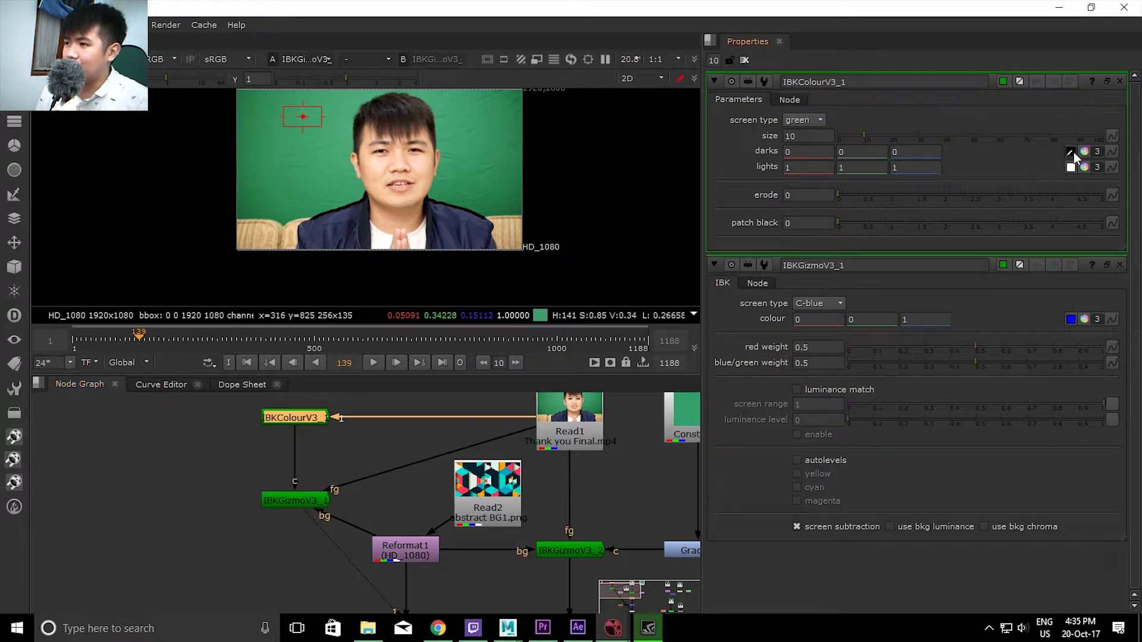
ctrl+click(273, 141)
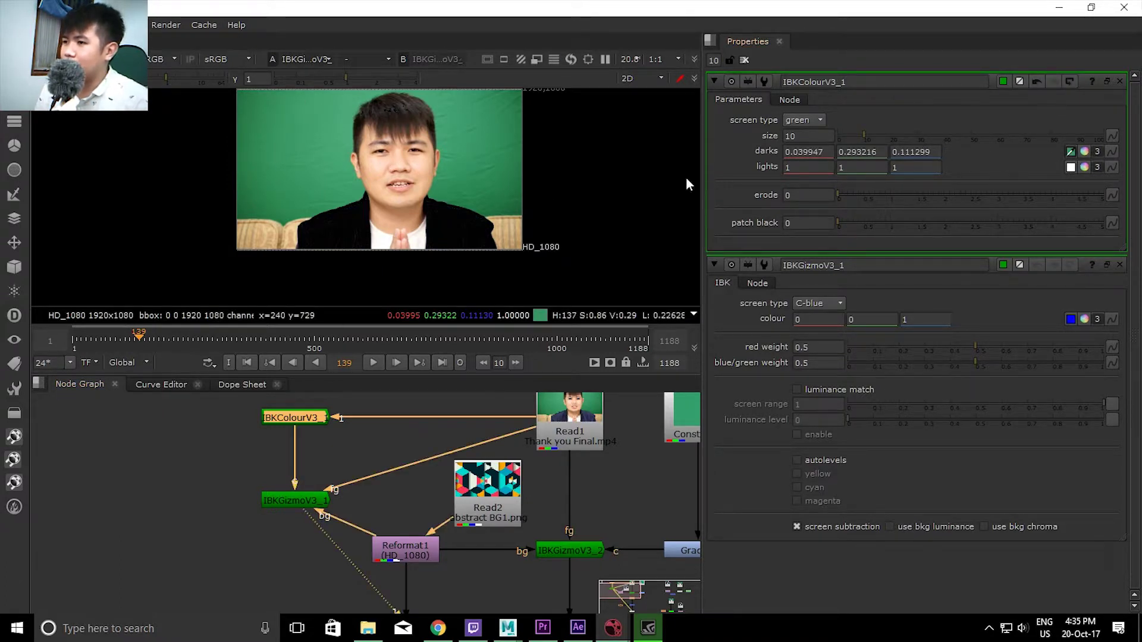
ctrl+click(354, 205)
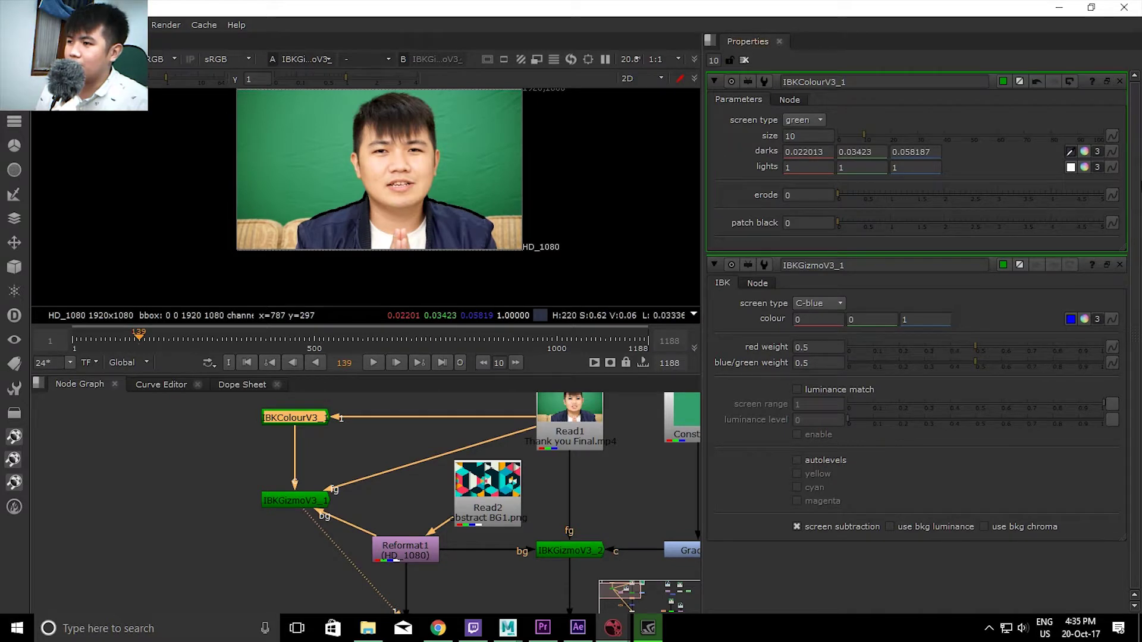
click(1070, 167)
ctrl+click(451, 204)
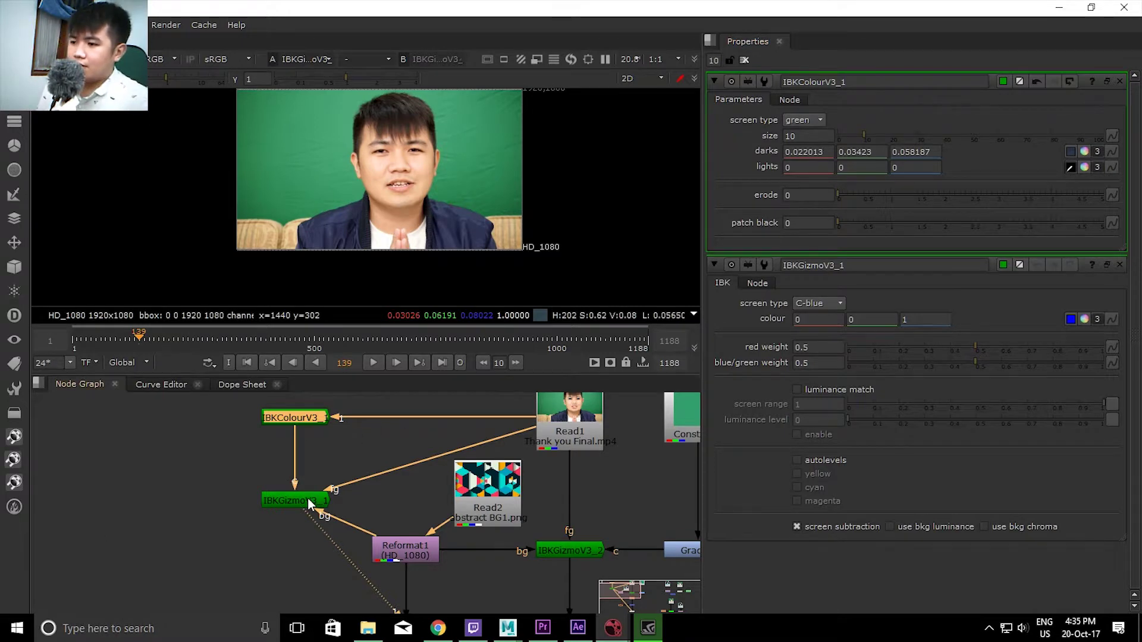
Compare the IBKGizmoV3_2 and IBKGizmoV3_1 results, then trial an erode of about 0.58 and undo it
drag(308, 498, 281, 498)
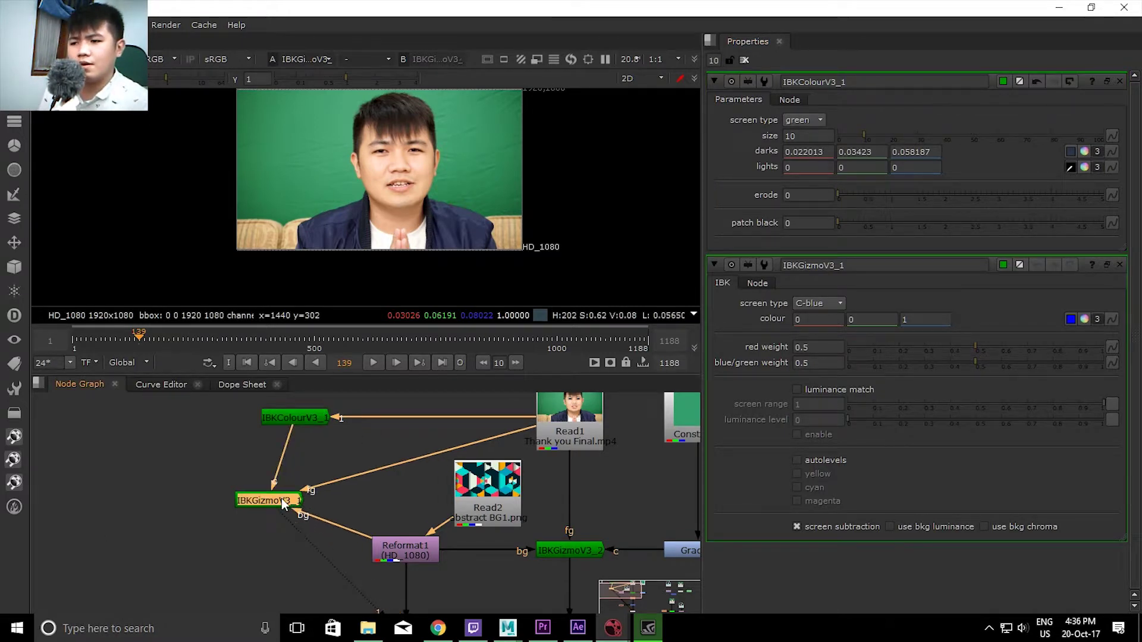
click(575, 553)
key(1)
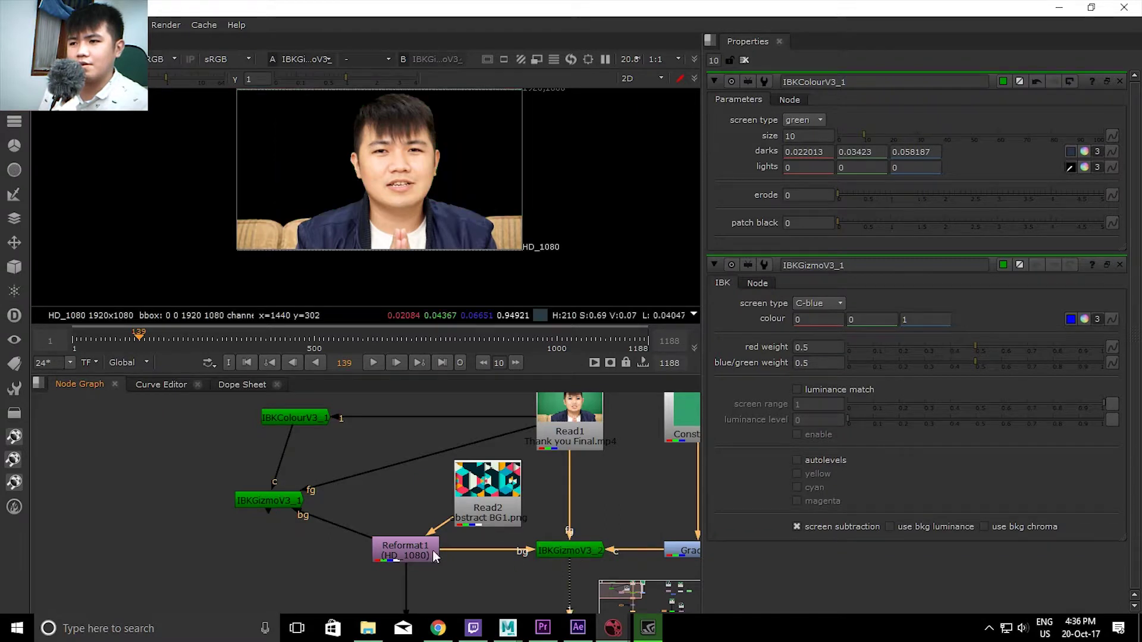
click(270, 505)
key(1)
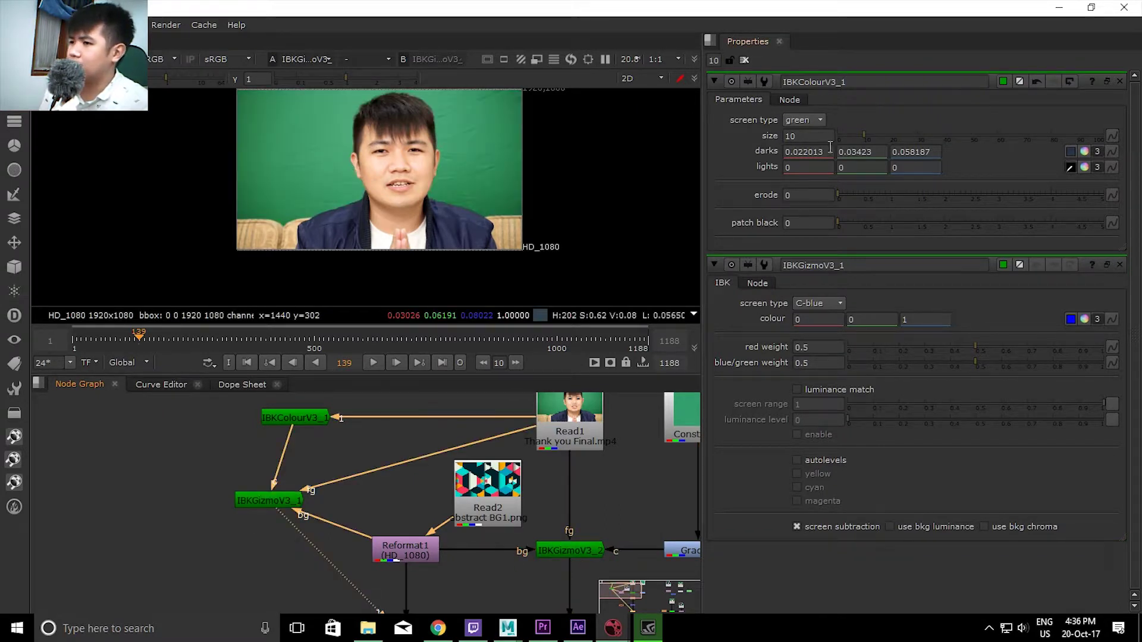
click(902, 97)
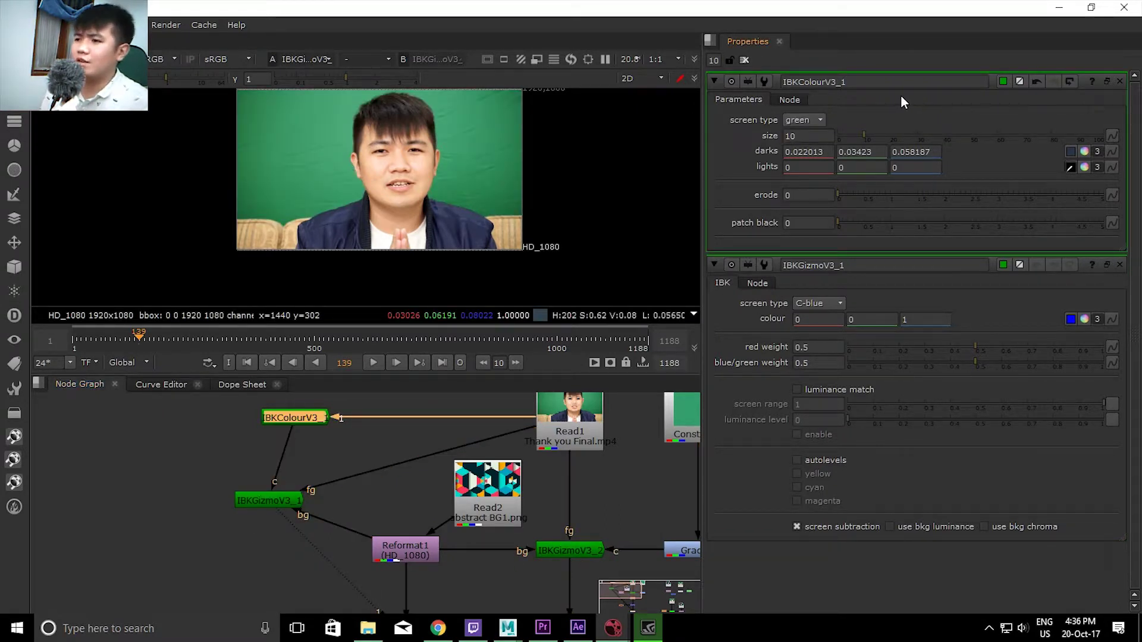
click(870, 196)
key(ctrl+z)
key(ctrl+z)
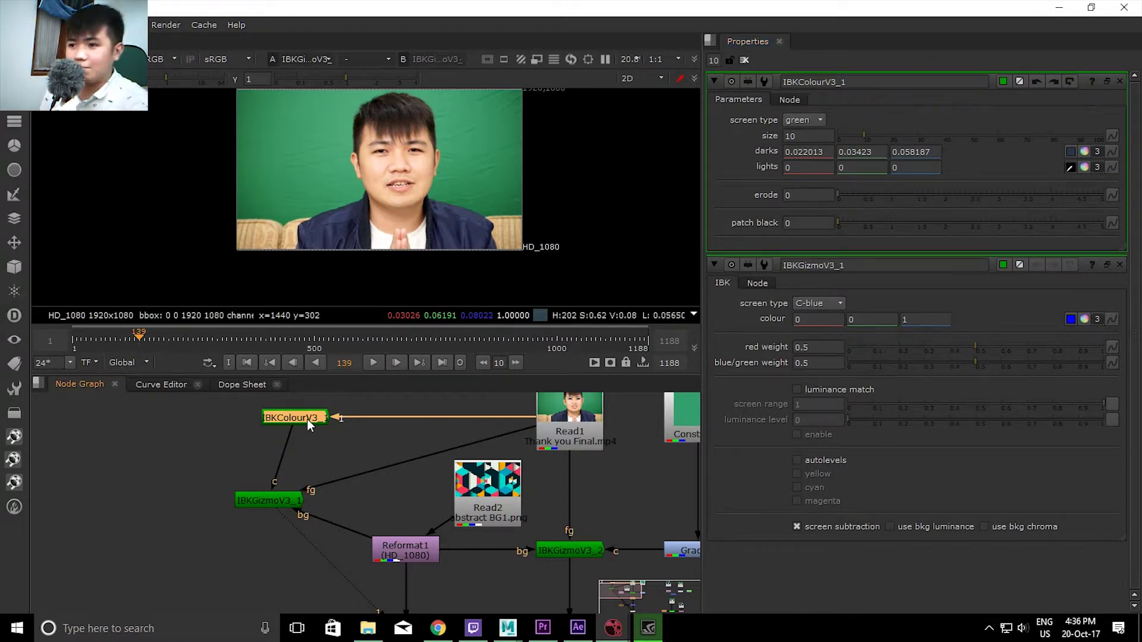
Delete IBKColourV3_1 and add a new Constant2 node
key(Delete)
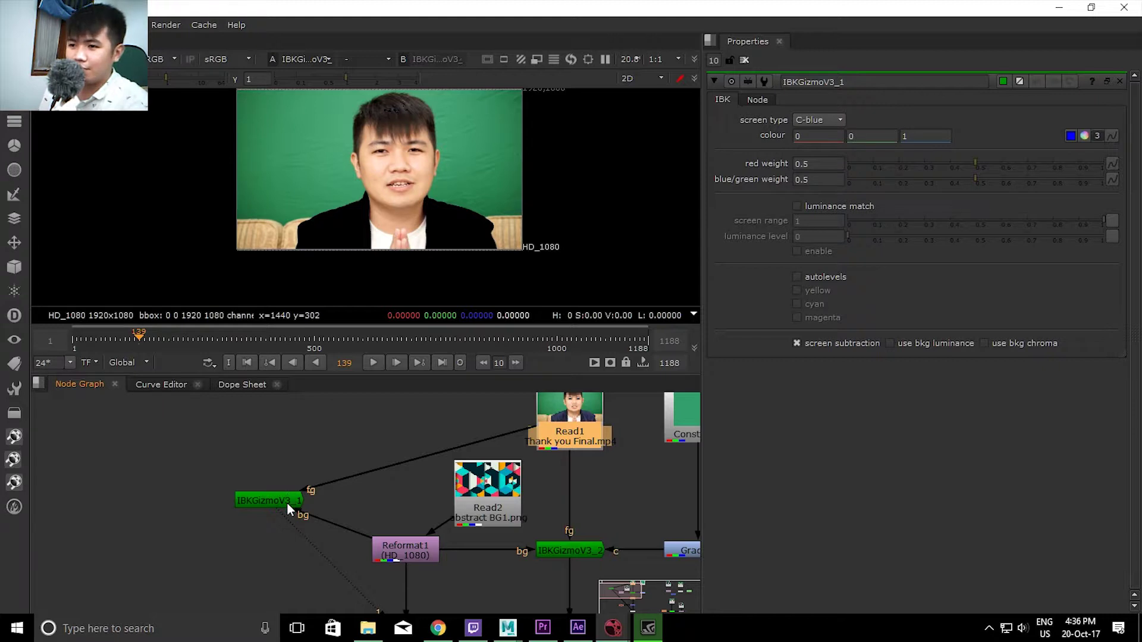
click(287, 502)
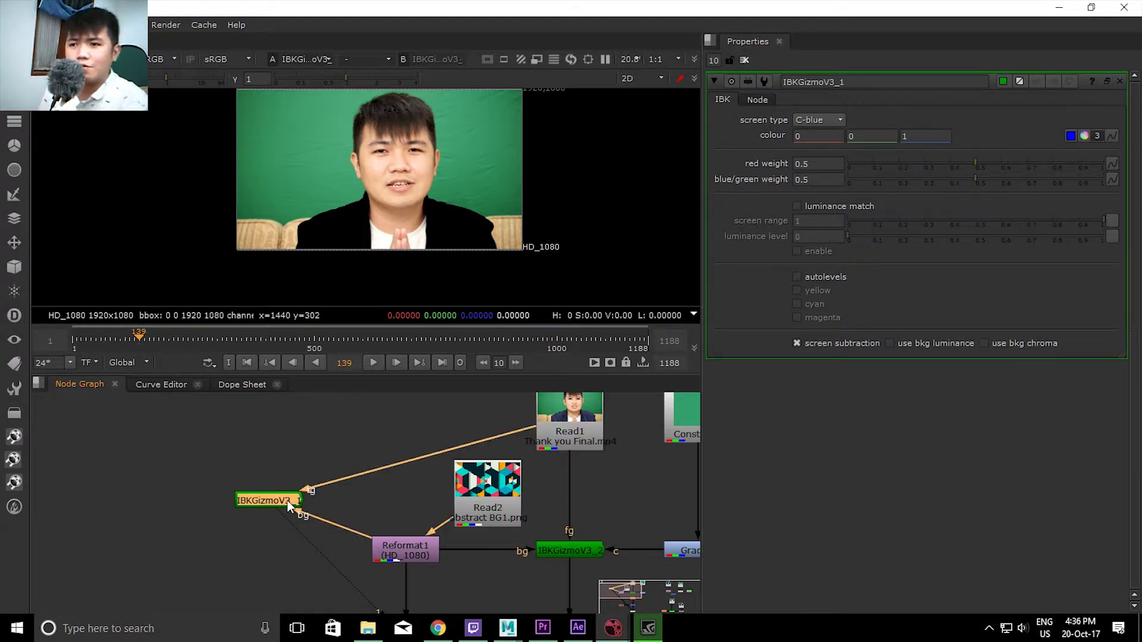
drag(331, 508, 214, 540)
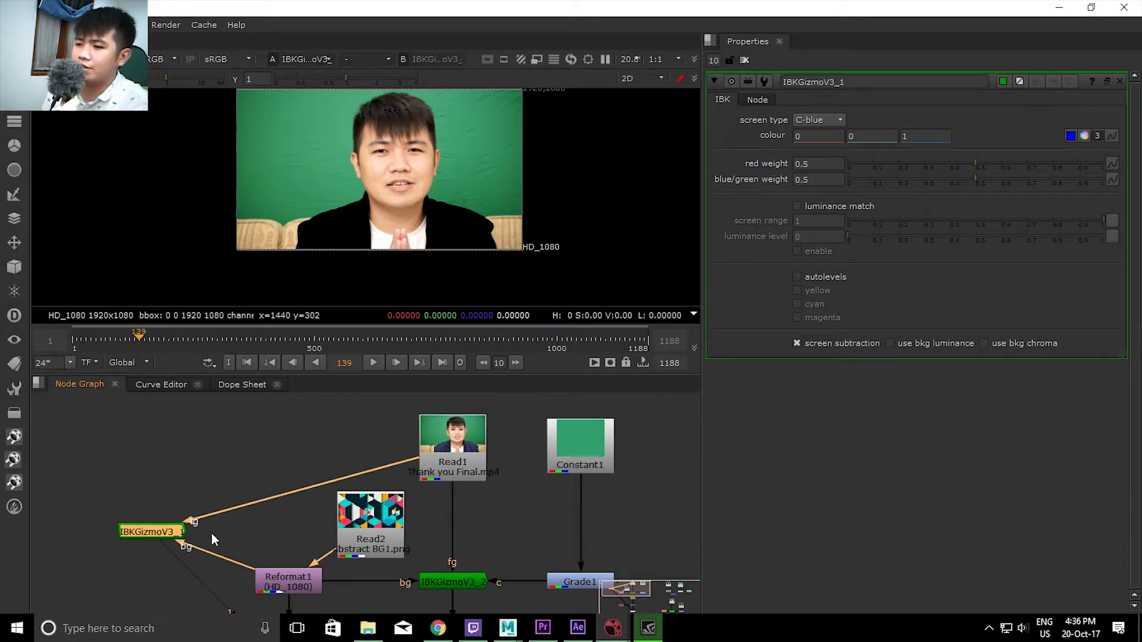
click(579, 476)
key(Tab)
text(Constant)
key(Return)
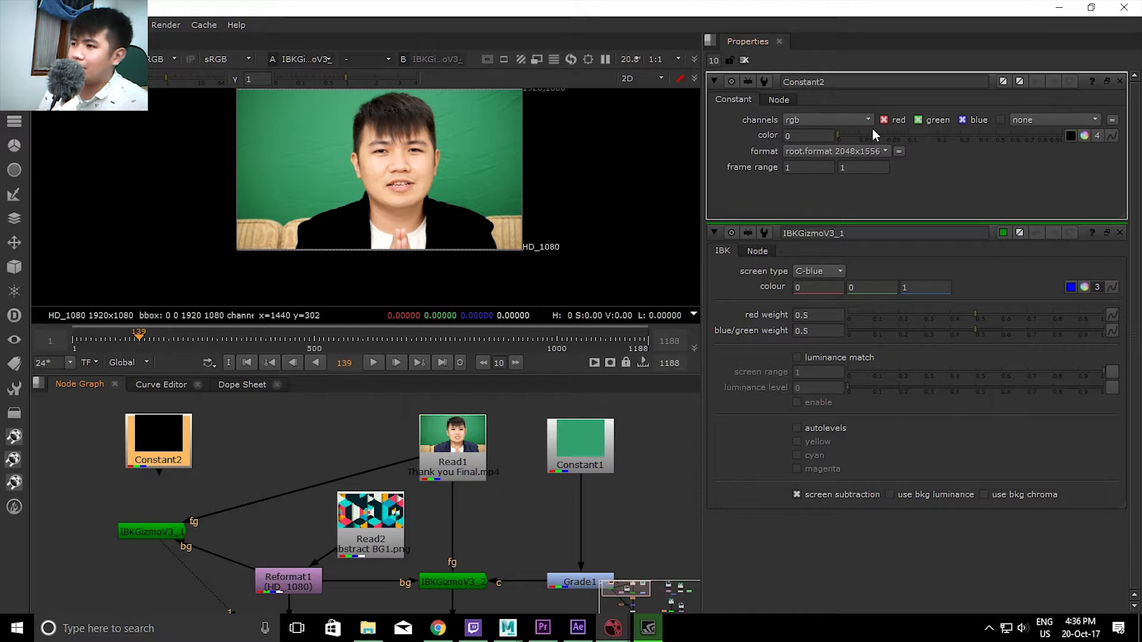
Eyedrop the green backdrop into Constant2's colour (0.042987, 0.329729, 0.151058)
click(1072, 139)
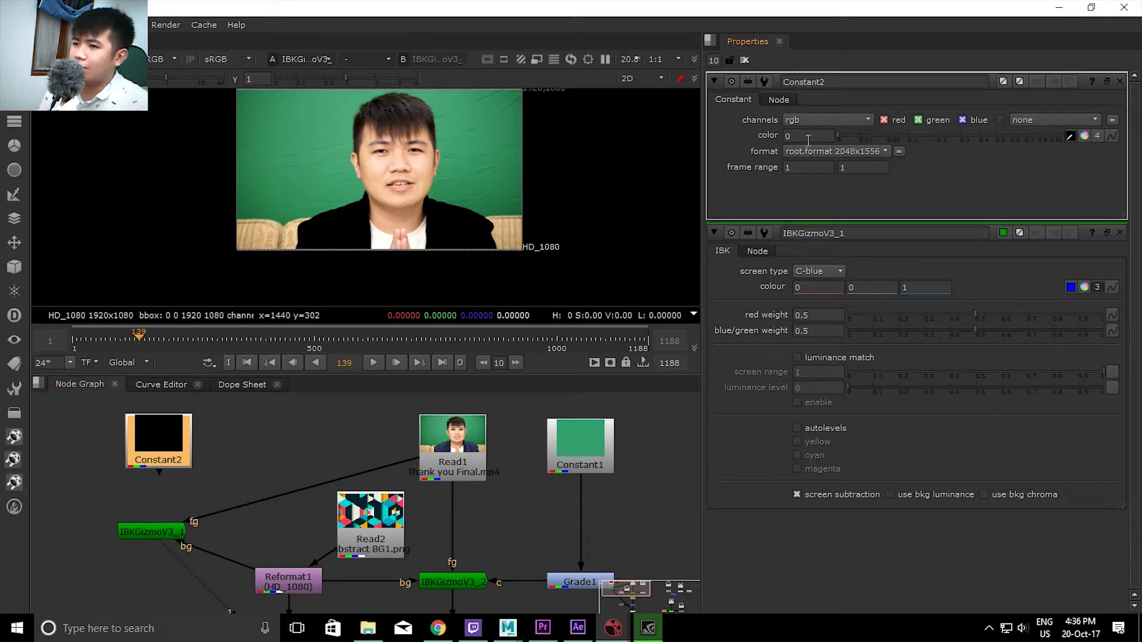
ctrl+click(468, 115)
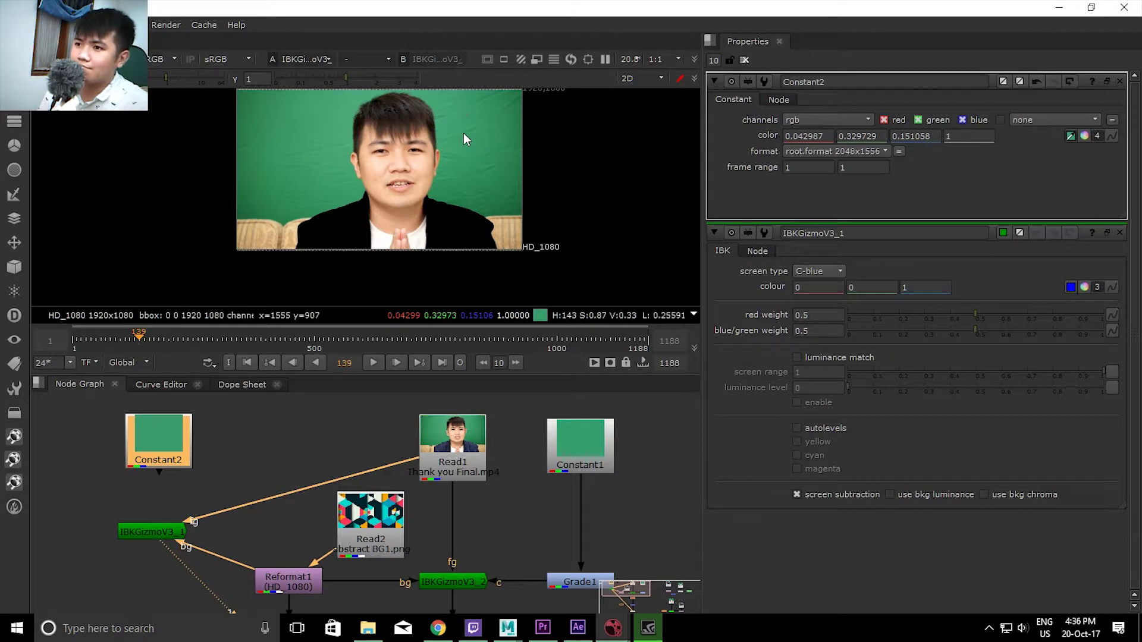
scroll(357, 482, down, 2)
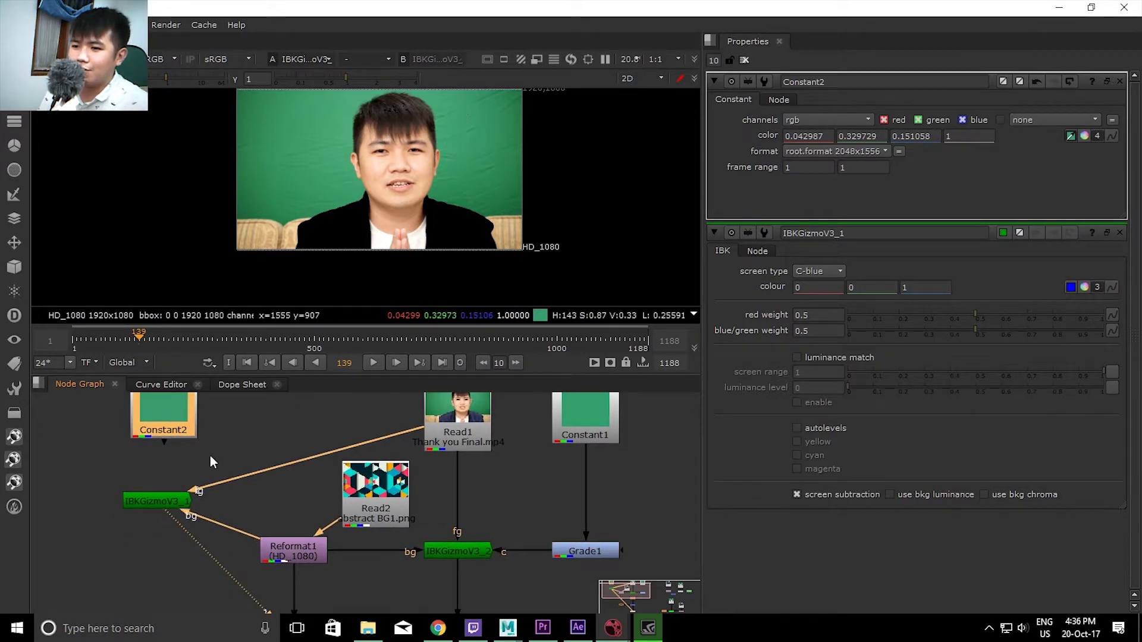
Connect Read1 as IBKGizmoV3_1's fg and Constant2 as its c input, placing it beside Constant2
mouse_move(187, 499)
mouse_down()
mouse_move(538, 495)
mouse_move(553, 454)
mouse_up()
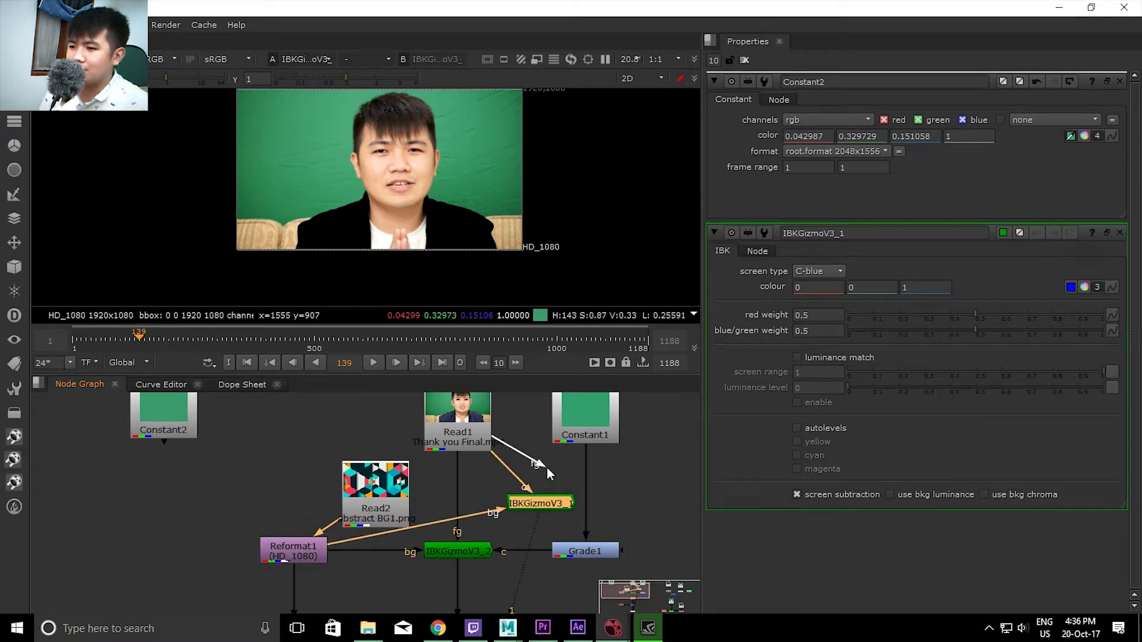
mouse_move(554, 454)
mouse_down()
mouse_move(534, 484)
mouse_move(527, 468)
mouse_up()
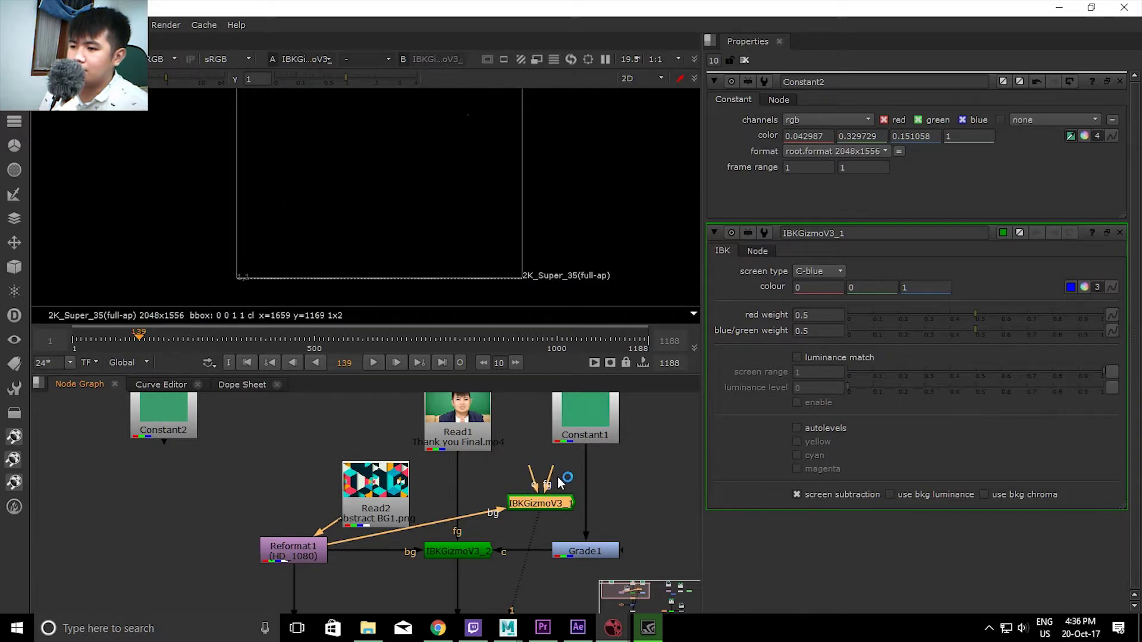
drag(503, 497, 195, 422)
mouse_move(552, 506)
mouse_down()
mouse_move(158, 513)
mouse_move(180, 501)
mouse_up()
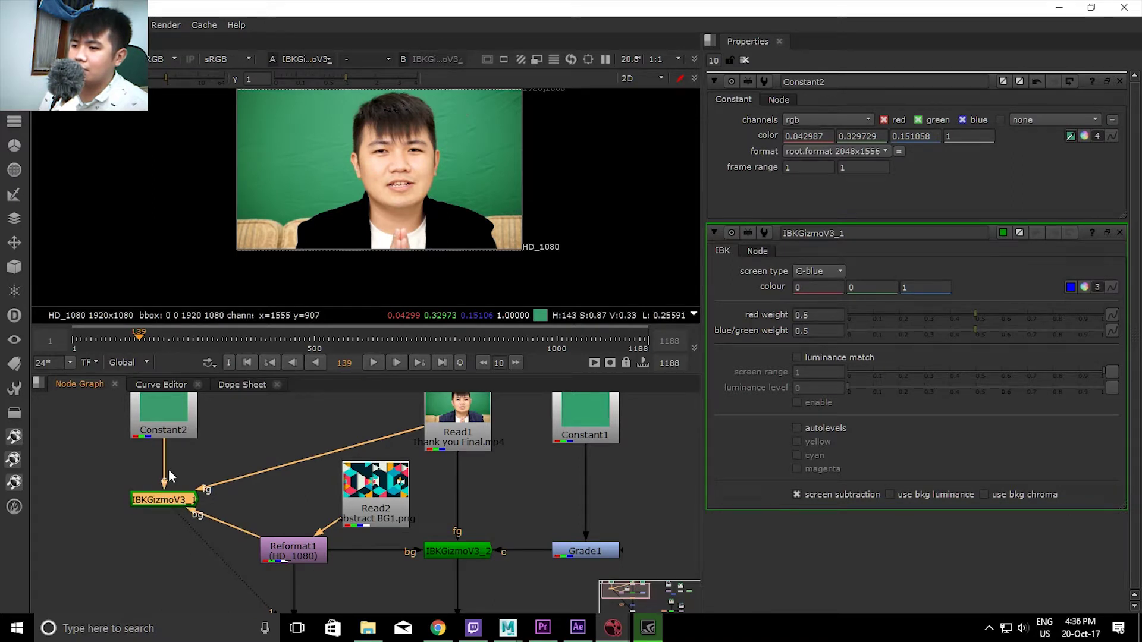
Insert a Grade2 node below Constant2
click(166, 416)
key(Tab)
text(grade)
key(Return)
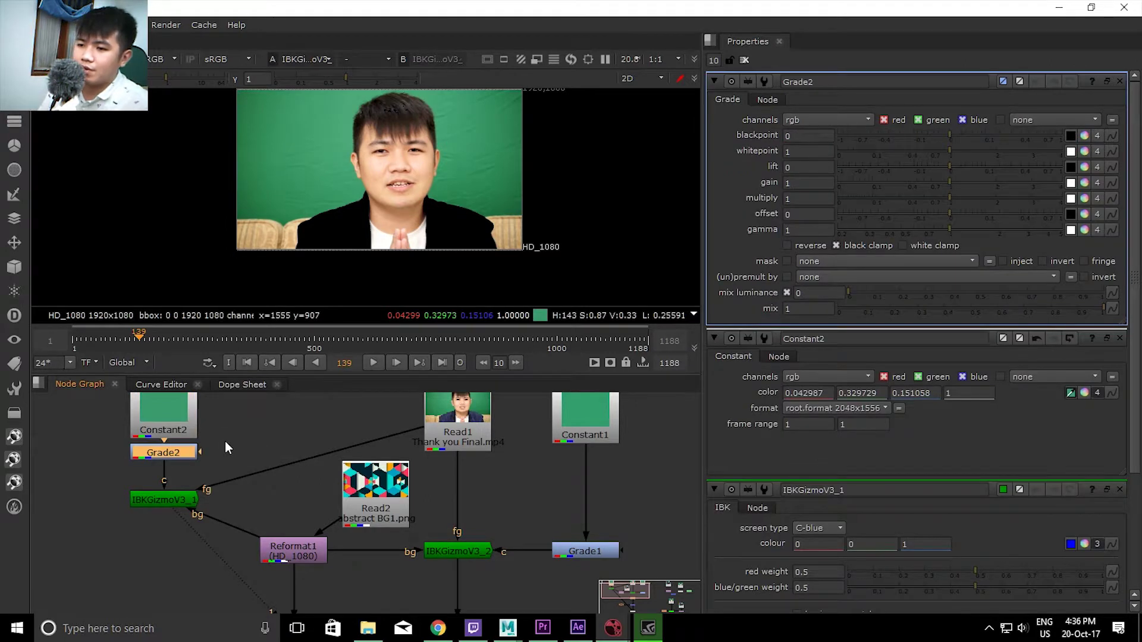
mouse_move(152, 434)
mouse_down()
mouse_move(163, 391)
mouse_move(160, 406)
mouse_up()
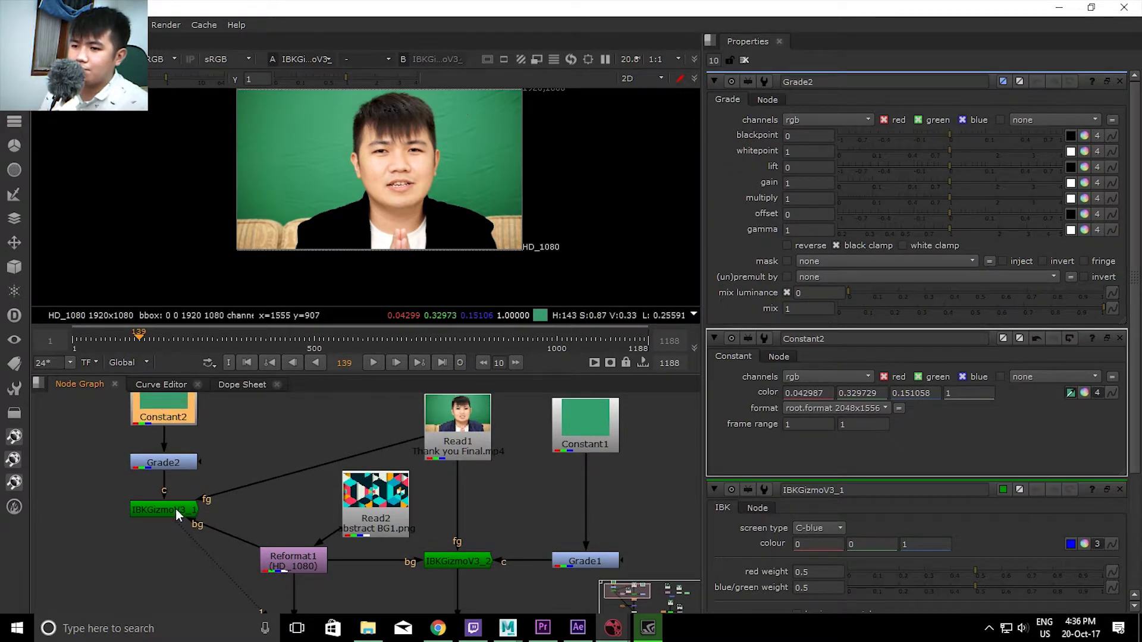
Switch IBKGizmoV3_1's screen type from C-blue to C-green and check the alpha matte
click(176, 508)
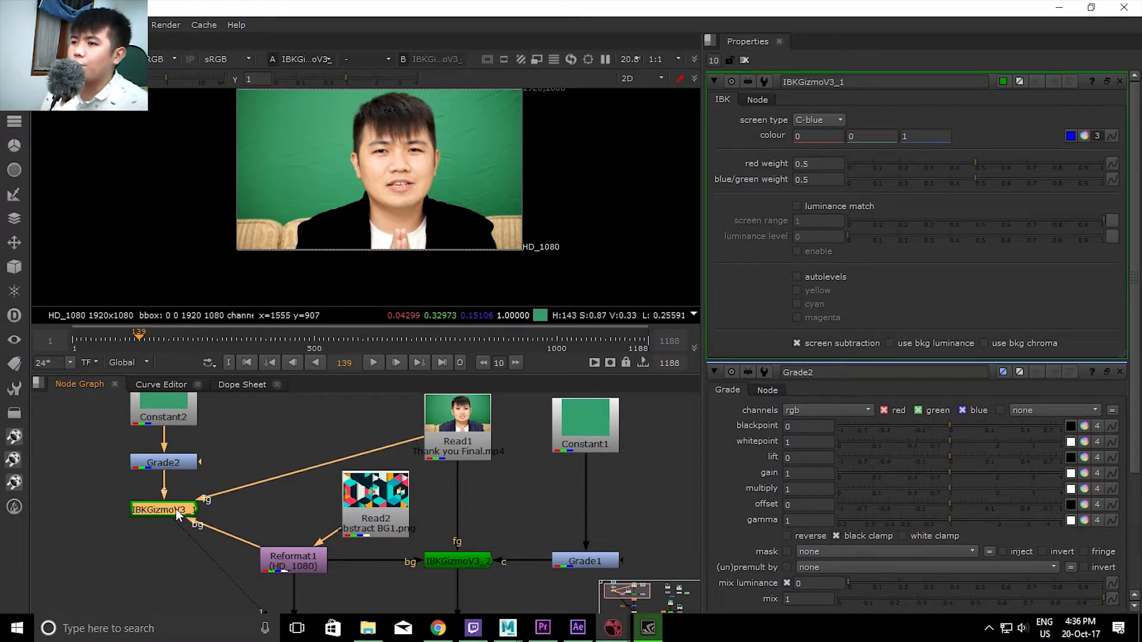
click(830, 125)
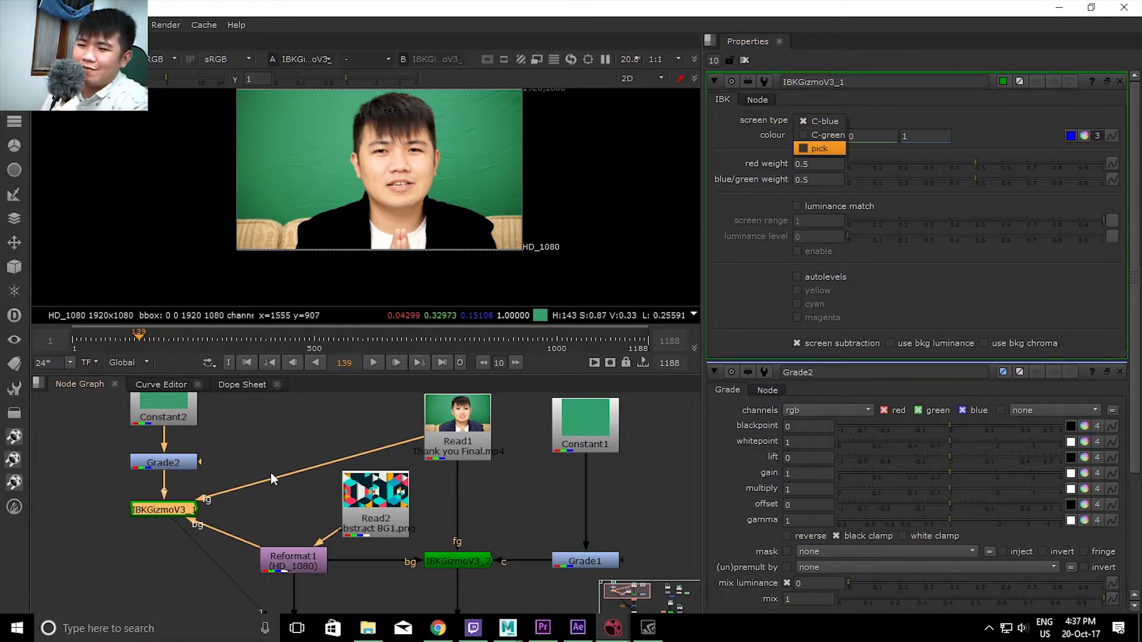
click(176, 510)
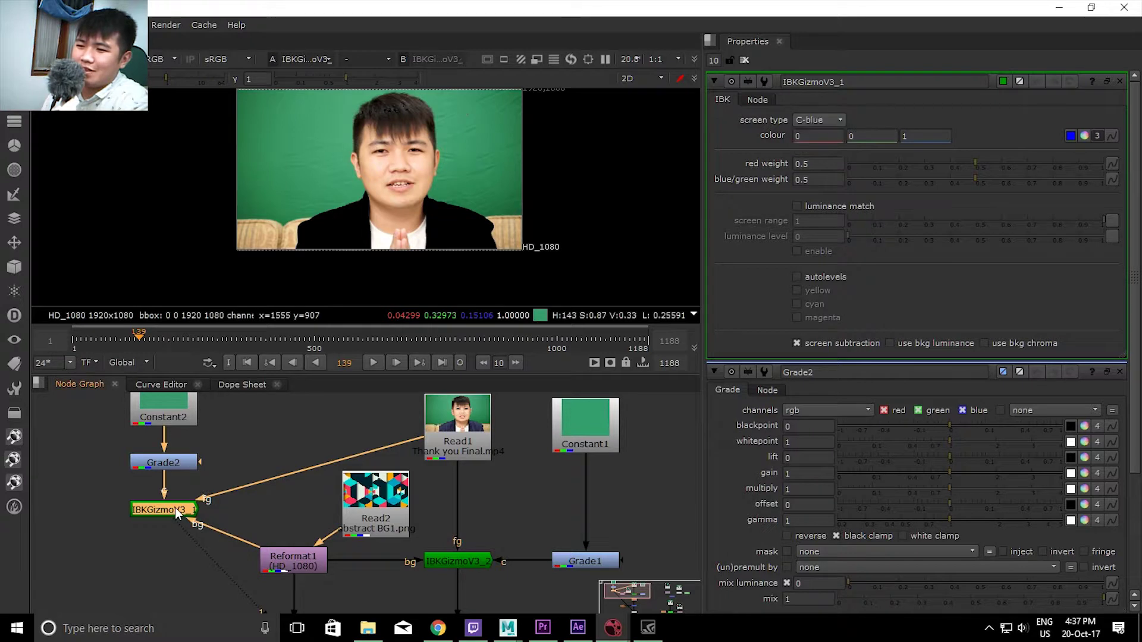
click(826, 120)
click(838, 98)
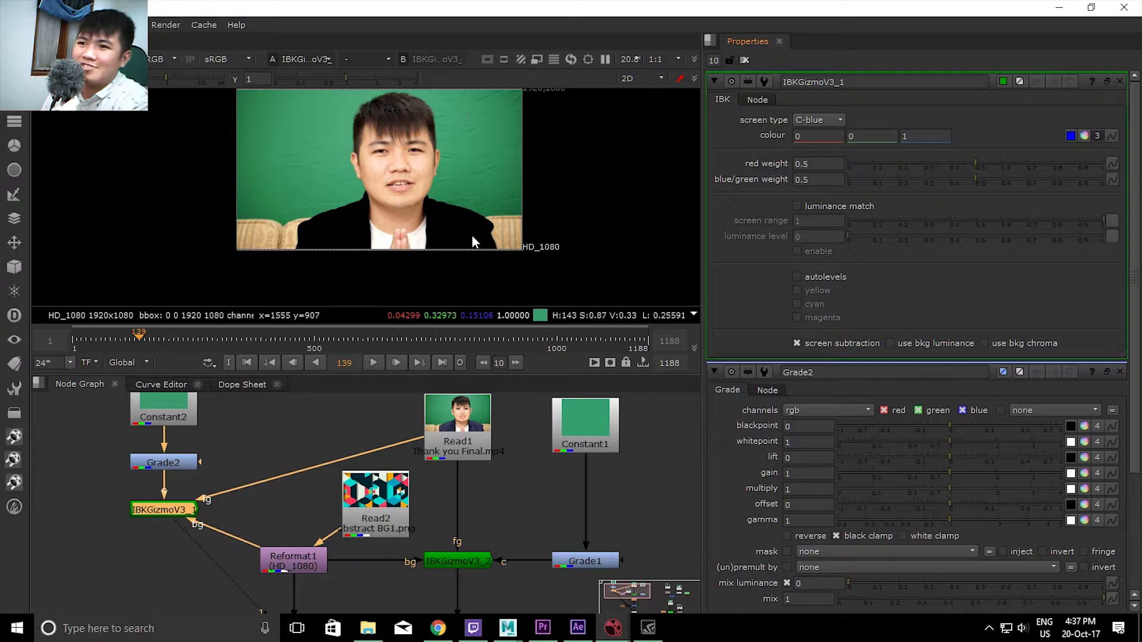
click(825, 120)
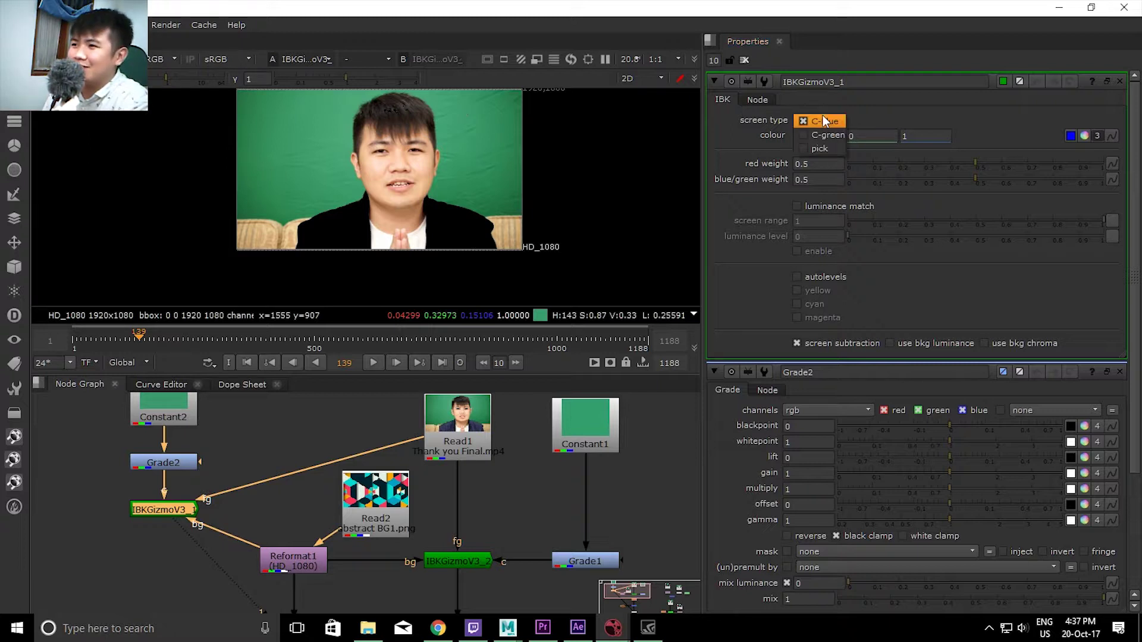
click(827, 134)
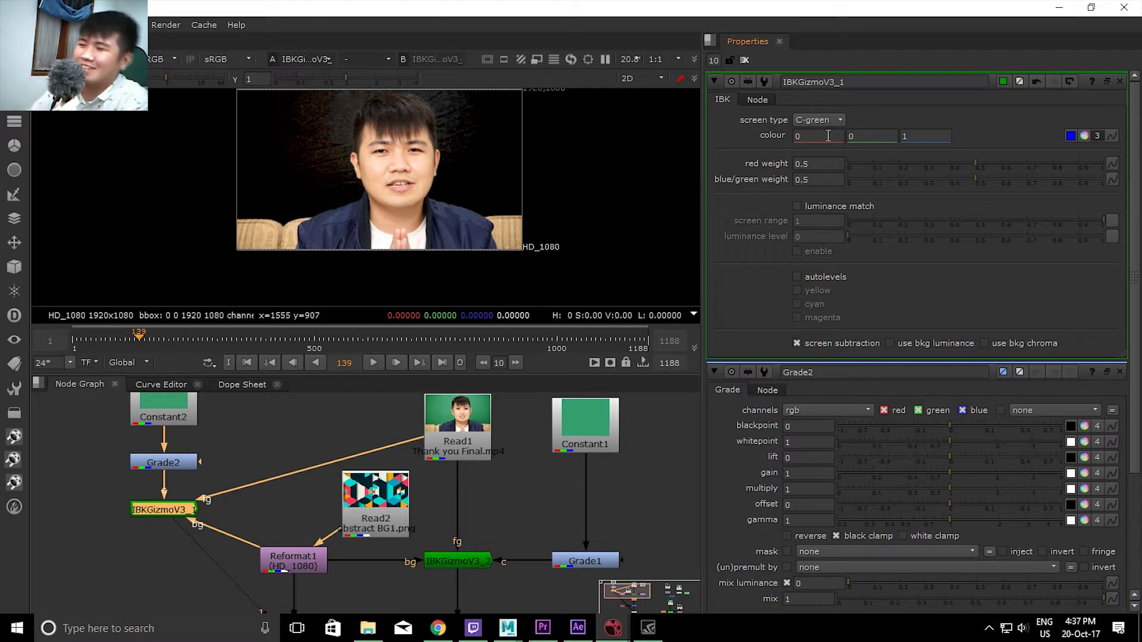
drag(254, 441, 278, 458)
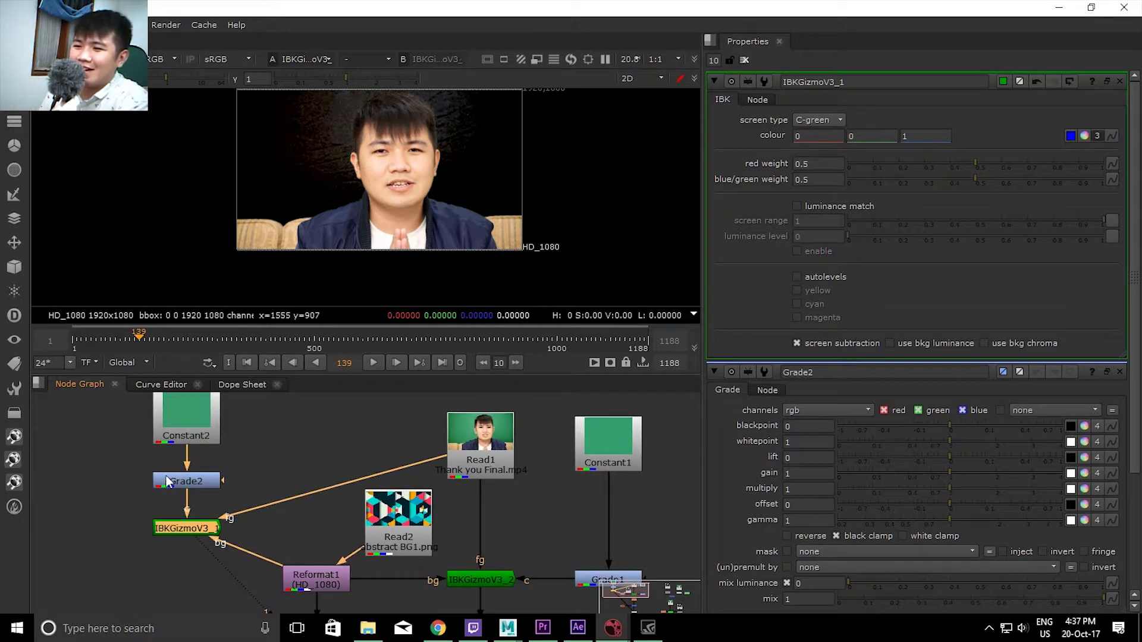
click(286, 462)
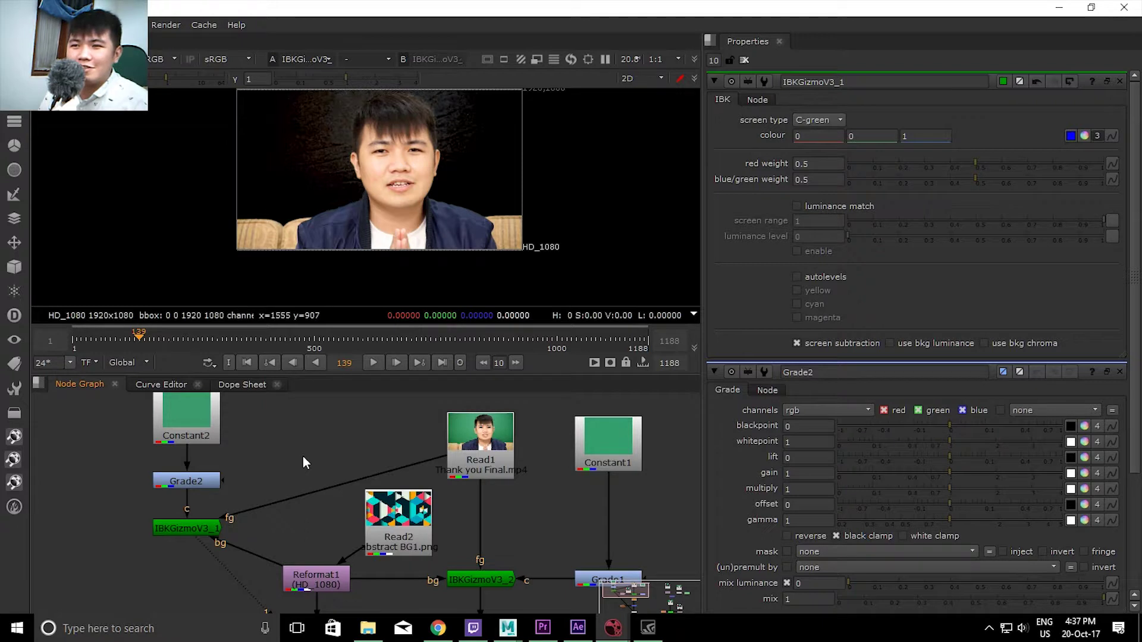
click(181, 531)
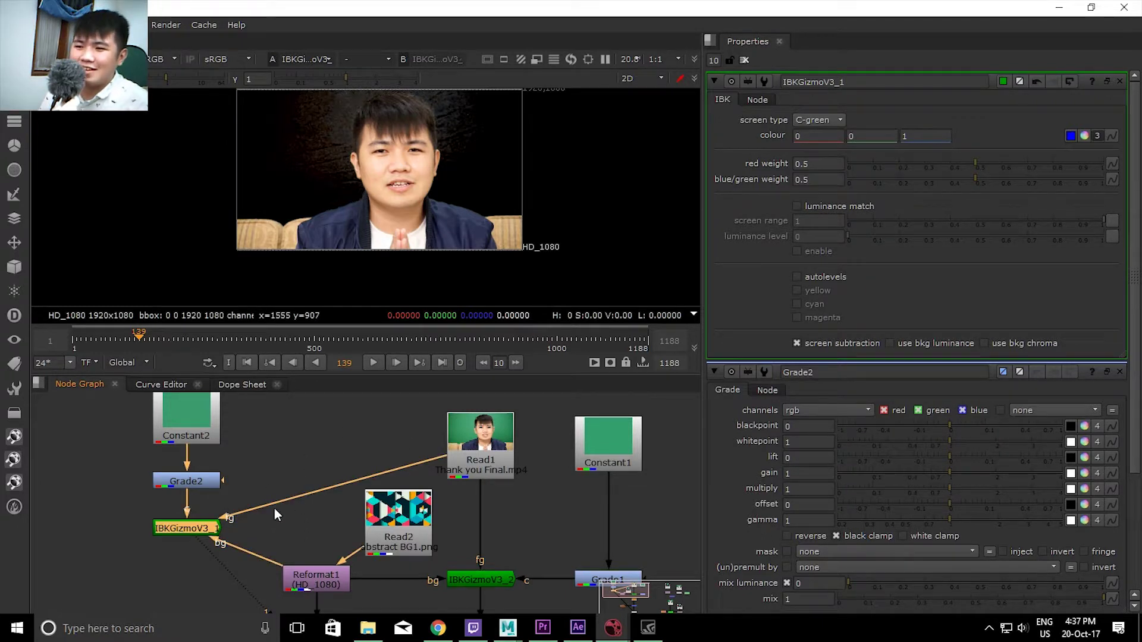
click(820, 120)
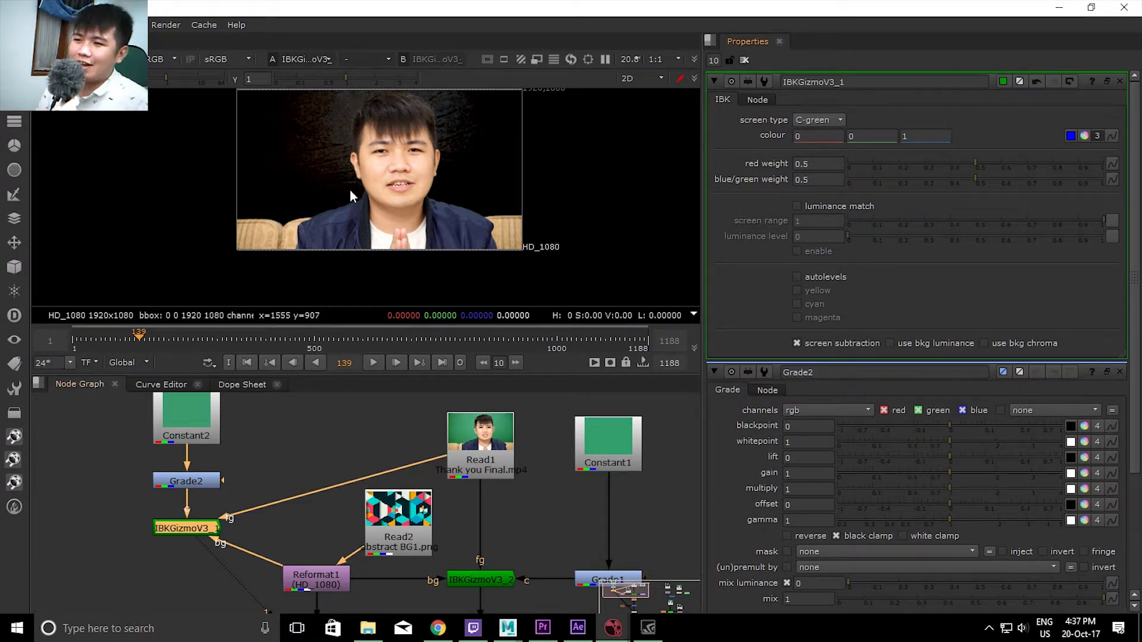
scroll(345, 185, up, 3)
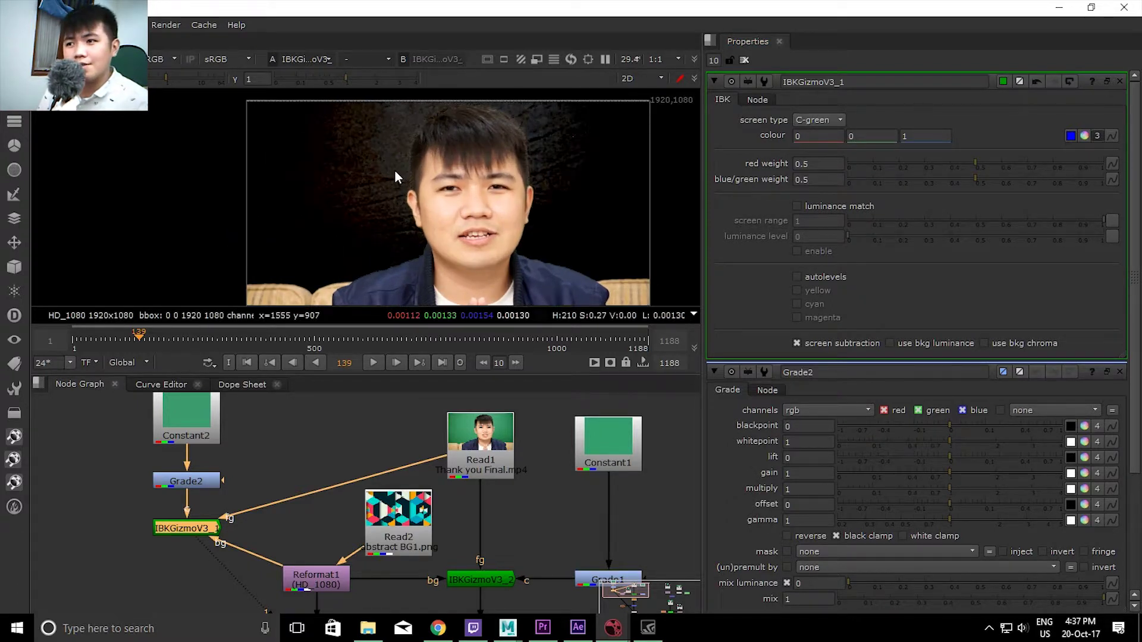
key(a)
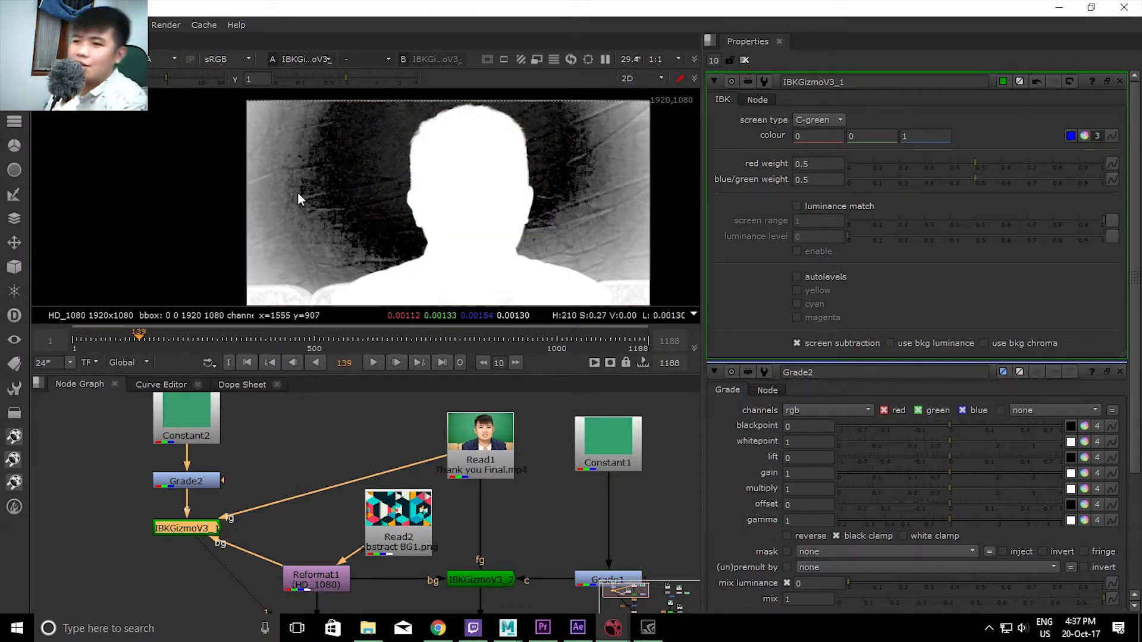
Delete the Constant2, Grade2 and IBKGizmoV3_1 test nodes and move Read2 into the freed space
scroll(357, 464, down, 3)
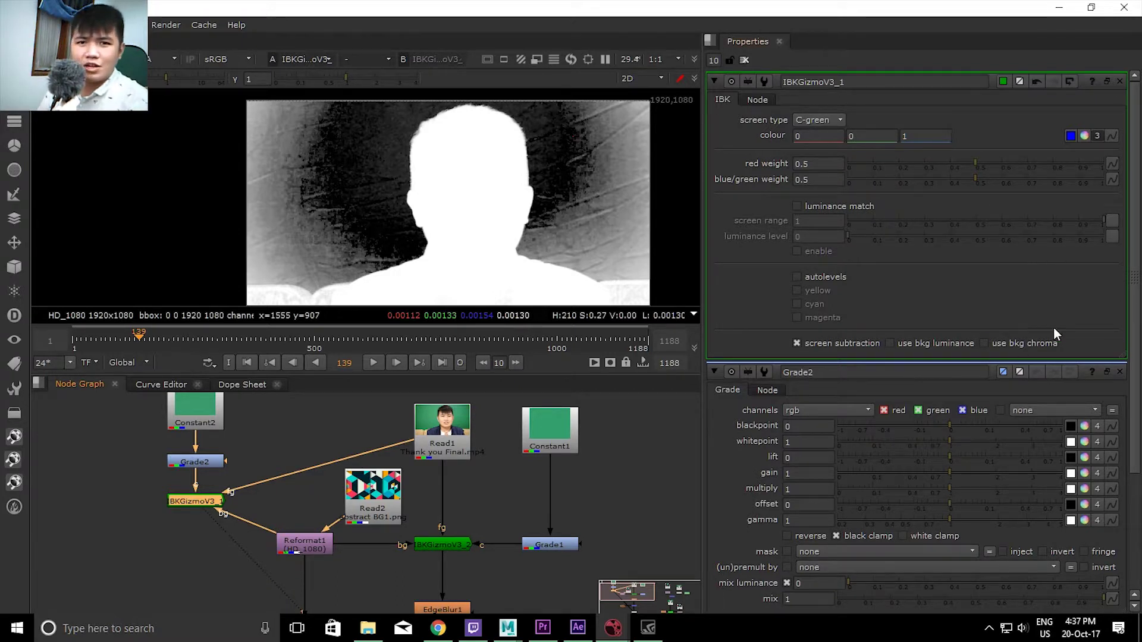
mouse_move(160, 416)
mouse_down()
mouse_move(259, 527)
mouse_move(296, 599)
mouse_move(303, 487)
mouse_up()
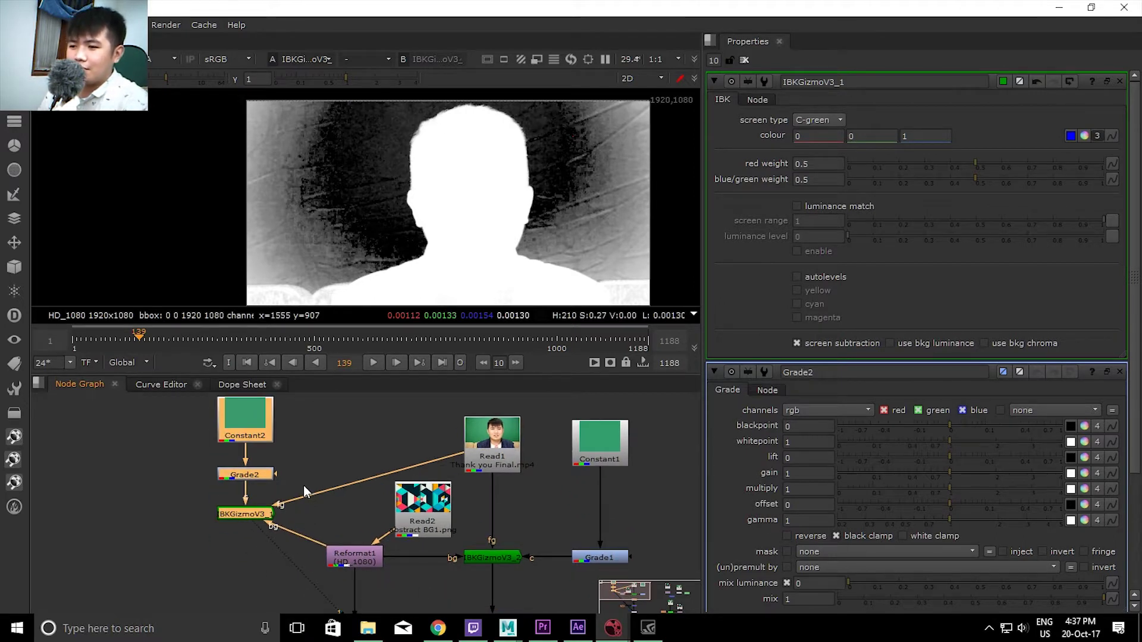
key(Delete)
drag(433, 524, 366, 461)
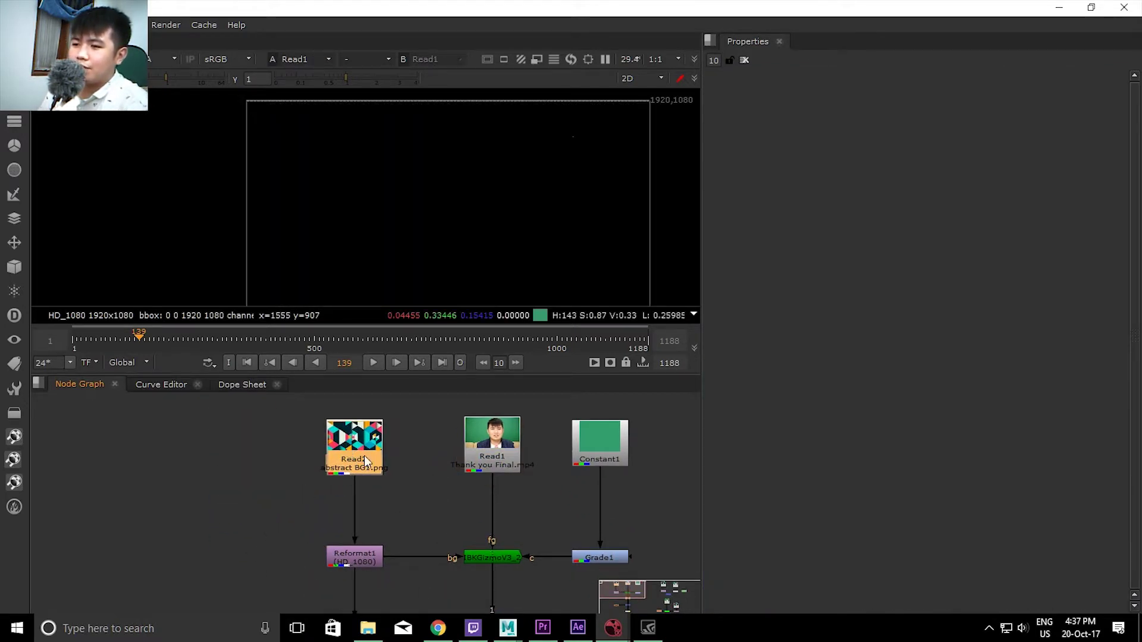
View the Merge1 composite and open IBKGizmoV3_2's settings
scroll(462, 485, down, 4)
scroll(473, 505, down, 2)
click(484, 498)
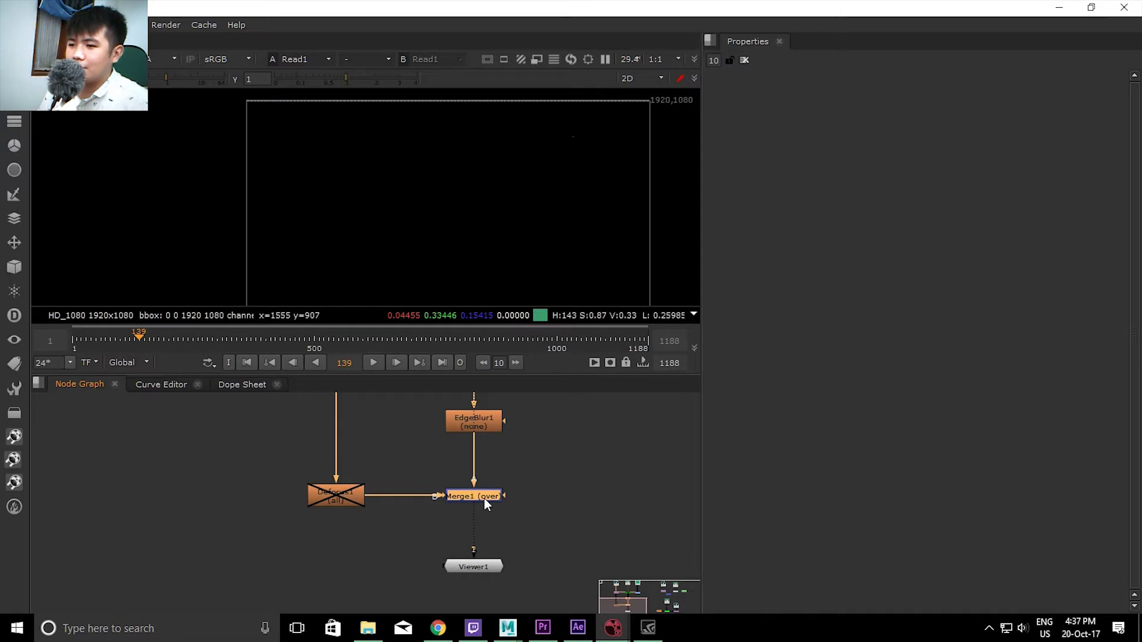
key(1)
scroll(541, 568, up, 3)
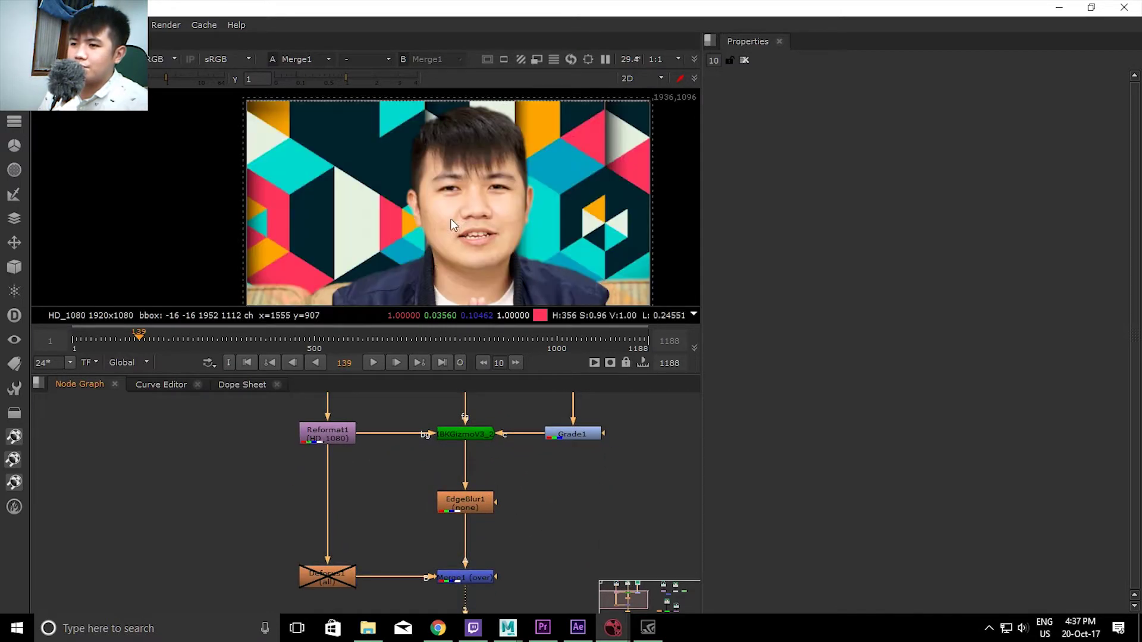
double_click(478, 436)
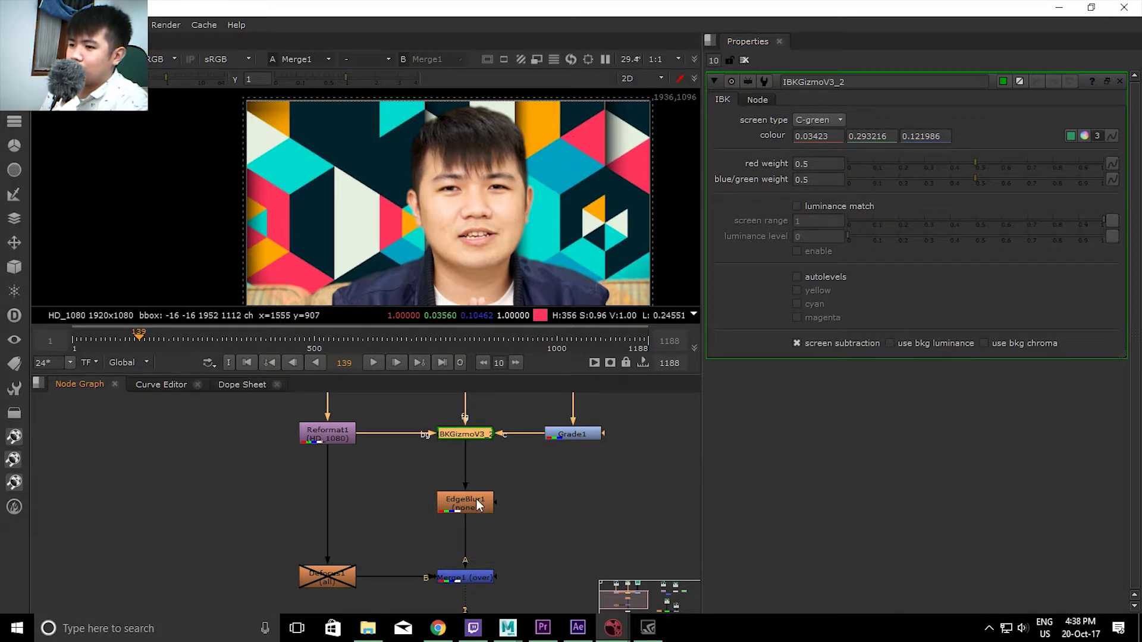
Toggle EdgeBlur1 on and off while zoomed on the hair to compare the edges
click(476, 499)
scroll(502, 177, up, 1)
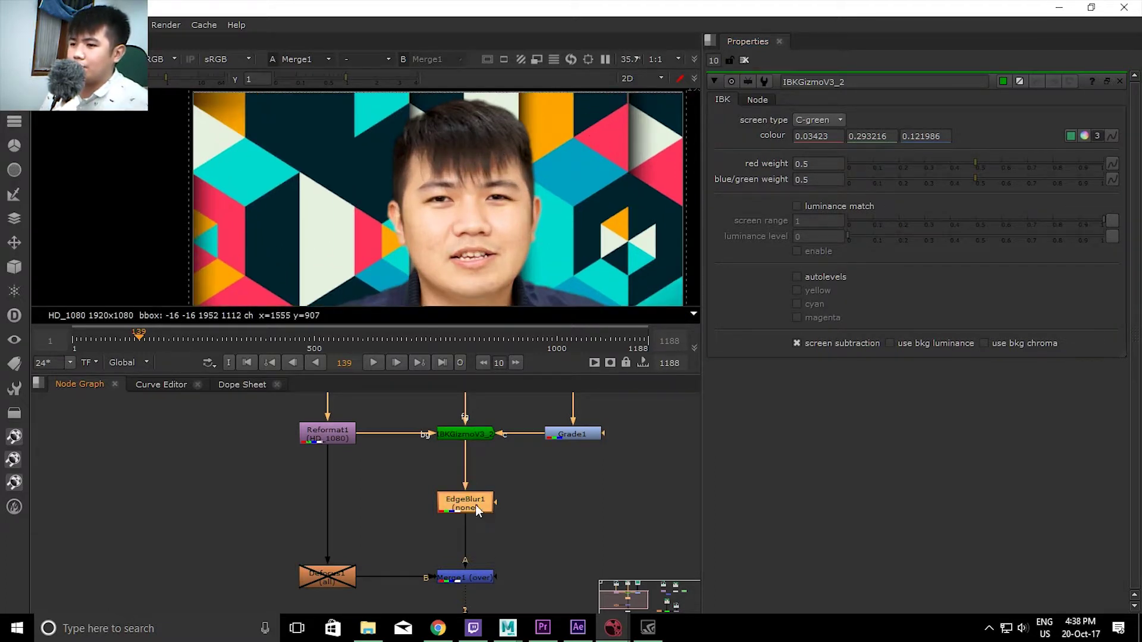
key(d)
scroll(490, 268, up, 2)
scroll(498, 245, up, 2)
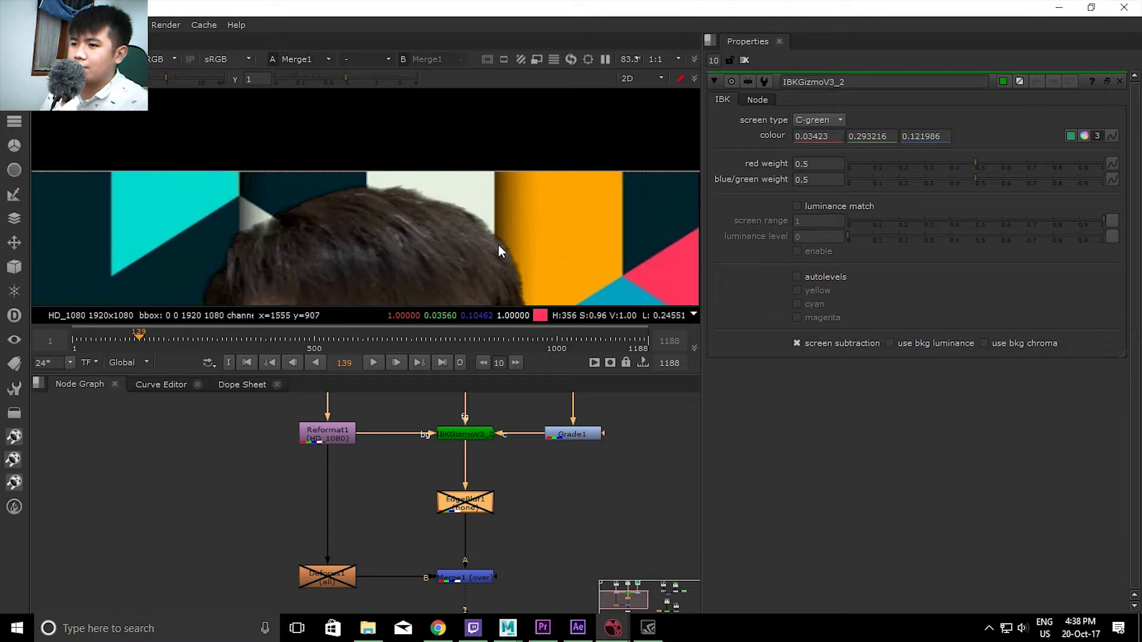
scroll(436, 220, up, 2)
key(d)
key(d)
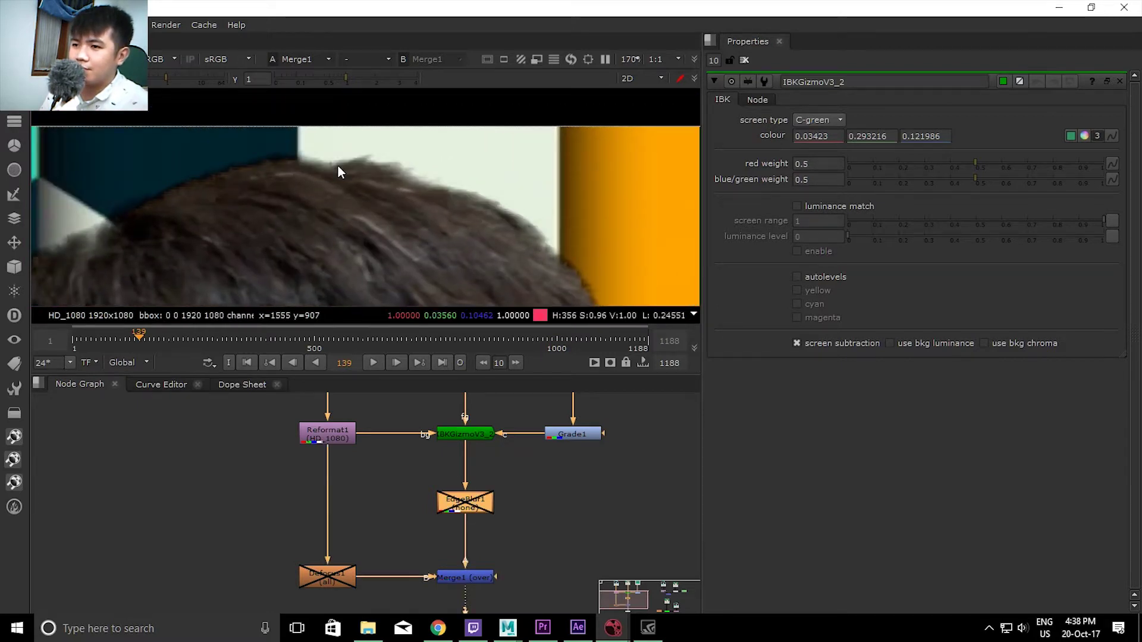
key(d)
scroll(340, 173, up, 1)
key(d)
key(d)
key(d)
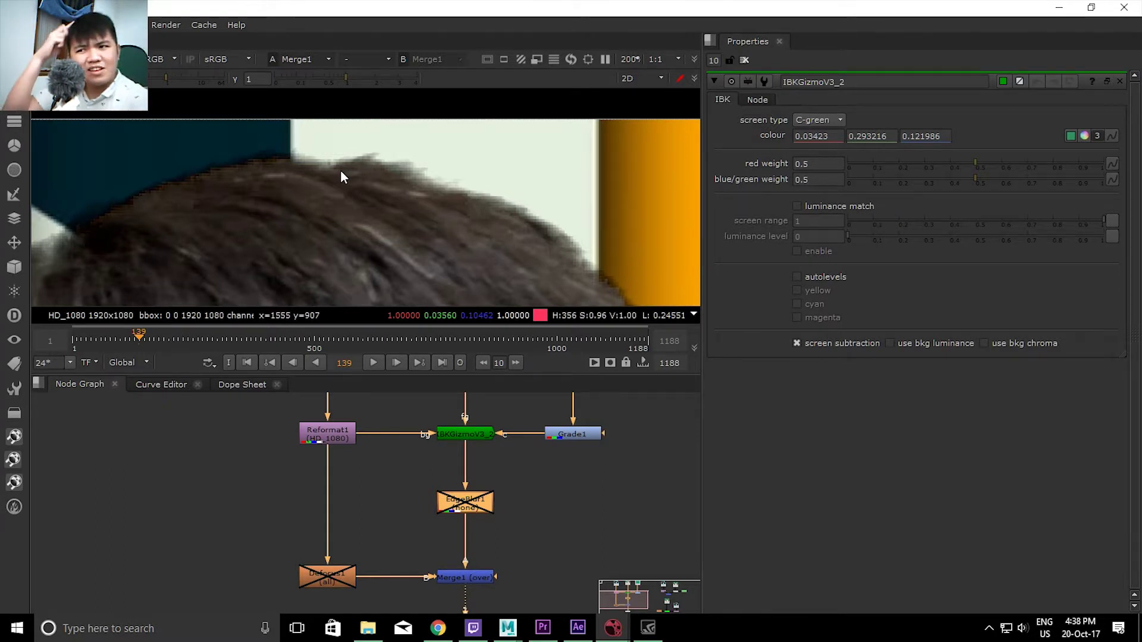
Reduce EdgeBlur1's size and toggle it to compare the softer hair blur
key(d)
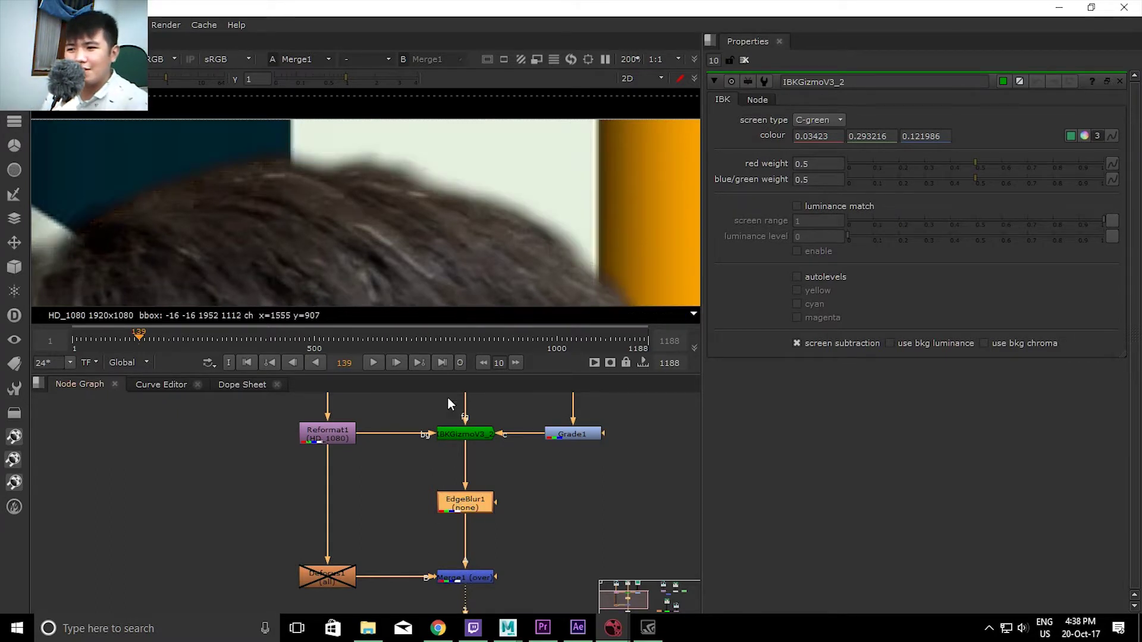
key(d)
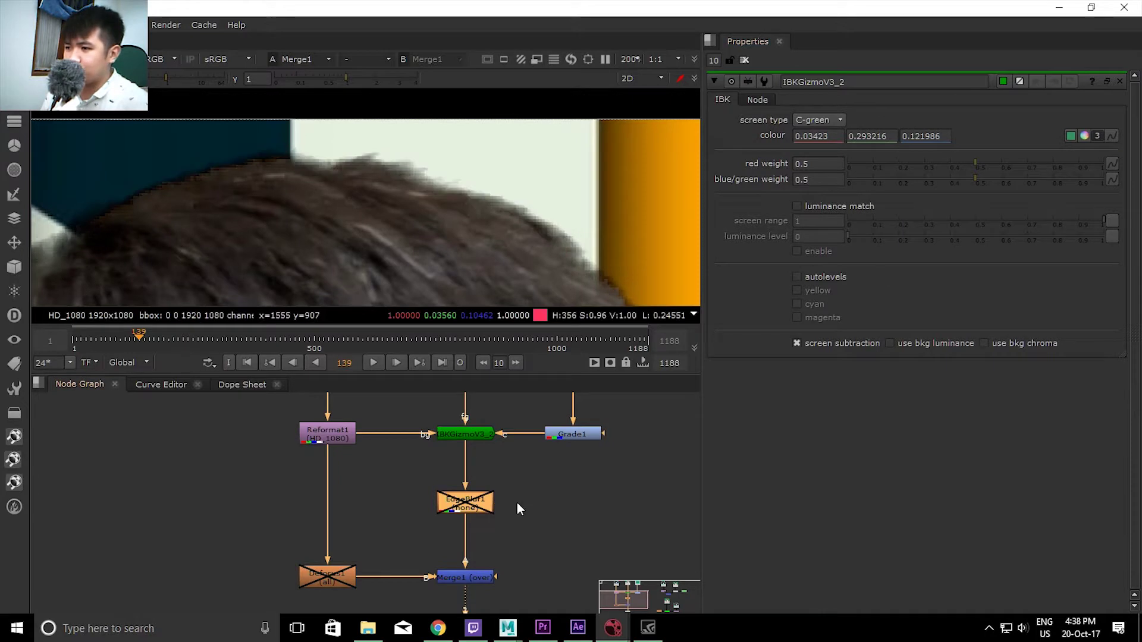
double_click(466, 502)
key(d)
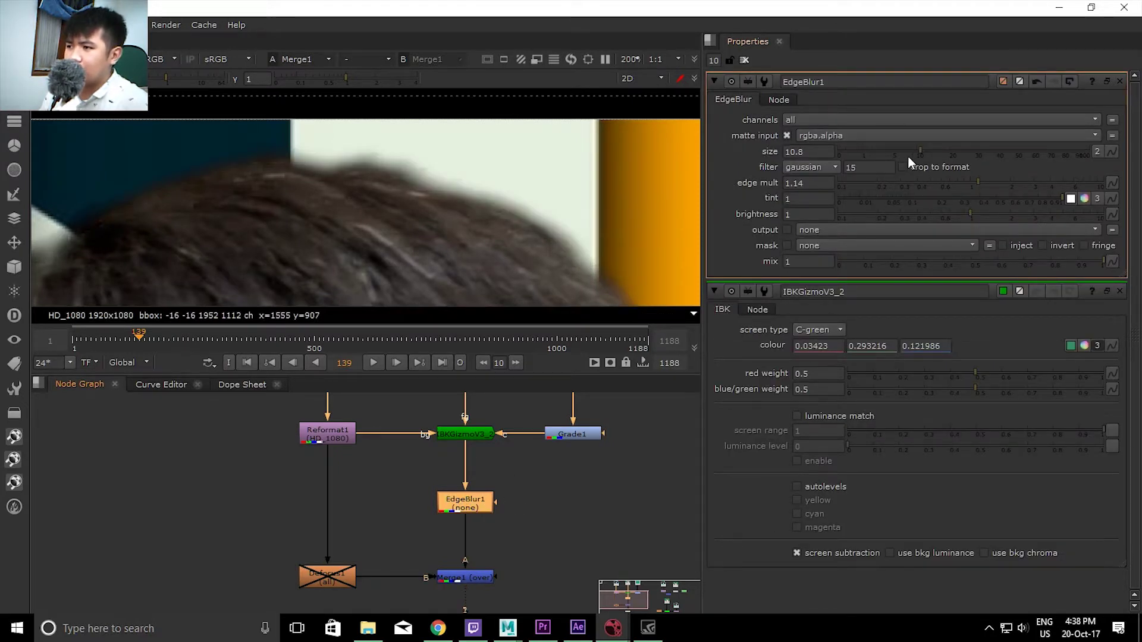
drag(915, 155, 880, 157)
key(d)
key(d)
key(d)
key(d)
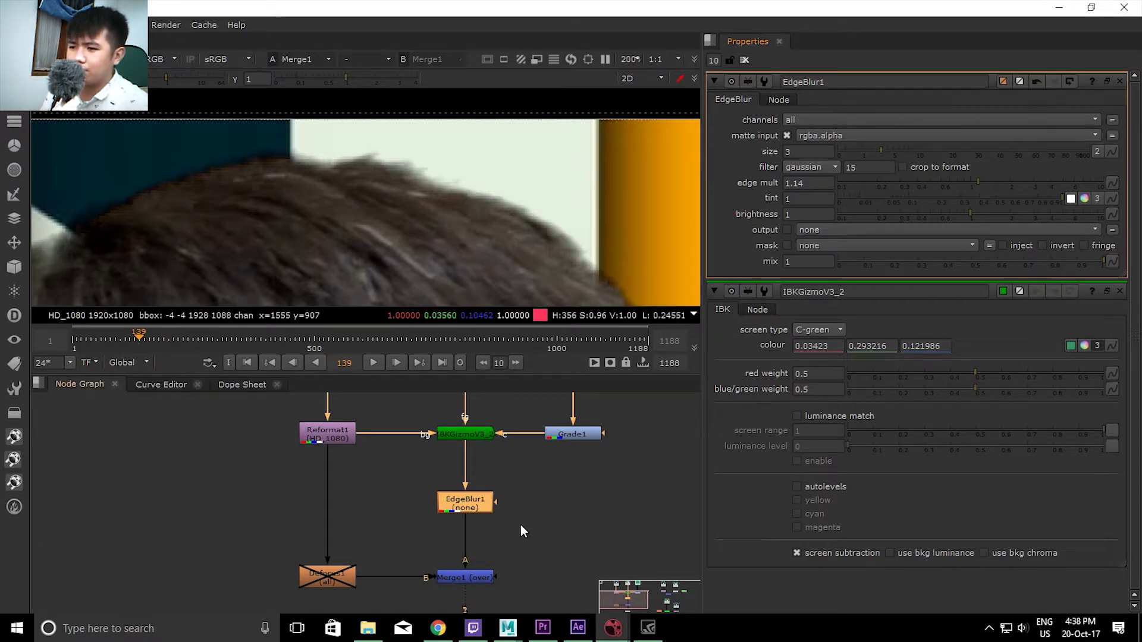
View the EdgeBlur1 output, then the Merge1 composite over the background
drag(520, 525, 563, 430)
scroll(443, 169, down, 2)
scroll(462, 220, down, 2)
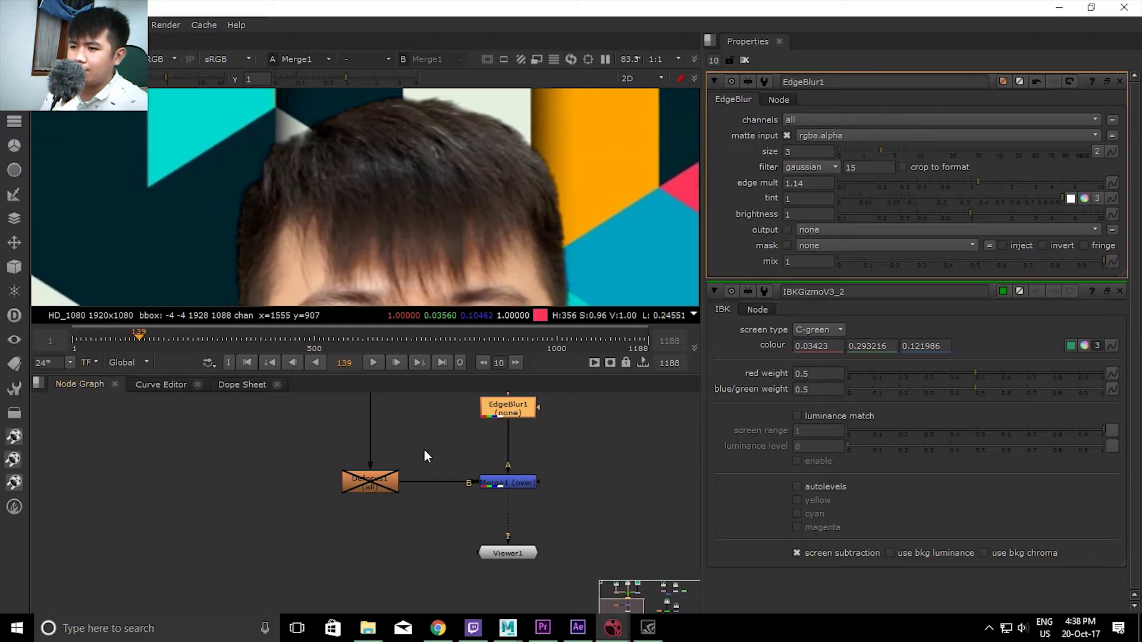
drag(424, 450, 409, 513)
scroll(405, 248, down, 3)
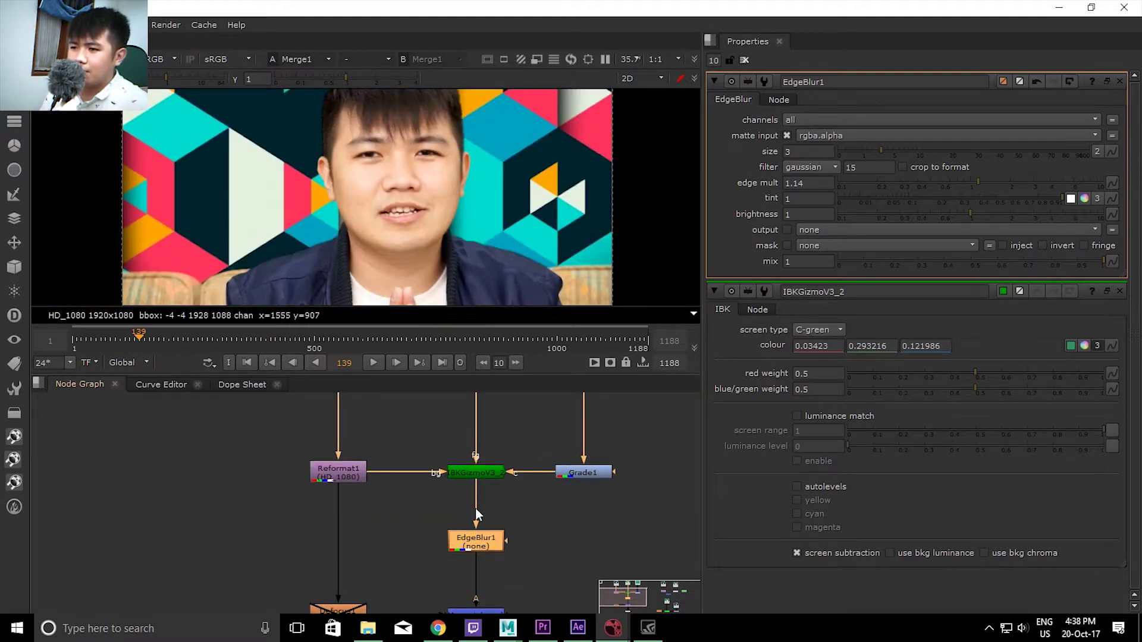
click(500, 556)
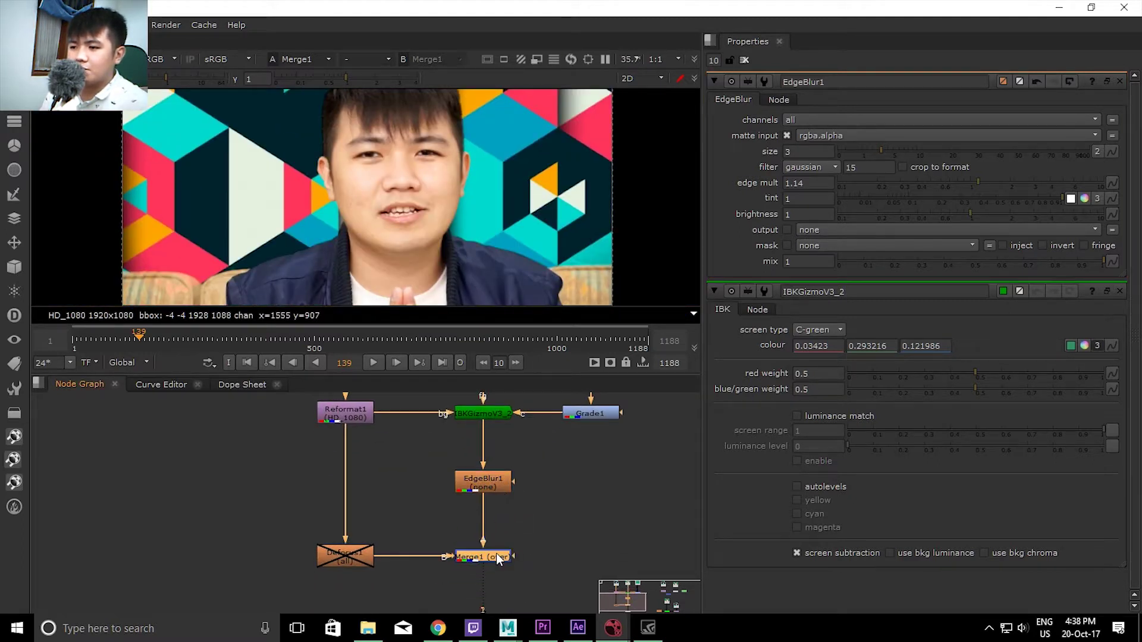
scroll(399, 549, up, 4)
click(378, 528)
scroll(377, 528, down, 5)
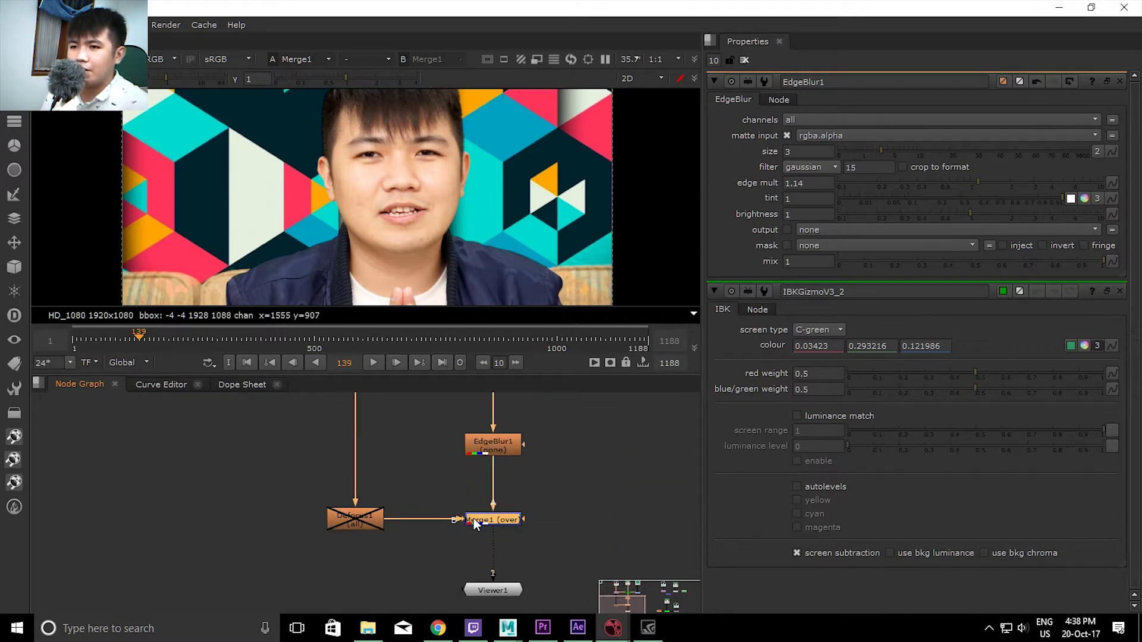
click(506, 528)
click(489, 452)
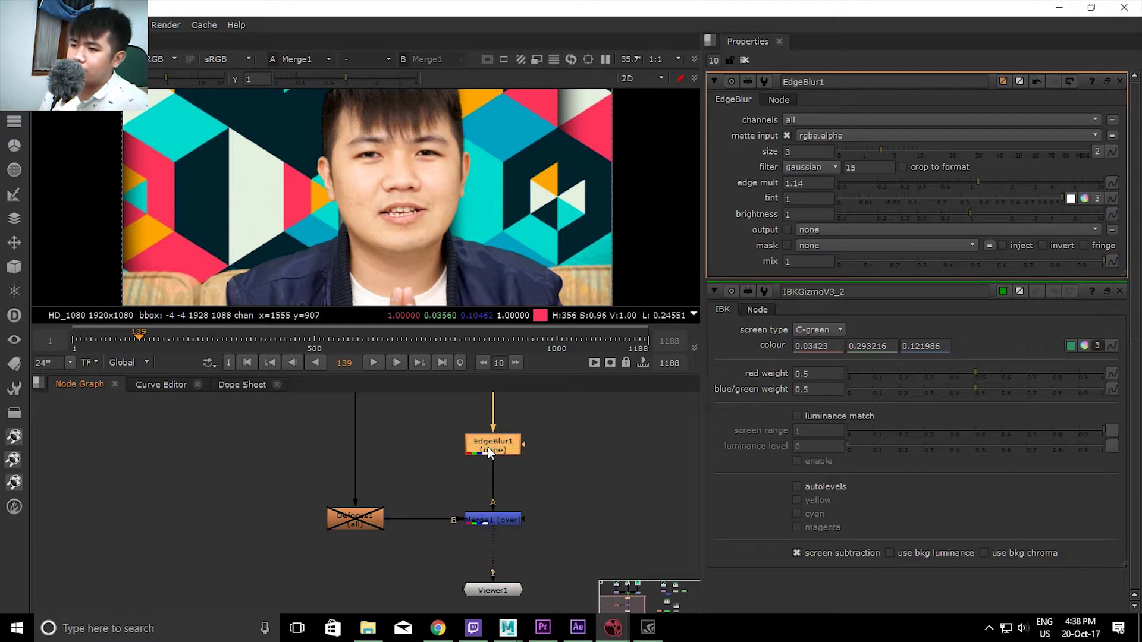
key(1)
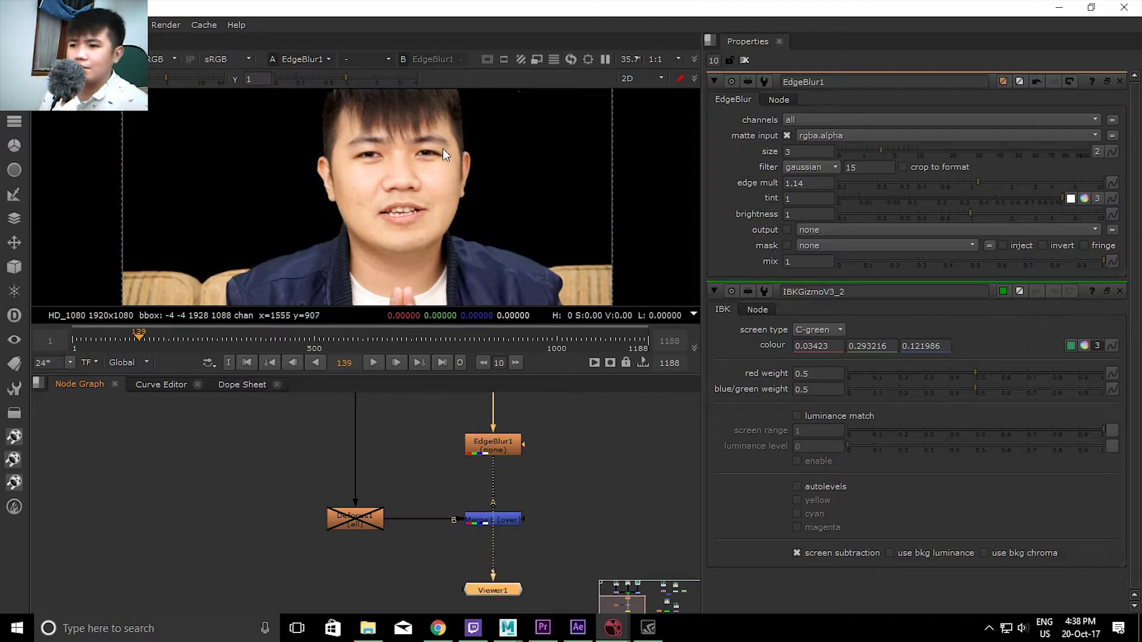
scroll(461, 514, down, 2)
scroll(424, 555, up, 2)
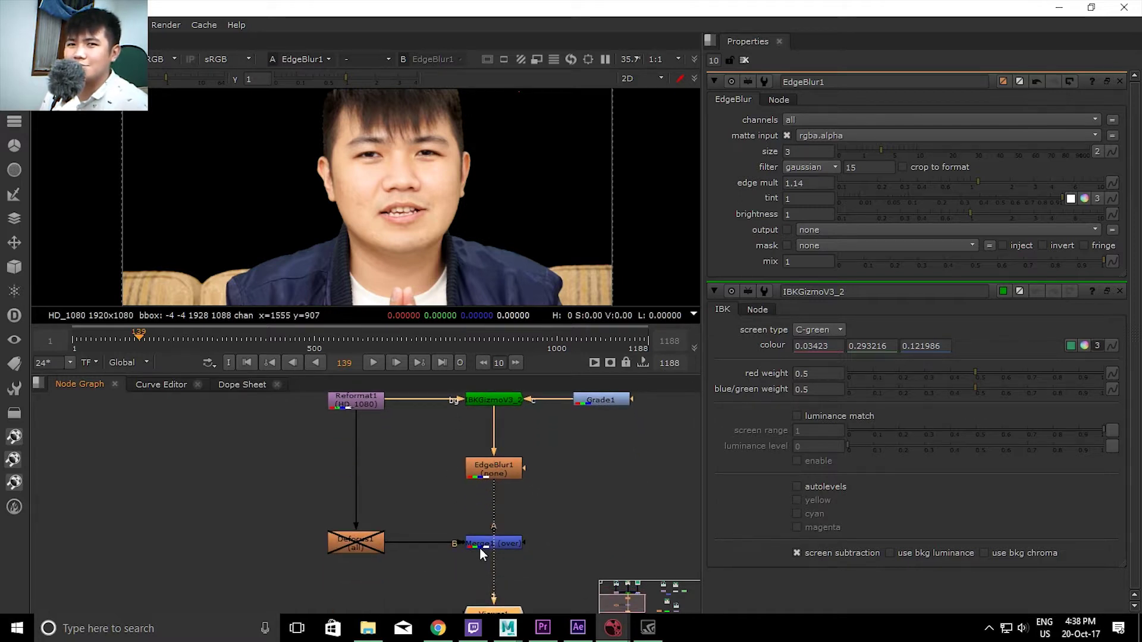
click(505, 544)
key(1)
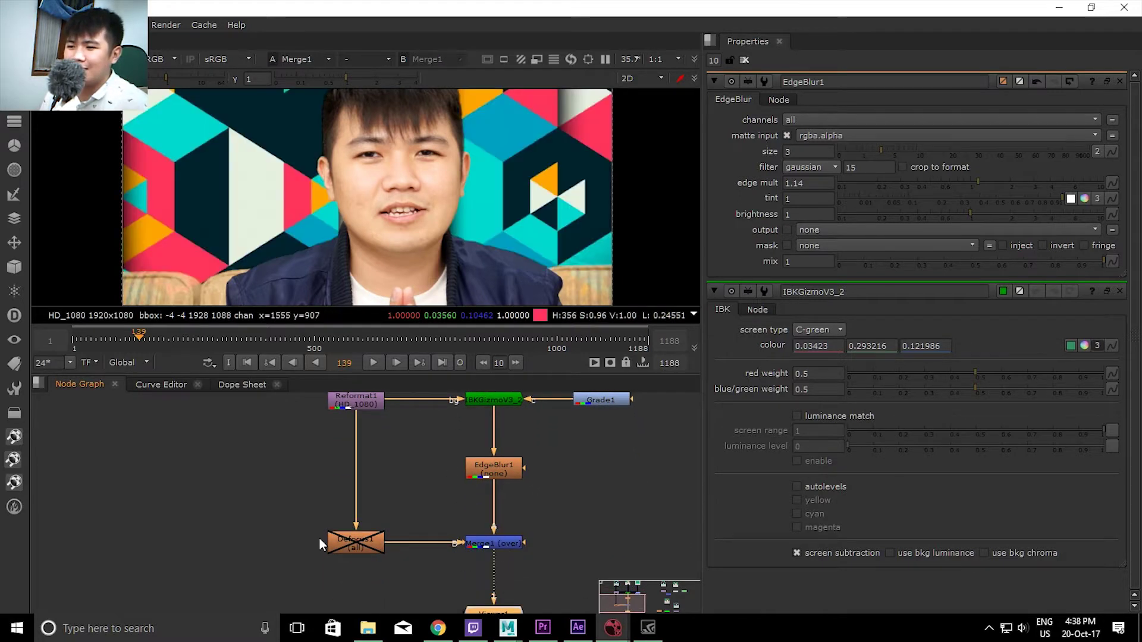
Toggle Defocus1 to compare a blurred versus sharp geometric background
click(336, 545)
key(d)
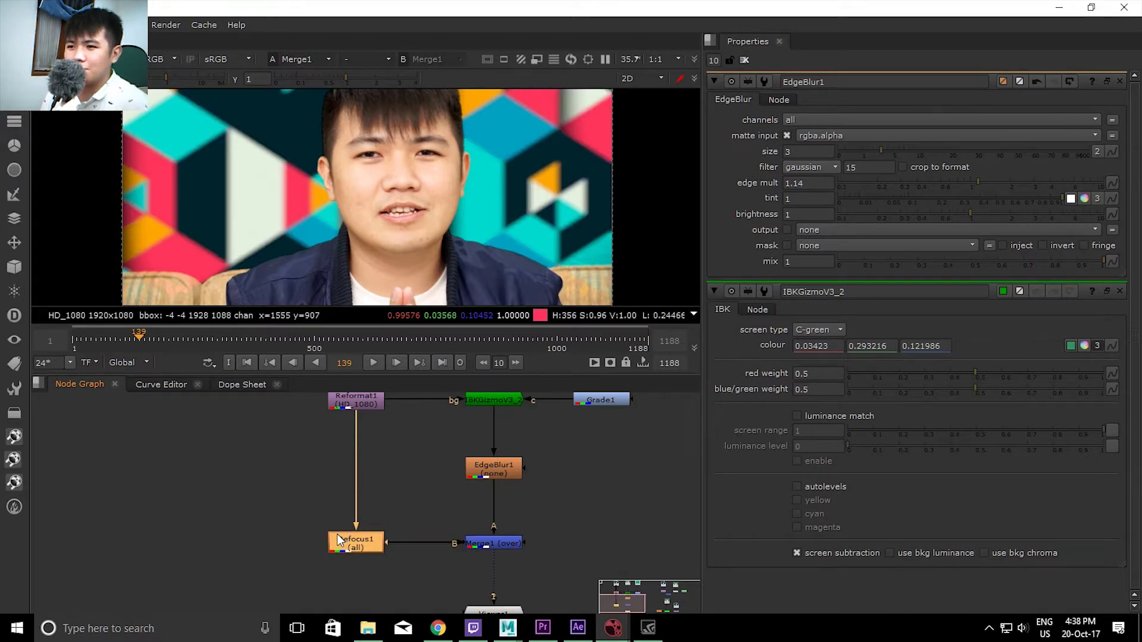
key(d)
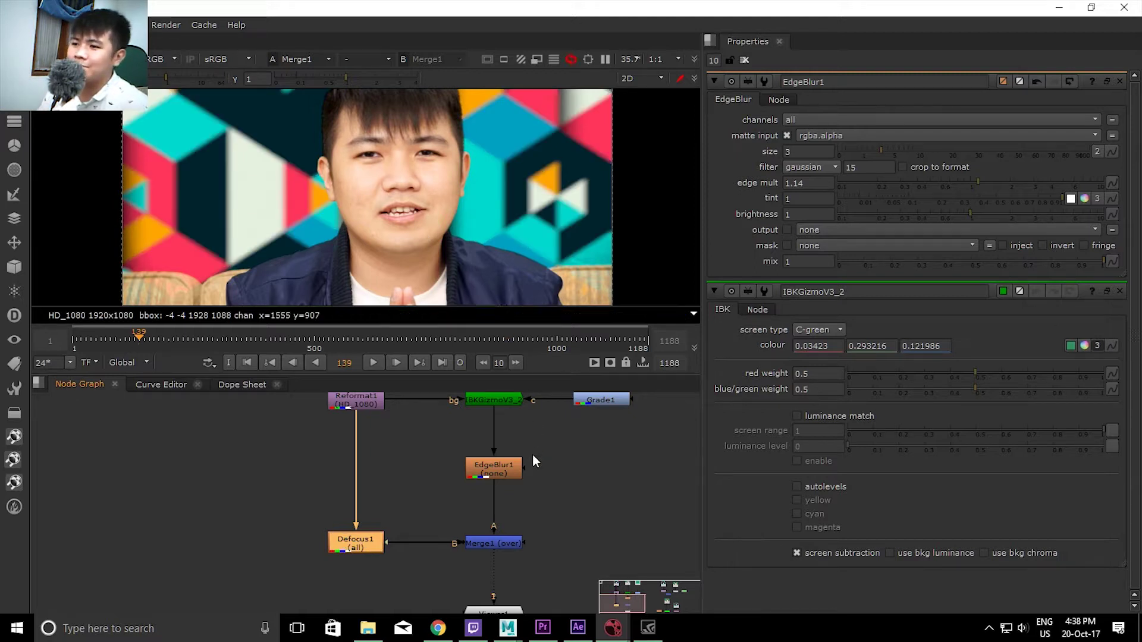
mouse_move(550, 486)
mouse_down()
mouse_move(401, 497)
mouse_move(286, 539)
mouse_up()
Display the Merge2 Keylight composite in the viewer
scroll(515, 488, down, 3)
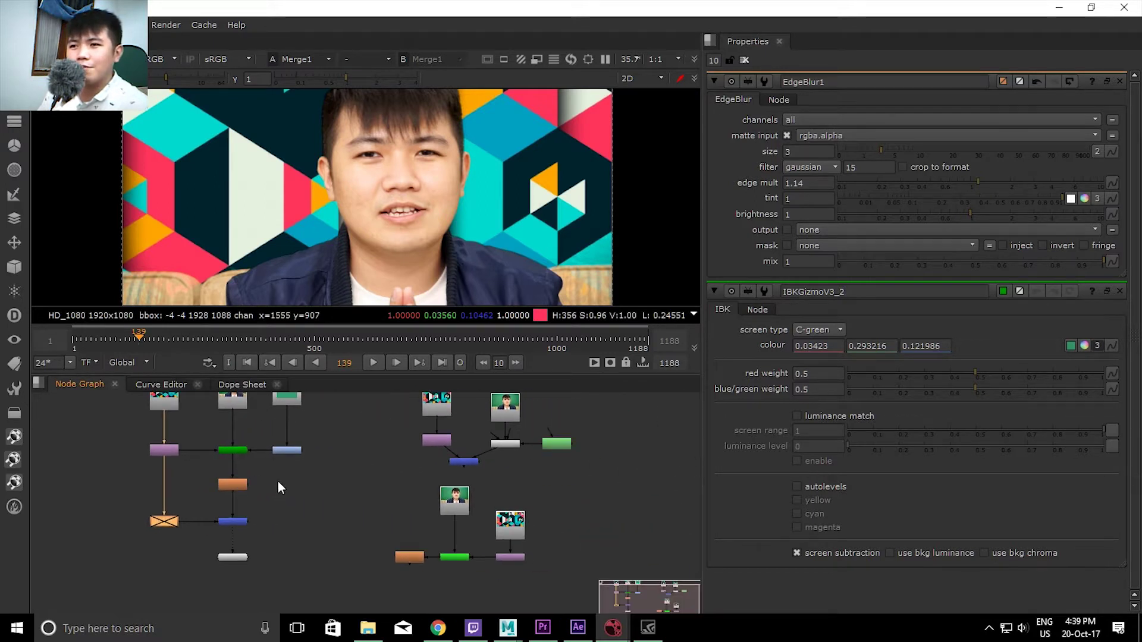
scroll(445, 502, up, 2)
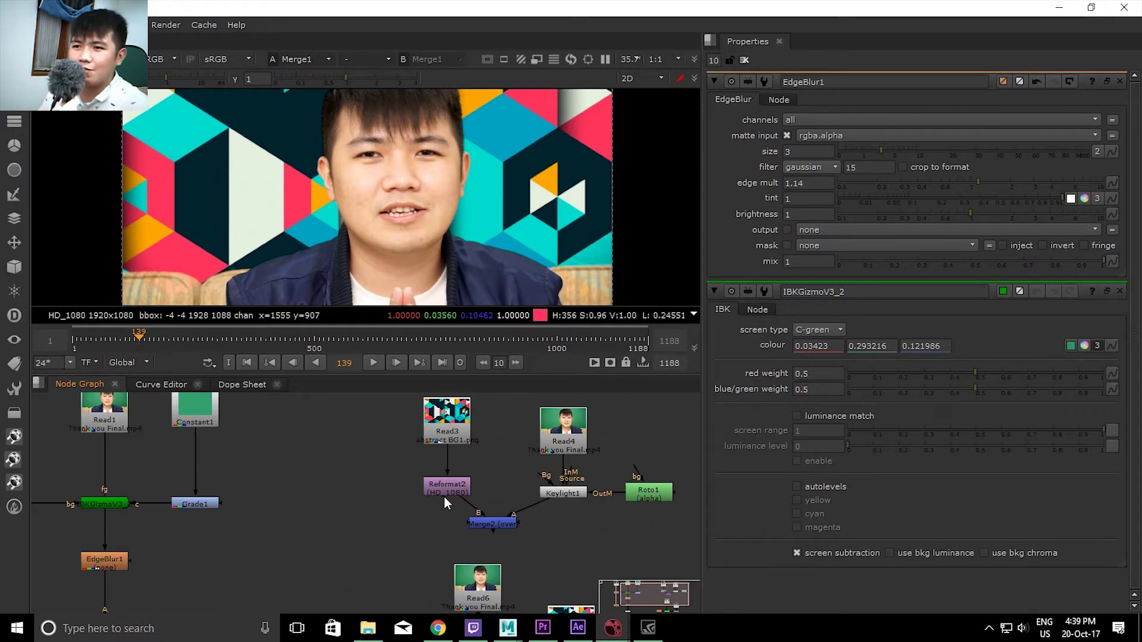
drag(512, 479, 403, 505)
scroll(416, 477, up, 2)
scroll(392, 507, down, 2)
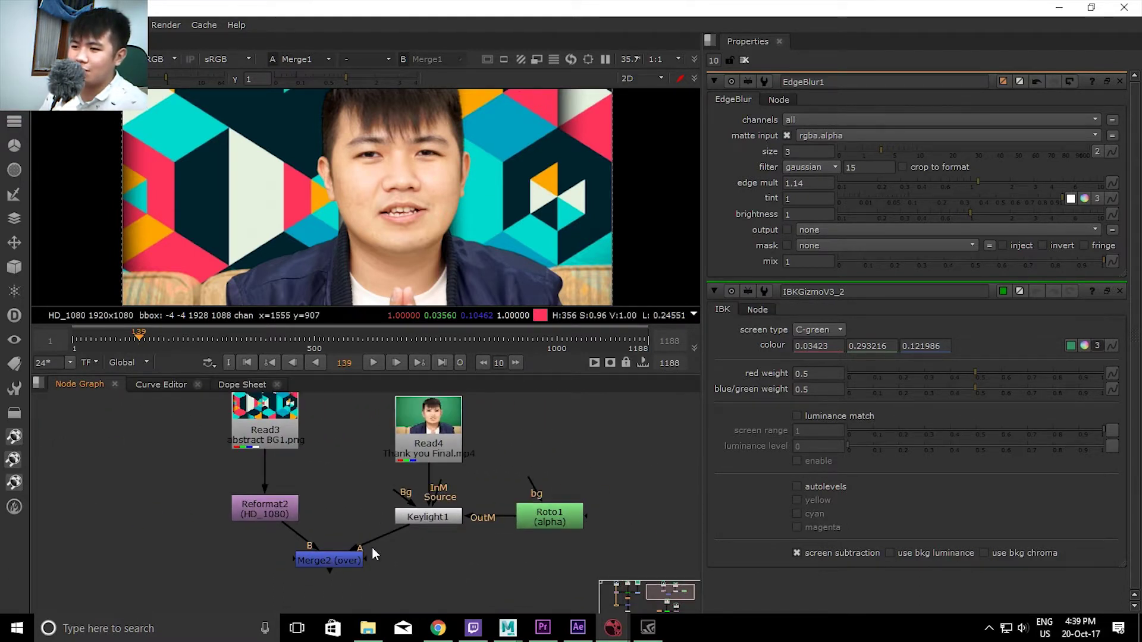
click(339, 563)
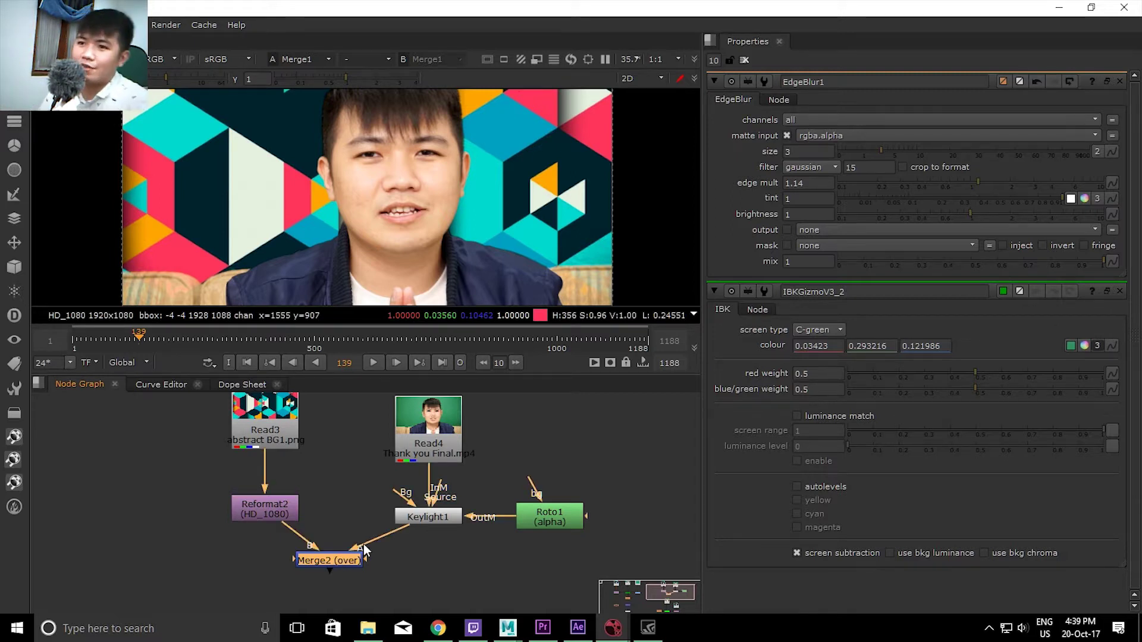
key(1)
scroll(364, 551, down, 2)
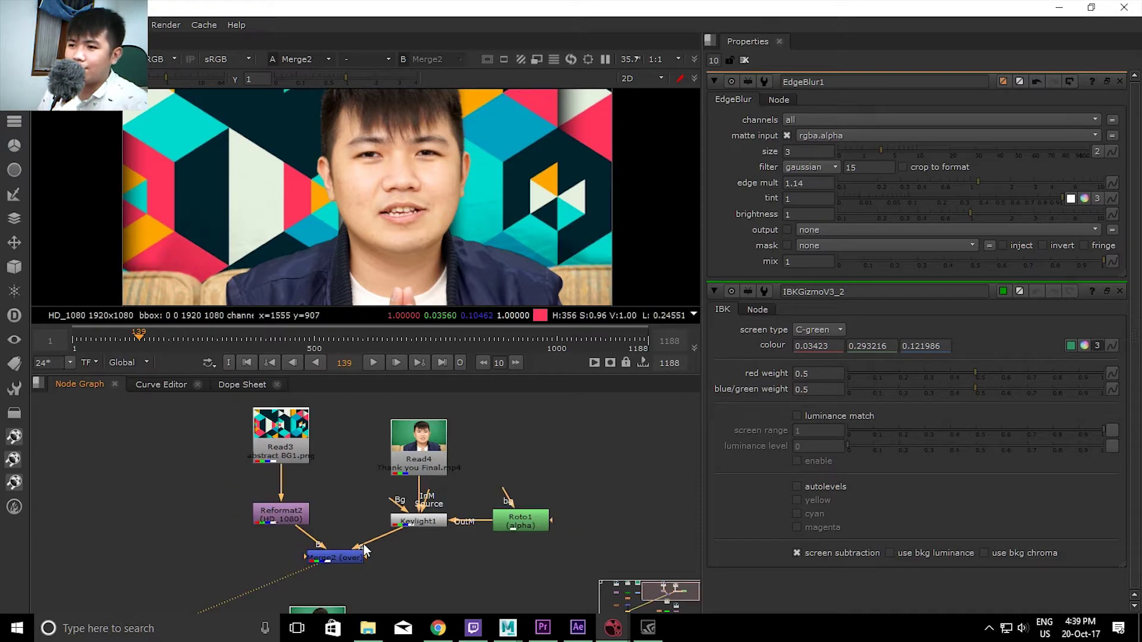
click(339, 558)
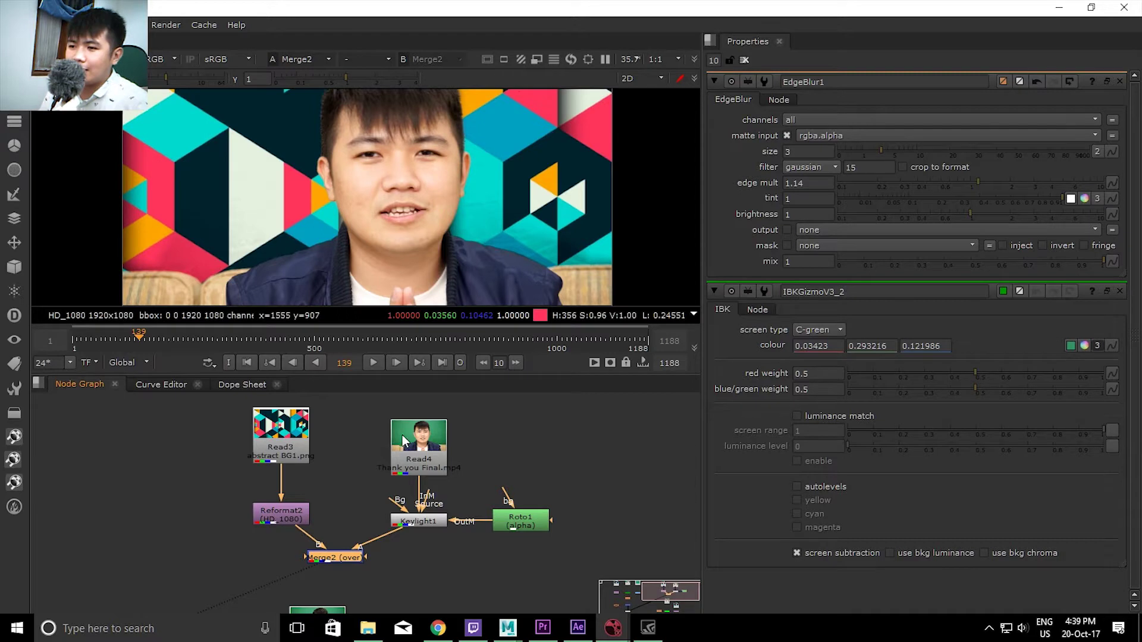
Reconnect Keylight1's Source to Read4 and plug Roto1 into its InM input
drag(420, 459, 420, 443)
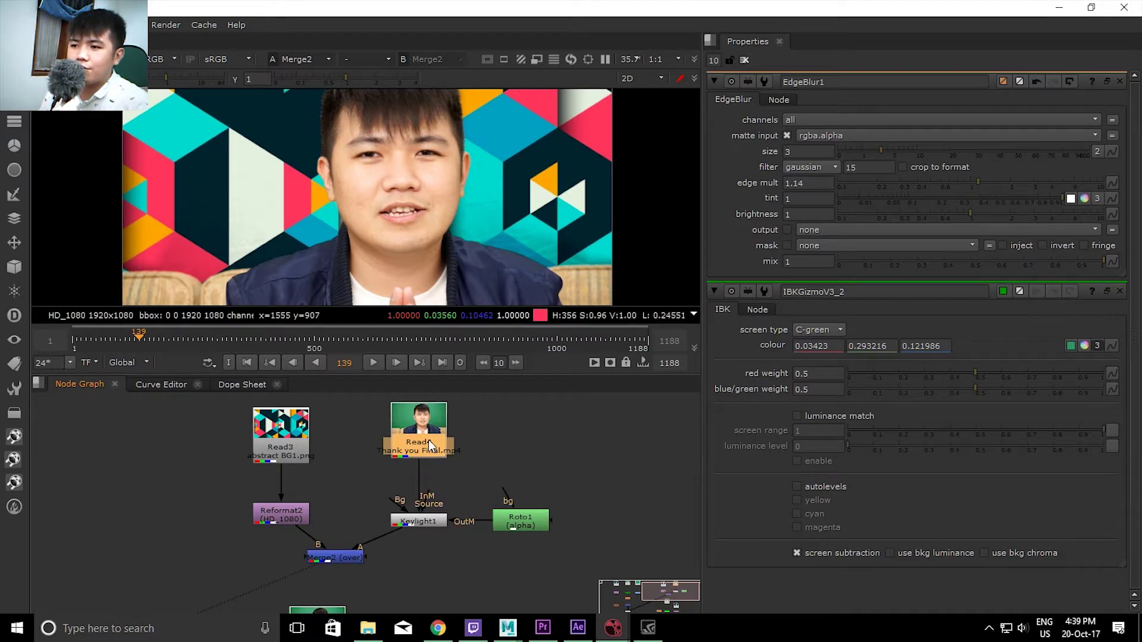
click(423, 523)
scroll(423, 525, up, 3)
drag(423, 524, 450, 526)
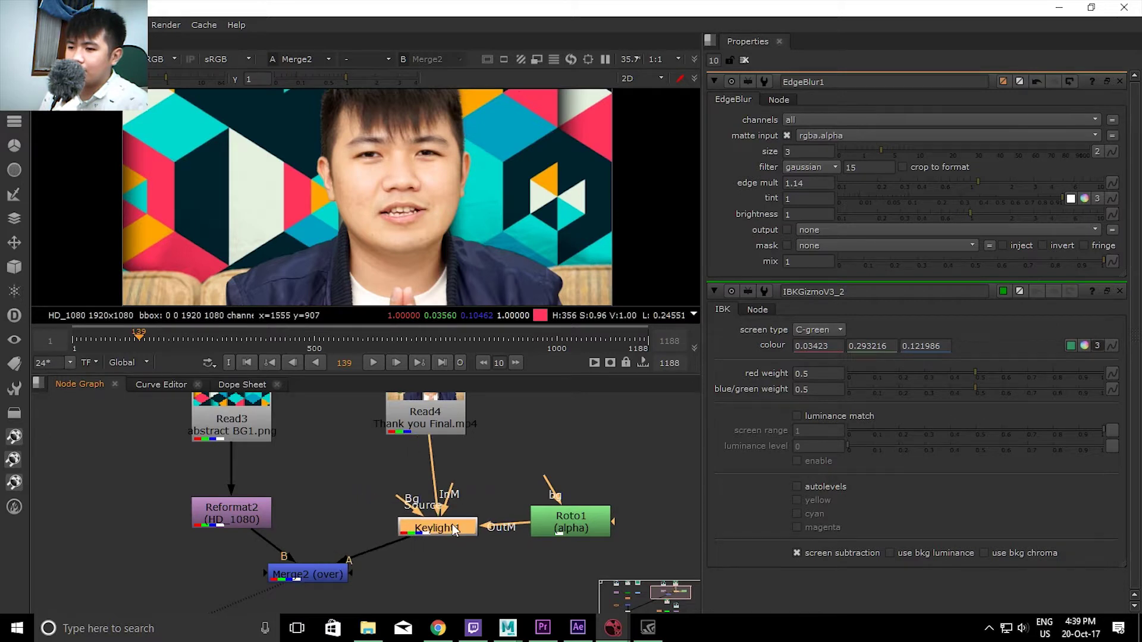
drag(445, 470, 441, 465)
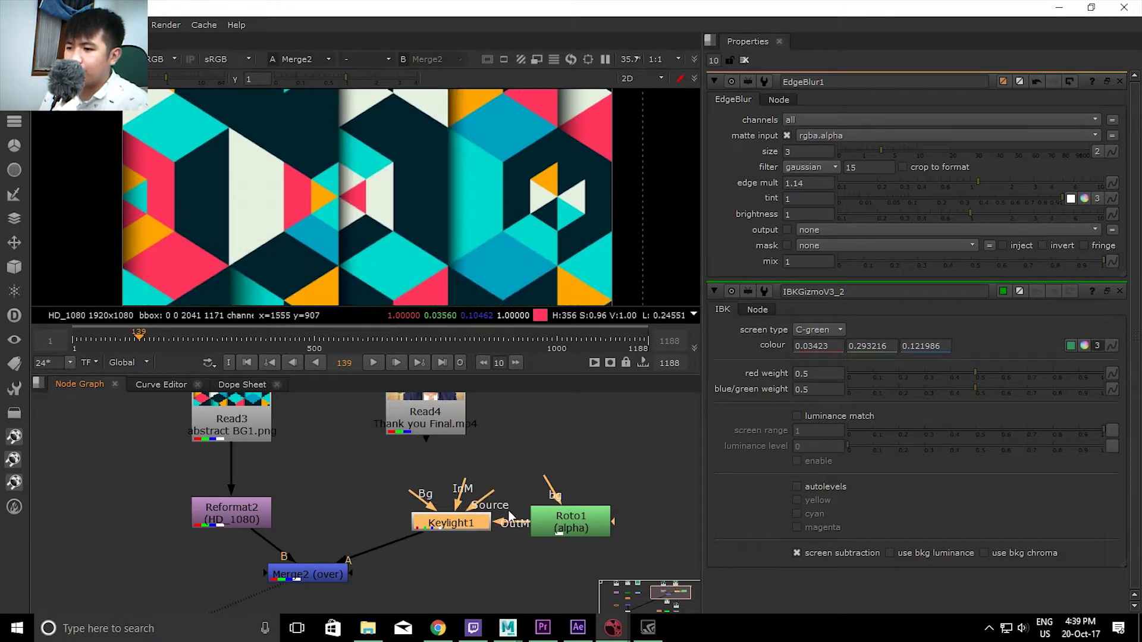
drag(520, 522, 480, 460)
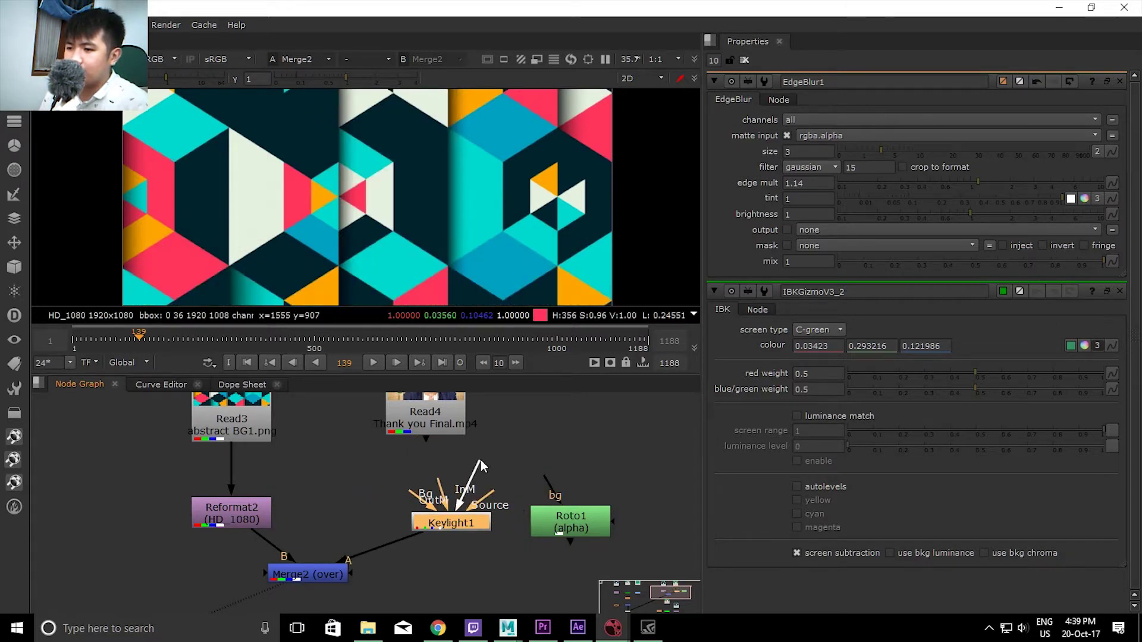
drag(504, 507, 426, 424)
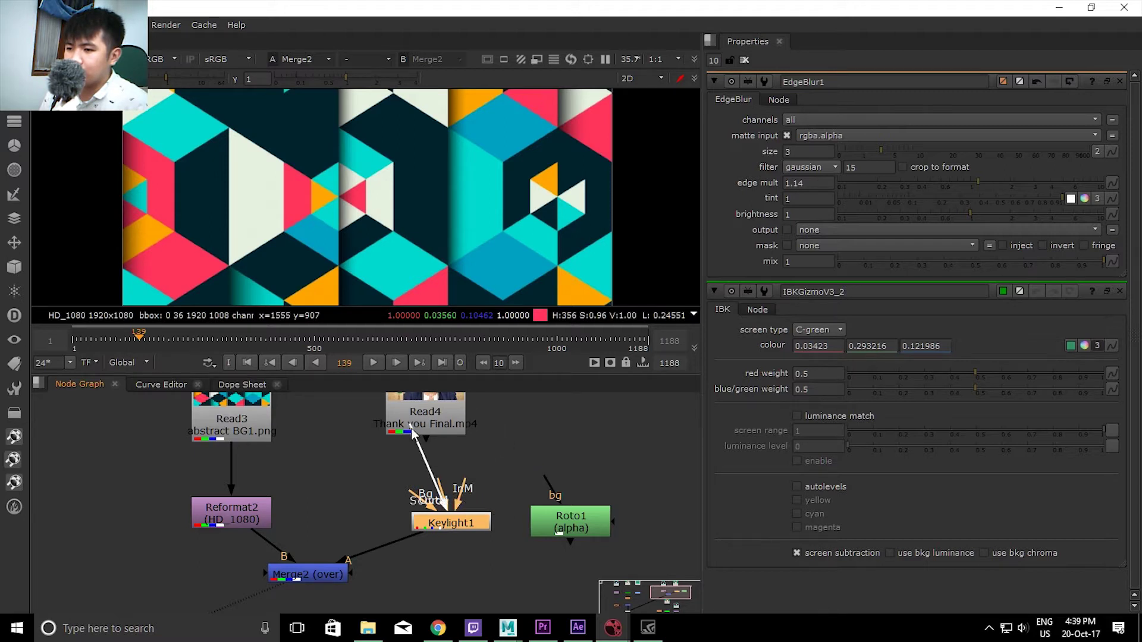
drag(493, 522, 581, 465)
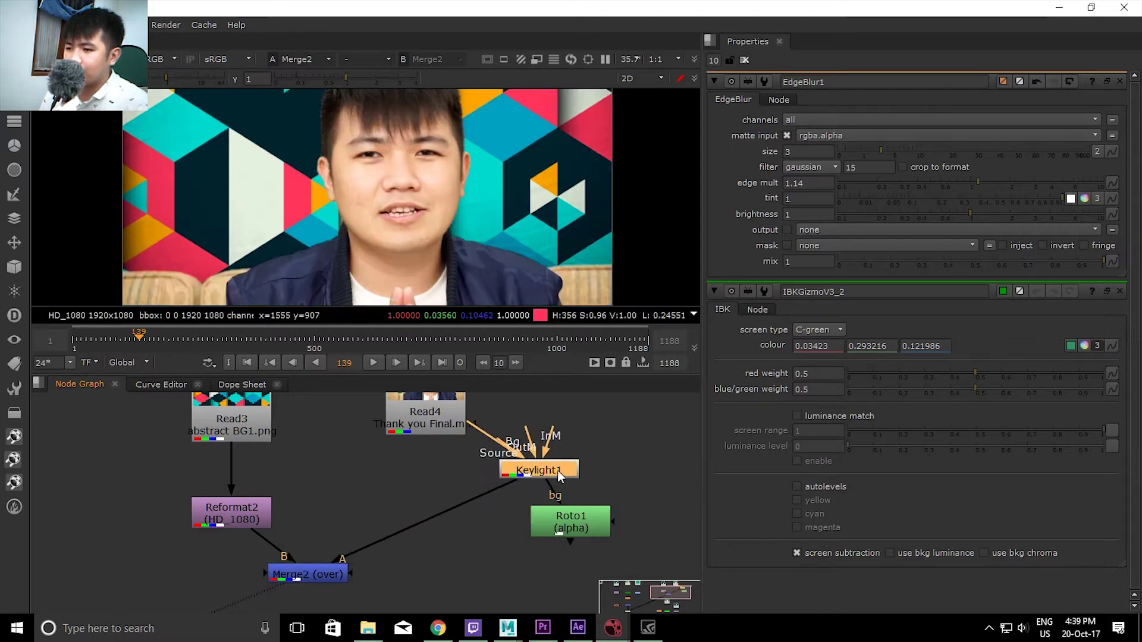
drag(554, 426, 598, 508)
drag(554, 465, 470, 521)
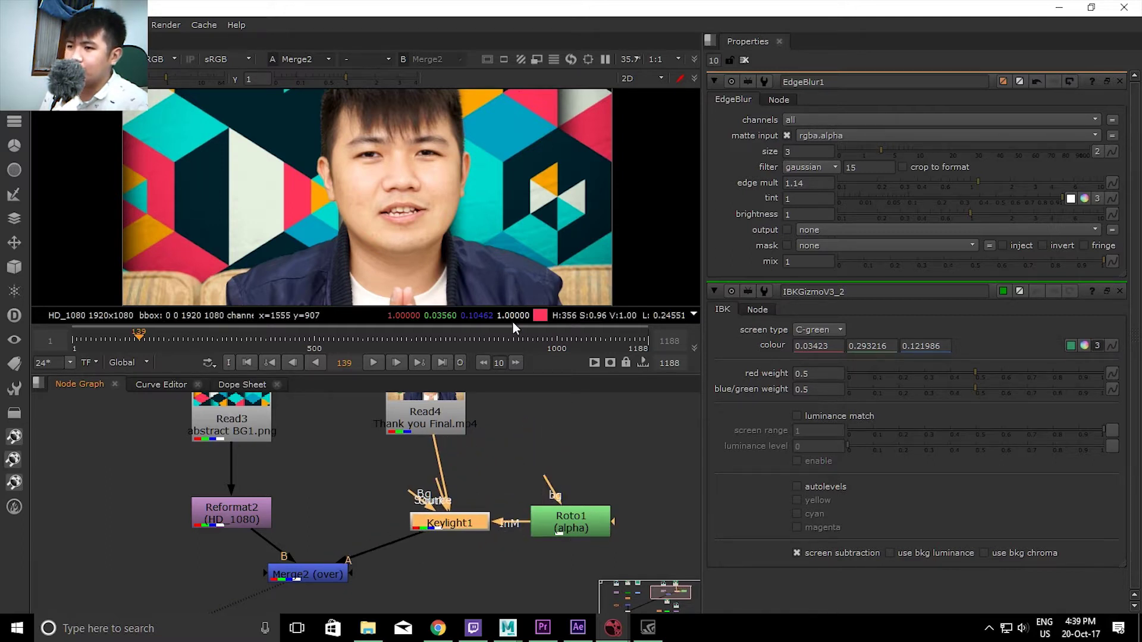
Open Roto1's properties and tidy Merge2, Roto1, Read4, Reformat2 and Read3 in the graph
double_click(572, 526)
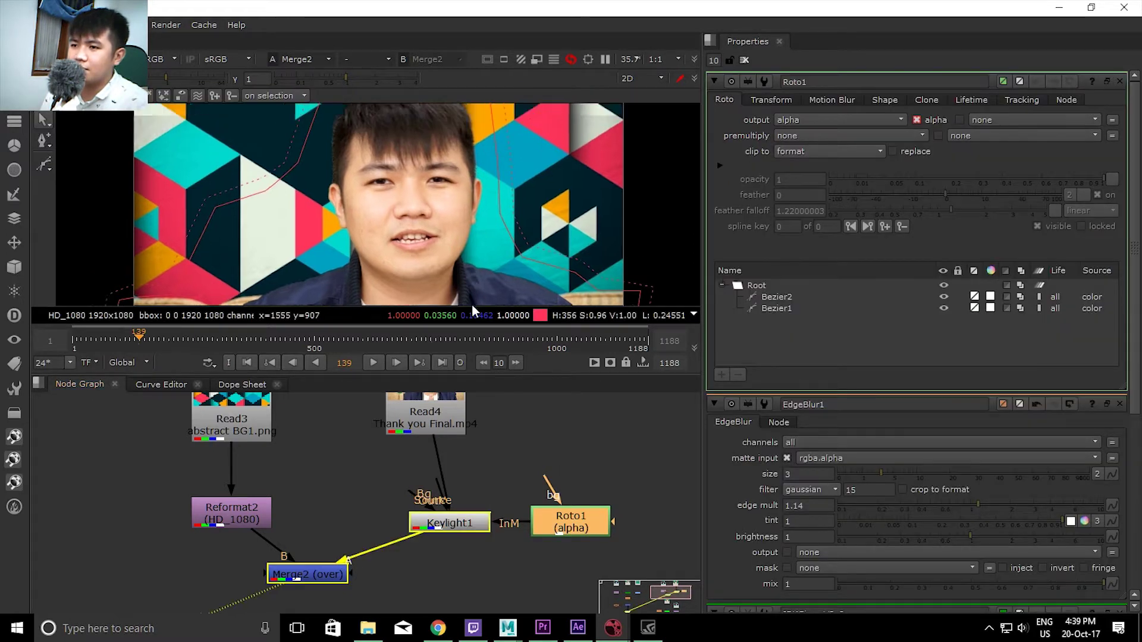
drag(458, 259, 326, 156)
drag(577, 296, 543, 257)
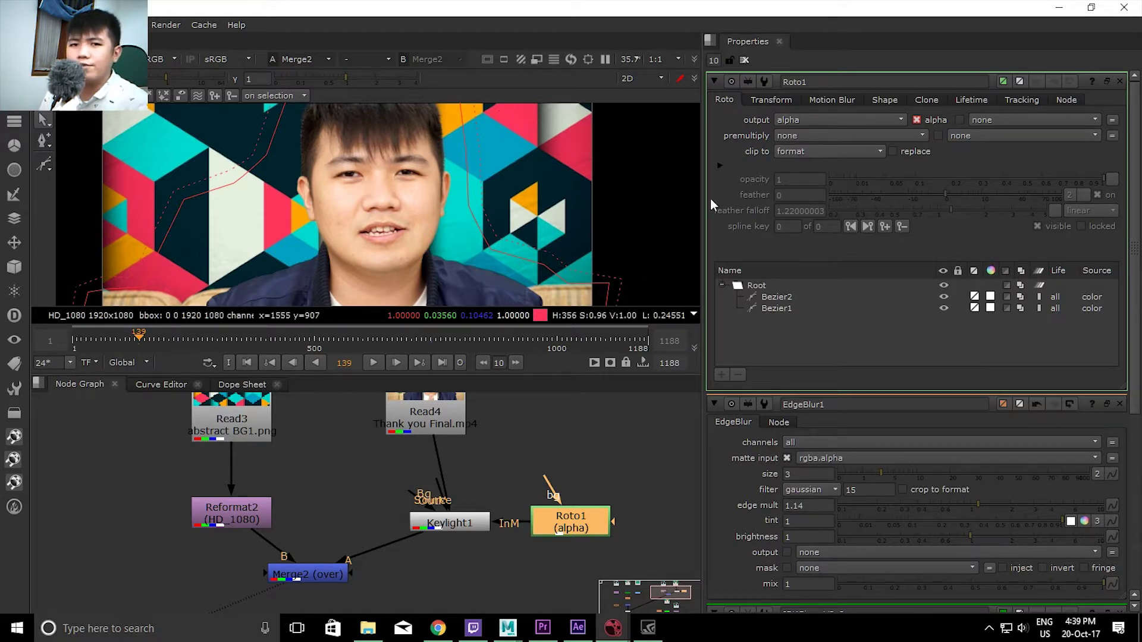
mouse_move(329, 586)
mouse_down()
mouse_move(353, 587)
mouse_move(358, 516)
mouse_up()
drag(436, 524, 443, 515)
drag(575, 537, 583, 512)
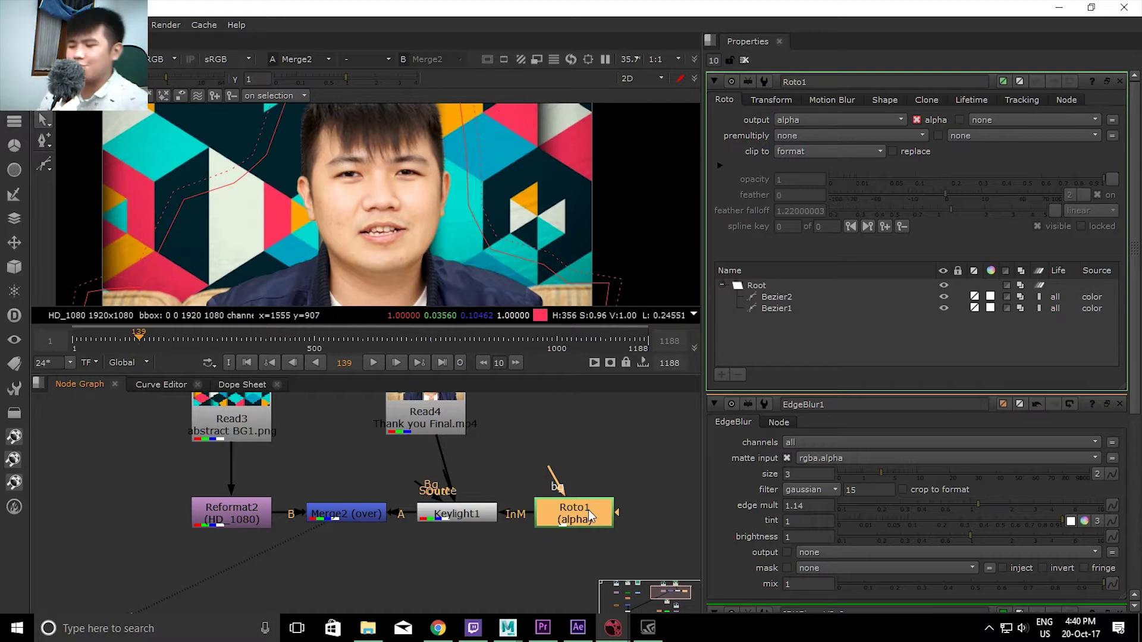
drag(443, 411, 520, 425)
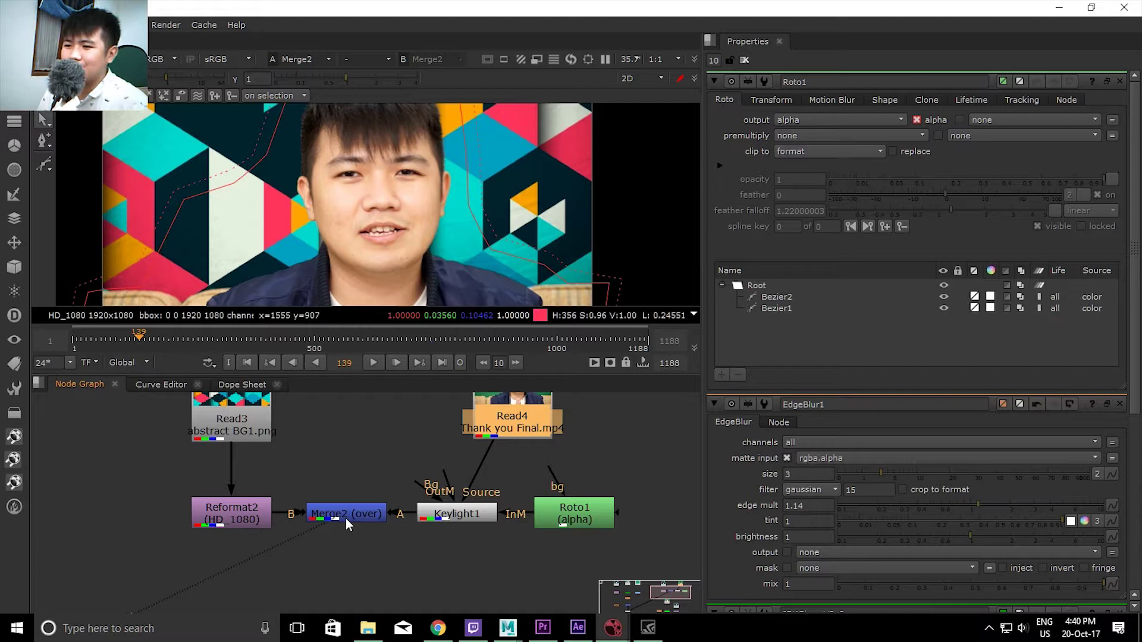
mouse_move(339, 518)
mouse_down()
mouse_move(391, 571)
mouse_move(464, 581)
mouse_up()
drag(249, 520, 286, 581)
drag(237, 419, 289, 442)
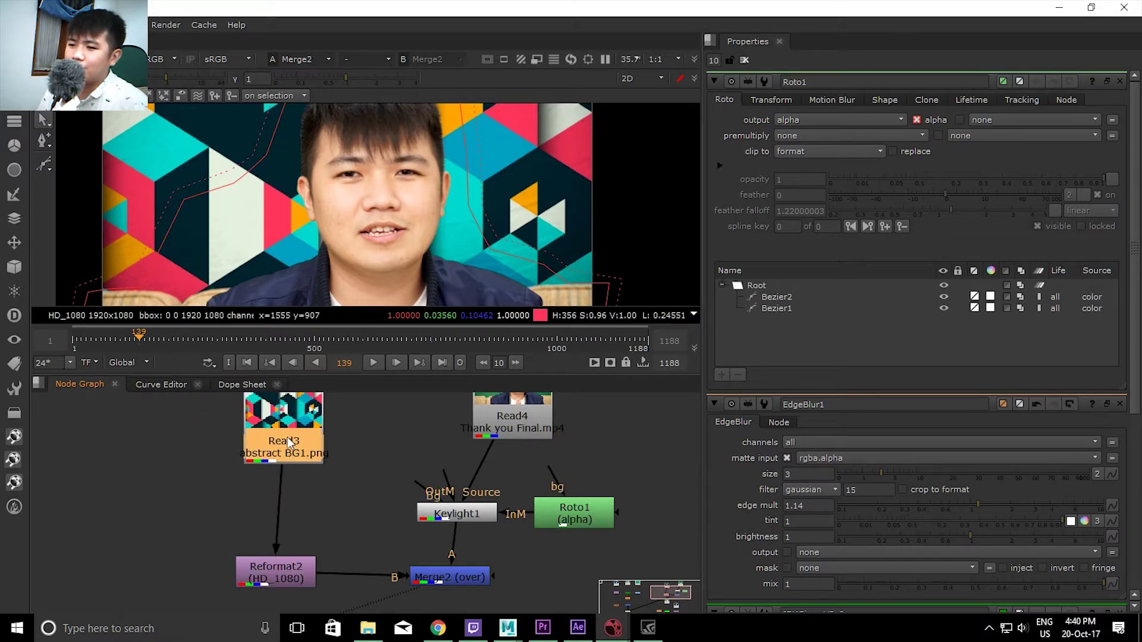
drag(372, 256, 447, 256)
Open Keylight1's properties: screen gain 1.02, balance 0.46, clip black 0.05
double_click(457, 513)
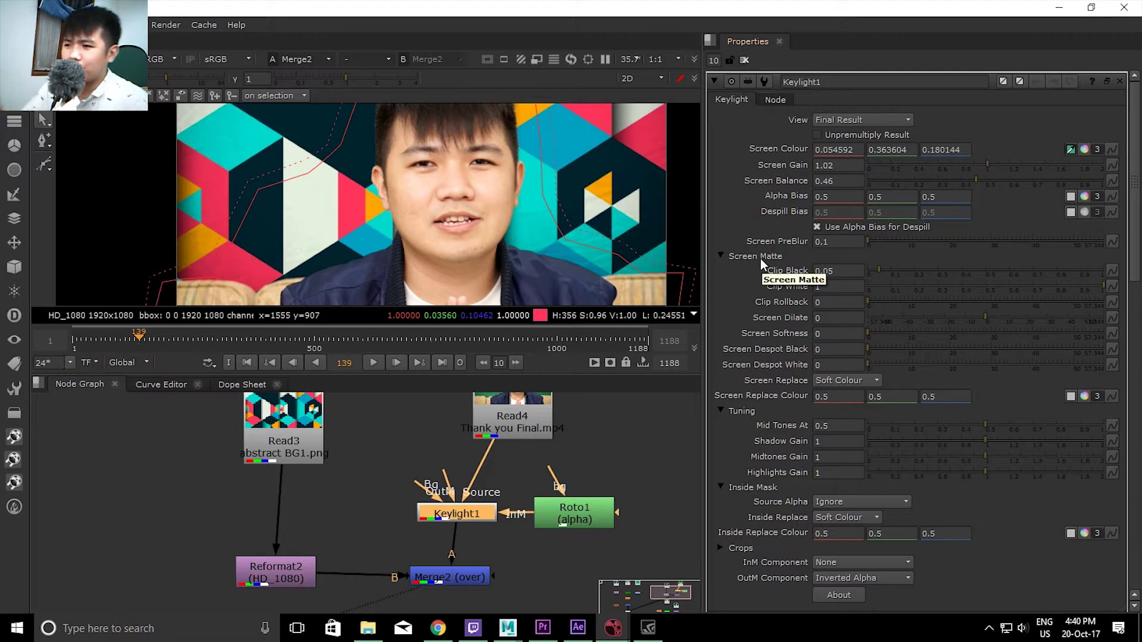
drag(528, 407, 484, 407)
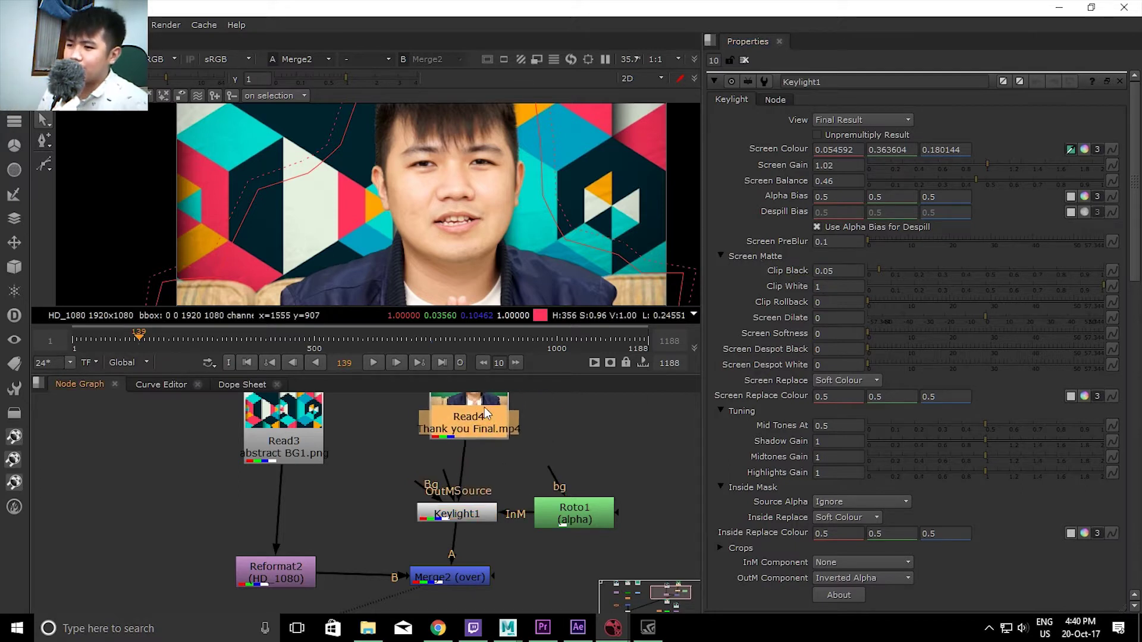
drag(573, 512, 589, 513)
click(479, 513)
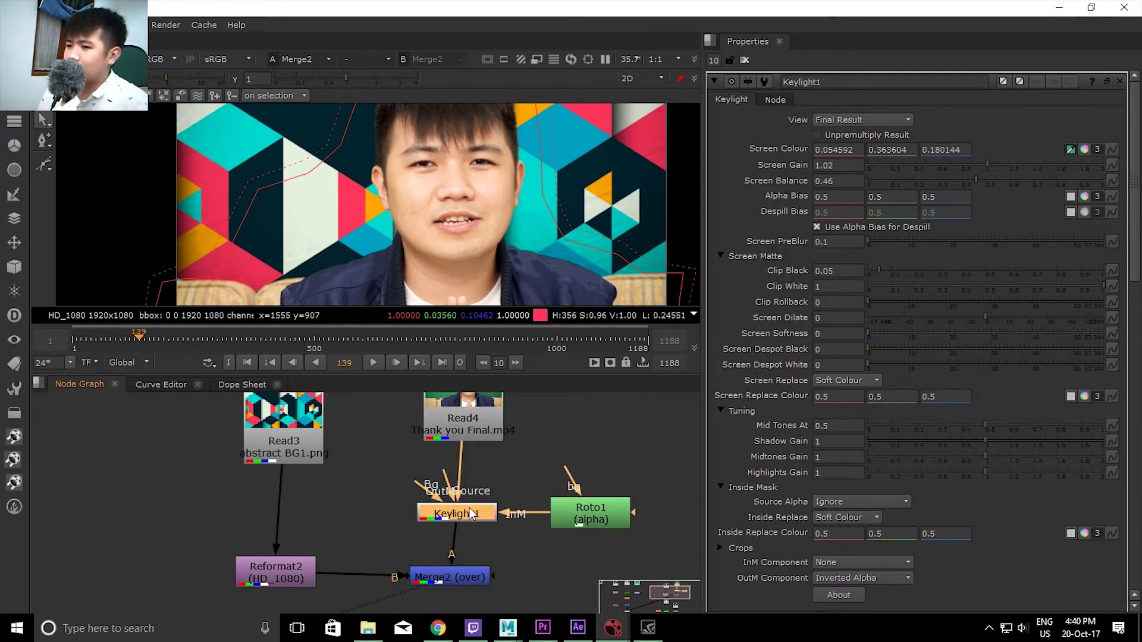
Add a new Keylight2 node through the 'keyligh' node search
click(531, 460)
key(Tab)
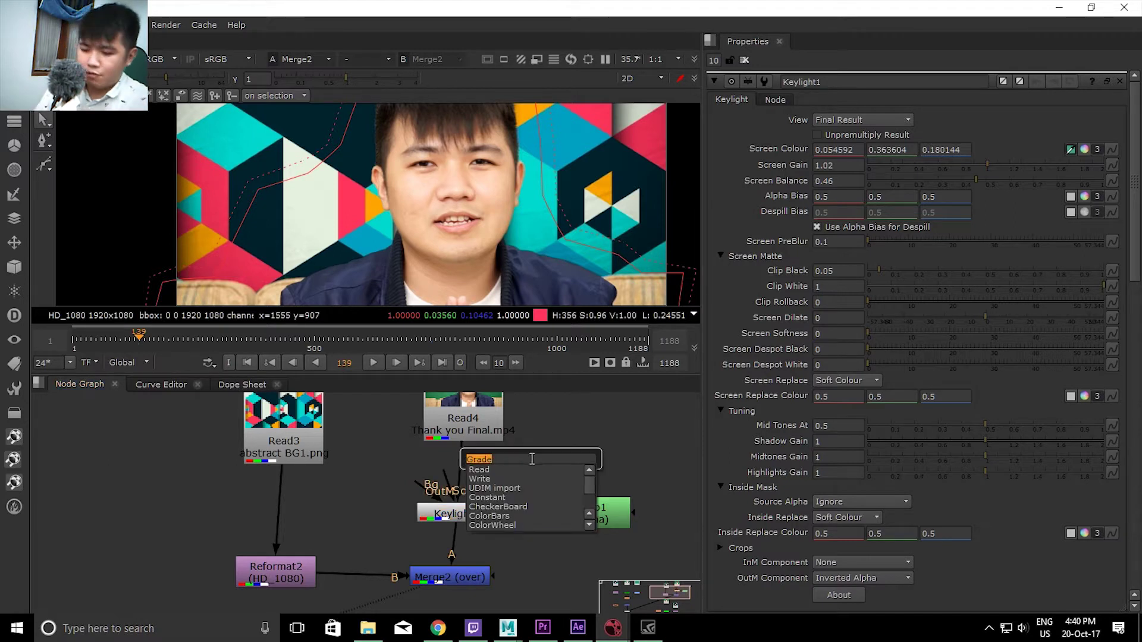
text(keyligh)
key(Return)
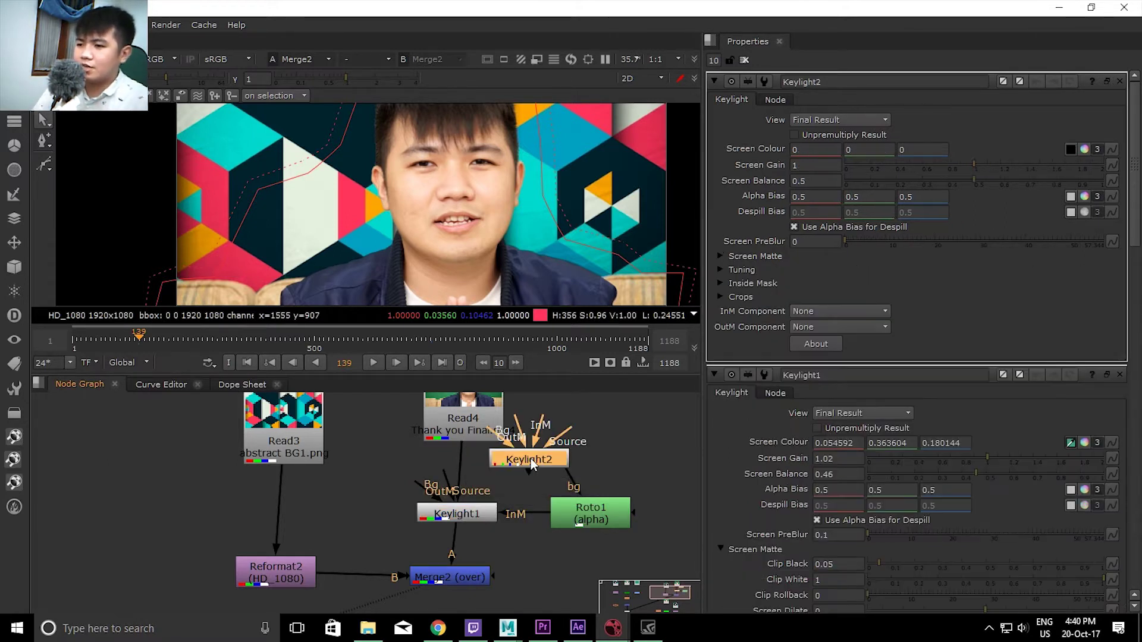
Move Keylight1 aside and wire Keylight2 between the presenter footage and Merge2, with Roto1 as InM
click(473, 470)
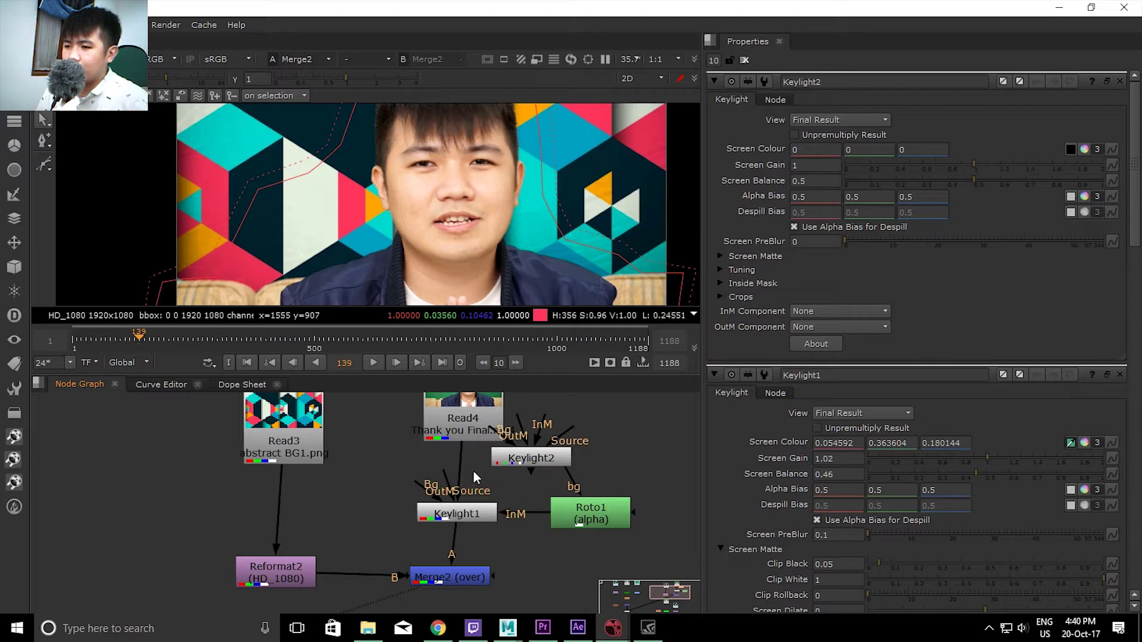
mouse_move(450, 491)
mouse_down()
mouse_move(457, 516)
mouse_move(396, 506)
mouse_move(696, 422)
mouse_up()
mouse_move(534, 464)
mouse_down()
mouse_move(463, 511)
mouse_move(394, 513)
mouse_move(464, 519)
mouse_move(409, 519)
mouse_move(333, 365)
mouse_up()
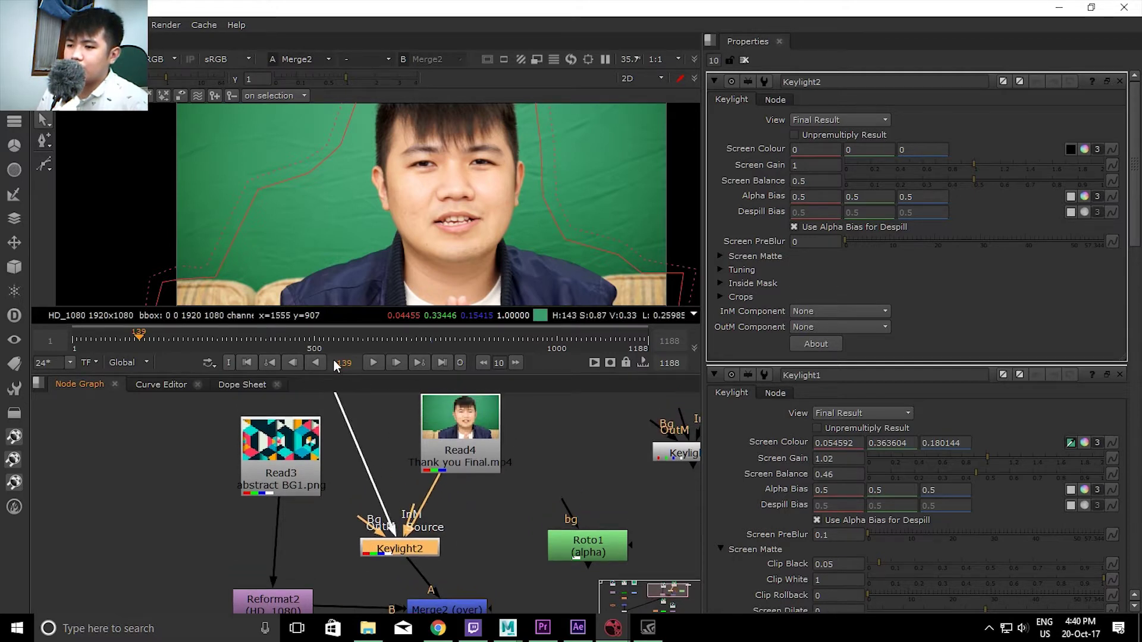
drag(333, 365, 582, 557)
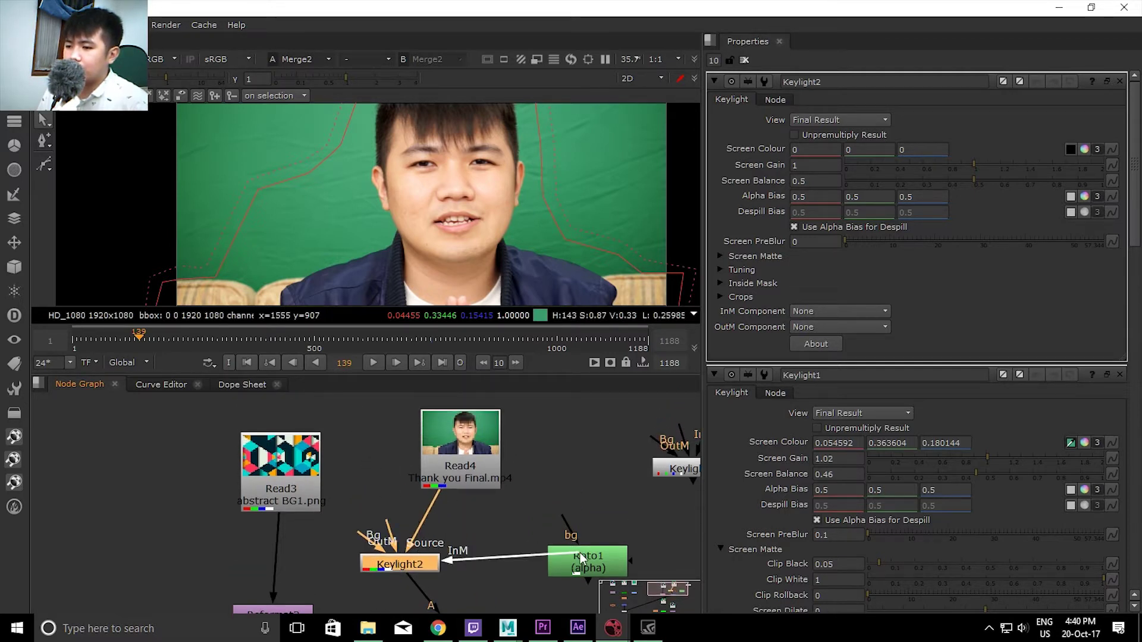
drag(400, 563, 453, 570)
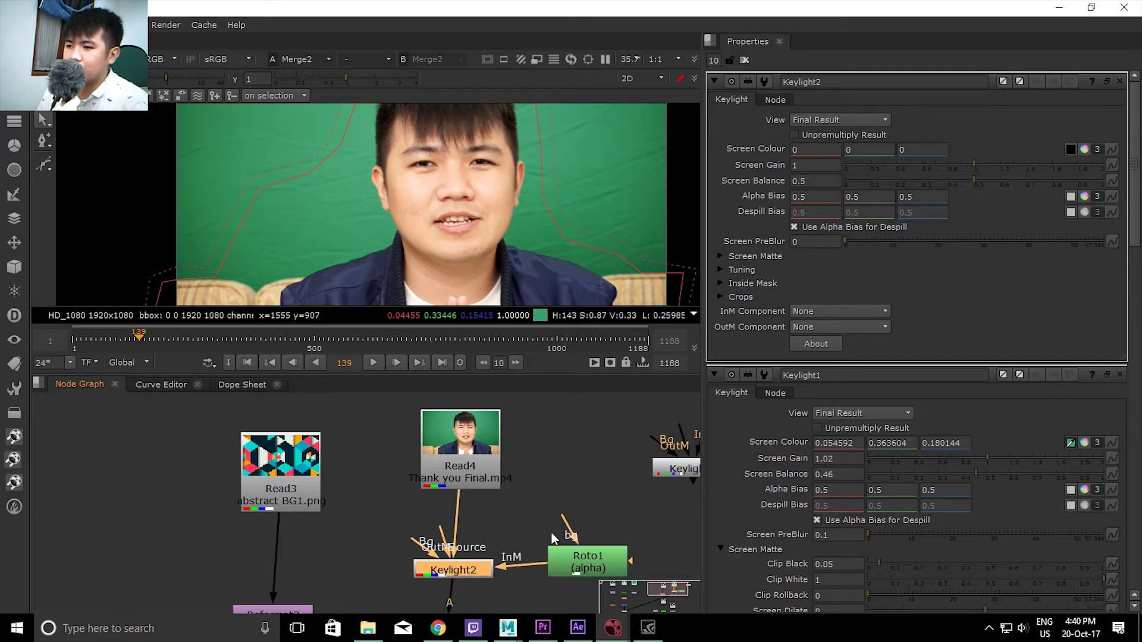
drag(552, 538, 553, 490)
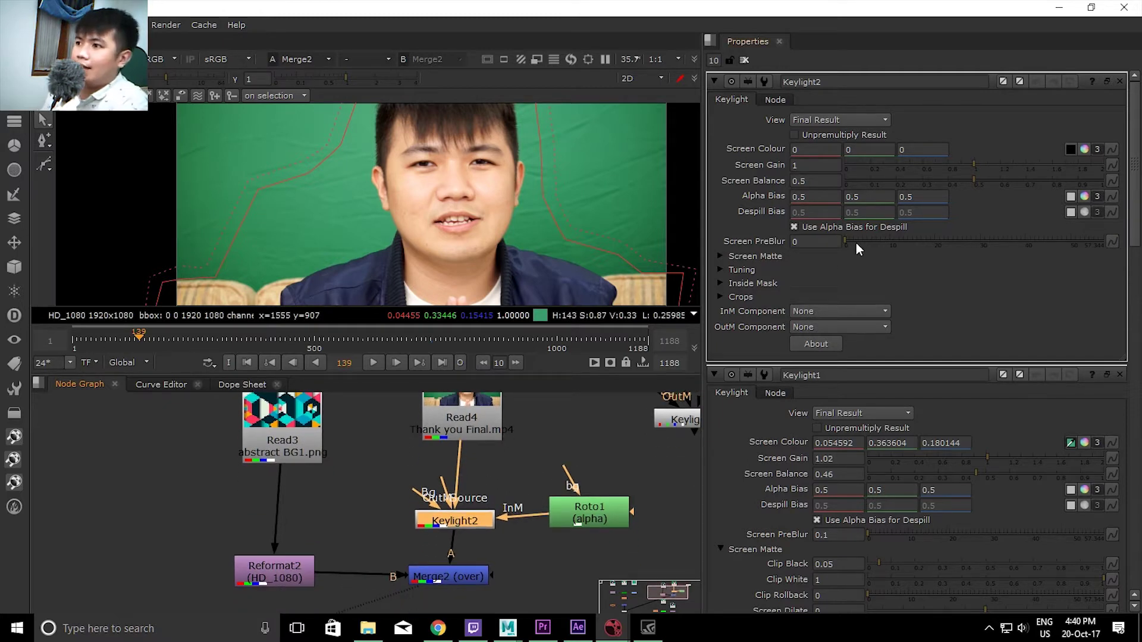
drag(475, 531, 477, 532)
Sample Keylight2's screen colour beside the hair, giving 0.078057, 0.399293, 0.190463
click(1071, 149)
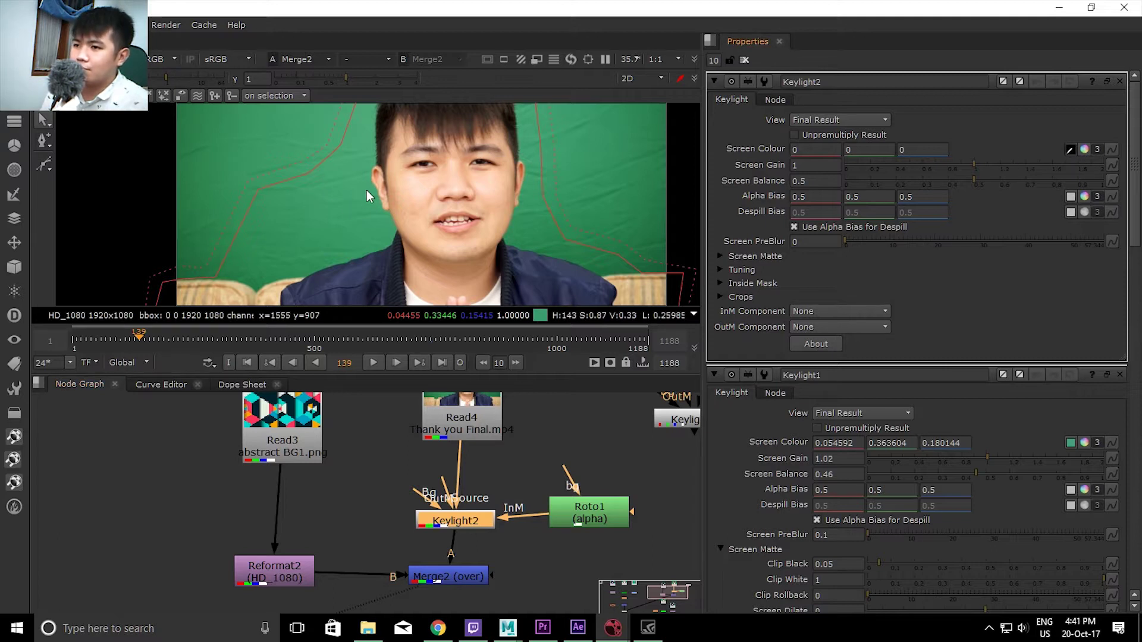
scroll(366, 198, up, 4)
scroll(444, 303, up, 3)
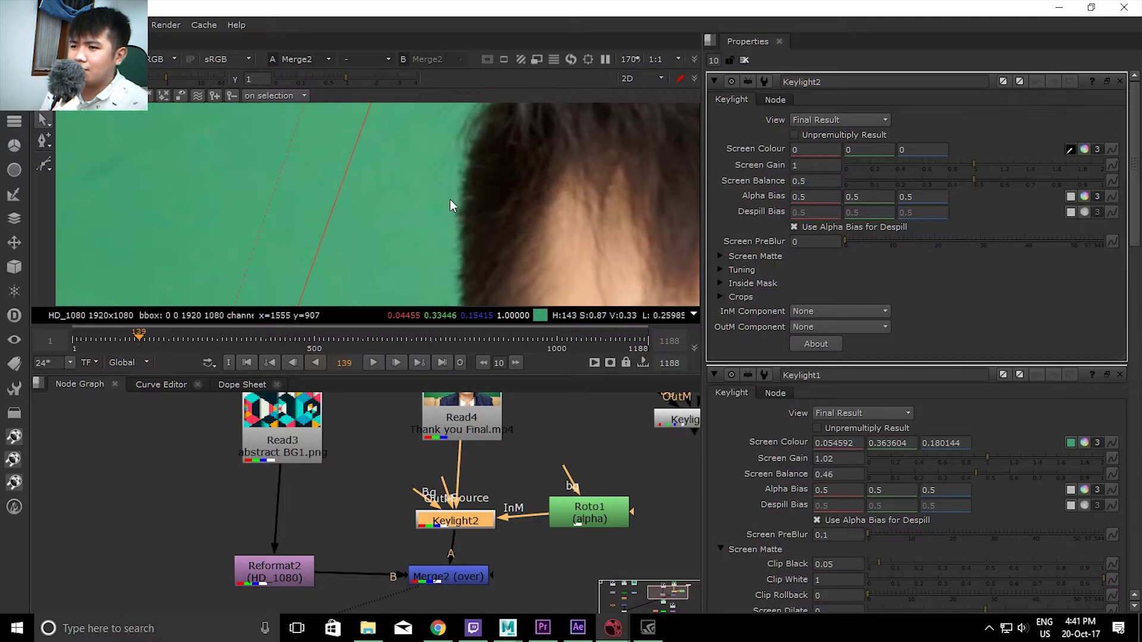
ctrl+click(449, 199)
scroll(470, 198, down, 2)
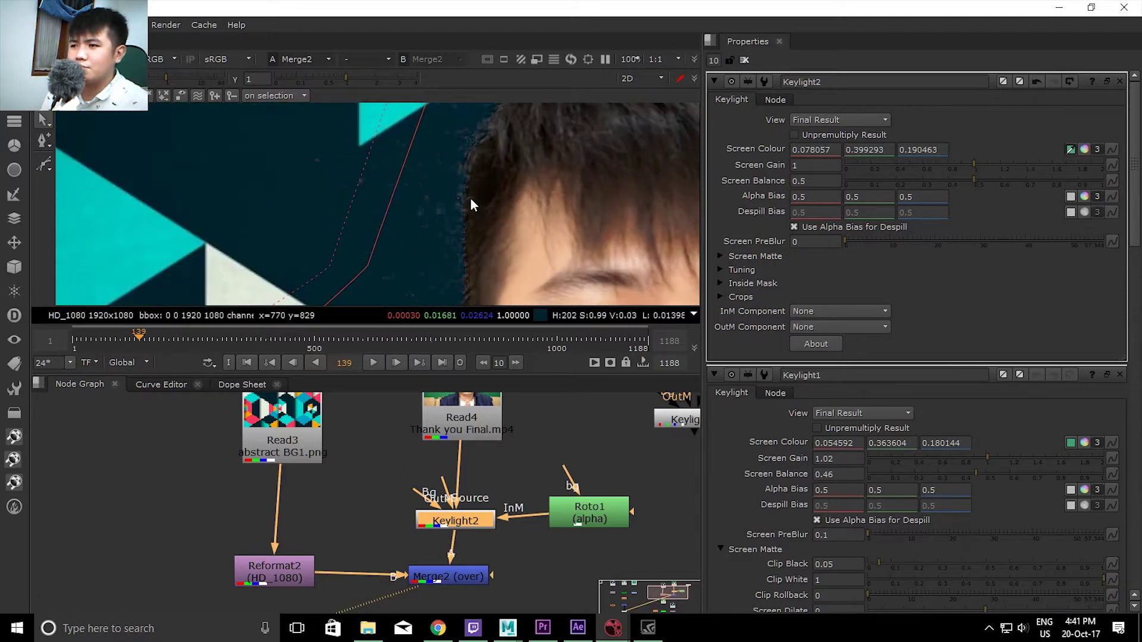
scroll(470, 199, down, 3)
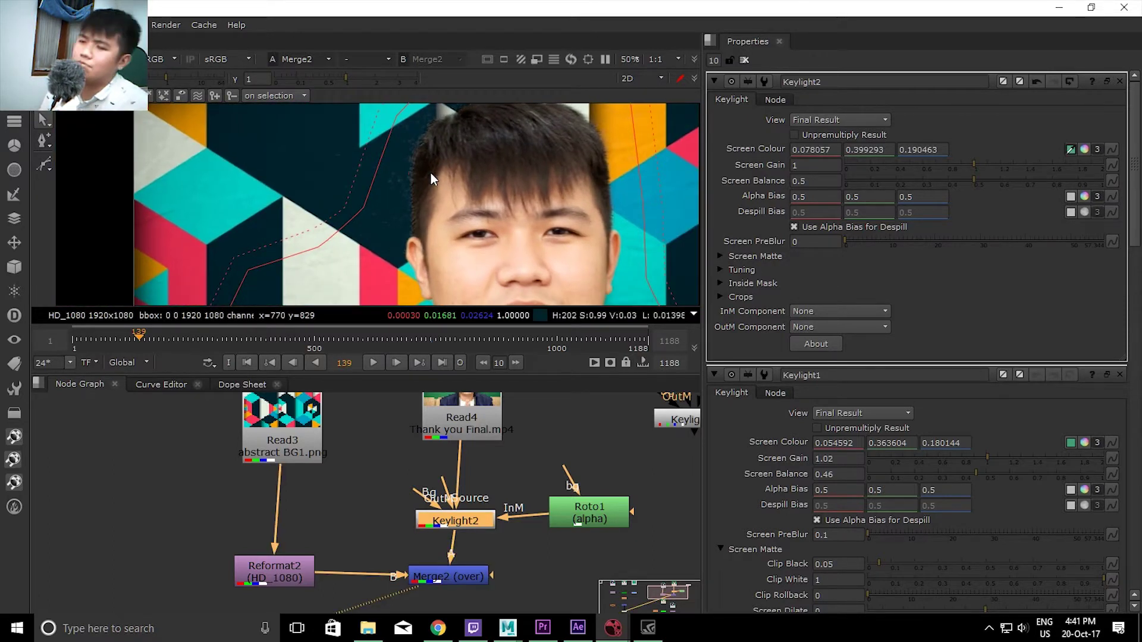
scroll(431, 173, down, 2)
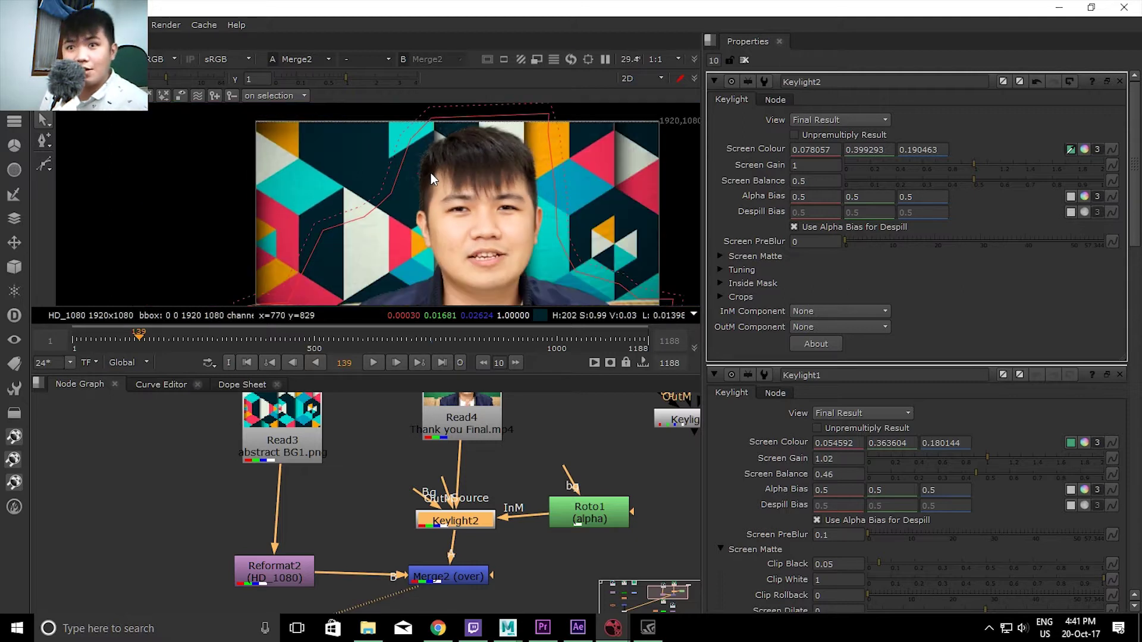
drag(430, 173, 445, 163)
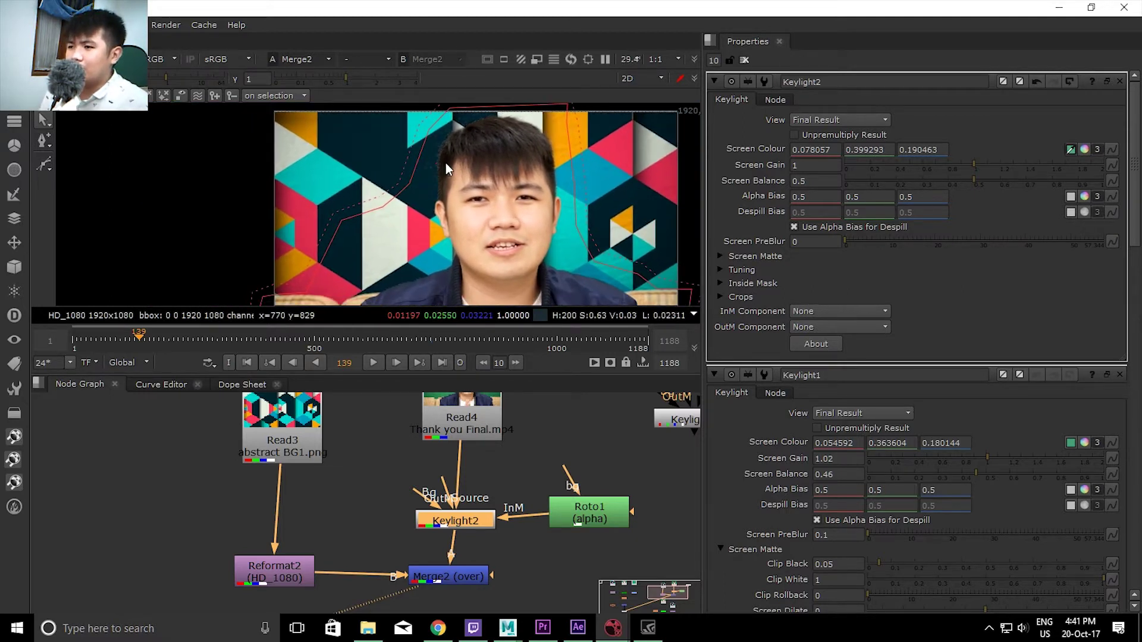
scroll(553, 171, up, 1)
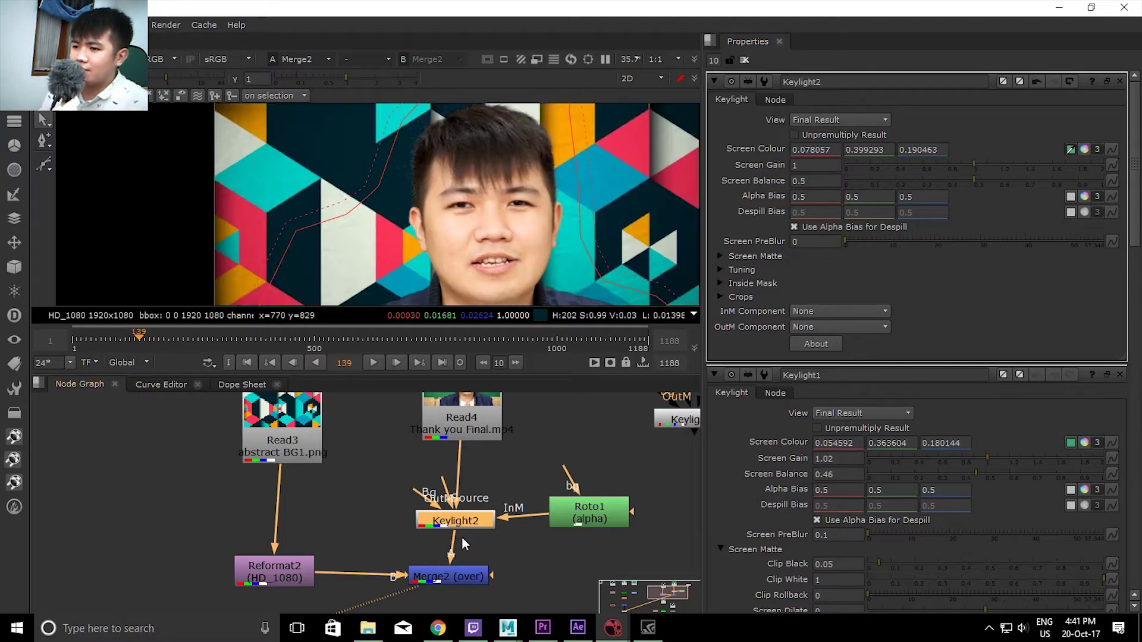
View Keylight2's alpha matte and raise Screen Gain to 1.05, discarding a trial Screen Balance change
key(1)
key(a)
drag(386, 184, 438, 212)
key(equal)
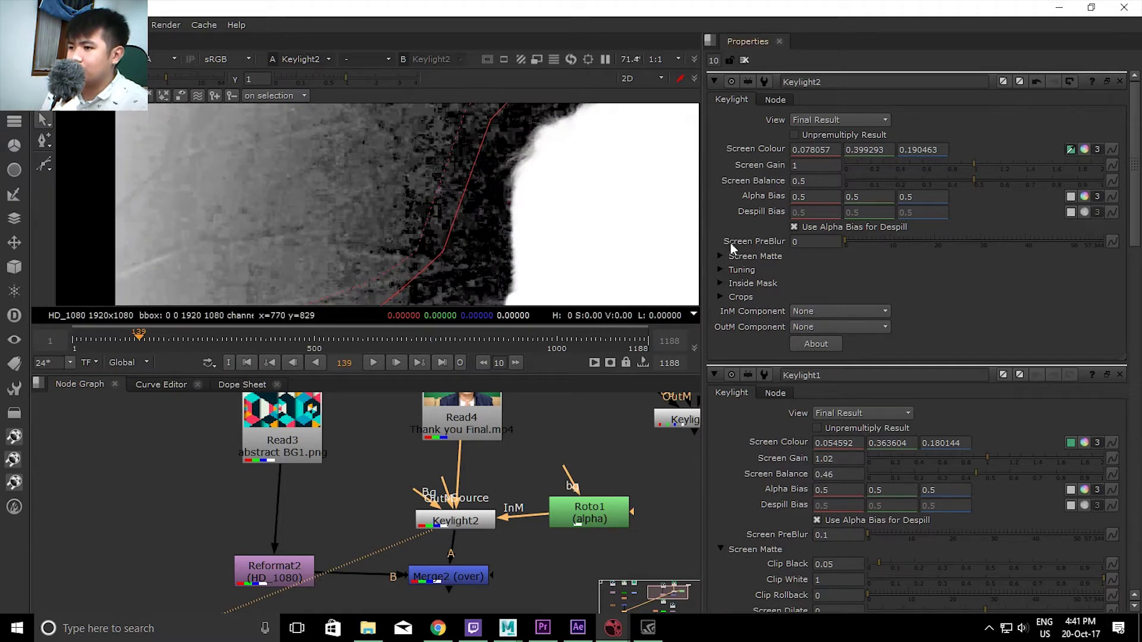
drag(970, 169, 981, 164)
mouse_move(586, 169)
mouse_down()
mouse_move(568, 190)
mouse_move(584, 209)
mouse_up()
scroll(548, 191, down, 3)
scroll(591, 208, down, 2)
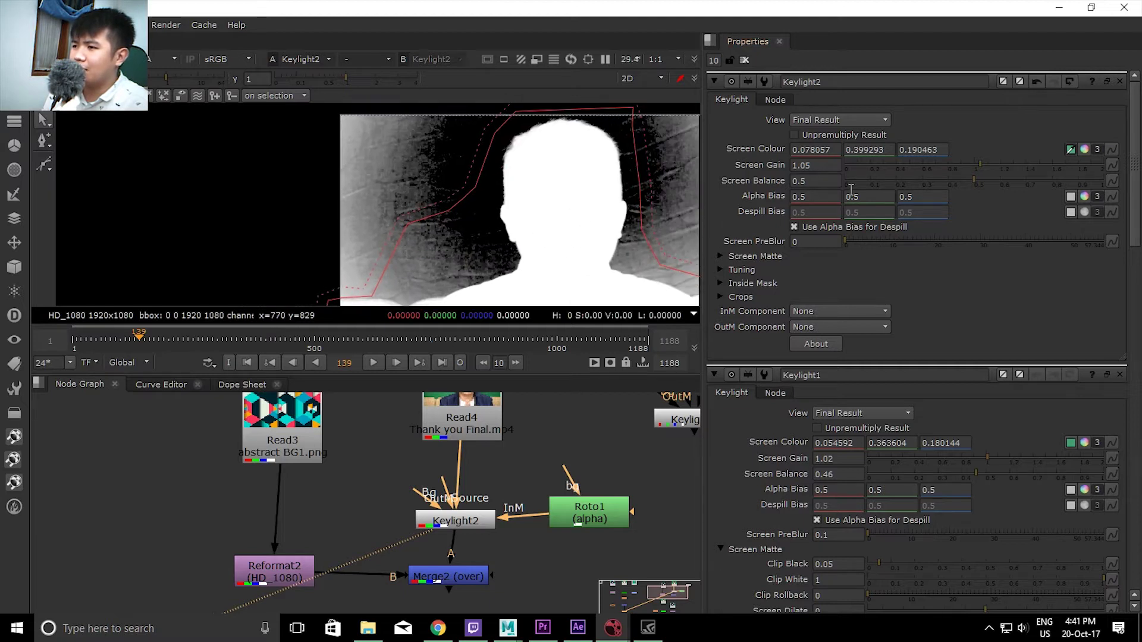
drag(970, 179, 1050, 181)
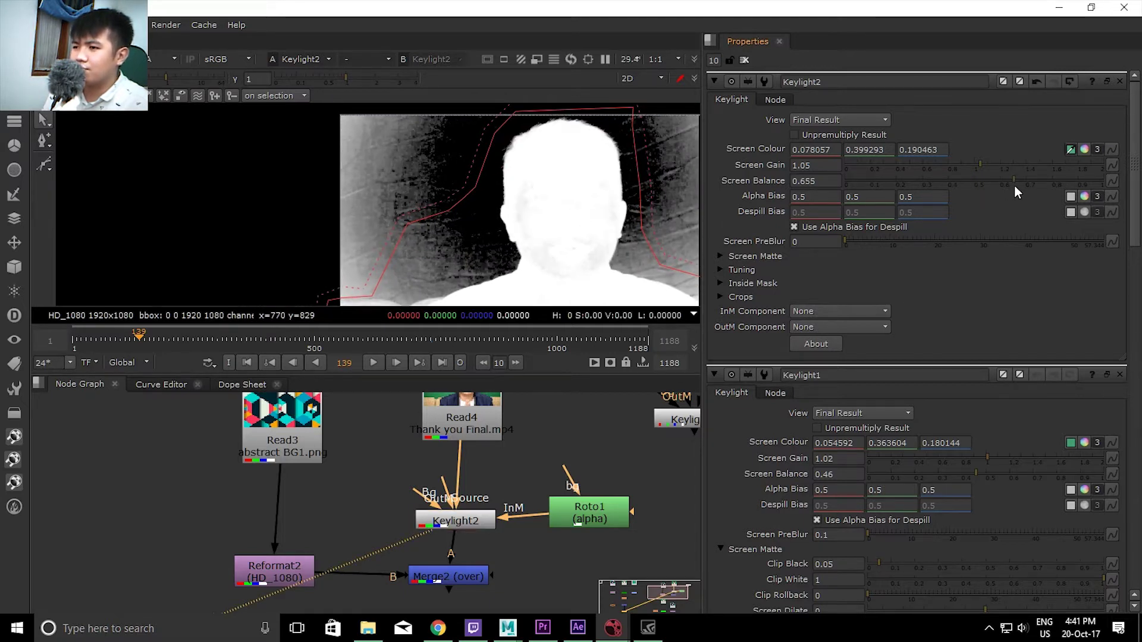
key(ctrl+z)
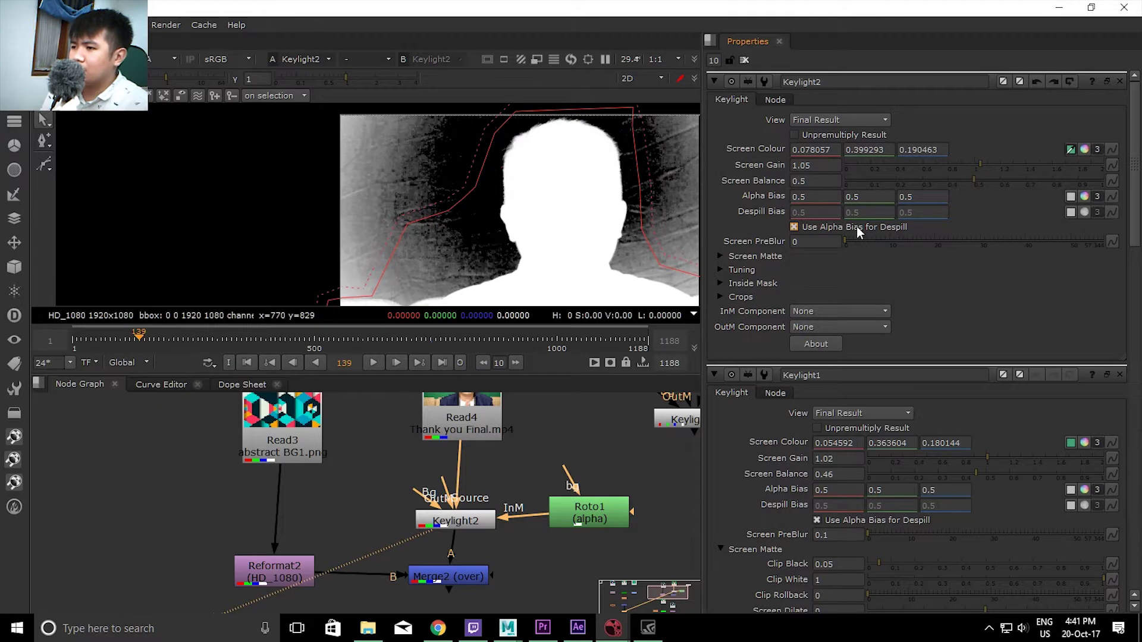
Set Screen PreBlur to 0.5 and raise Clip Black to 0.075 to darken the background
click(809, 241)
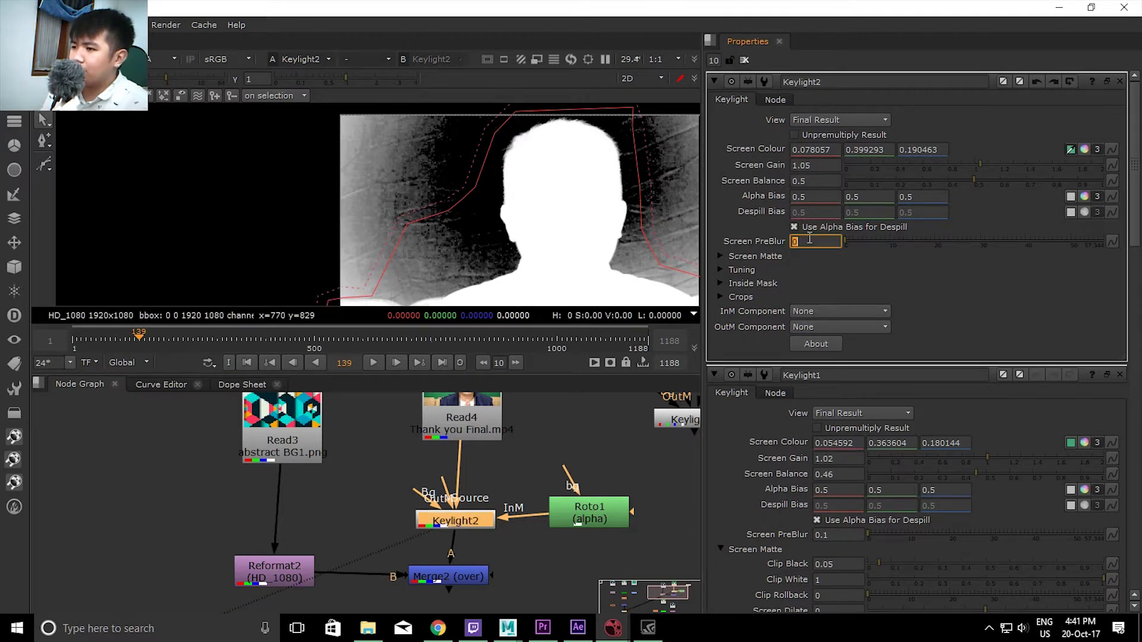
text(.1)
key(Return)
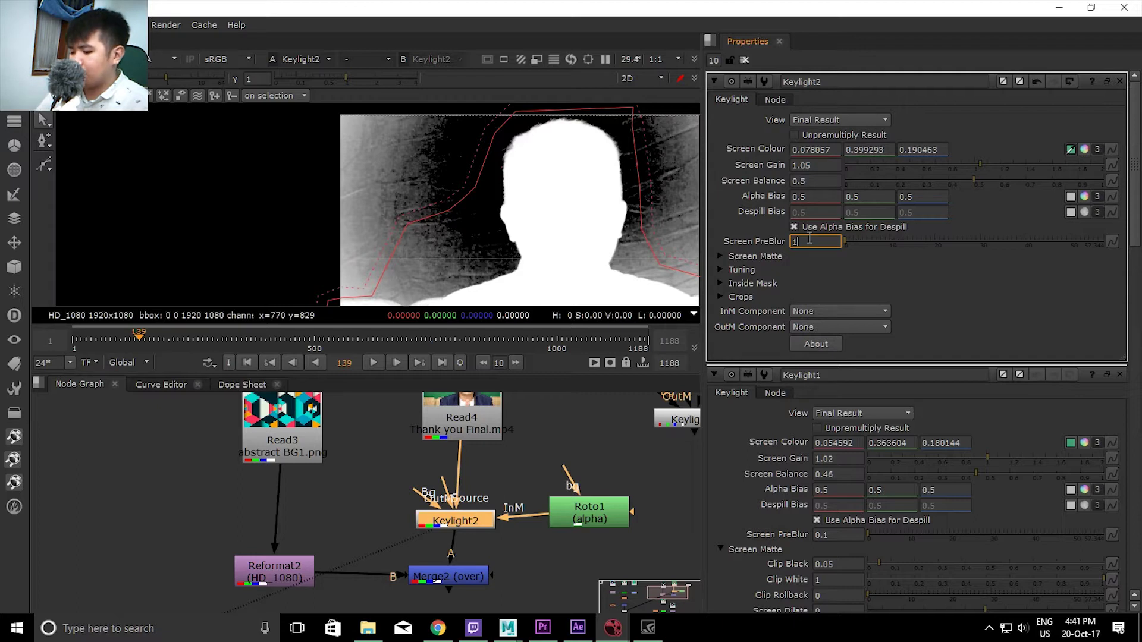
text(.5)
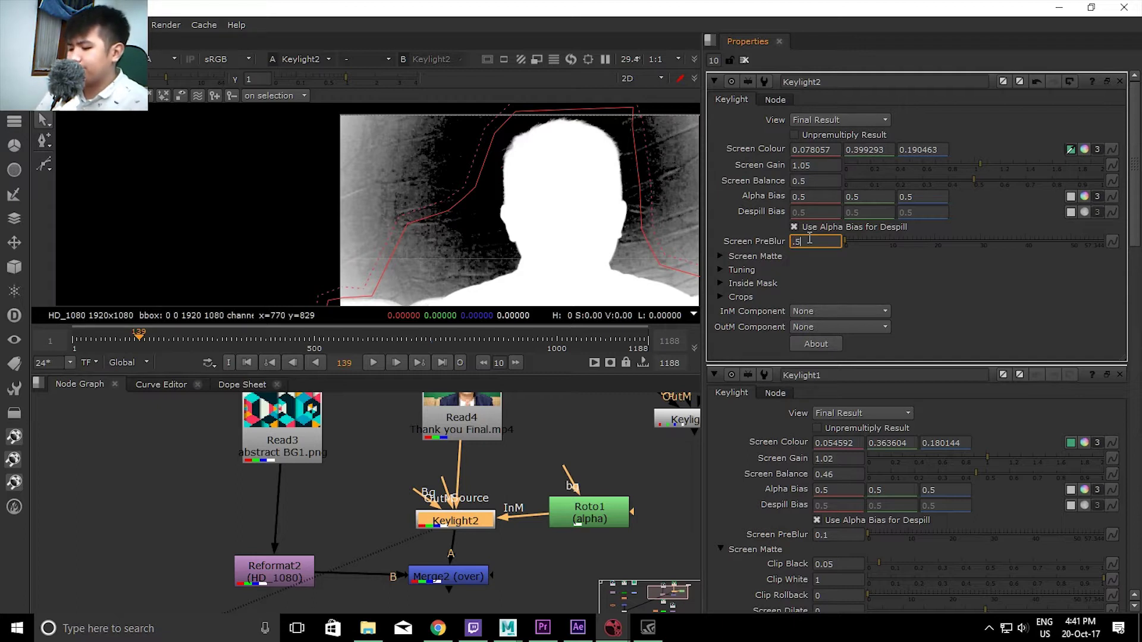
click(717, 256)
mouse_move(884, 270)
mouse_down()
mouse_move(917, 265)
mouse_move(886, 274)
mouse_up()
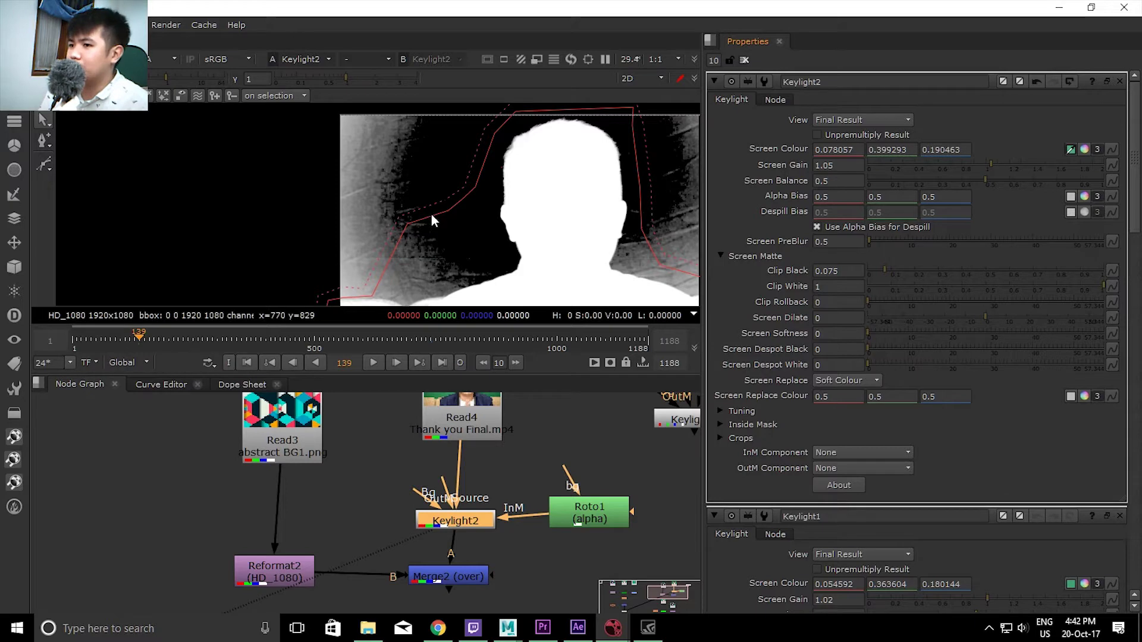
drag(431, 214, 448, 220)
mouse_move(672, 179)
mouse_down()
mouse_move(421, 180)
mouse_move(468, 183)
mouse_move(496, 150)
mouse_up()
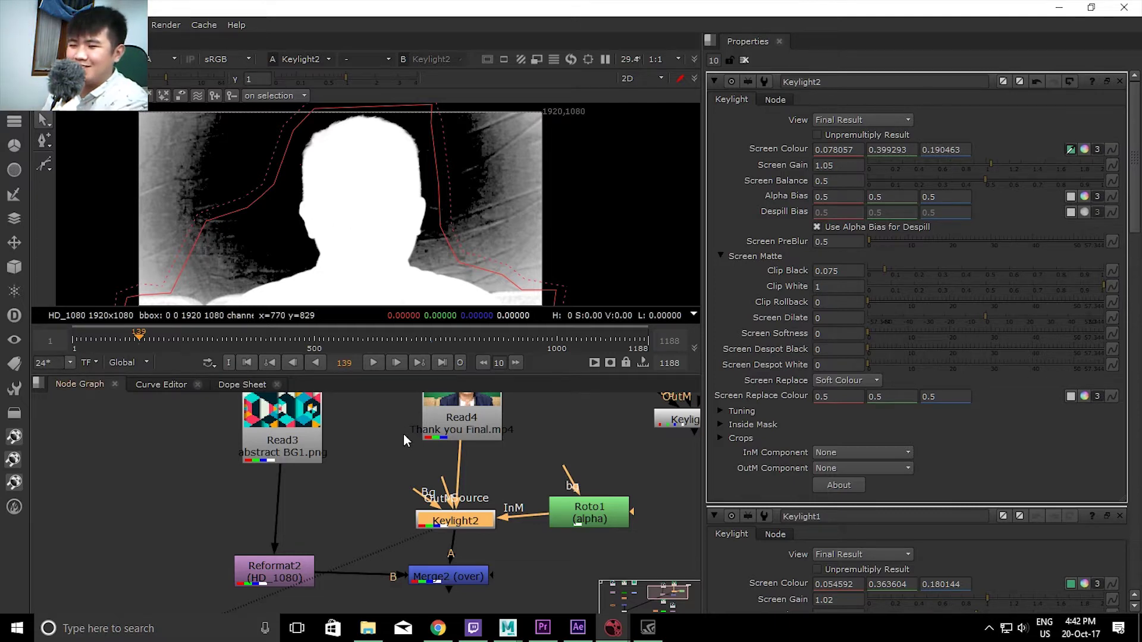
Display the Merge2 Keylight composite in the viewer
scroll(403, 433, down, 3)
click(482, 515)
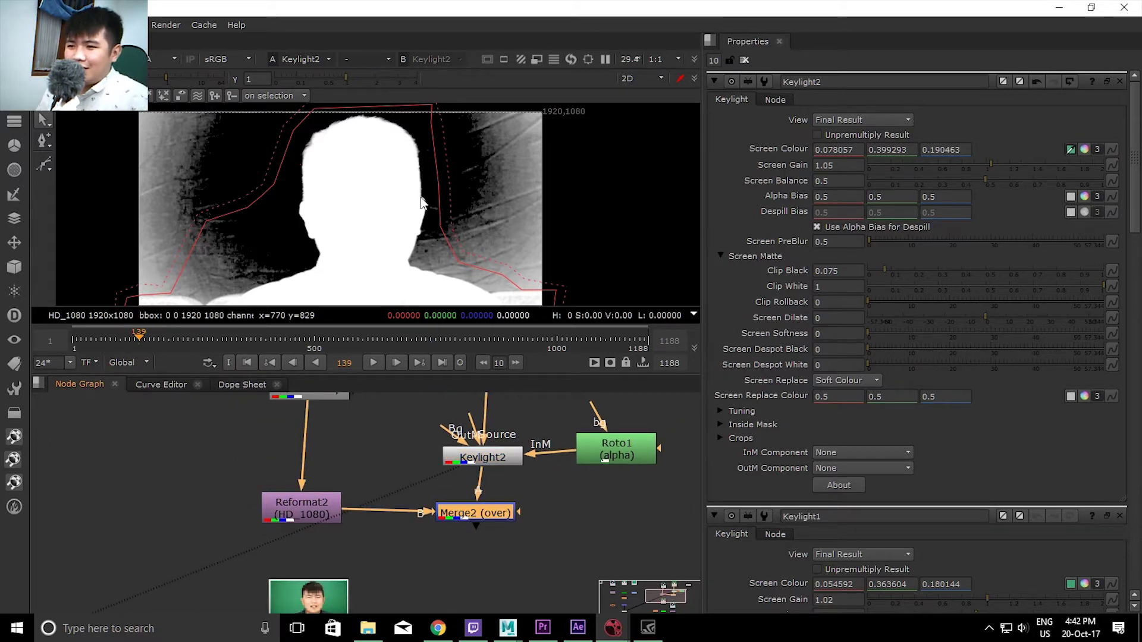
key(1)
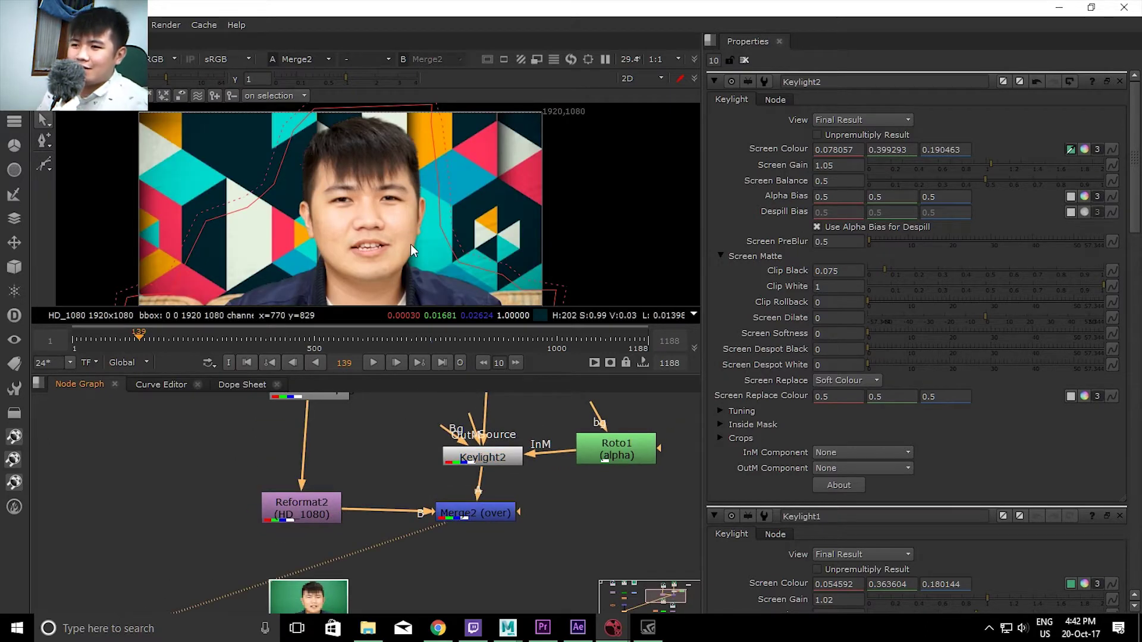
scroll(413, 249, down, 1)
drag(410, 244, 462, 214)
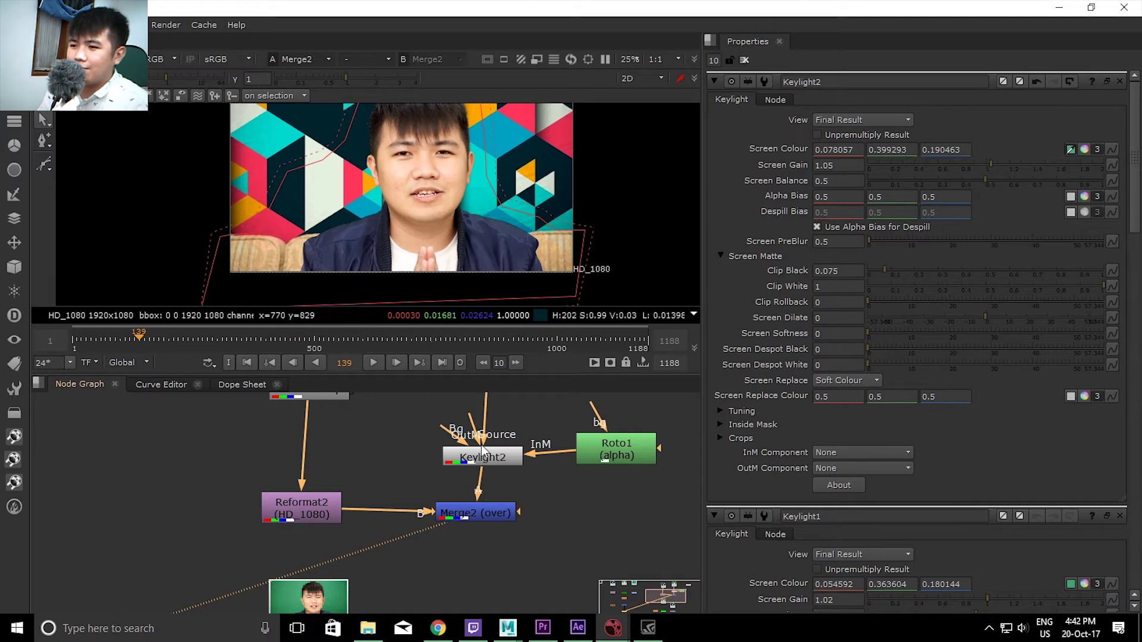
drag(480, 445, 475, 450)
scroll(473, 448, down, 3)
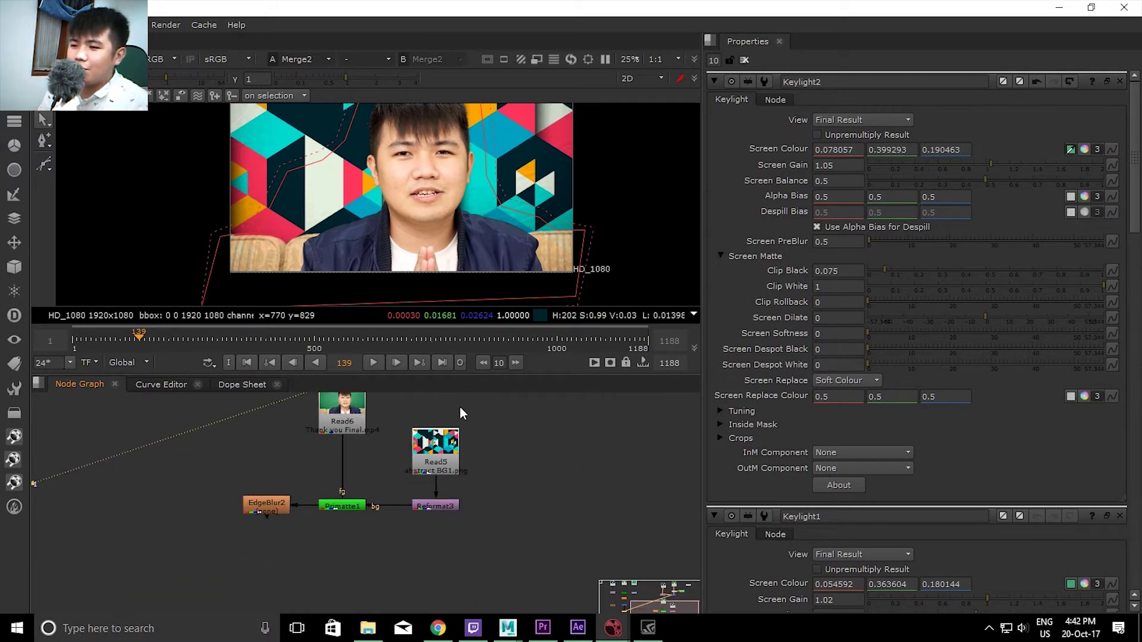
Show the EdgeBlur2 result of the Primatte1 branch and open Primatte1's properties
drag(459, 407, 467, 541)
scroll(468, 547, up, 1)
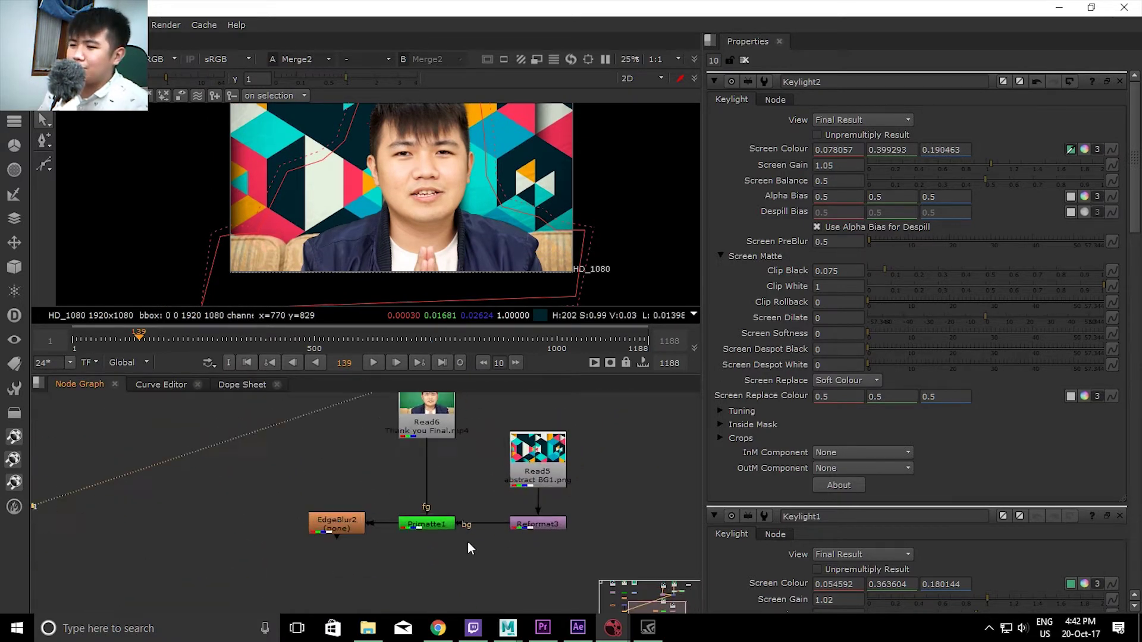
scroll(468, 547, up, 1)
click(439, 522)
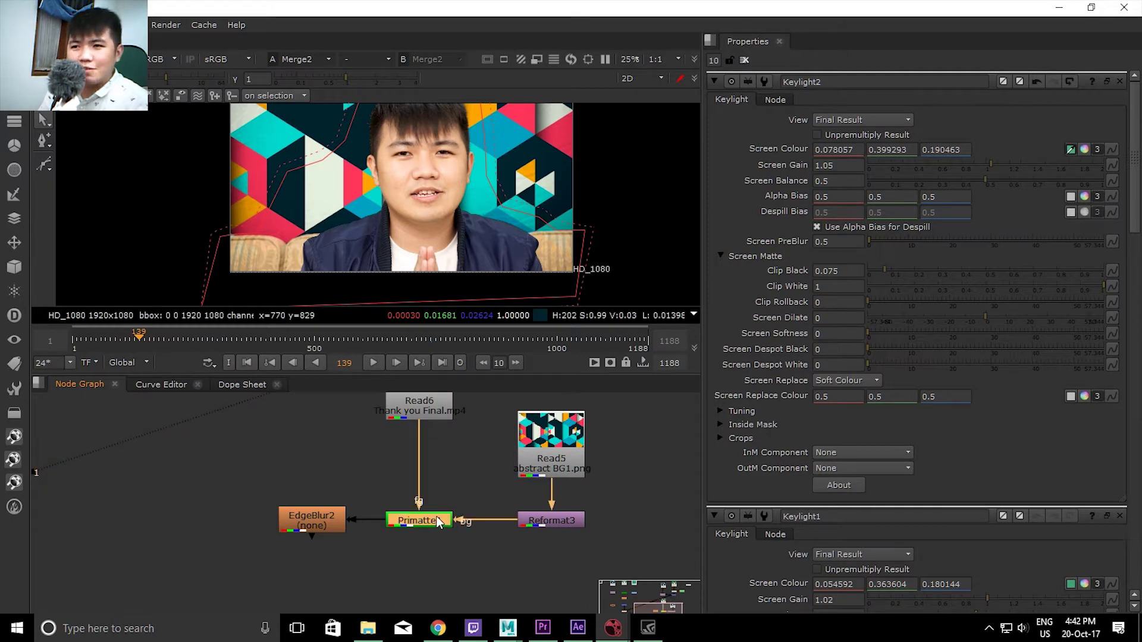
click(323, 521)
key(1)
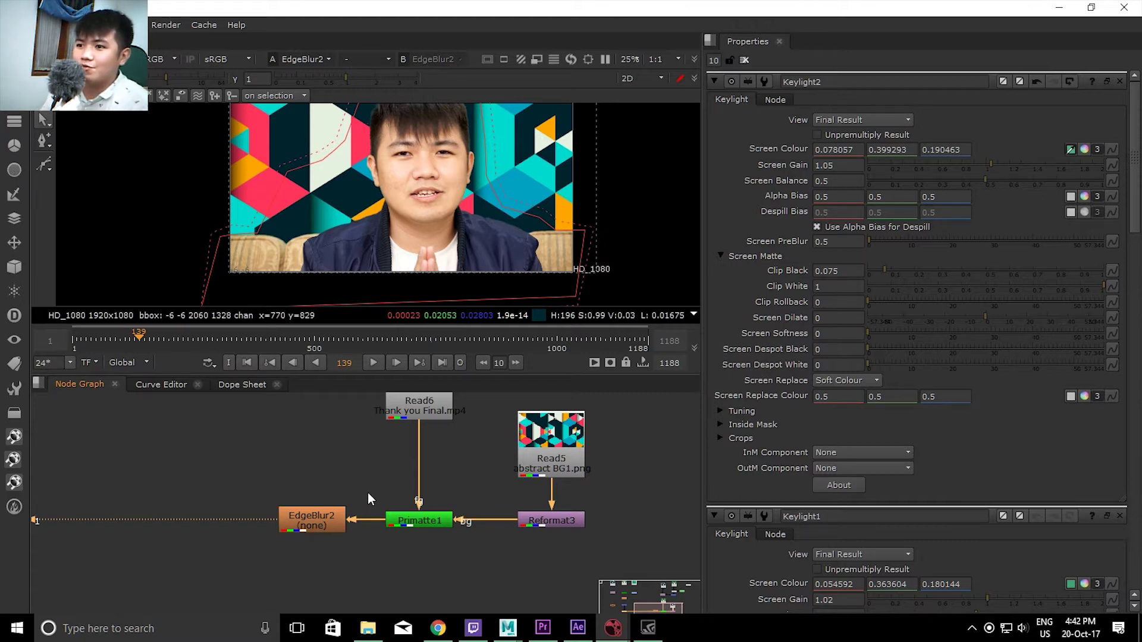
drag(538, 468, 438, 503)
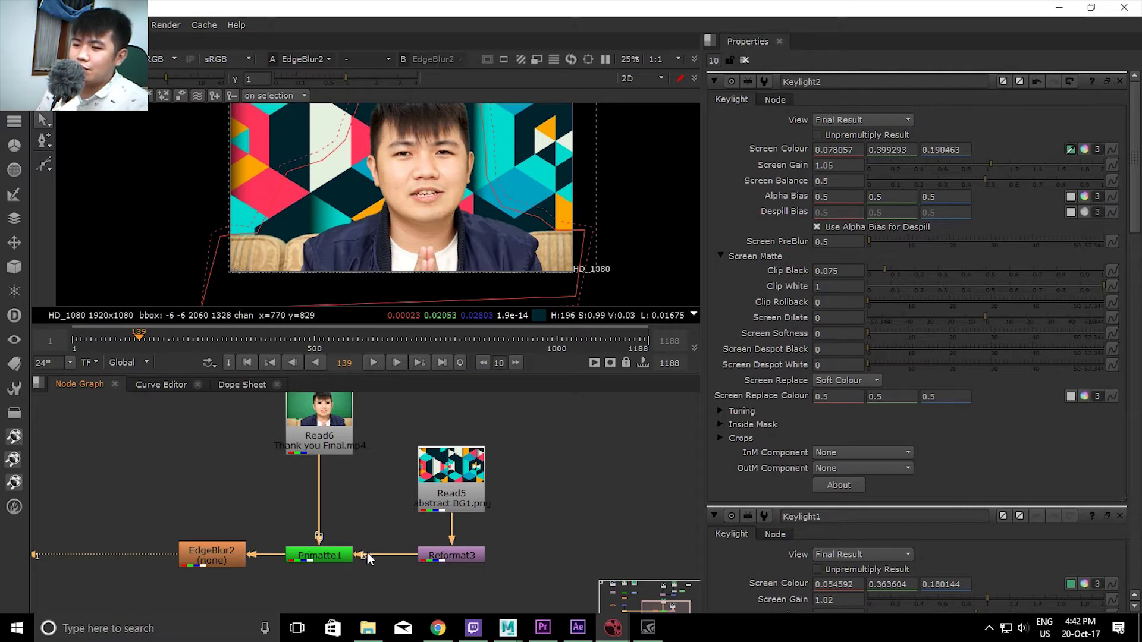
double_click(336, 556)
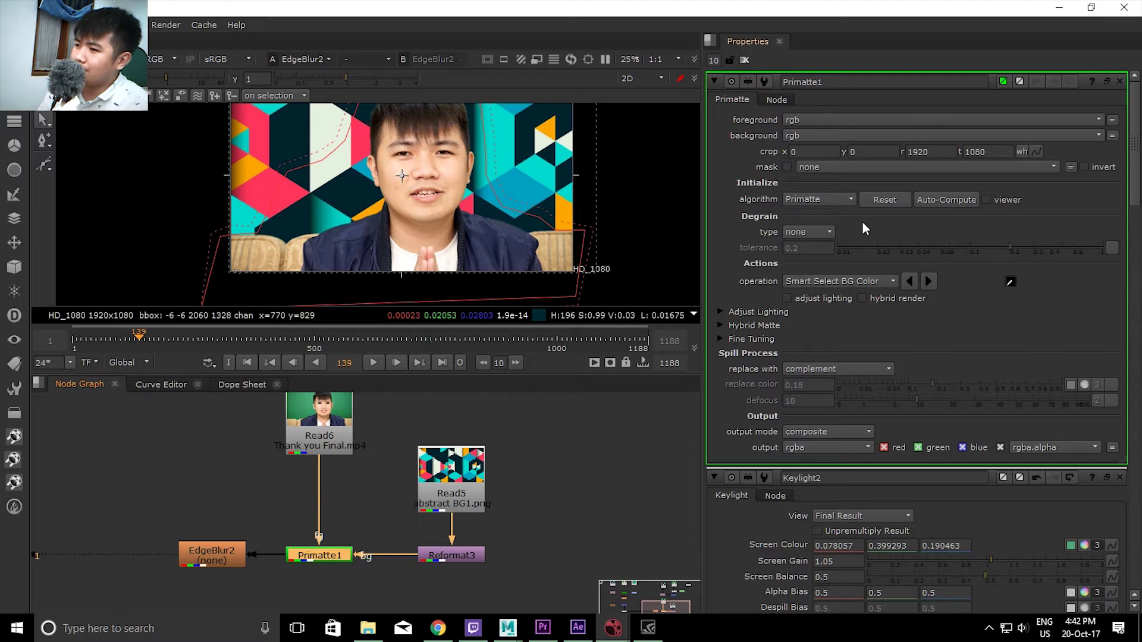
Create a new Primatte2 node with the 'prim' node search
click(540, 484)
key(Tab)
text(prim)
key(Return)
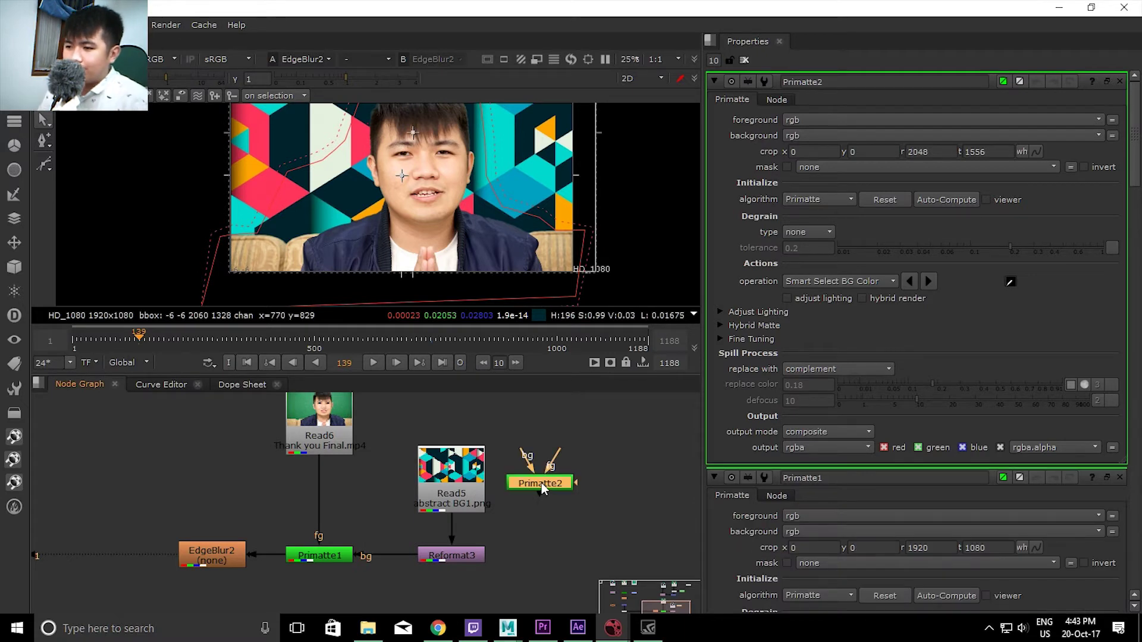
Connect Primatte2's foreground to Read6 and show its output in Viewer1
drag(560, 451, 350, 417)
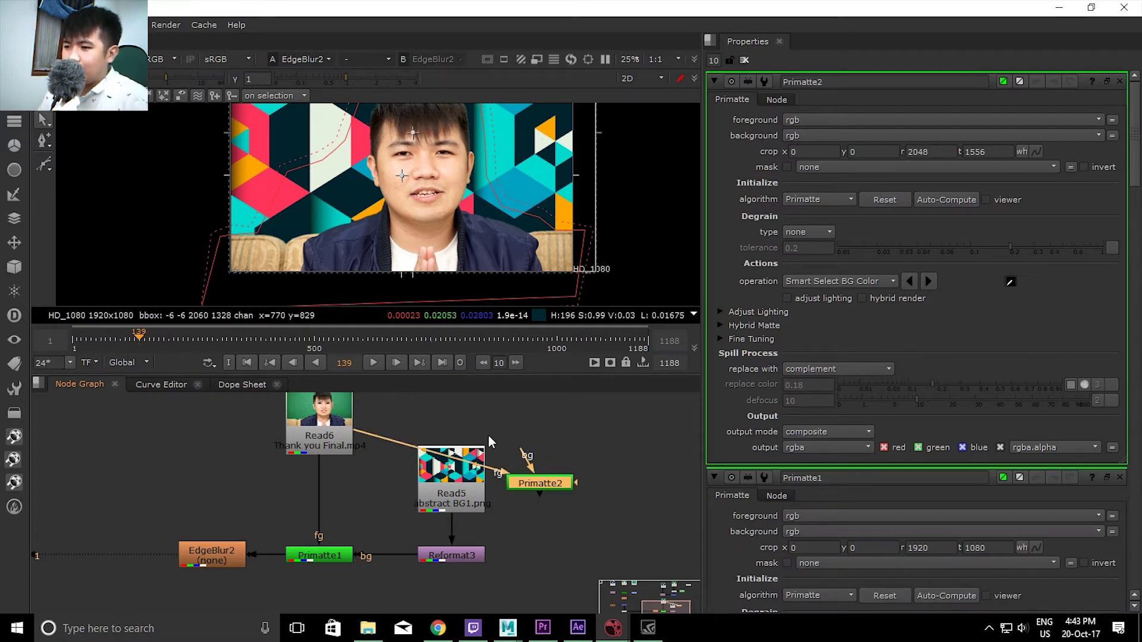
drag(528, 457, 462, 489)
drag(540, 483, 589, 416)
key(1)
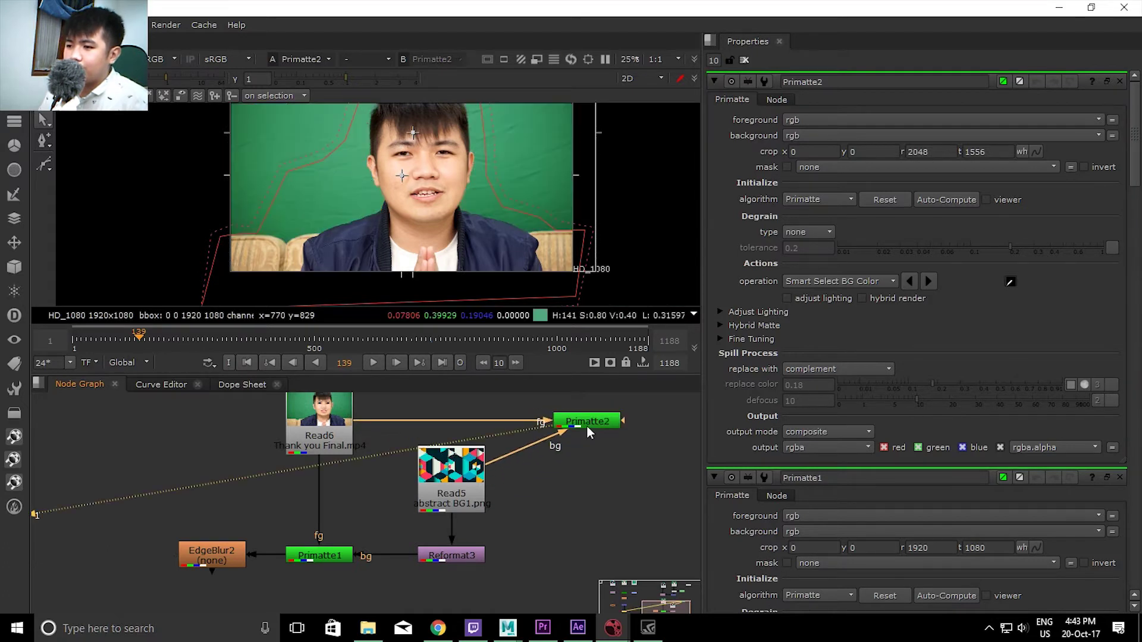
scroll(170, 520, down, 3)
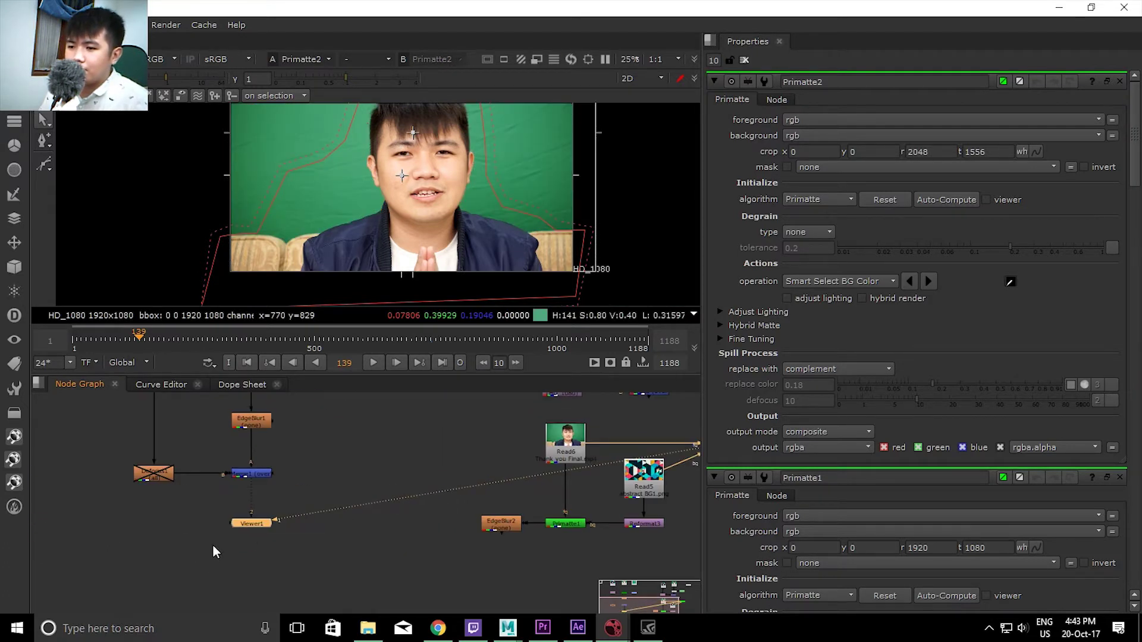
drag(251, 525, 683, 525)
scroll(519, 539, up, 2)
drag(494, 540, 543, 546)
Rewire Primatte2's background to Reformat3 and arrange Primatte2 and Viewer1 neatly
click(439, 476)
drag(446, 541, 408, 561)
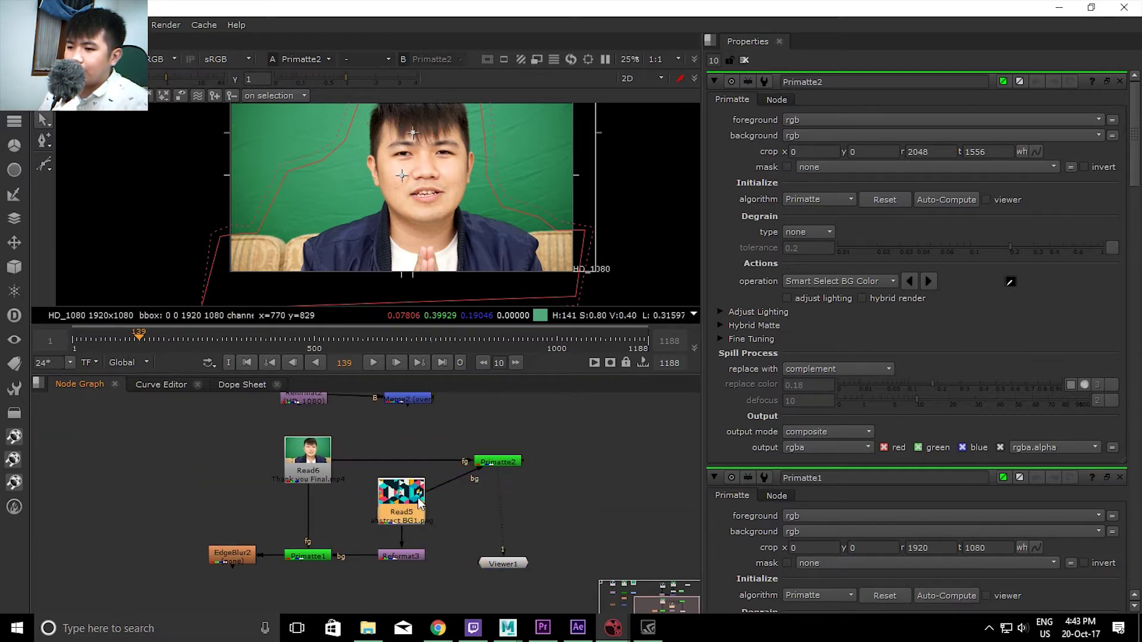
click(408, 561)
drag(436, 484, 425, 554)
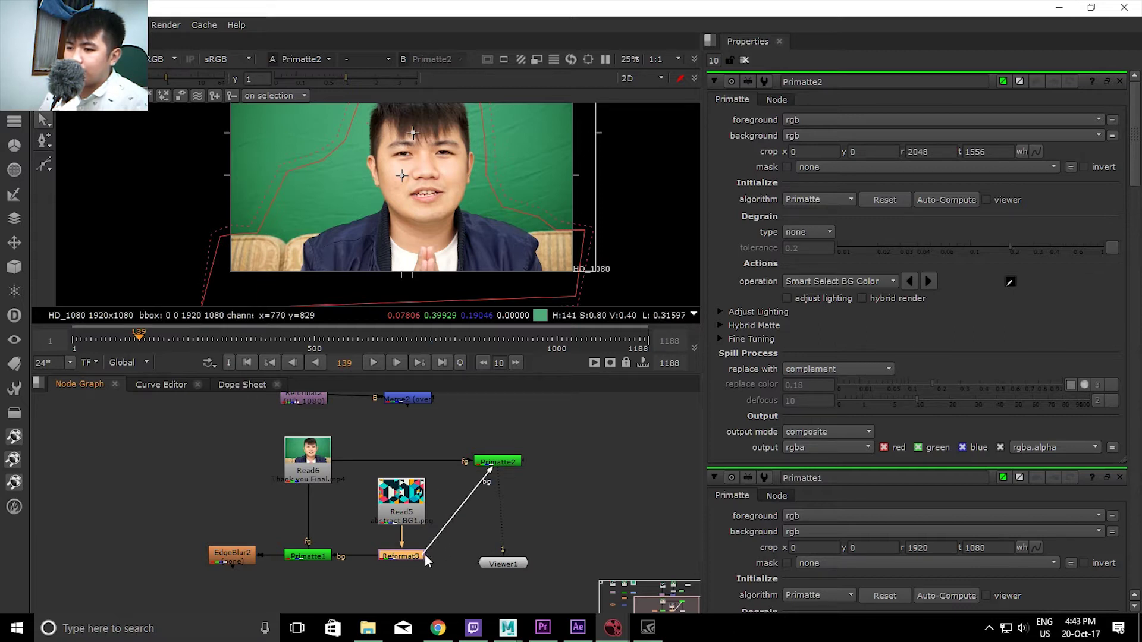
drag(504, 461, 545, 459)
drag(519, 564, 615, 556)
scroll(531, 524, up, 3)
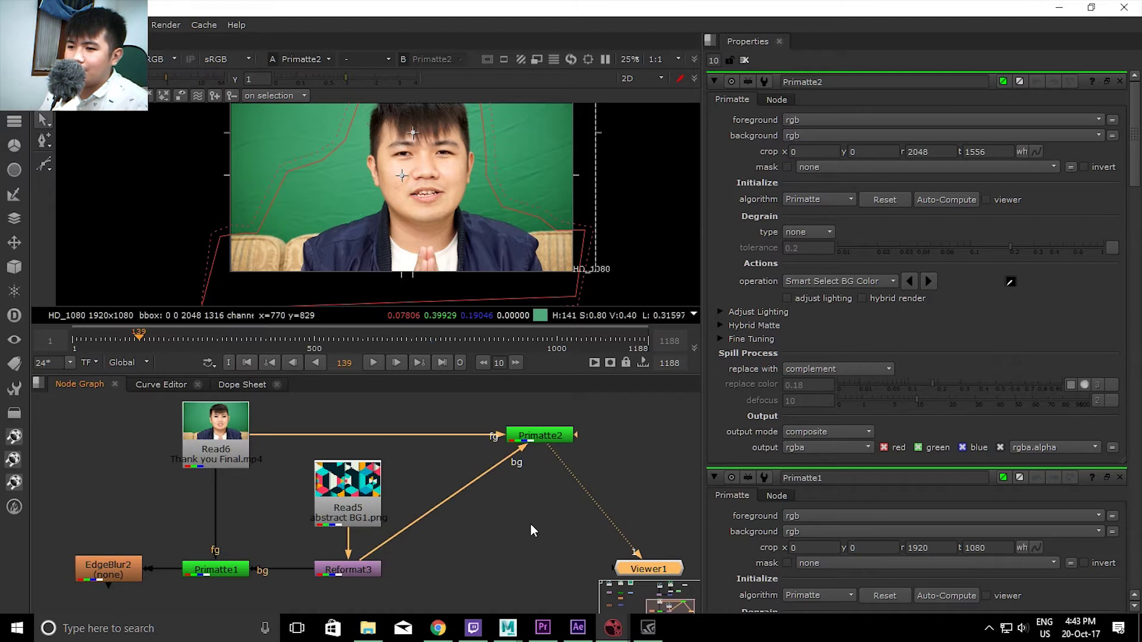
Keep Primatte2 on the standard Primatte algorithm and hide the viewer overlays
click(541, 434)
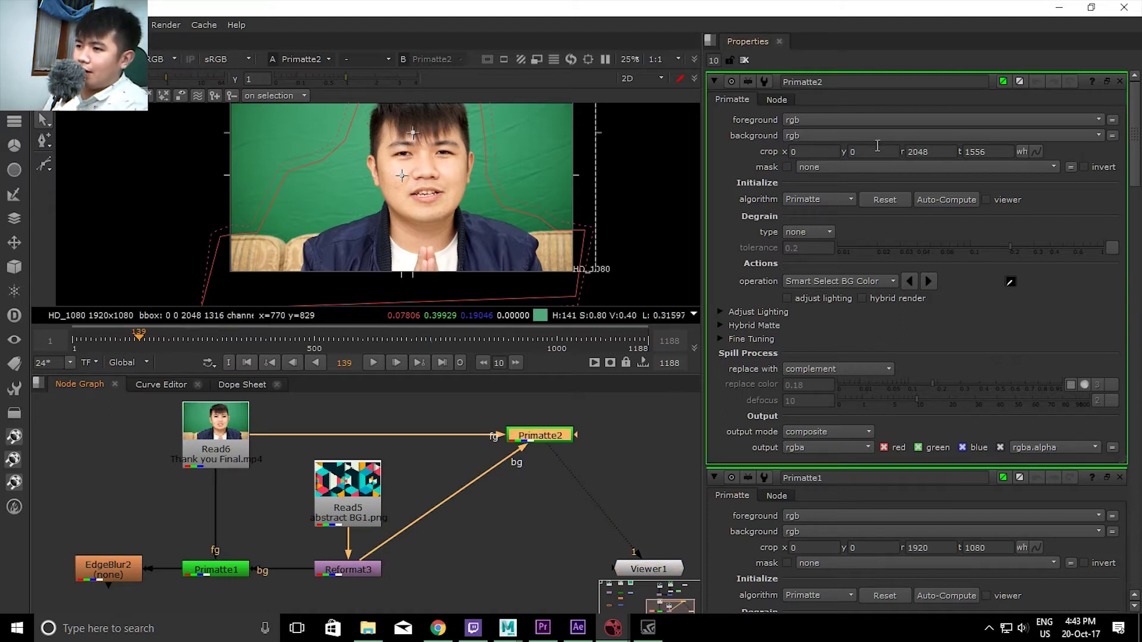
click(799, 199)
click(759, 187)
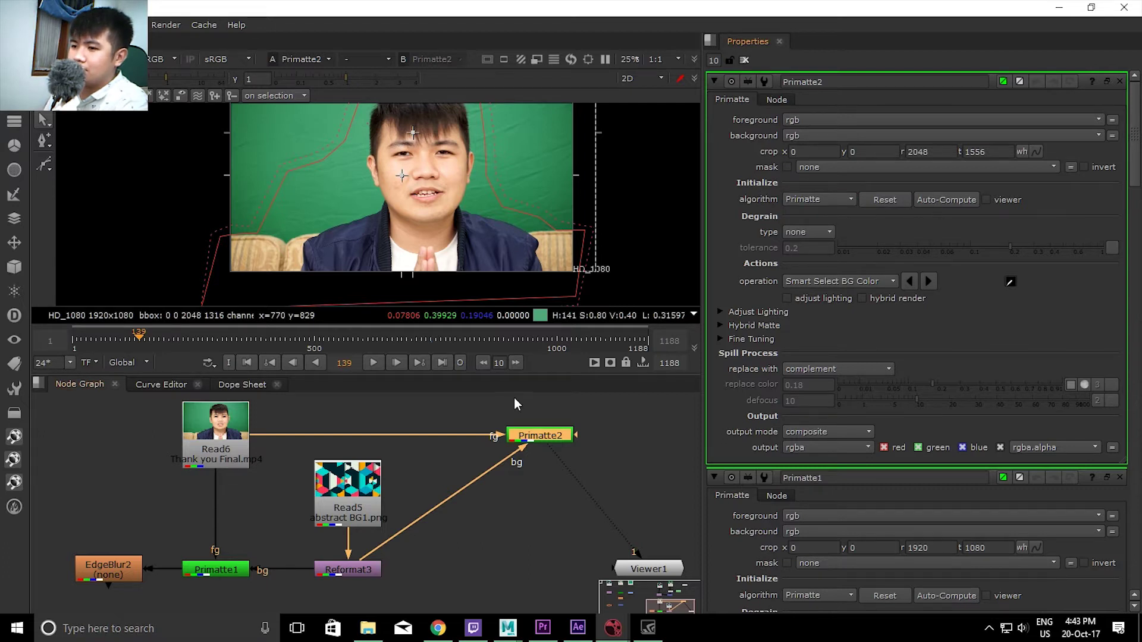
key(o)
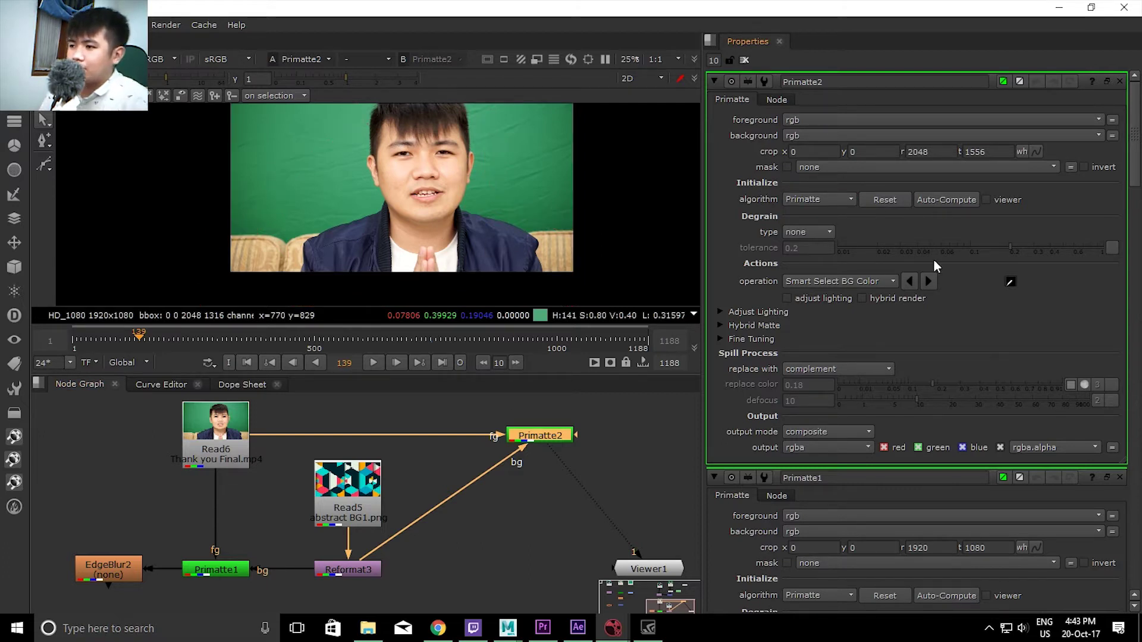
Run Primatte2's Auto-Compute to key out the green backdrop
click(936, 194)
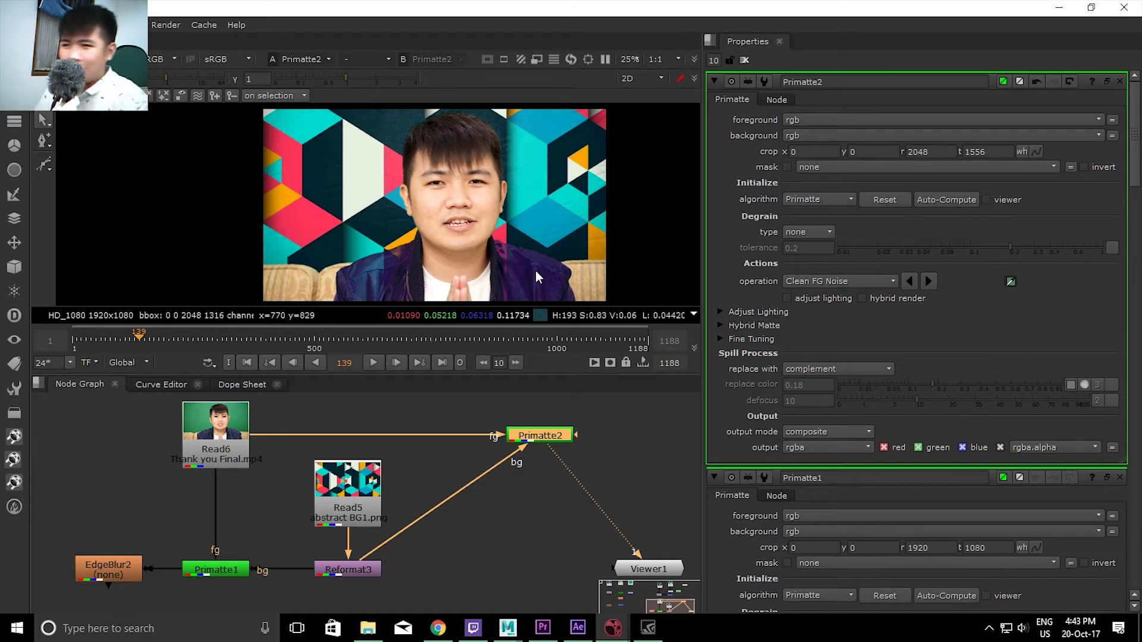
Set Primatte2's Degrain type to small and inspect the alpha matte
click(830, 231)
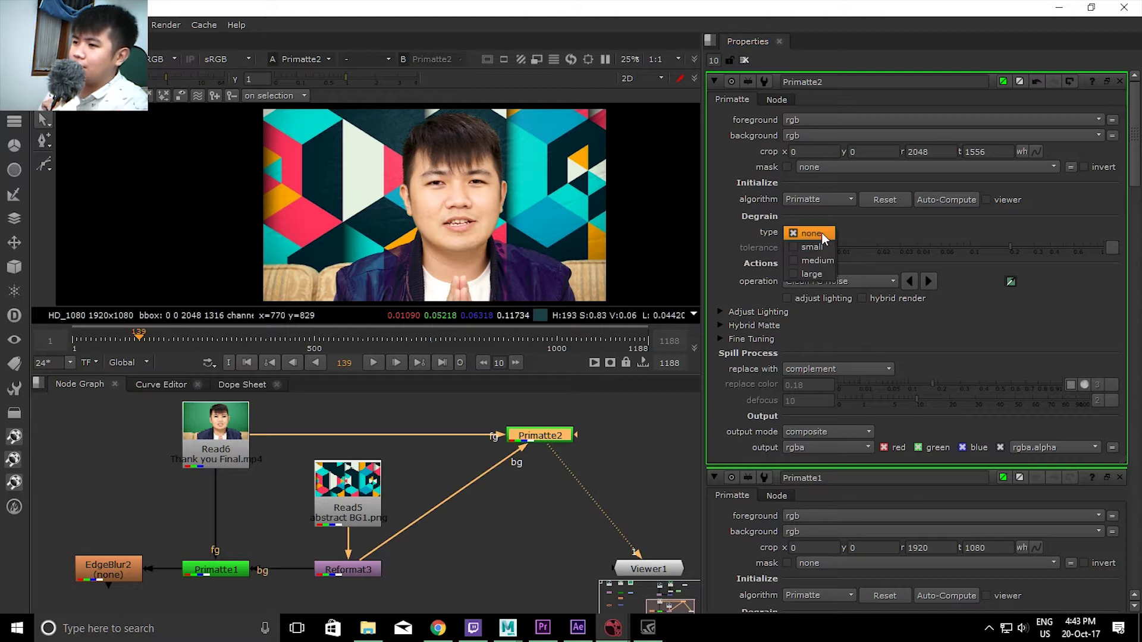
click(821, 245)
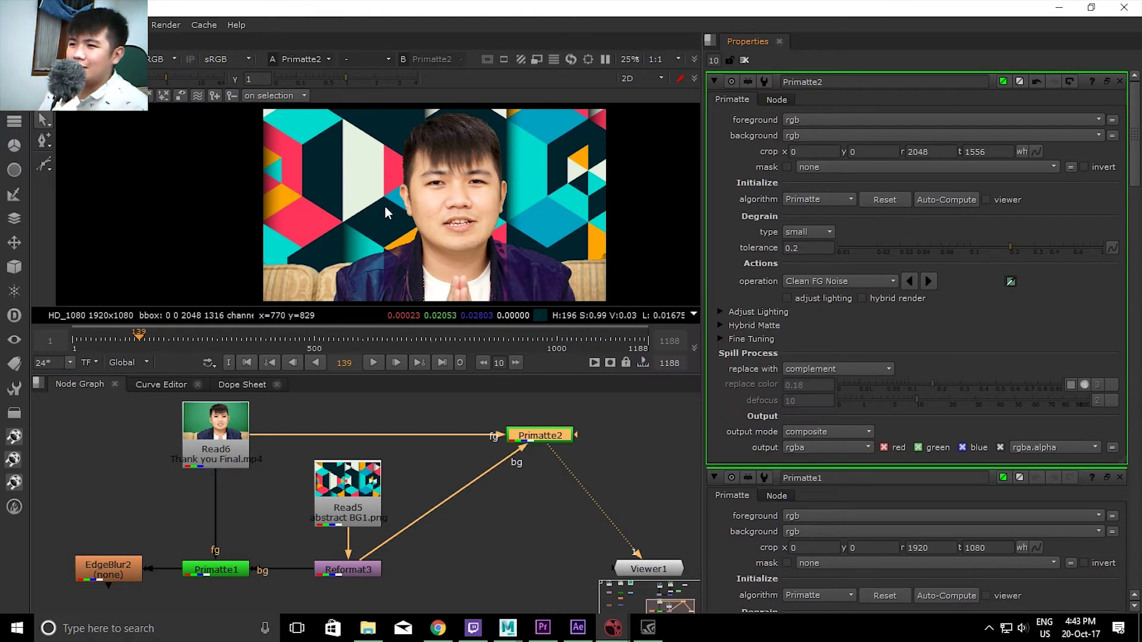
key(a)
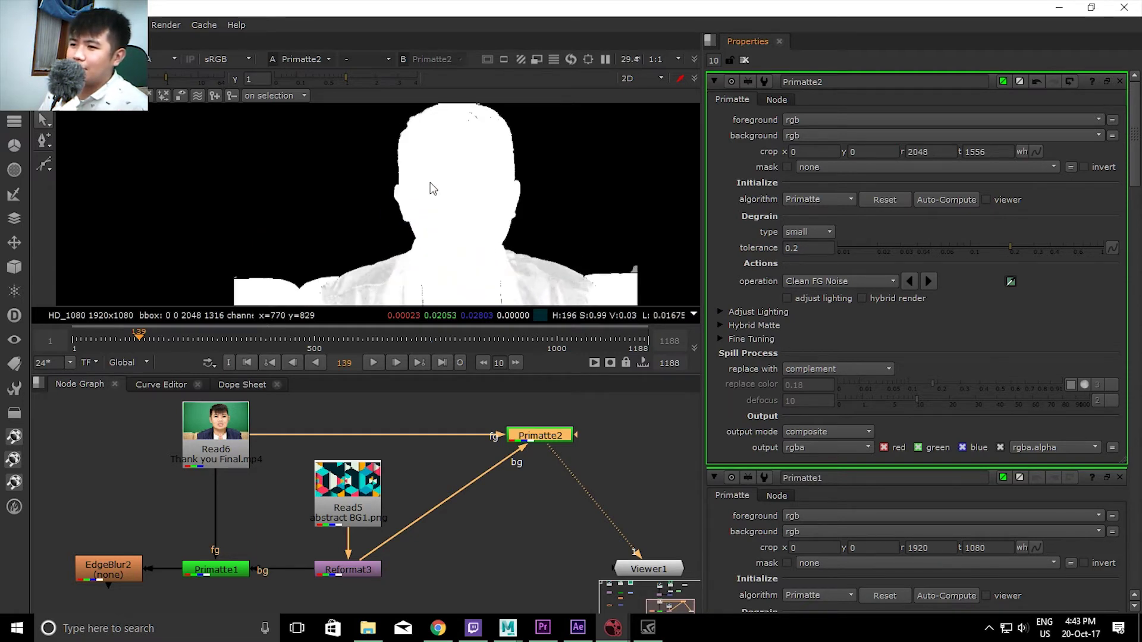
scroll(502, 156, up, 3)
key(a)
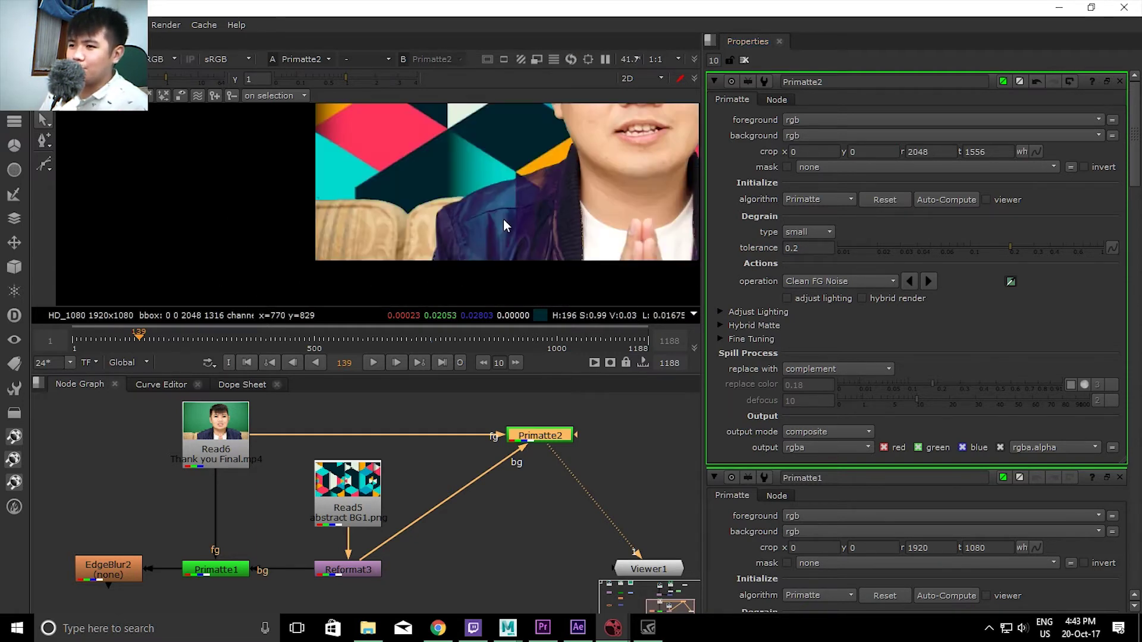
scroll(504, 219, up, 3)
key(a)
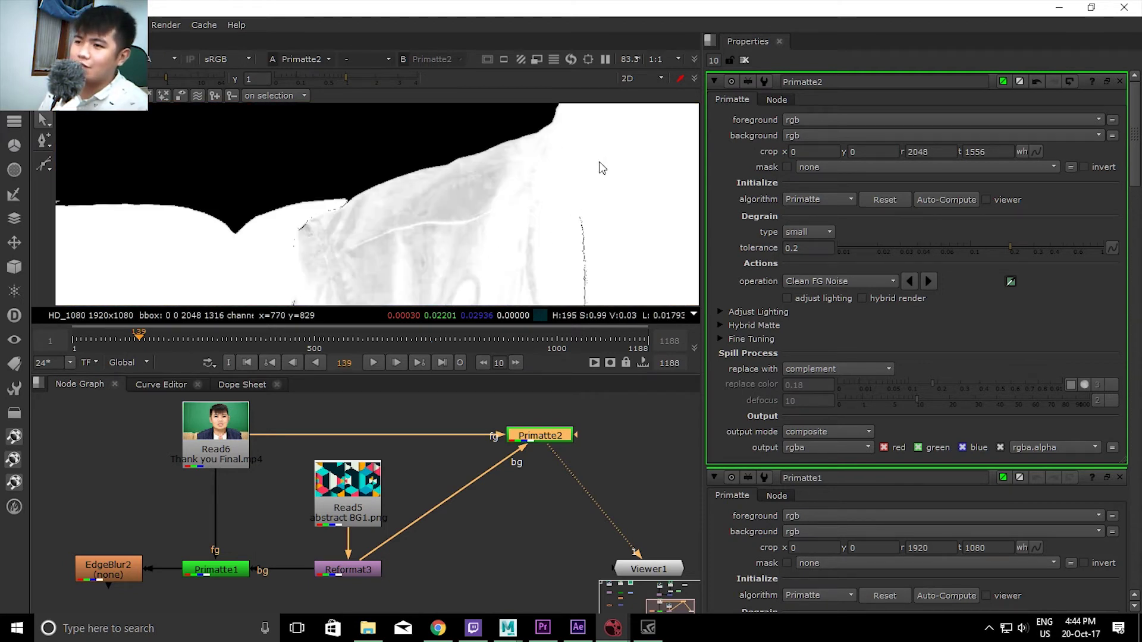
scroll(463, 185, down, 1)
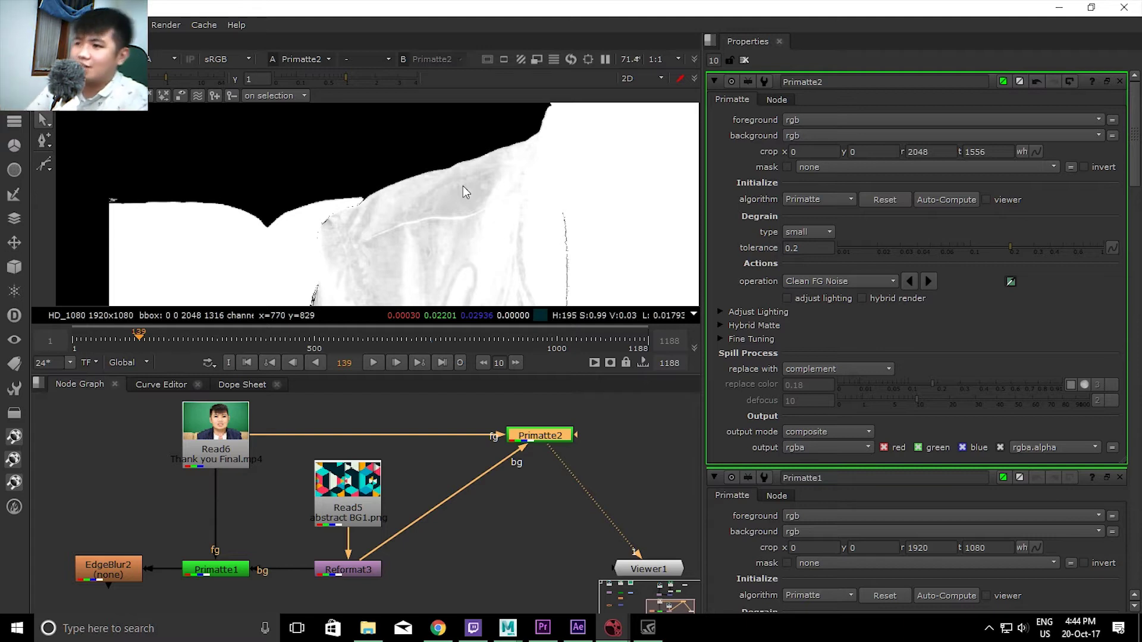
Clean the grey noise in the shoulder matte using Clean FG Noise
click(862, 282)
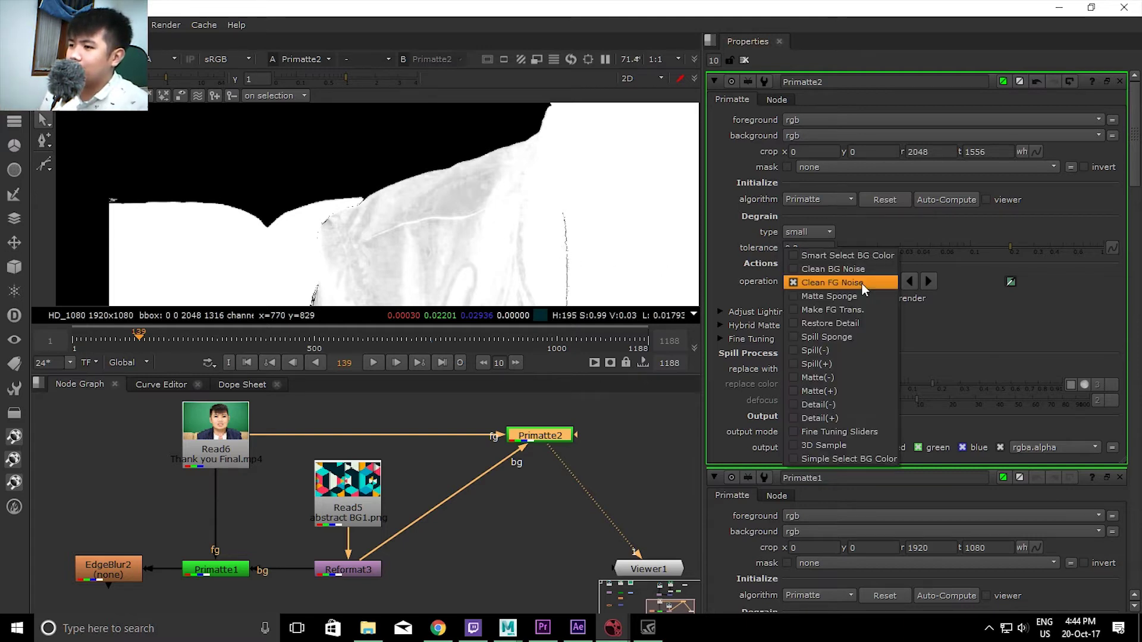
click(853, 282)
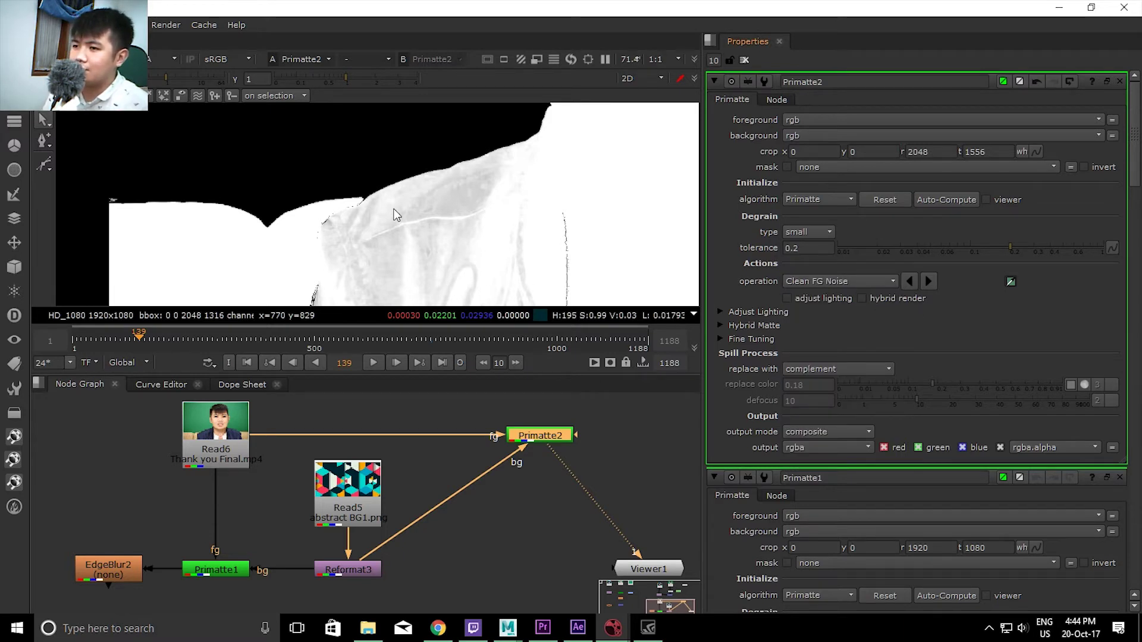
drag(391, 201, 477, 250)
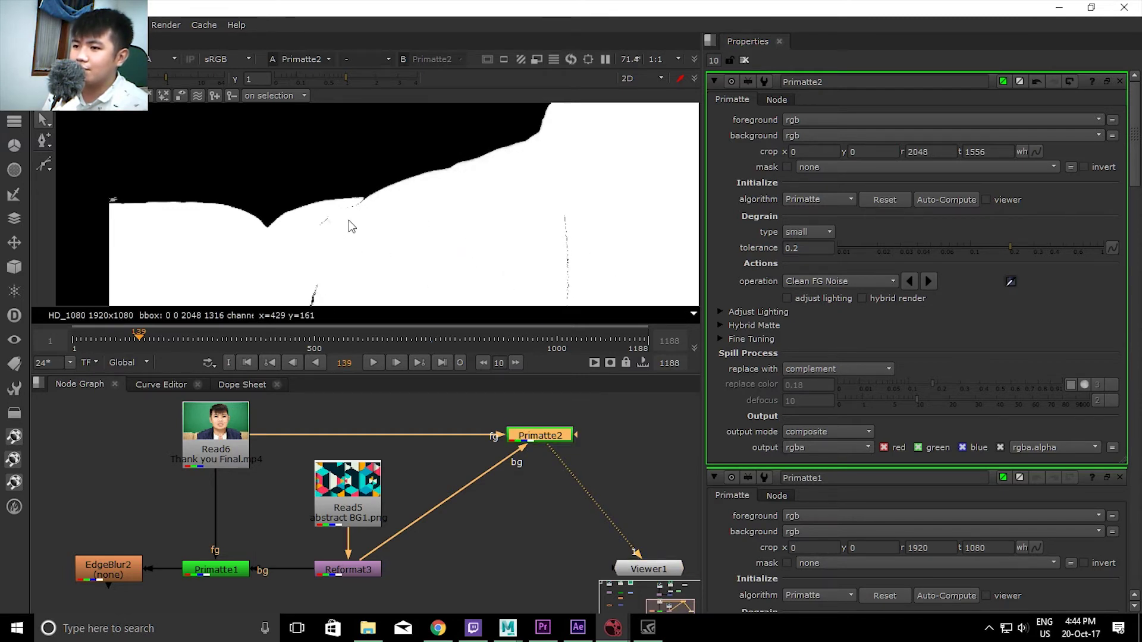
drag(412, 237, 535, 184)
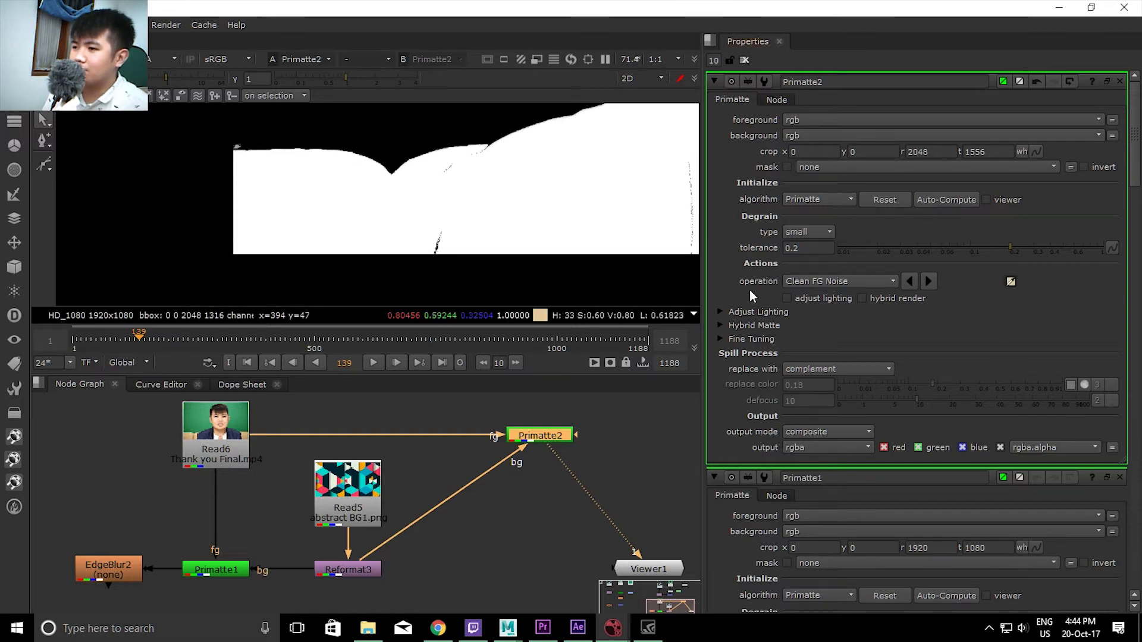
click(847, 282)
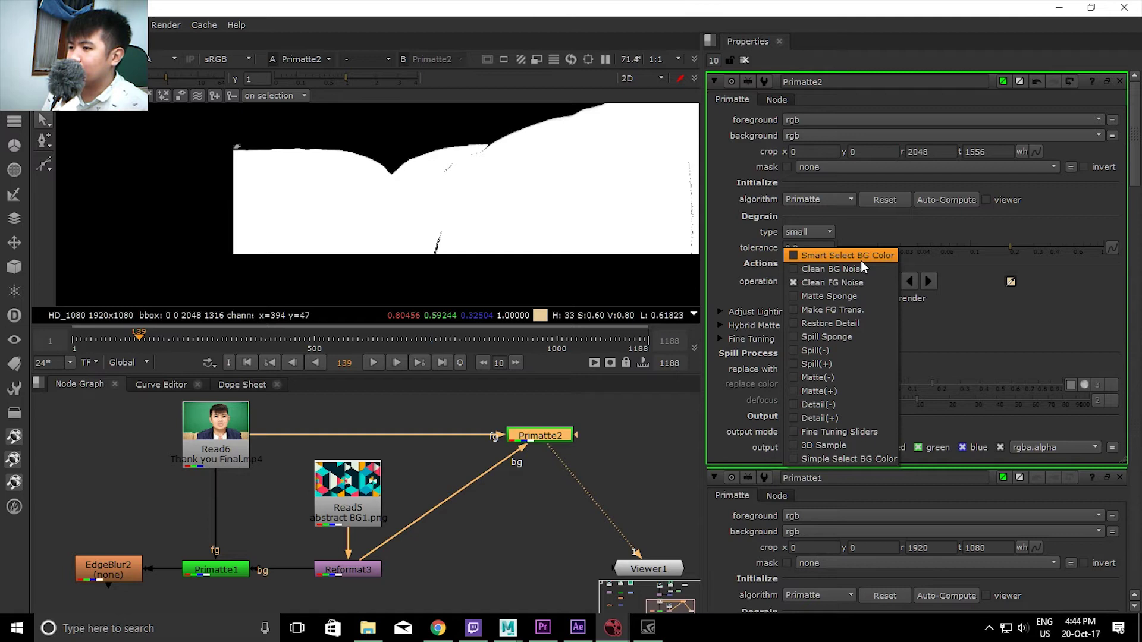
Switch Primatte2 to Clean BG Noise and sample the background noise in the matte
click(855, 268)
drag(497, 154, 468, 109)
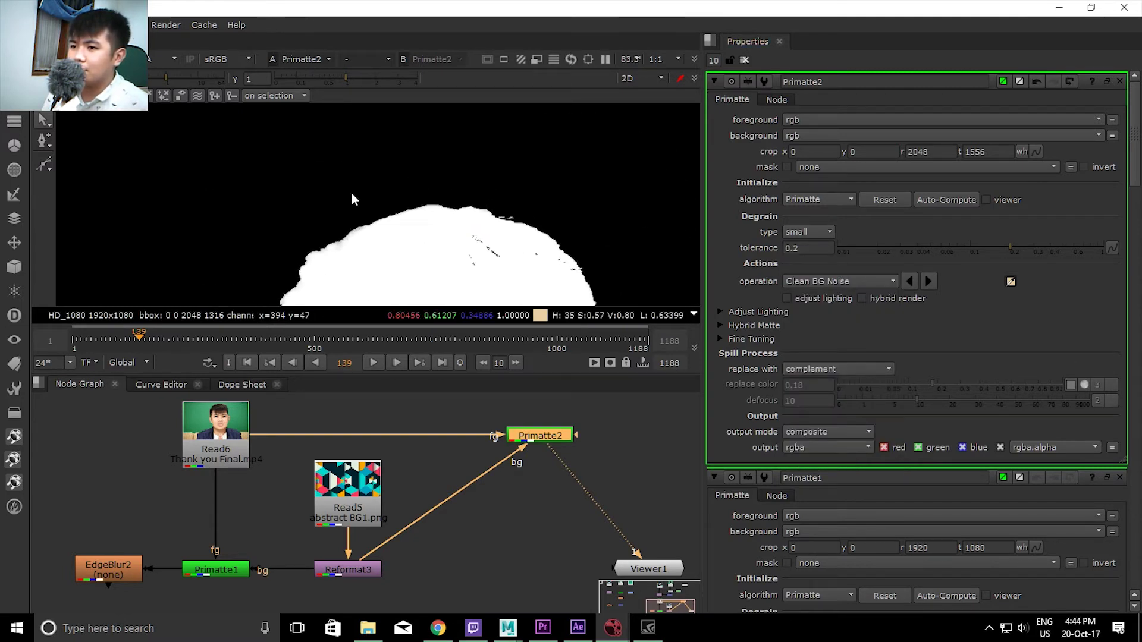
scroll(351, 191, up, 3)
scroll(416, 226, down, 1)
scroll(406, 222, down, 1)
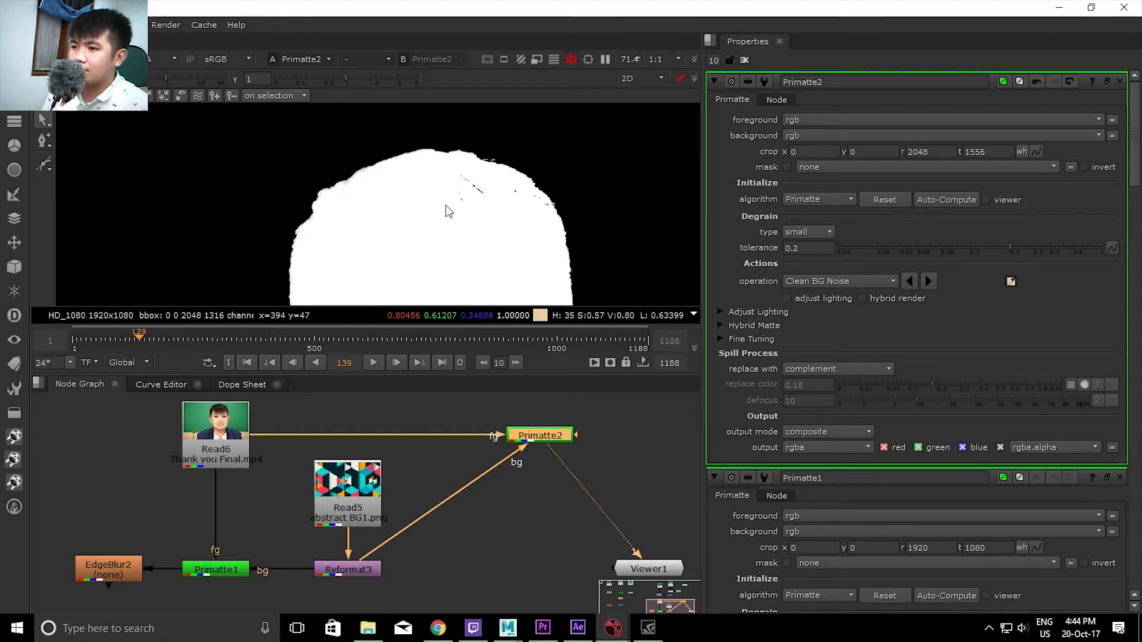
scroll(417, 222, down, 1)
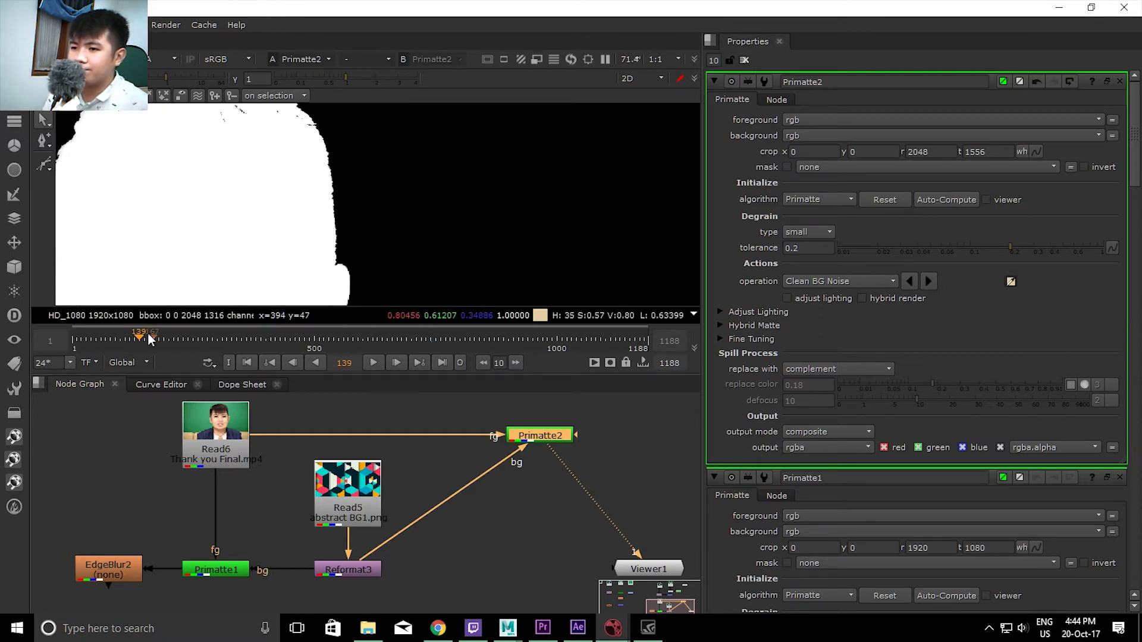
Jump to frame 220 and check the colour composite
click(178, 339)
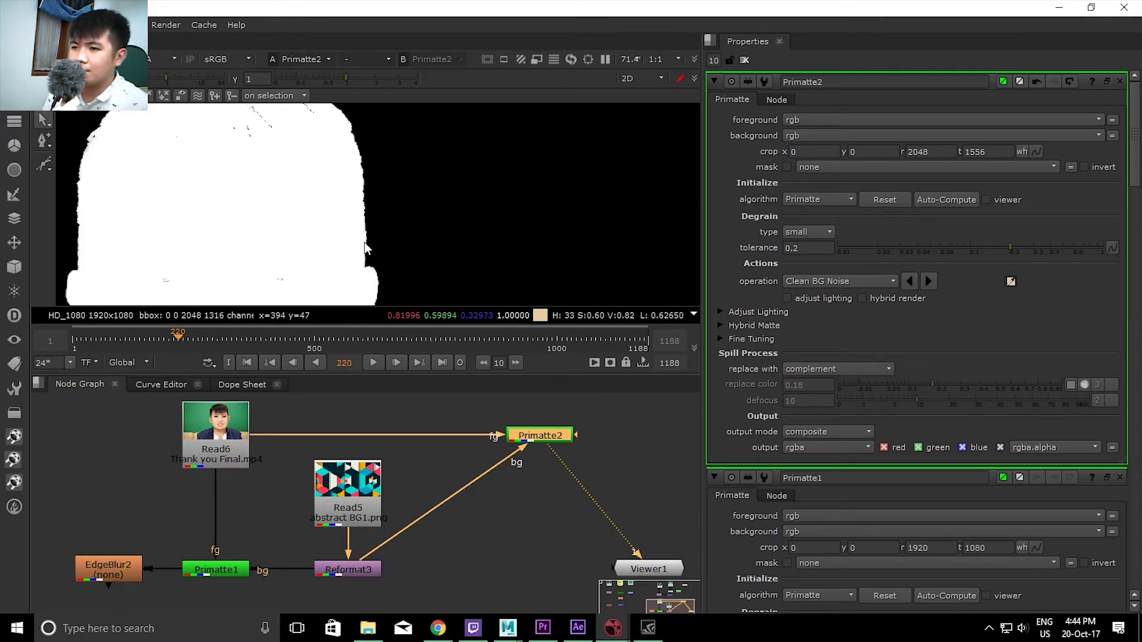
key(a)
scroll(522, 179, down, 2)
scroll(501, 181, up, 1)
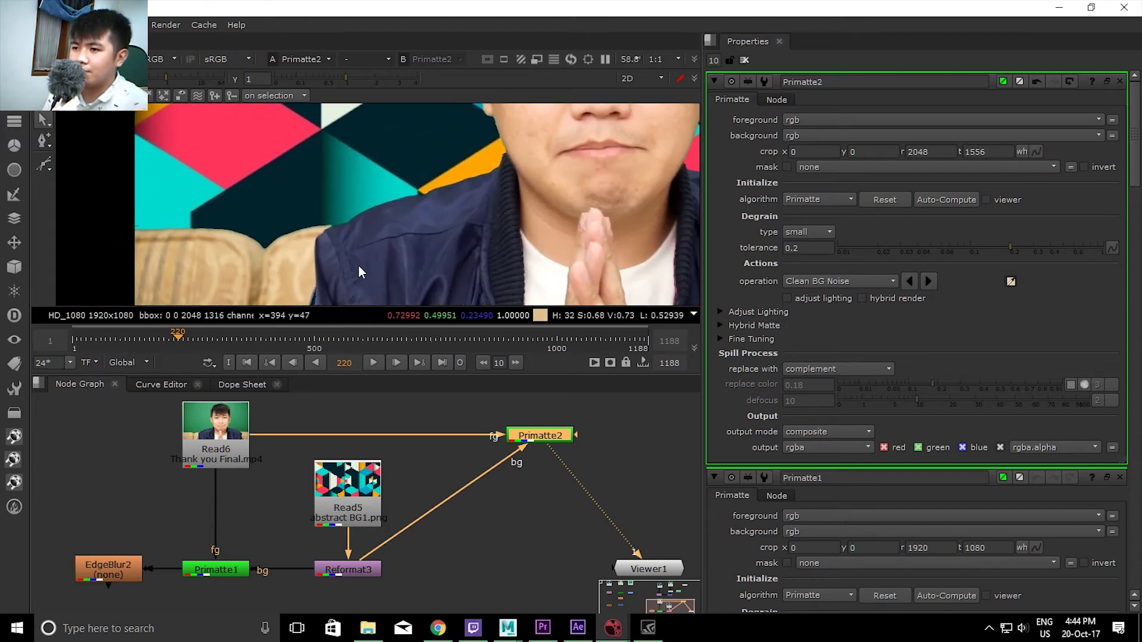
scroll(414, 255, up, 2)
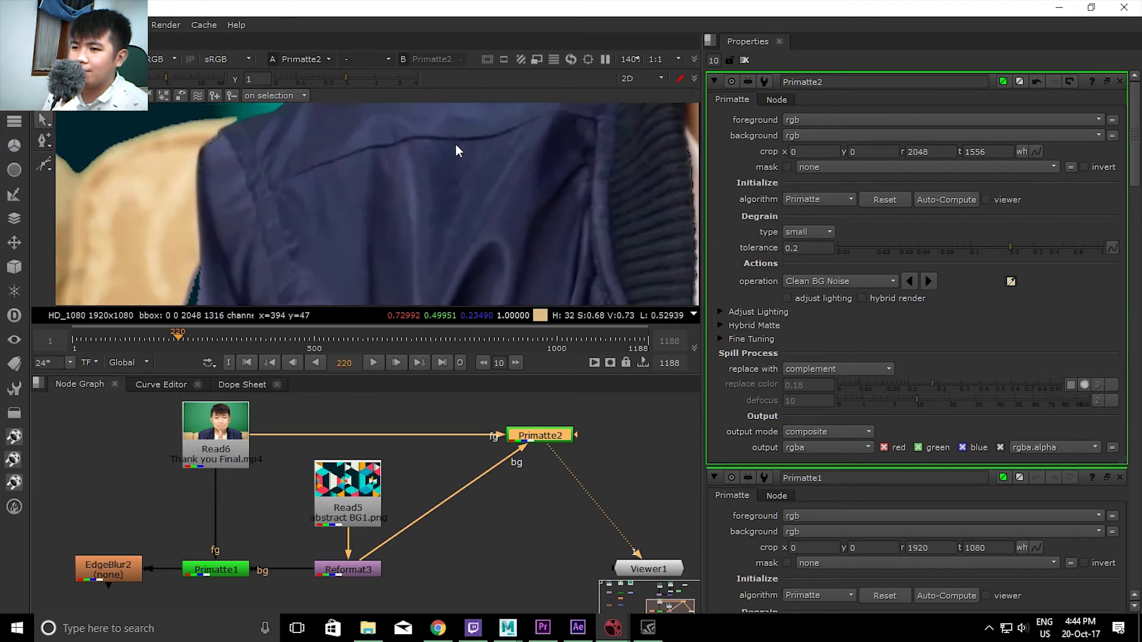
scroll(468, 155, down, 1)
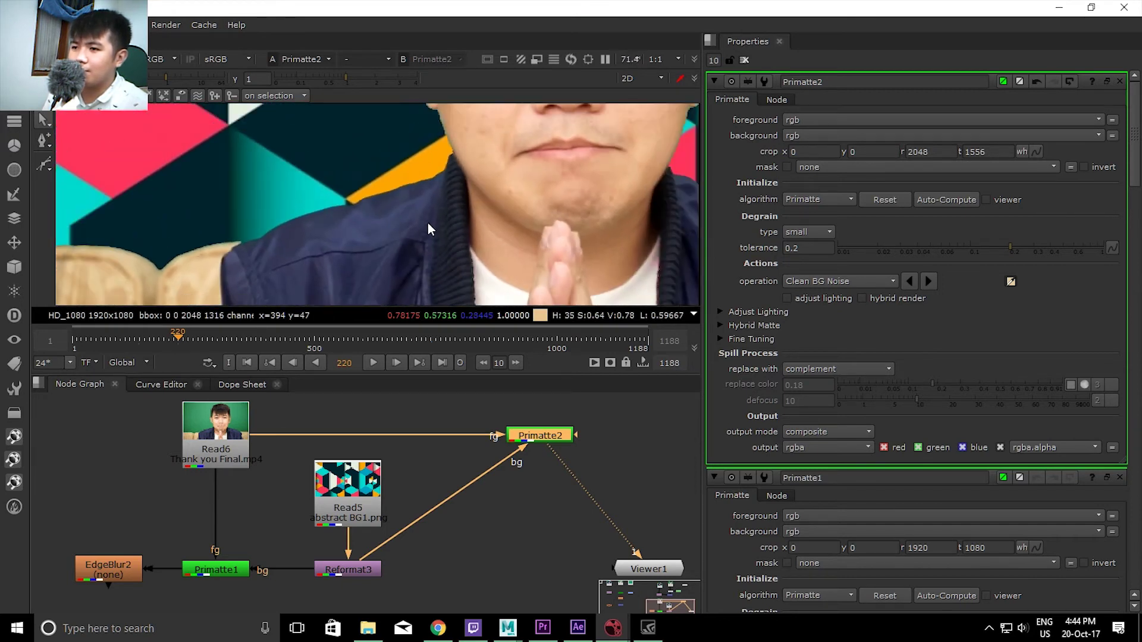
scroll(427, 223, down, 1)
Scrub the shot from frame 280 to 419 and pan to the composite's left edge
click(207, 337)
drag(208, 336, 275, 344)
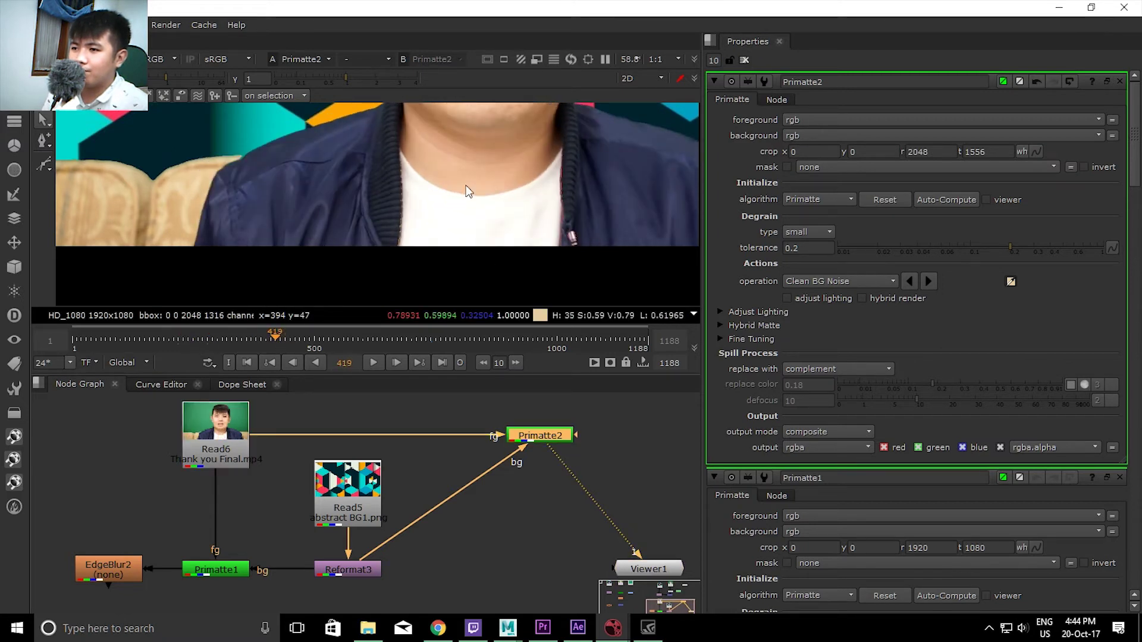
scroll(467, 186, down, 1)
scroll(427, 188, down, 1)
scroll(466, 224, up, 1)
scroll(463, 229, down, 1)
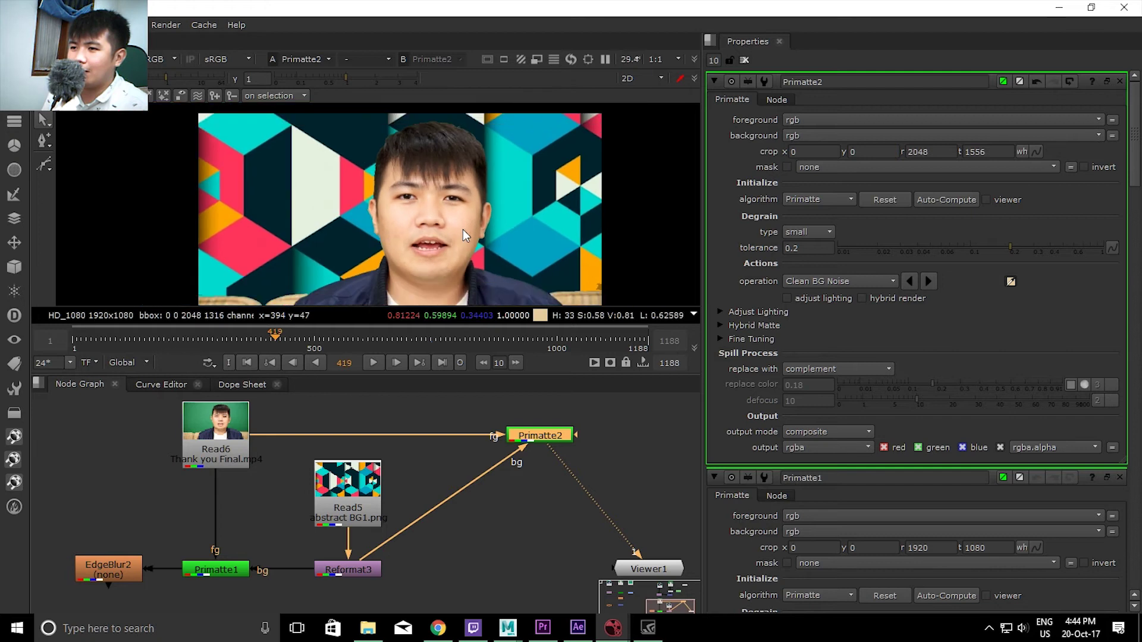
scroll(462, 232, up, 1)
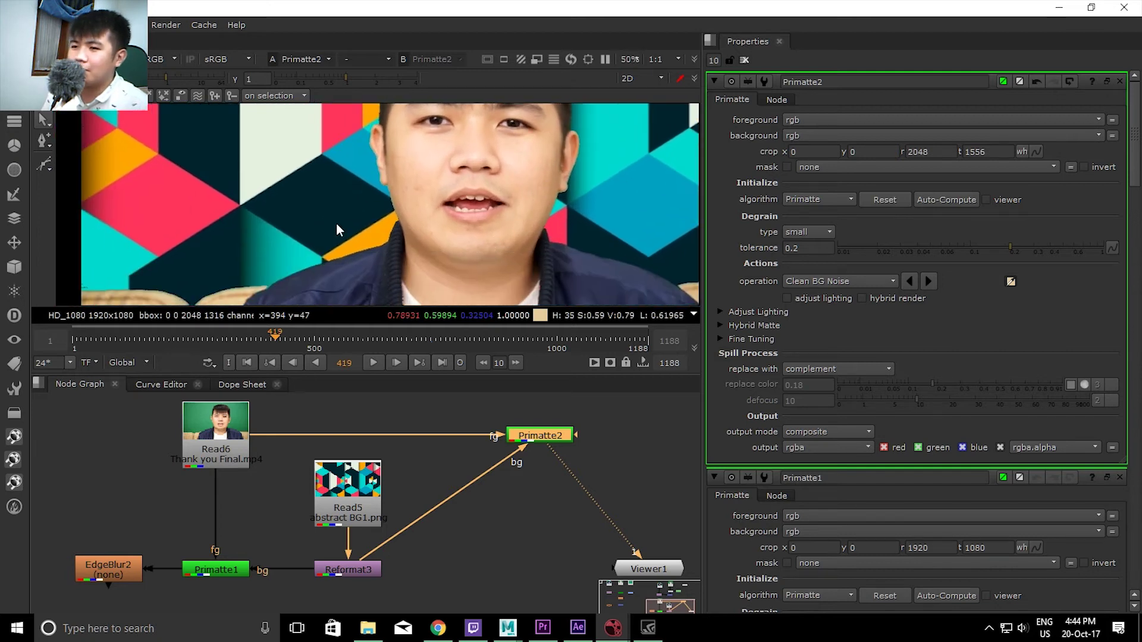
drag(336, 222, 409, 230)
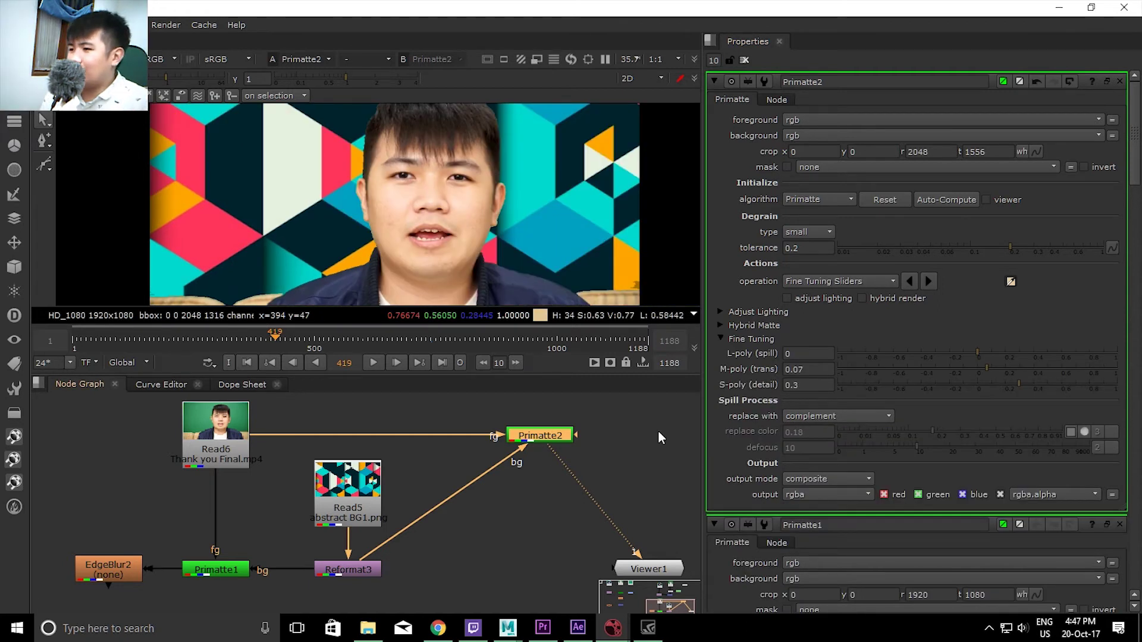
Insert EdgeBlur2 between Primatte2 and Viewer1 and toggle it with D to compare
scroll(564, 471, down, 1)
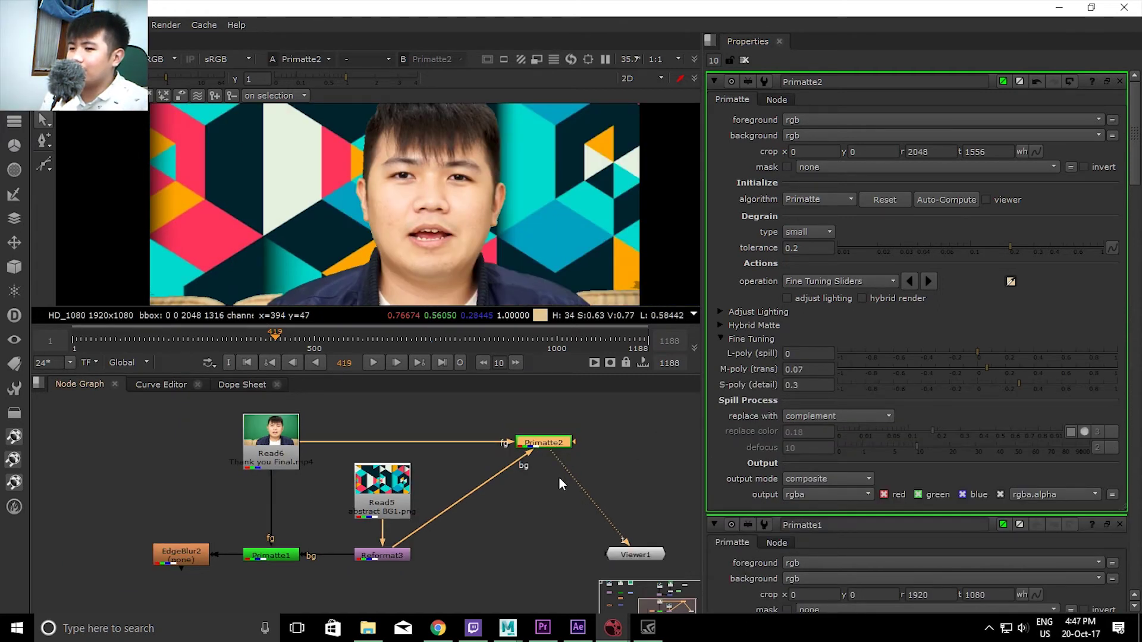
click(174, 556)
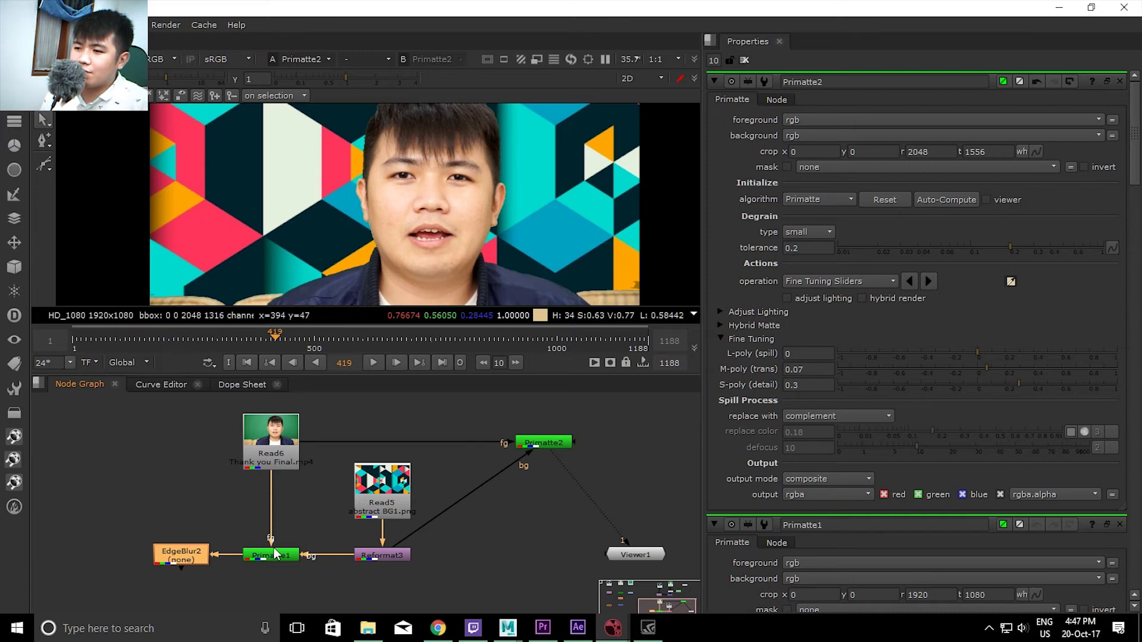
mouse_move(199, 555)
mouse_down()
mouse_move(594, 513)
mouse_move(581, 522)
mouse_up()
scroll(474, 282, up, 4)
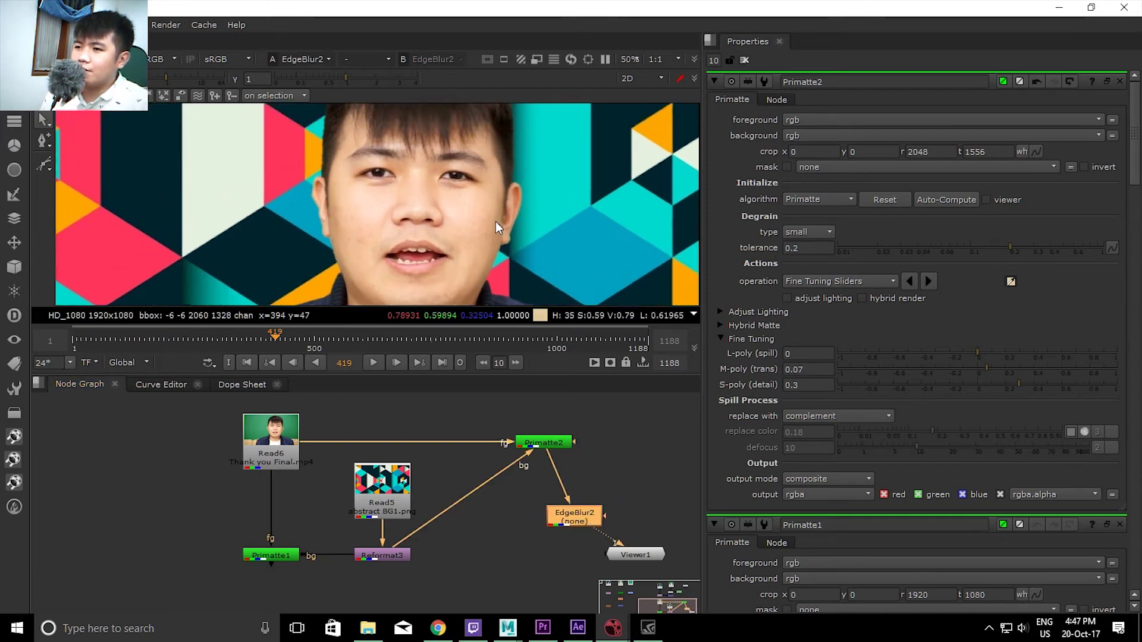
scroll(495, 221, up, 3)
scroll(426, 202, up, 3)
key(d)
key(d)
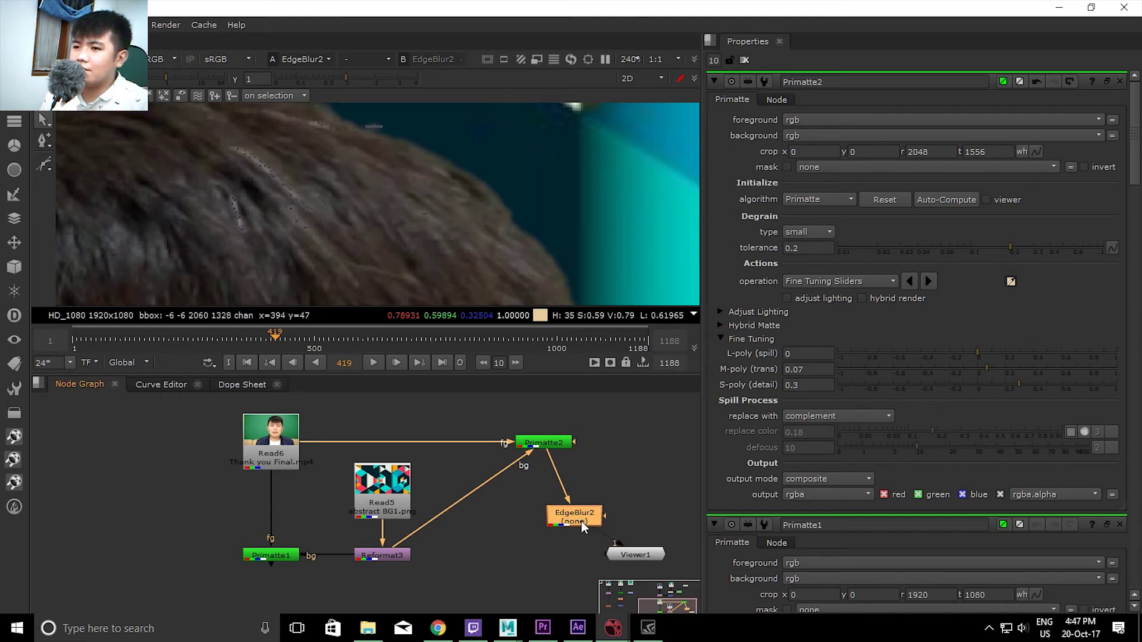
scroll(327, 212, up, 2)
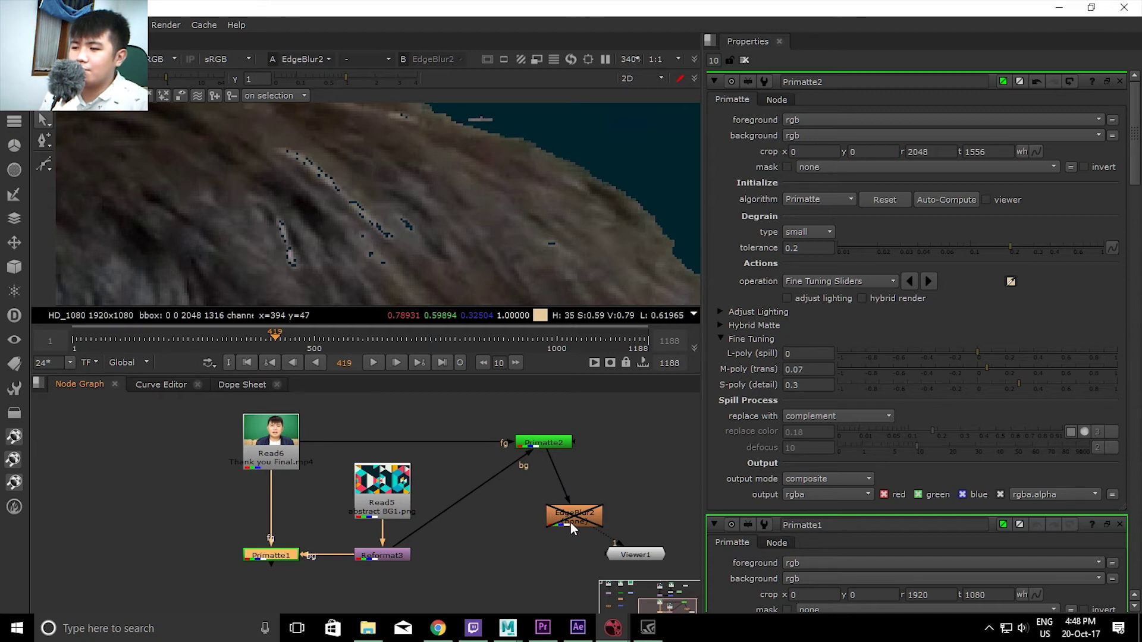
Reconnect EdgeBlur2's input to Primatte1 and view its result on viewer input 1, framed on the hair edge
drag(568, 501, 605, 482)
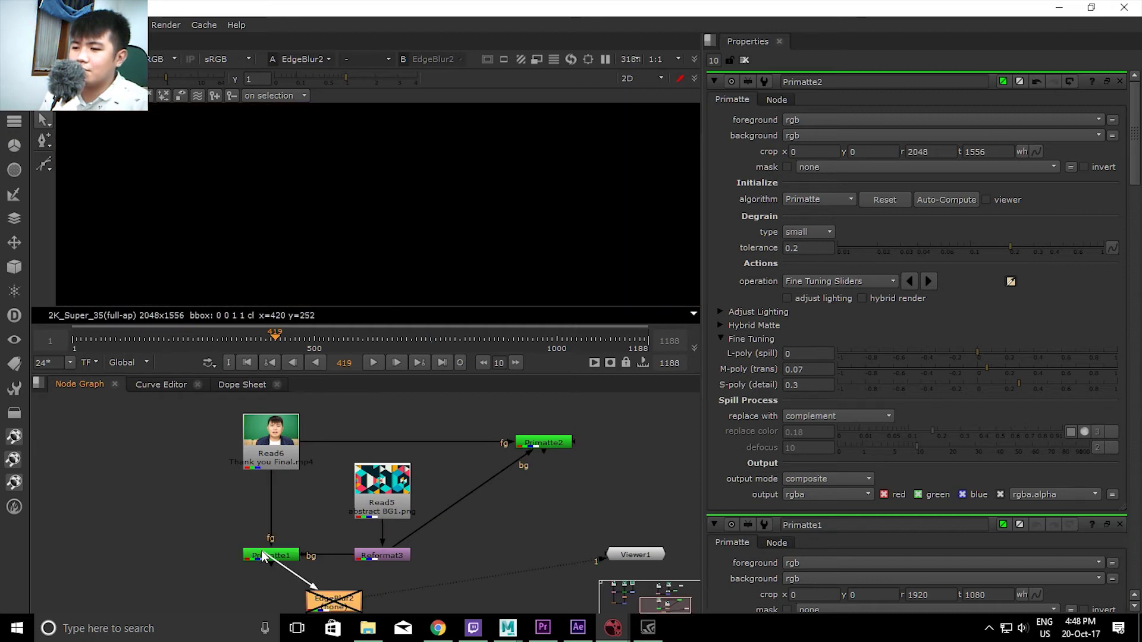
drag(262, 557, 264, 556)
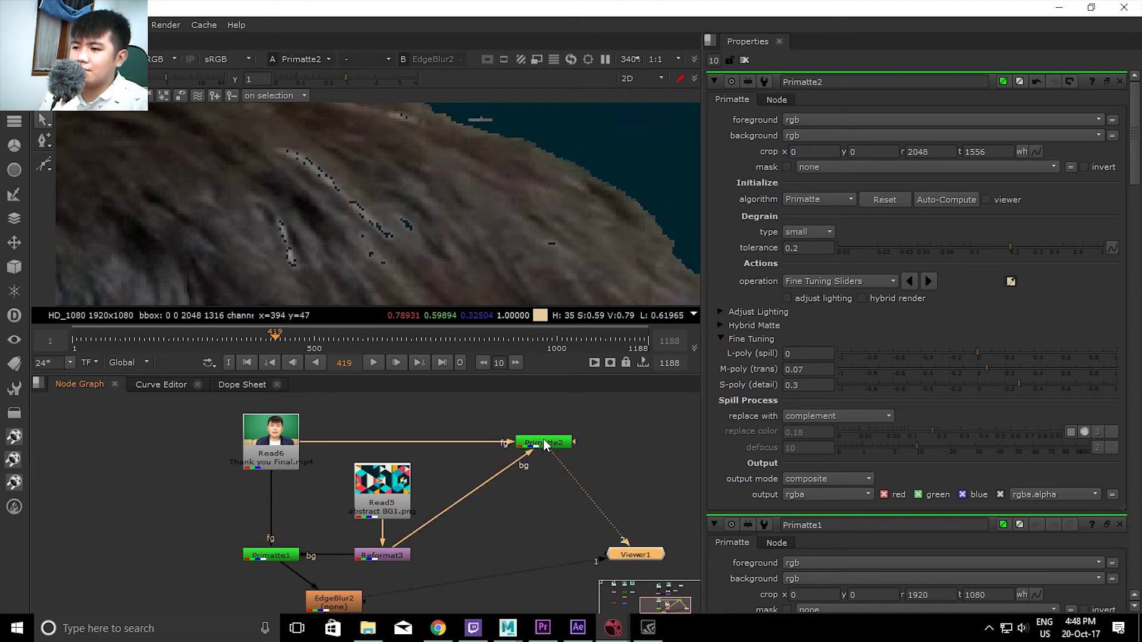
key(1)
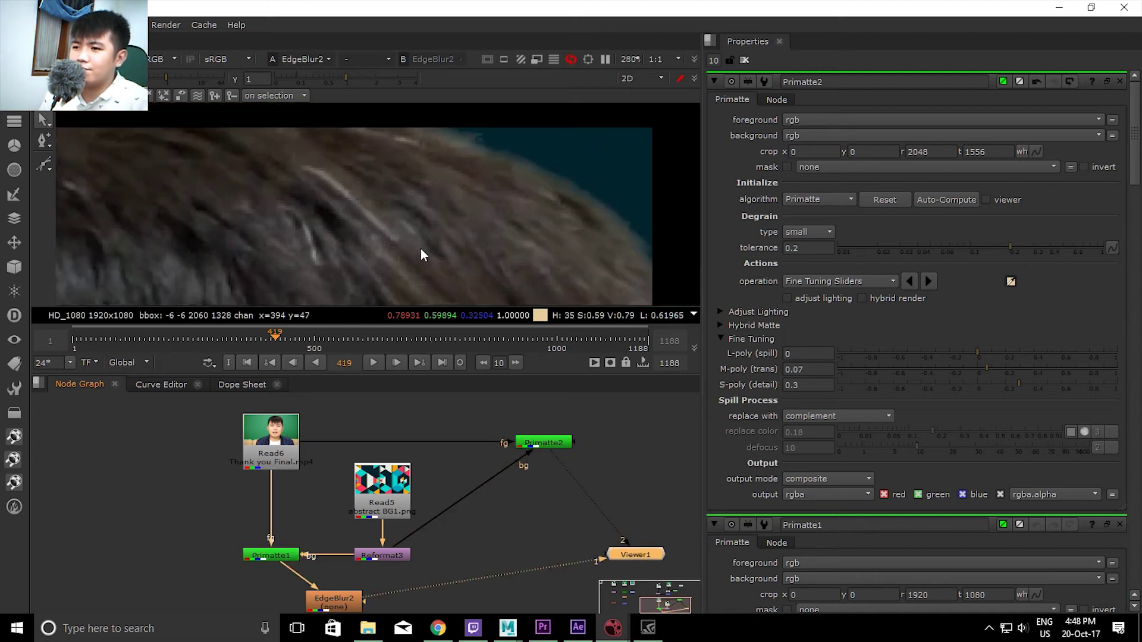
scroll(419, 247, down, 3)
drag(415, 244, 494, 216)
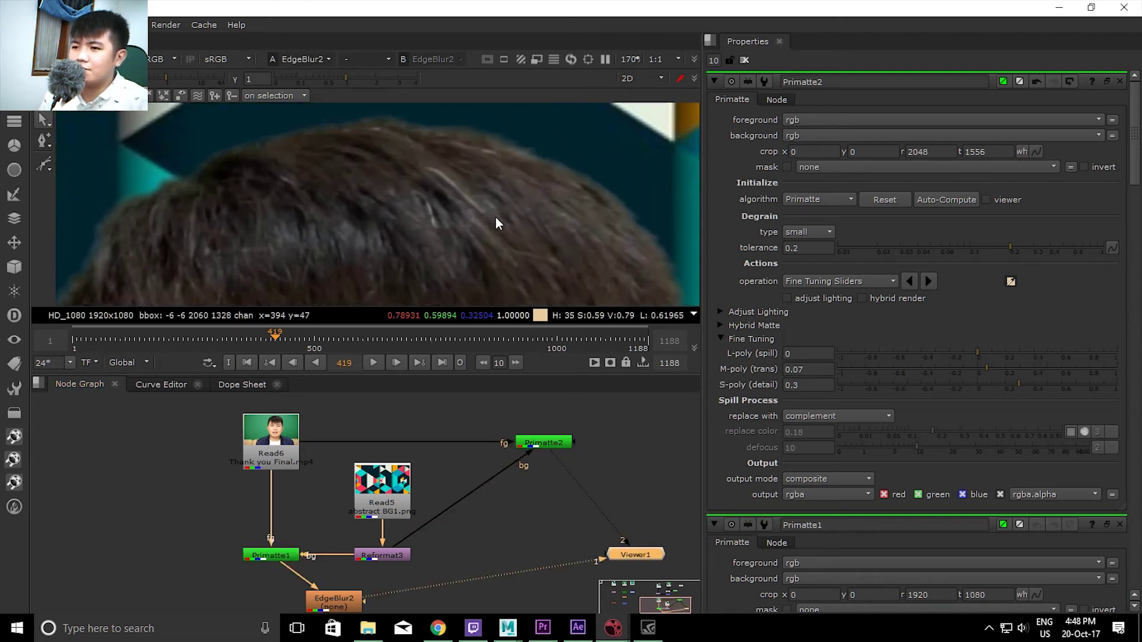
Bring up Primatte1's settings panel
double_click(277, 555)
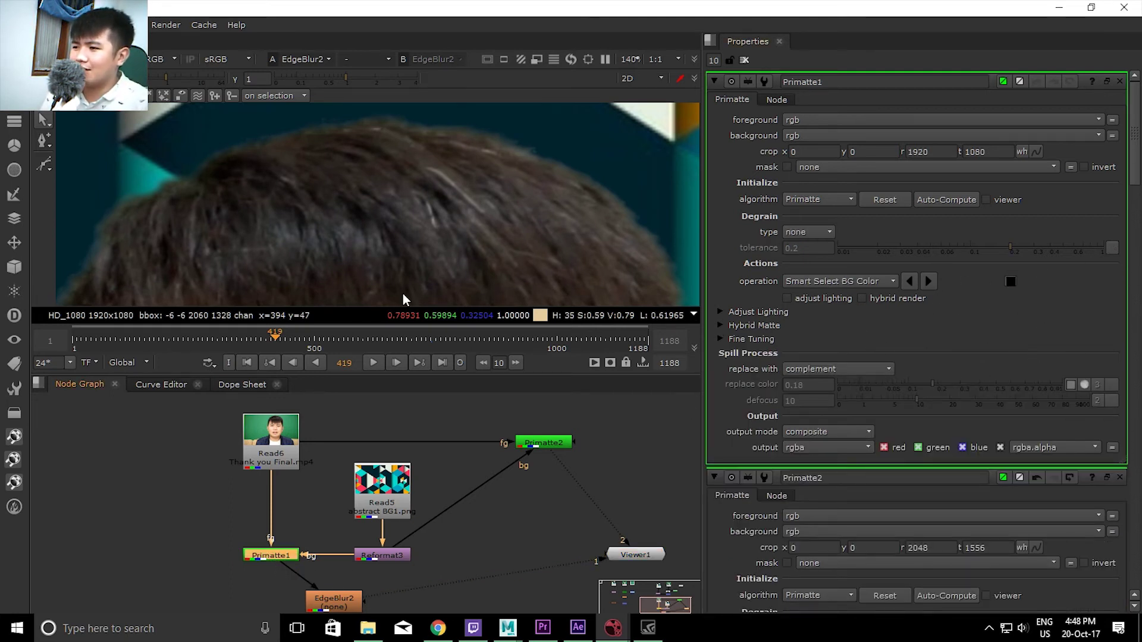
scroll(402, 294, down, 2)
scroll(443, 262, down, 2)
scroll(531, 179, up, 4)
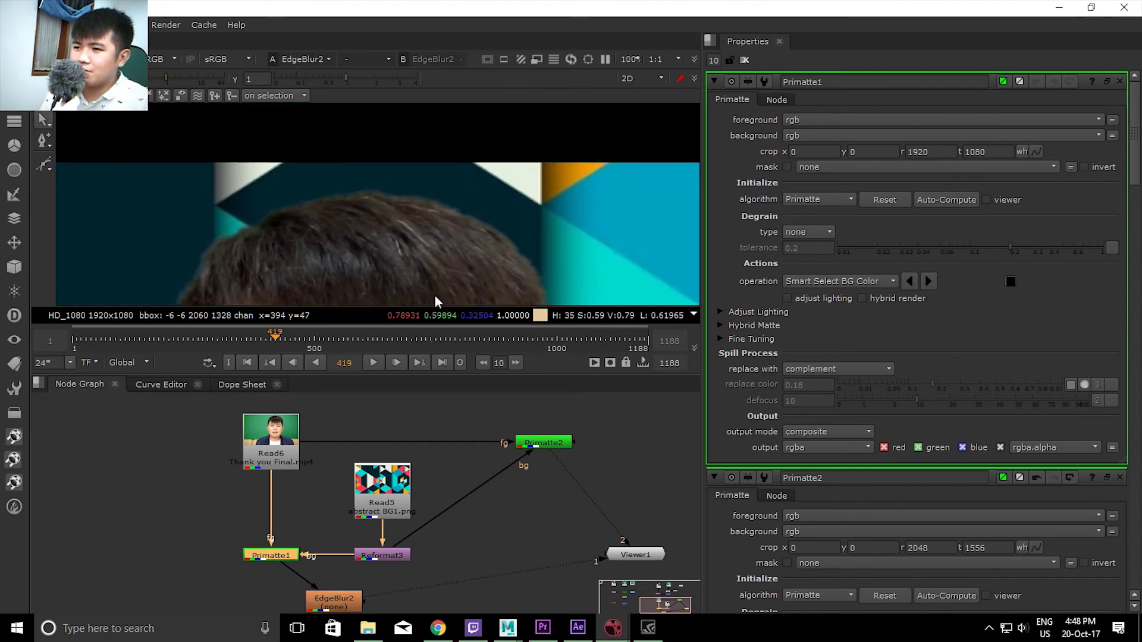
scroll(444, 207, up, 2)
Compare EdgeBlur2 (viewer input 1) against Primatte2 (input 2) by flipping between them repeatedly
key(2)
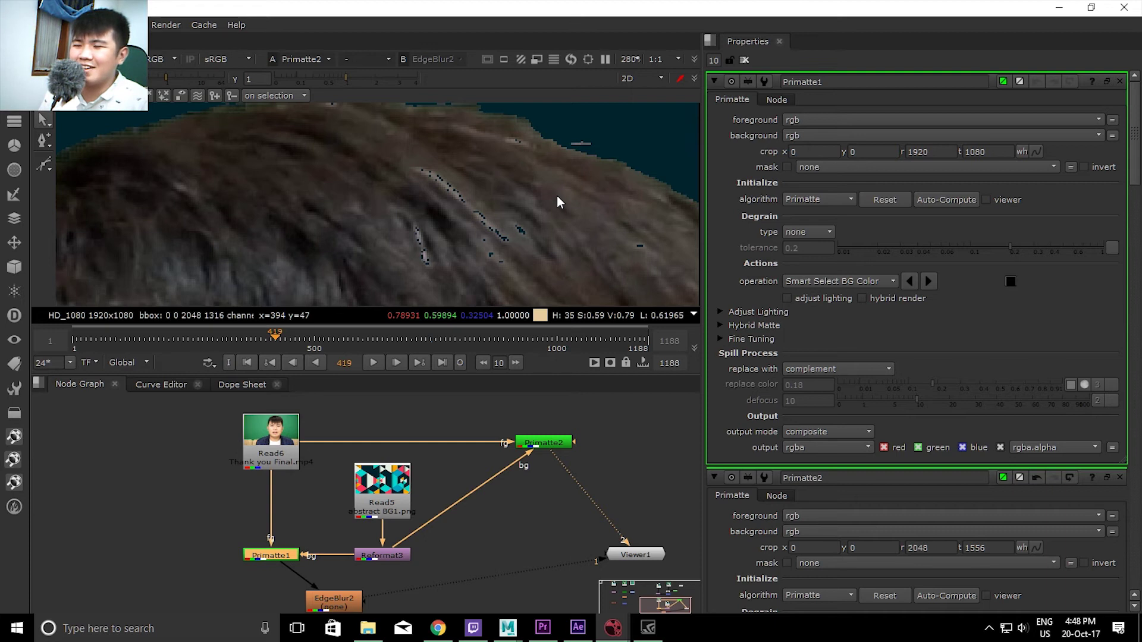
key(1)
scroll(539, 209, down, 3)
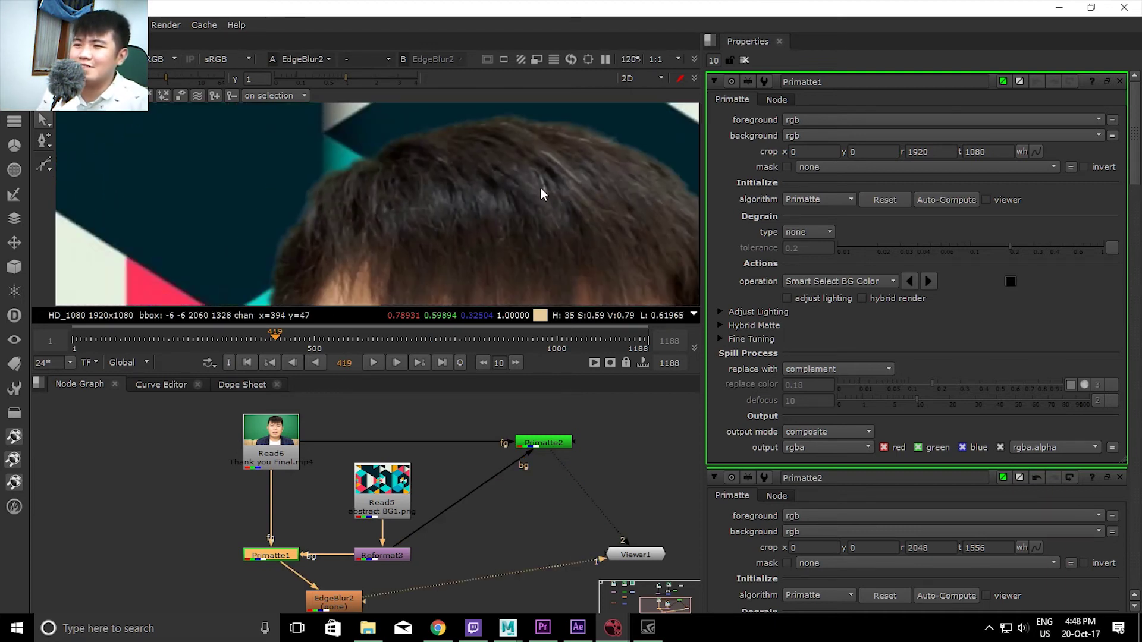
scroll(523, 187, down, 1)
scroll(435, 208, down, 1)
scroll(337, 169, down, 2)
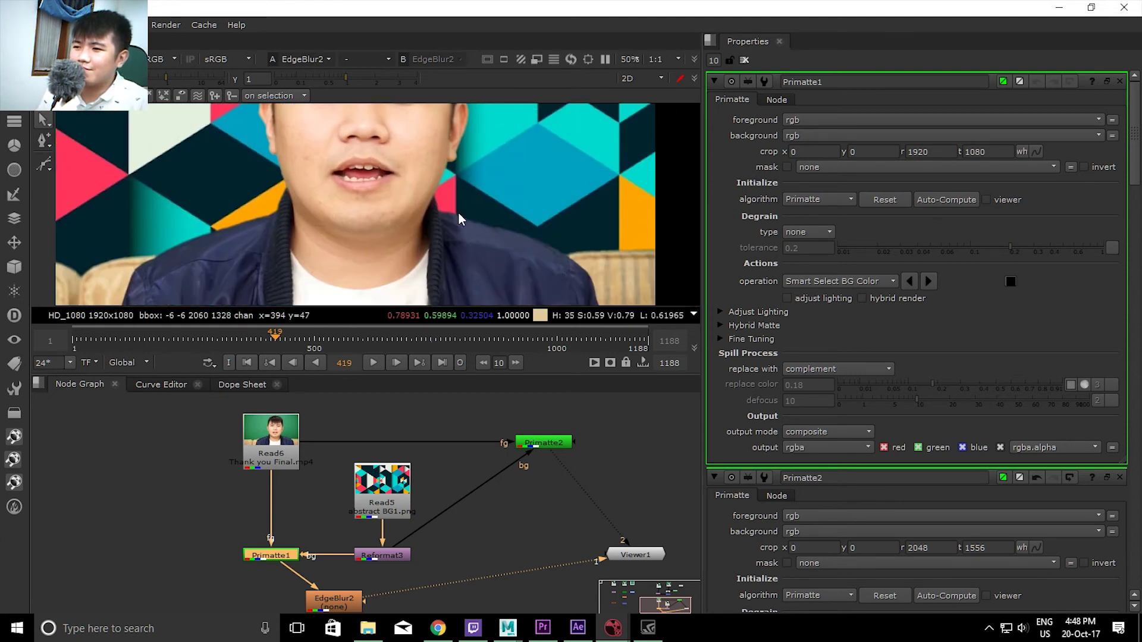
key(2)
scroll(459, 213, up, 1)
scroll(437, 234, up, 1)
key(1)
key(2)
key(1)
key(2)
key(1)
key(2)
key(1)
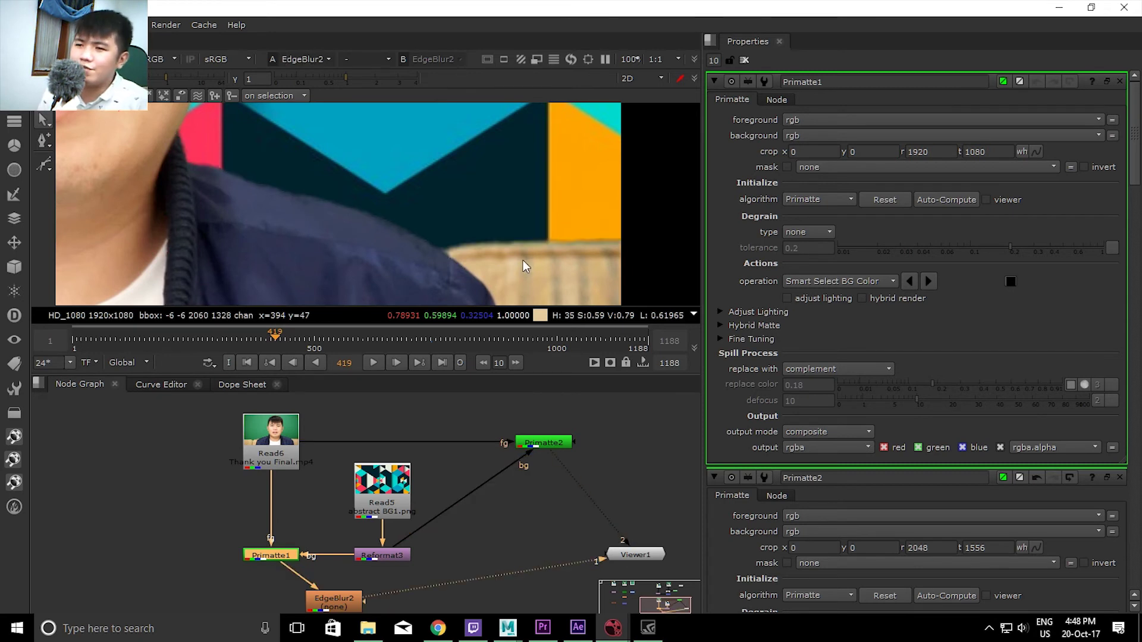
Zoom out and recentre the full composite in the viewer
scroll(260, 241, down, 3)
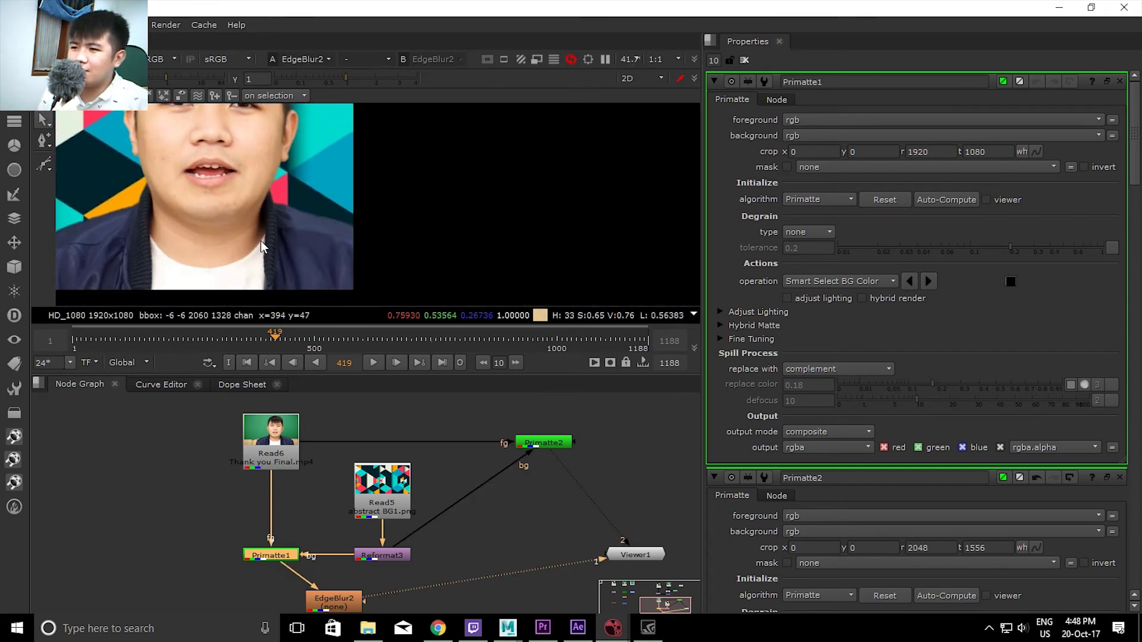
scroll(261, 240, up, 5)
scroll(446, 226, down, 2)
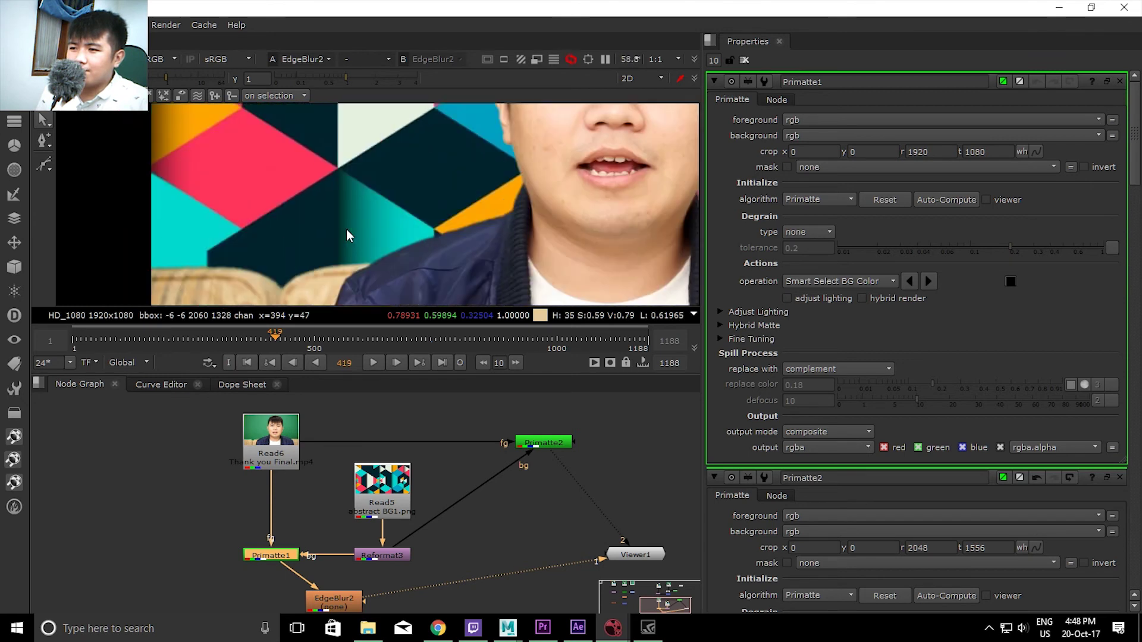
scroll(433, 232, down, 2)
scroll(516, 209, up, 2)
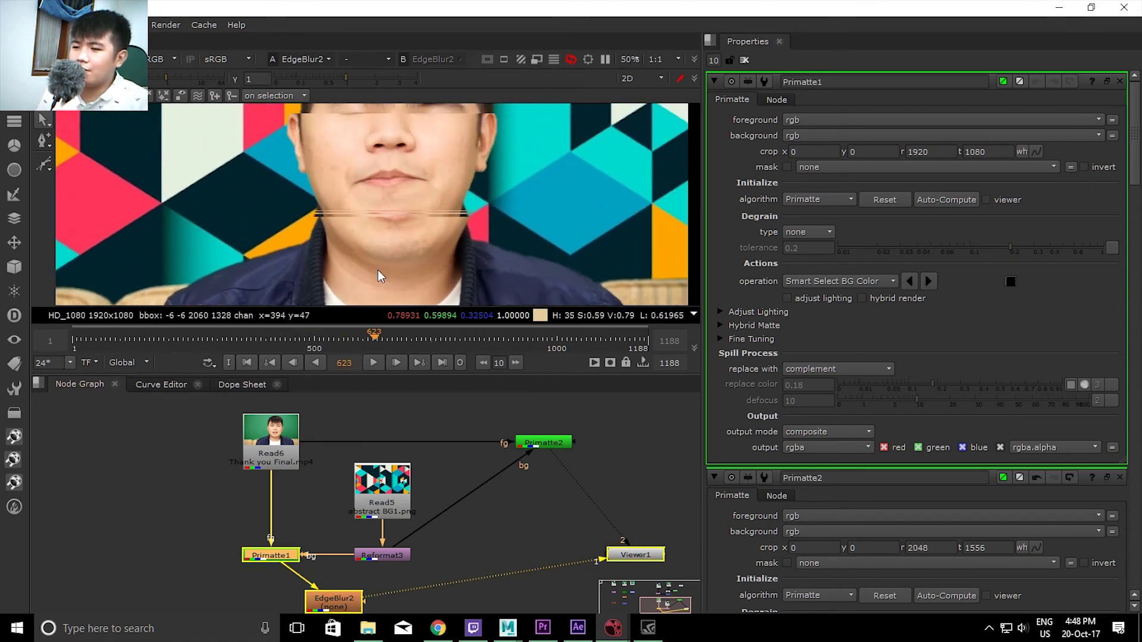
scroll(351, 263, down, 2)
drag(397, 263, 507, 257)
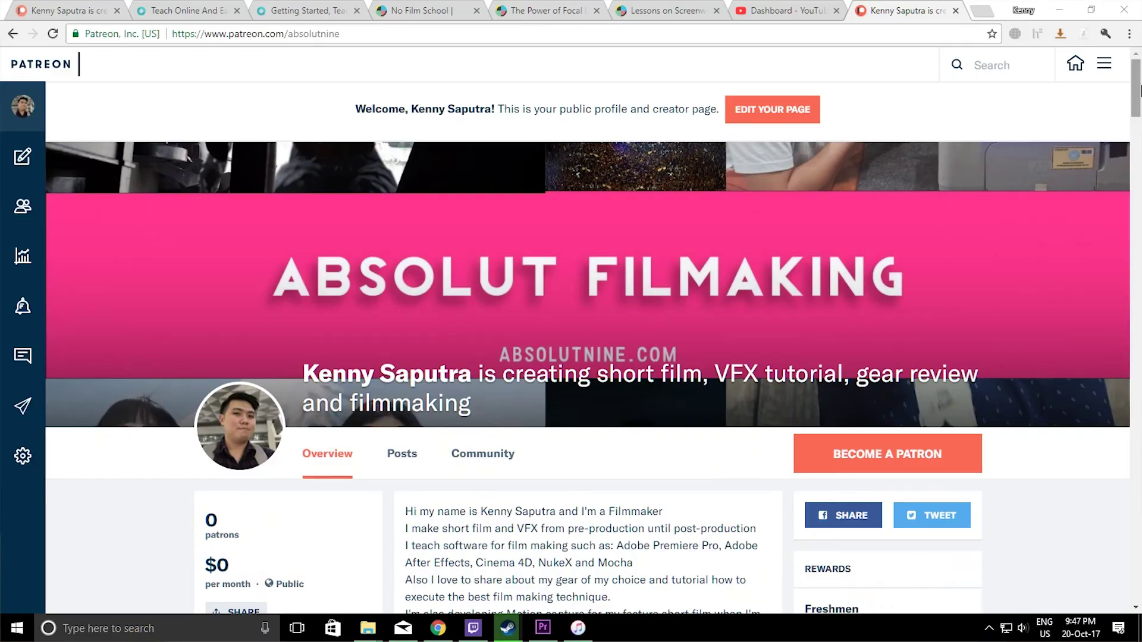
Scroll the Patreon checkout page down to the membership tiers
drag(1139, 89, 1139, 202)
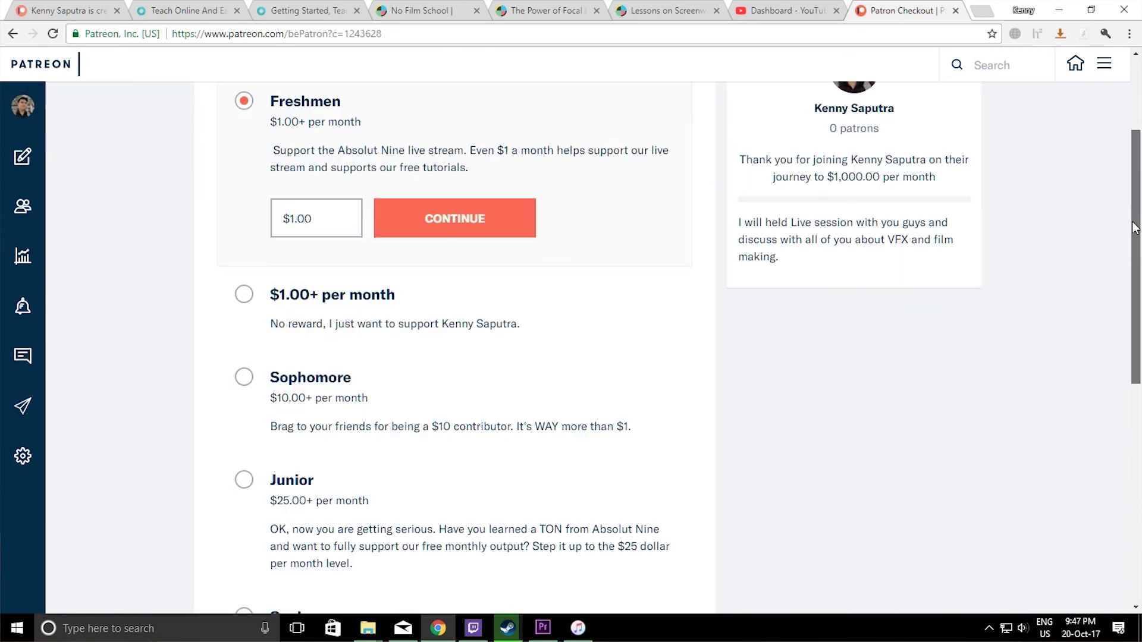